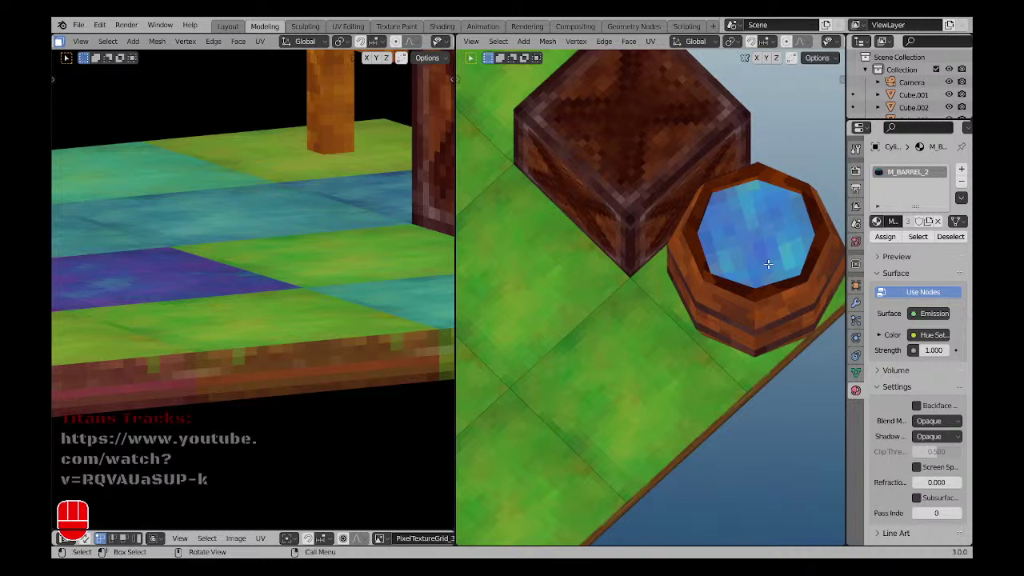
Leave Edit Mode on the barrel and turn on the viewport overlays over a front view of the sign.
key(KP_7)
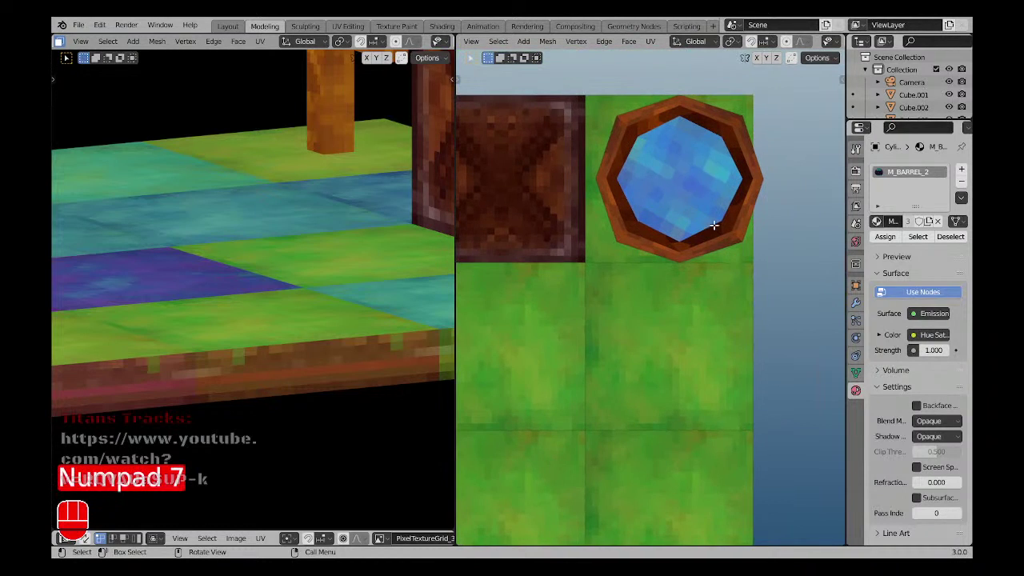
middle_drag(624, 210, 676, 285)
scroll(609, 262, up, 3)
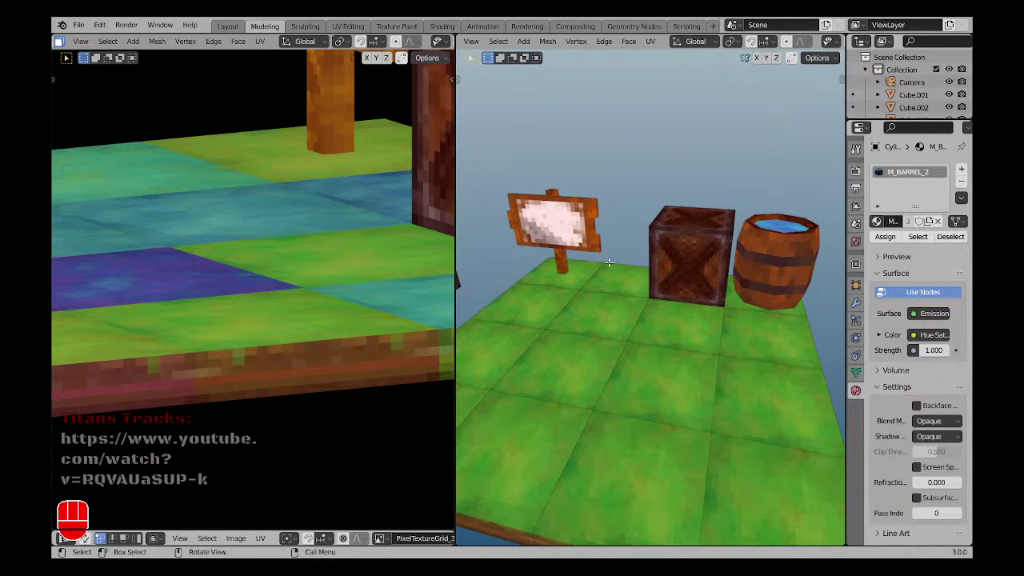
middle_drag(534, 233, 662, 217)
key(Tab)
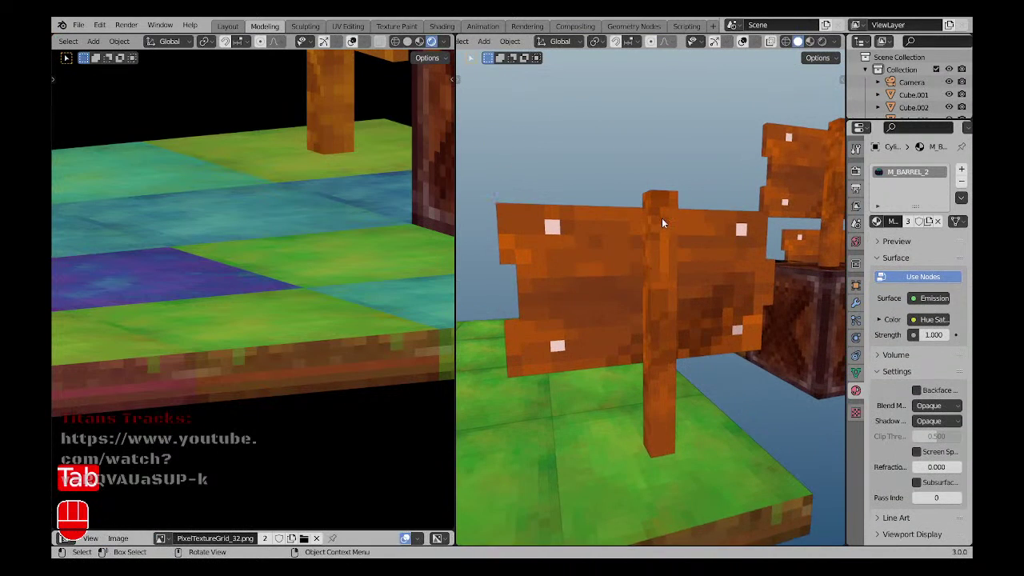
key(KP_1)
click(741, 42)
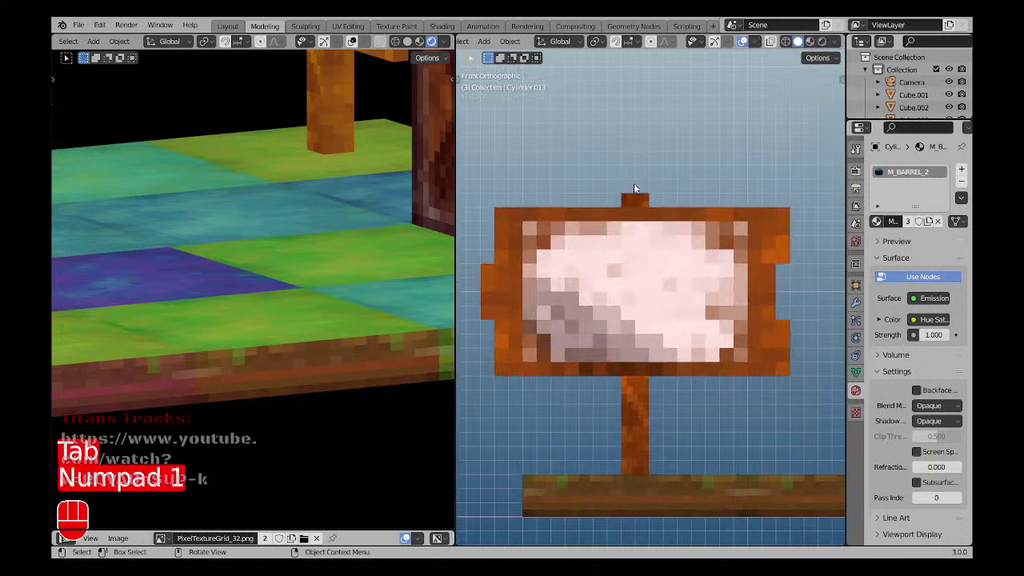
Examine how the sign's texture pixels and post edges line up with the grid in the front view.
scroll(633, 189, up, 5)
shift+scroll(614, 196, up, 3)
scroll(608, 188, up, 2)
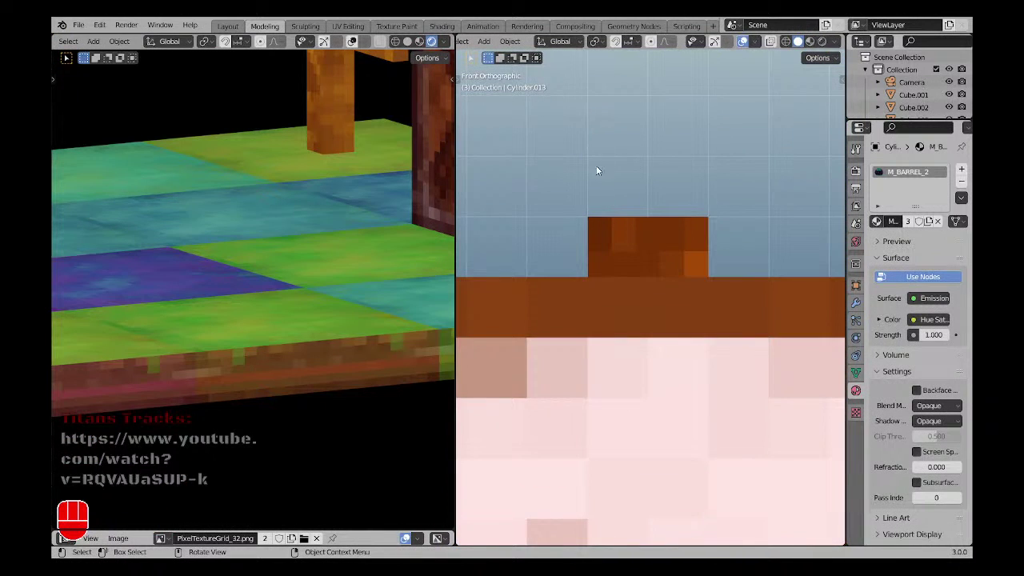
scroll(616, 176, up, 3)
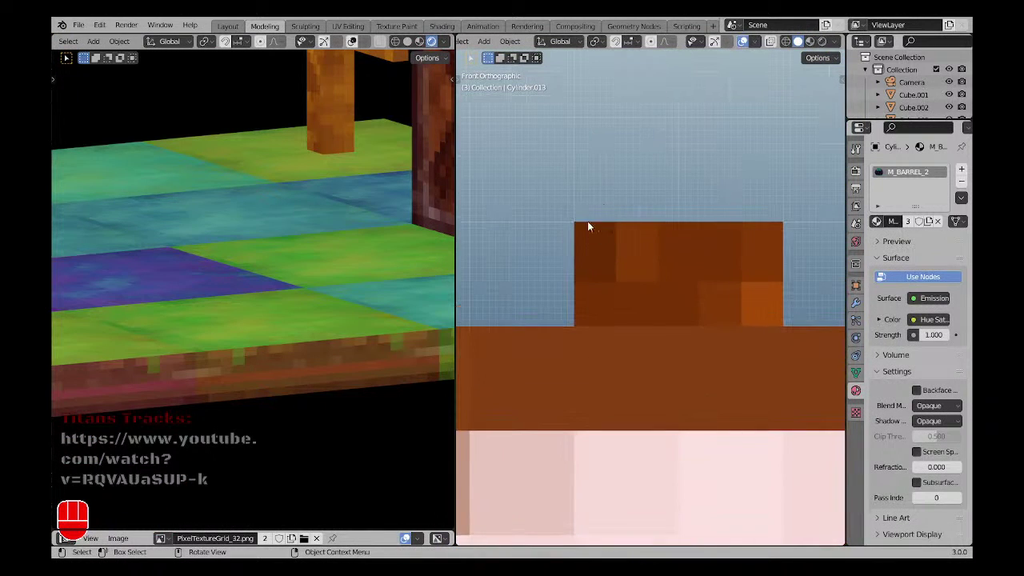
scroll(684, 235, down, 4)
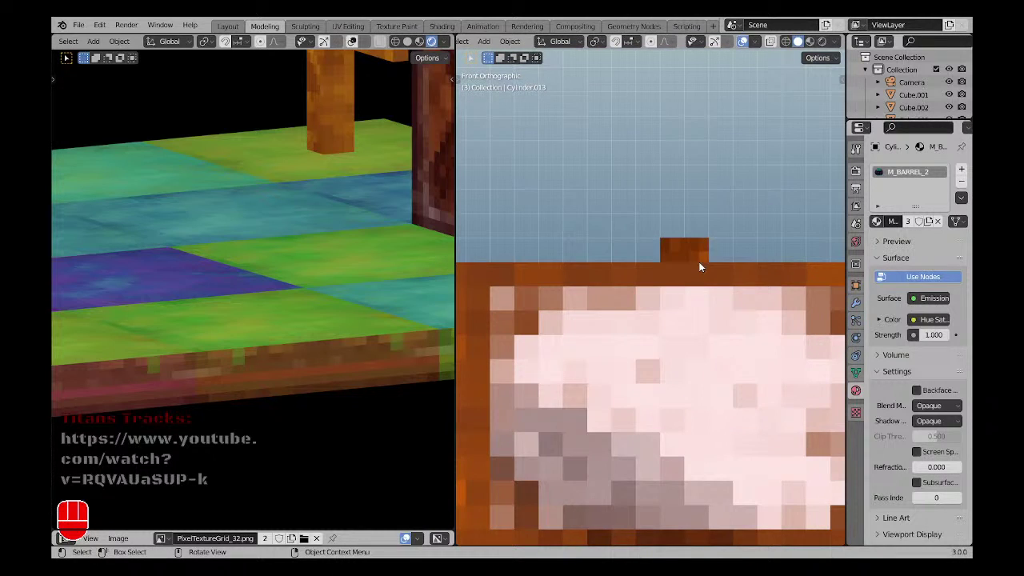
scroll(699, 267, down, 5)
scroll(682, 246, down, 2)
middle_drag(703, 238, 739, 337)
scroll(704, 306, down, 2)
scroll(716, 335, up, 3)
shift+middle_drag(739, 337, 674, 304)
middle_drag(673, 304, 685, 343)
scroll(236, 273, down, 4)
scroll(271, 259, down, 2)
scroll(271, 259, up, 2)
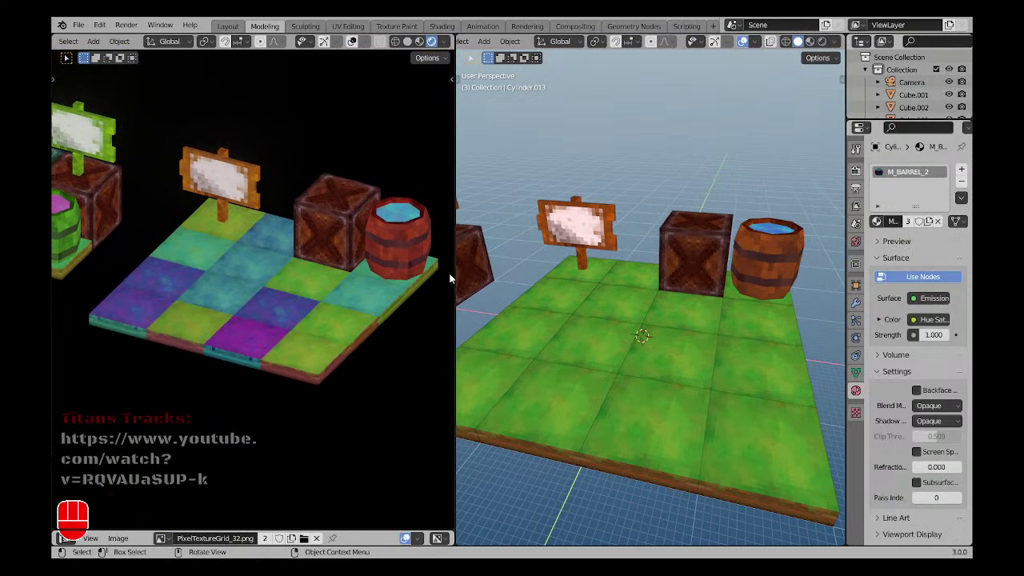
Inspect the sign, crate and barrel on the grass platform, with the barrel selected.
middle_drag(670, 446, 658, 400)
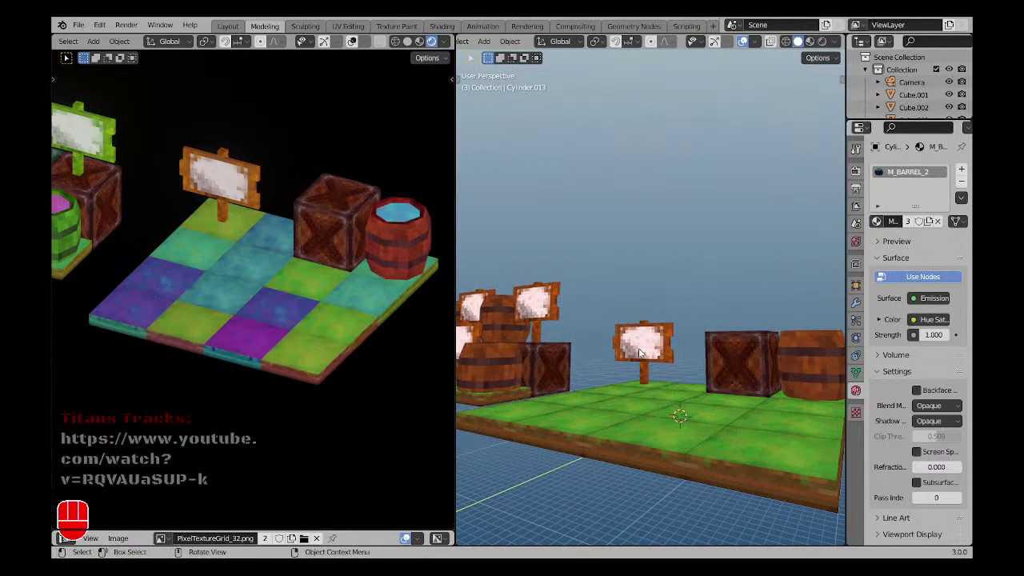
scroll(640, 352, up, 4)
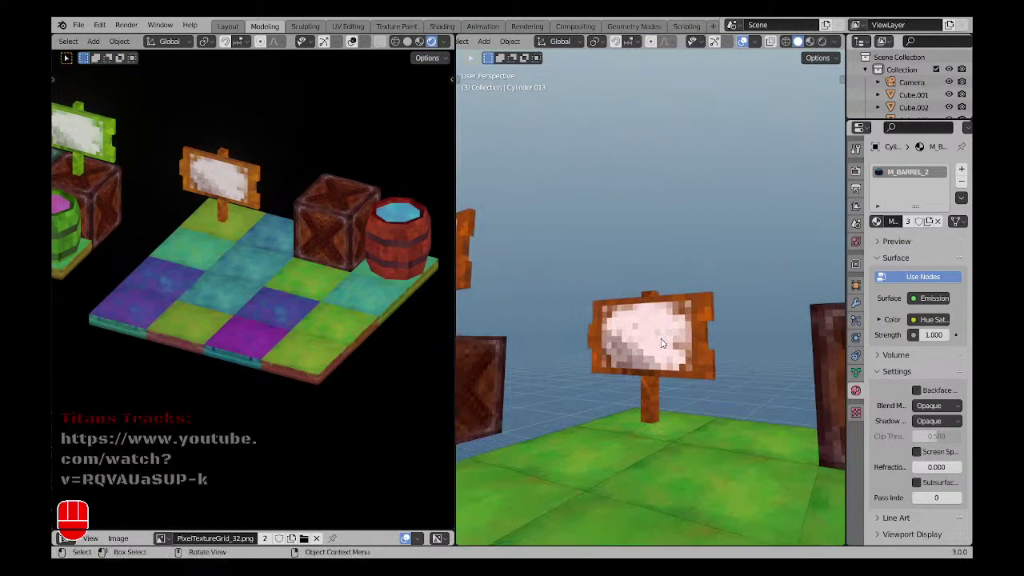
scroll(661, 343, down, 3)
shift+middle_drag(661, 343, 692, 436)
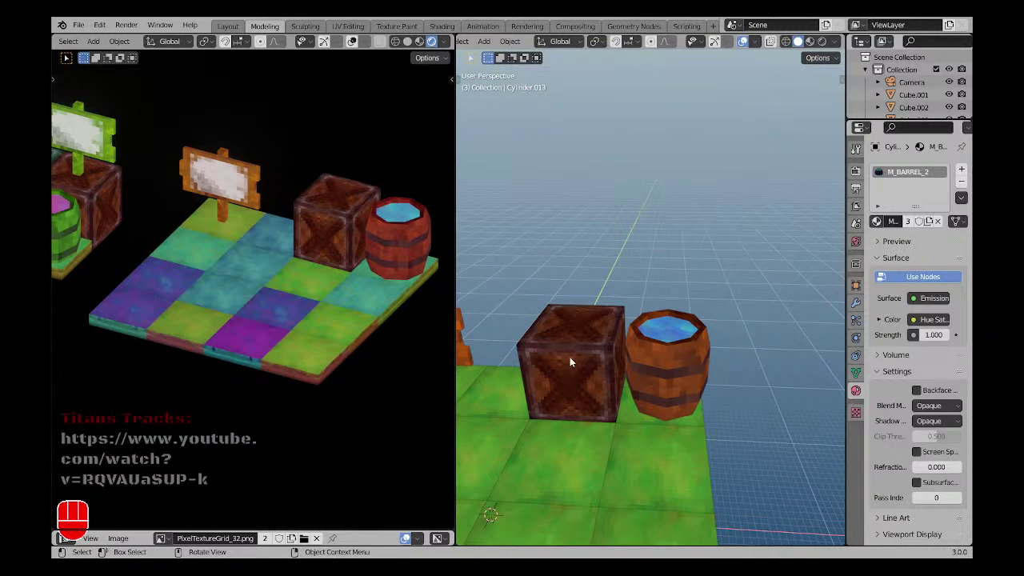
middle_drag(713, 360, 679, 360)
click(700, 352)
shift+middle_drag(680, 360, 620, 351)
middle_drag(620, 351, 664, 355)
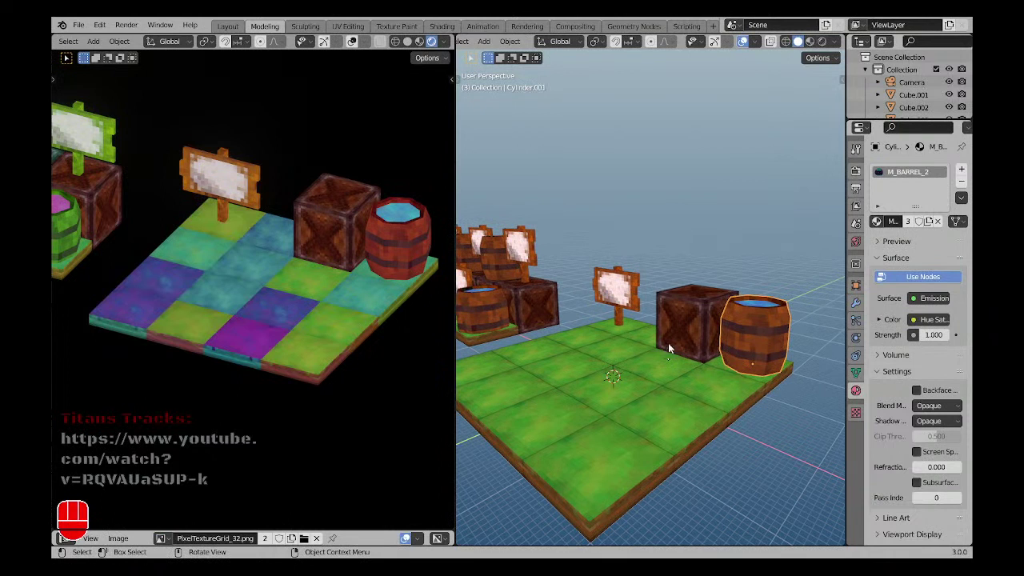
Examine the pixel textures on the crate's sides and on the barrel's planks and bands up close.
scroll(688, 372, up, 8)
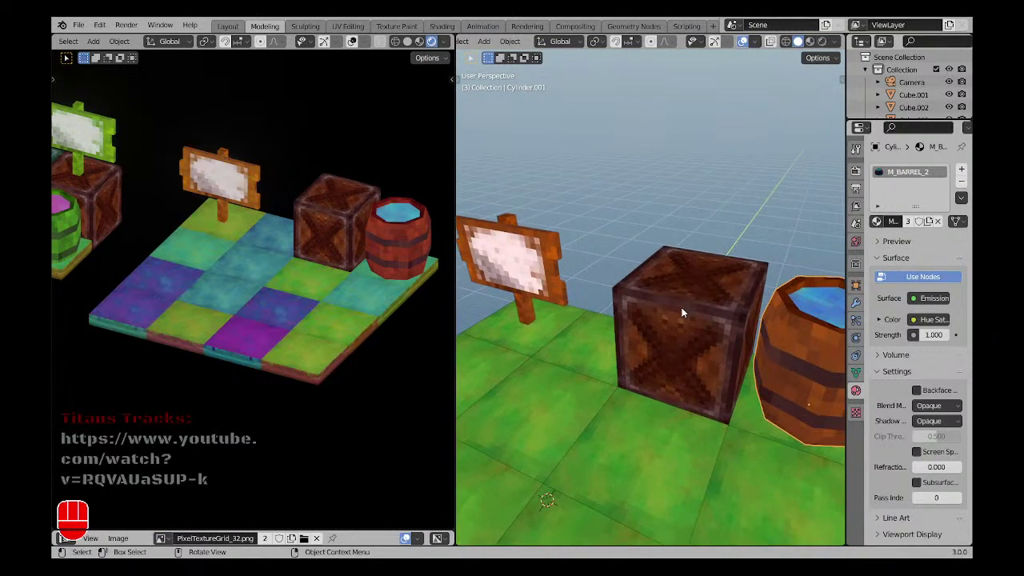
middle_drag(664, 336, 792, 305)
scroll(699, 326, down, 6)
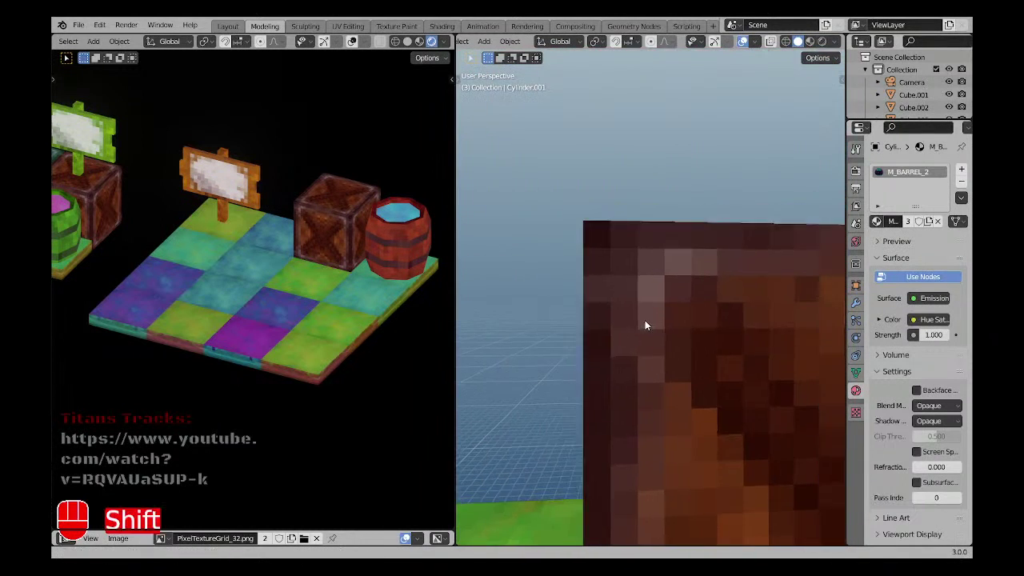
shift+middle_drag(644, 320, 627, 335)
scroll(655, 252, down, 6)
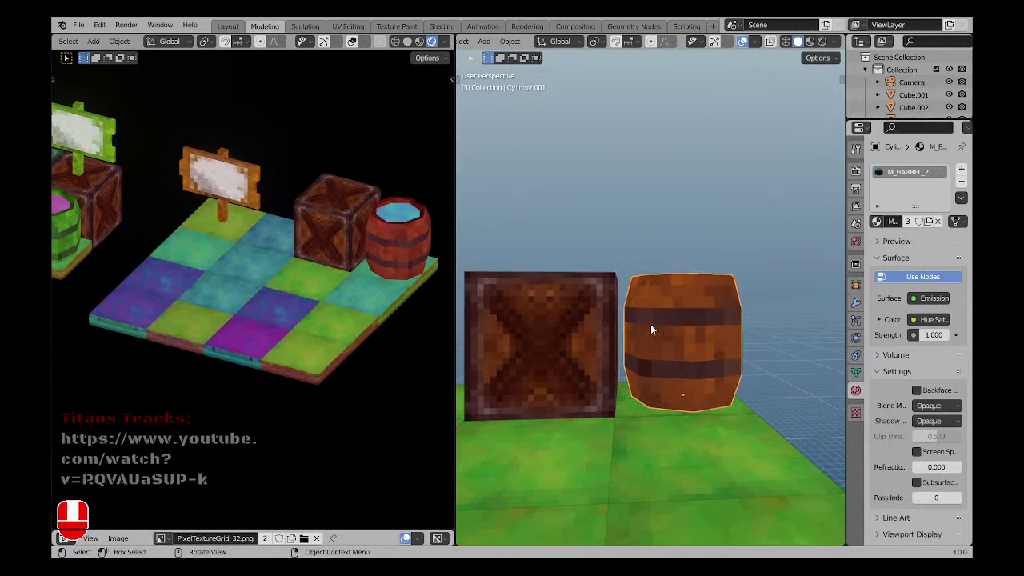
scroll(651, 324, up, 2)
scroll(671, 285, up, 3)
scroll(666, 304, up, 4)
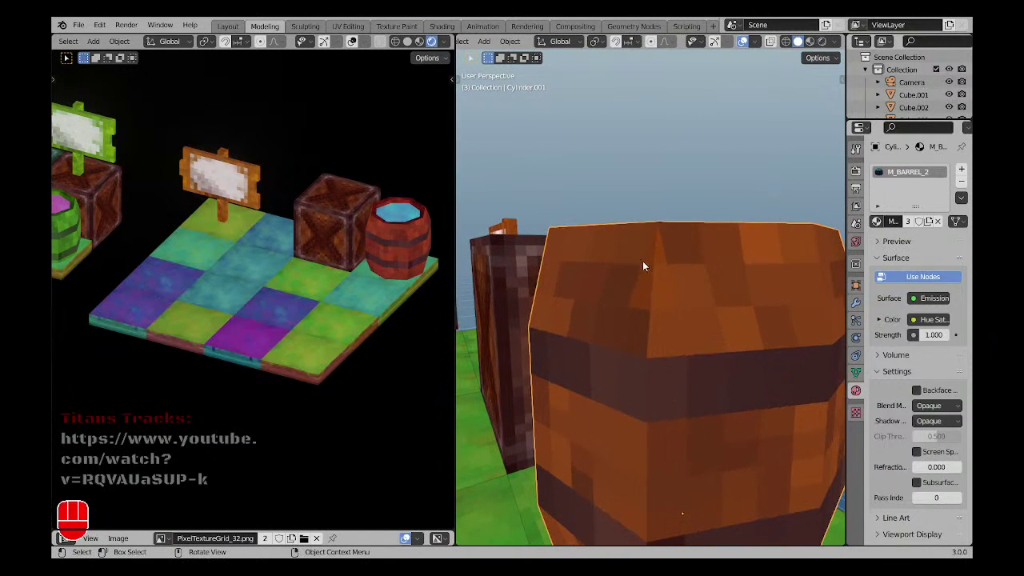
middle_drag(660, 296, 718, 305)
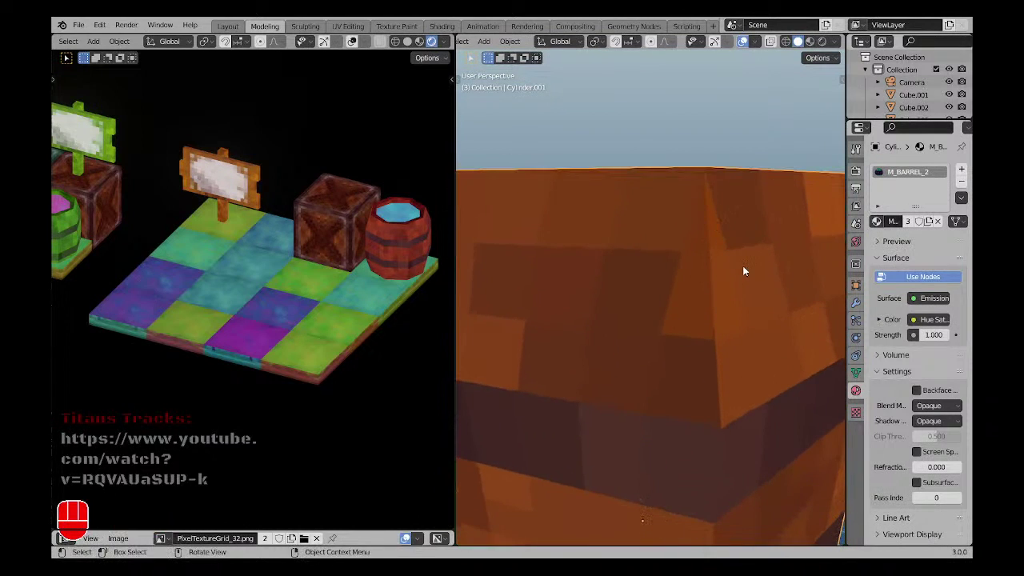
scroll(743, 265, down, 6)
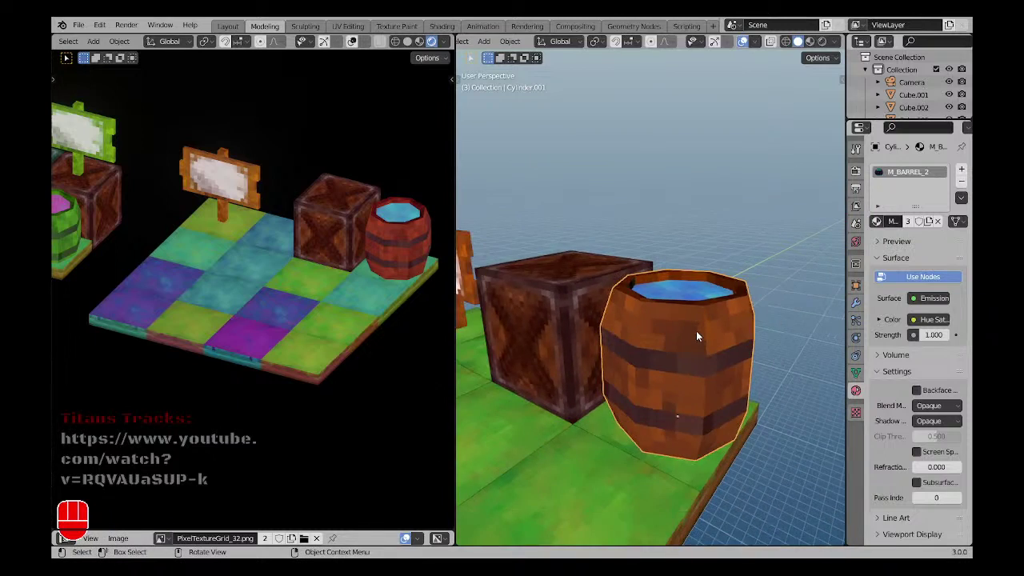
Deselect all objects and review the whole platform scene.
middle_drag(697, 335, 675, 383)
scroll(668, 352, down, 4)
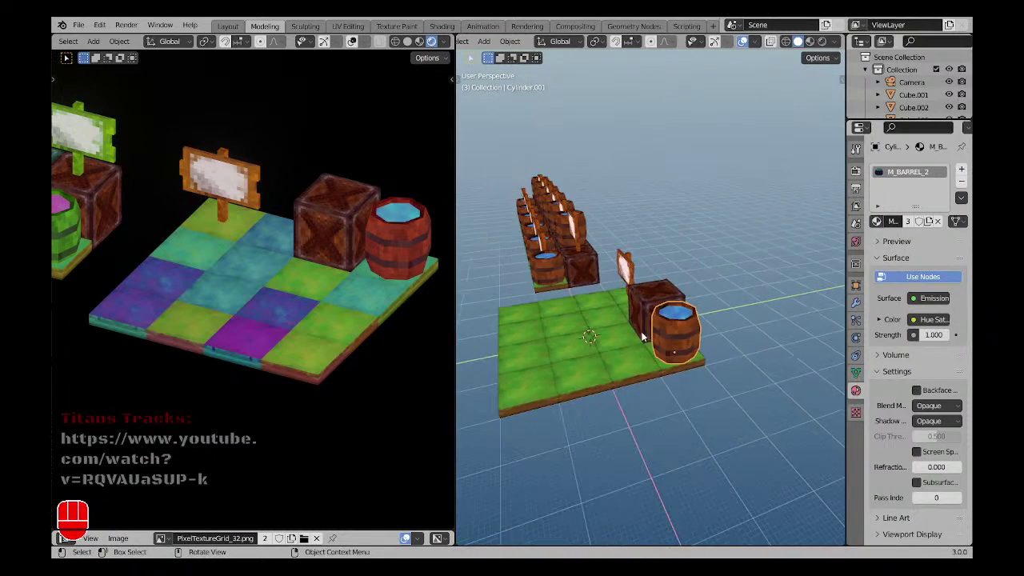
scroll(663, 338, up, 2)
key(a)
key(a)
shift+middle_drag(663, 338, 680, 318)
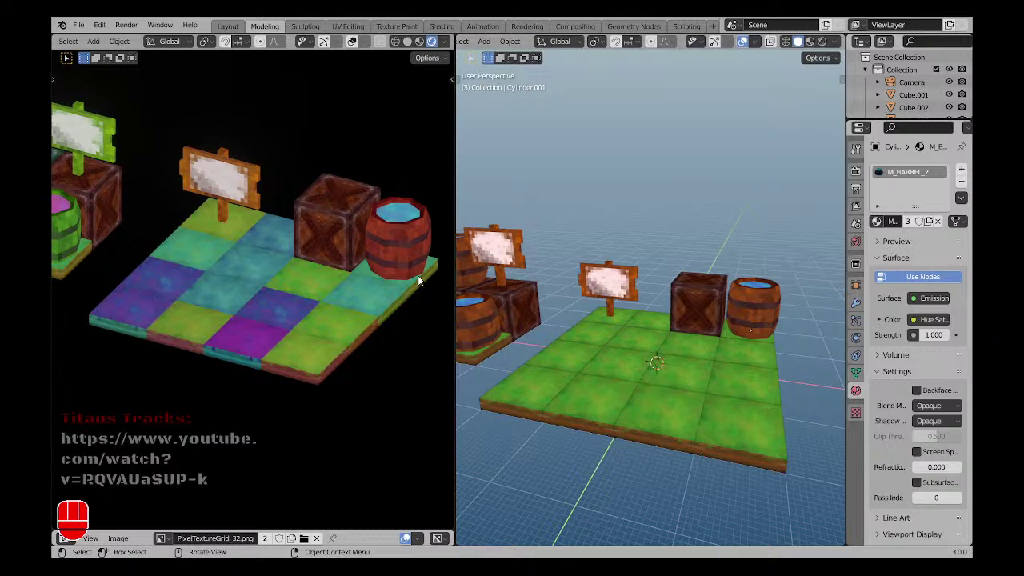
middle_drag(639, 258, 657, 281)
scroll(662, 292, down, 2)
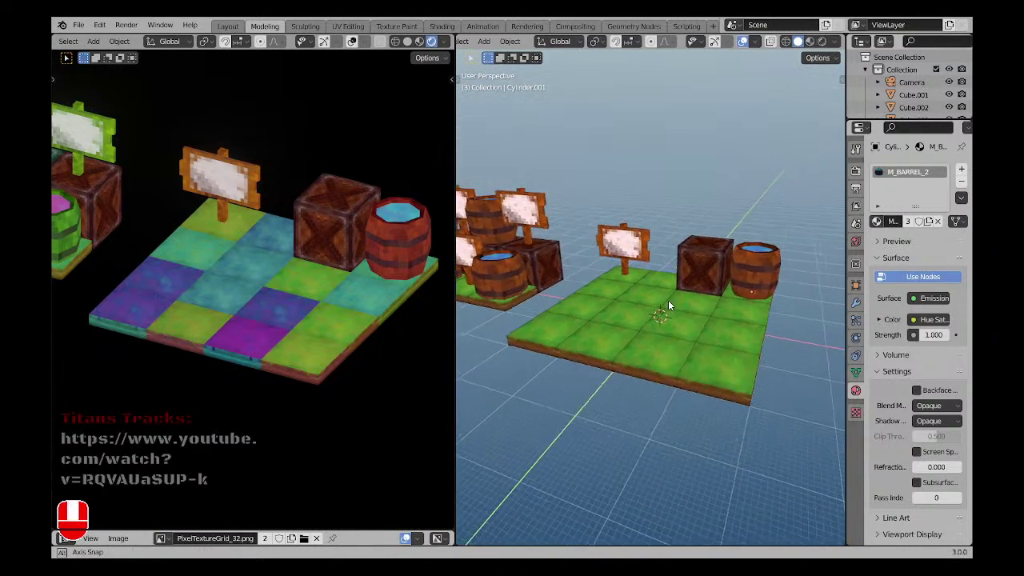
Select the sign and show its M_SIGN material nodes in an enlarged Shader Editor below the rendered view.
click(643, 254)
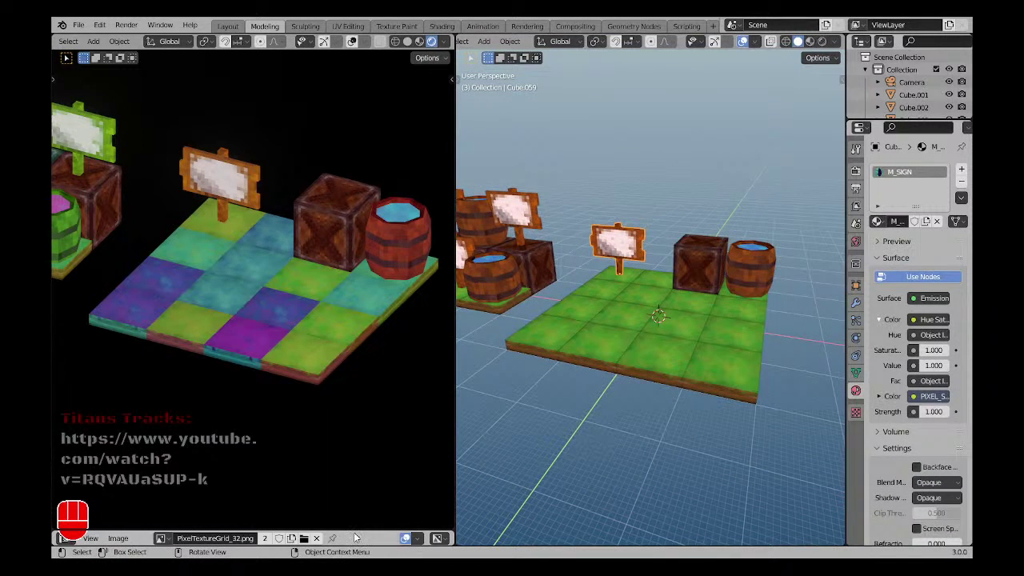
drag(355, 531, 64, 251)
click(64, 257)
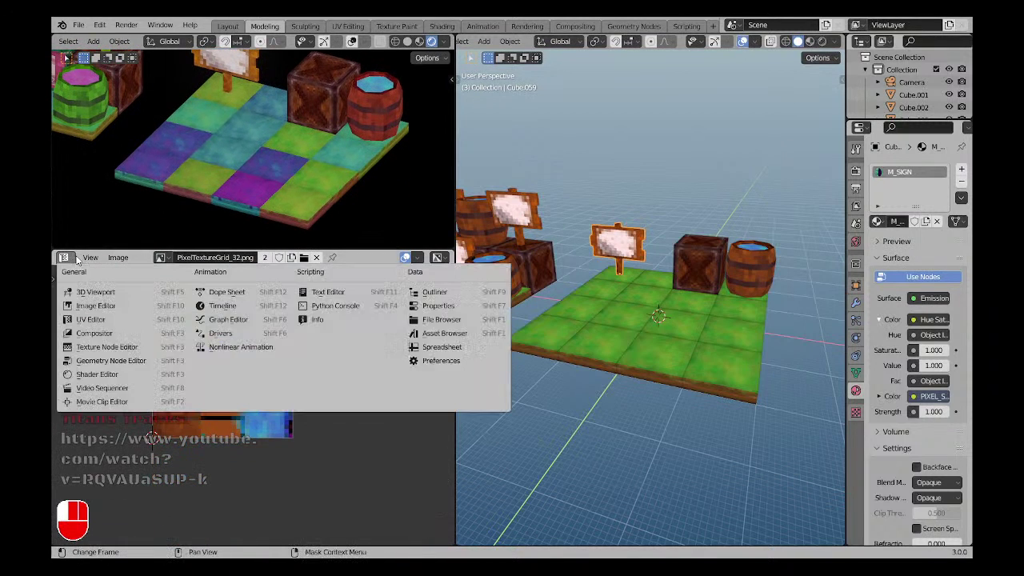
click(96, 377)
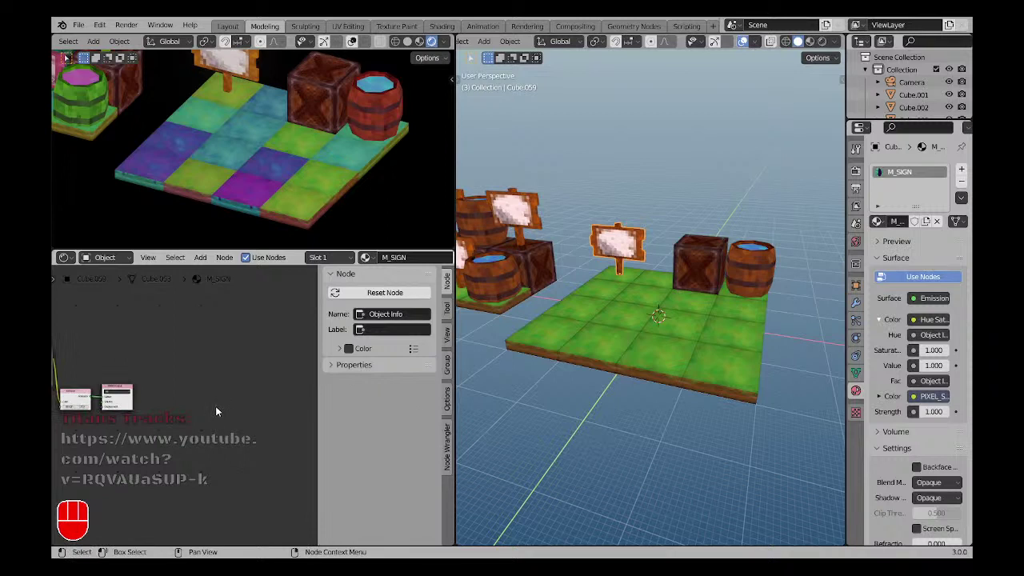
key(n)
scroll(182, 387, up, 6)
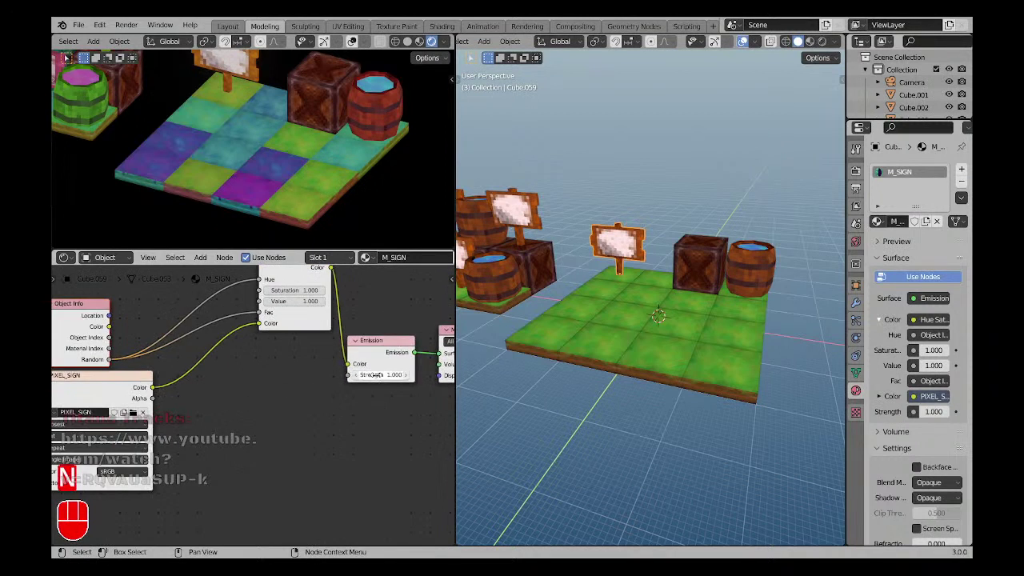
Raise the M_SIGN material's Emission strength to 15.1 and check the glow in the rendered view.
scroll(365, 364, down, 2)
scroll(365, 364, up, 2)
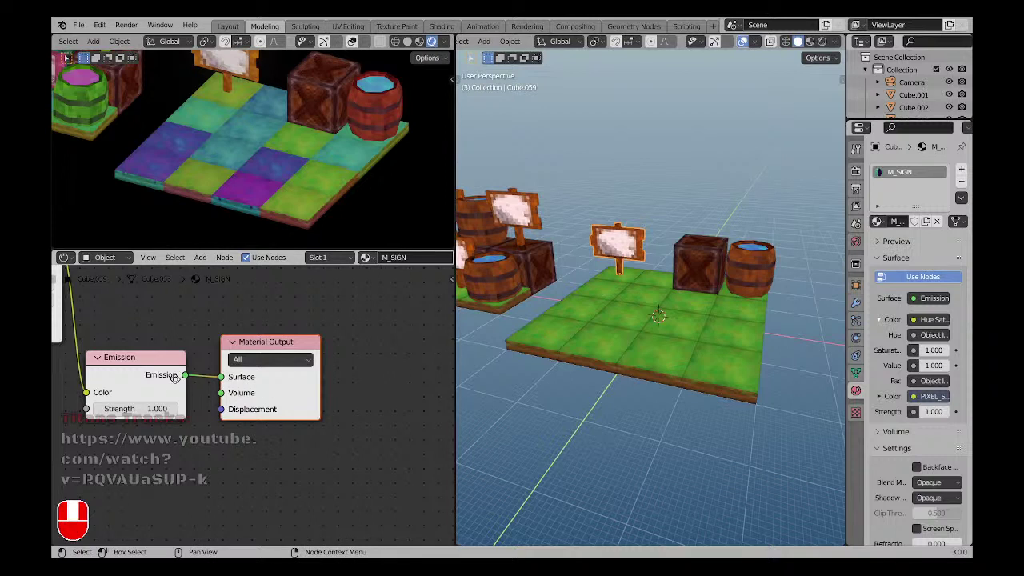
middle_drag(175, 378, 313, 384)
drag(272, 412, 320, 412)
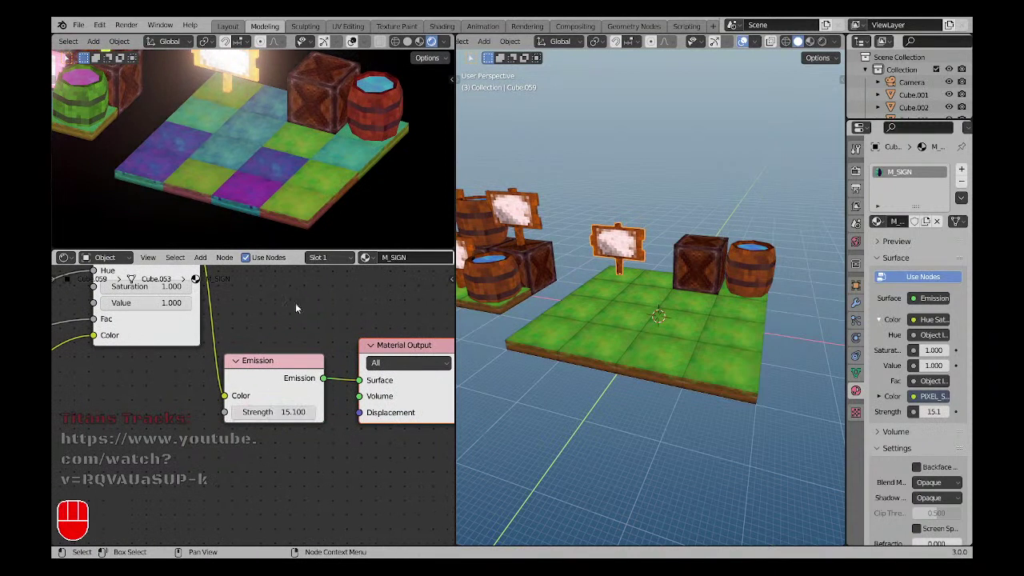
shift+middle_drag(240, 128, 205, 151)
scroll(205, 150, down, 2)
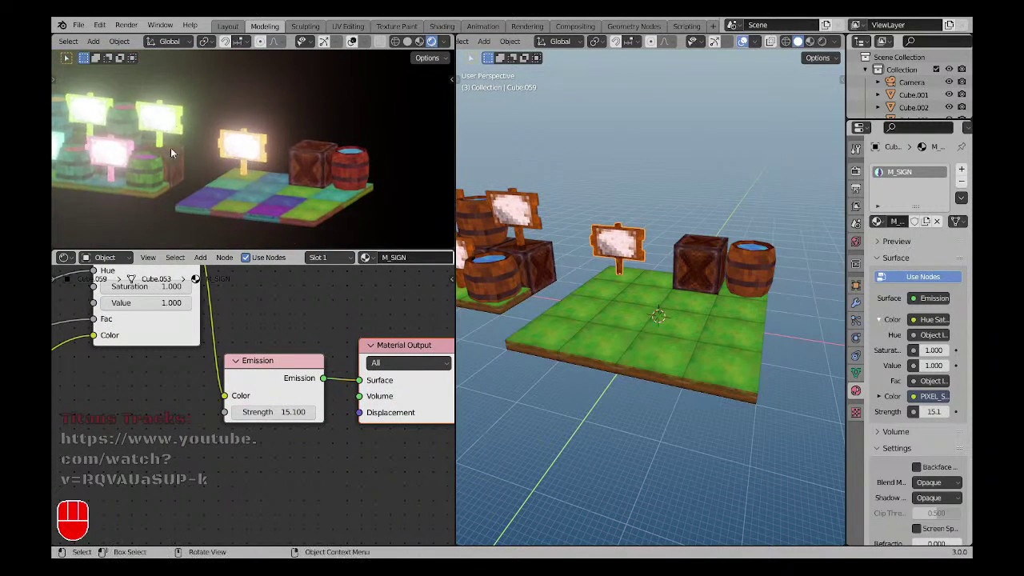
Reset the Emission strength to 1 and move the Emission node next to the Hue Saturation Value node.
double_click(276, 412)
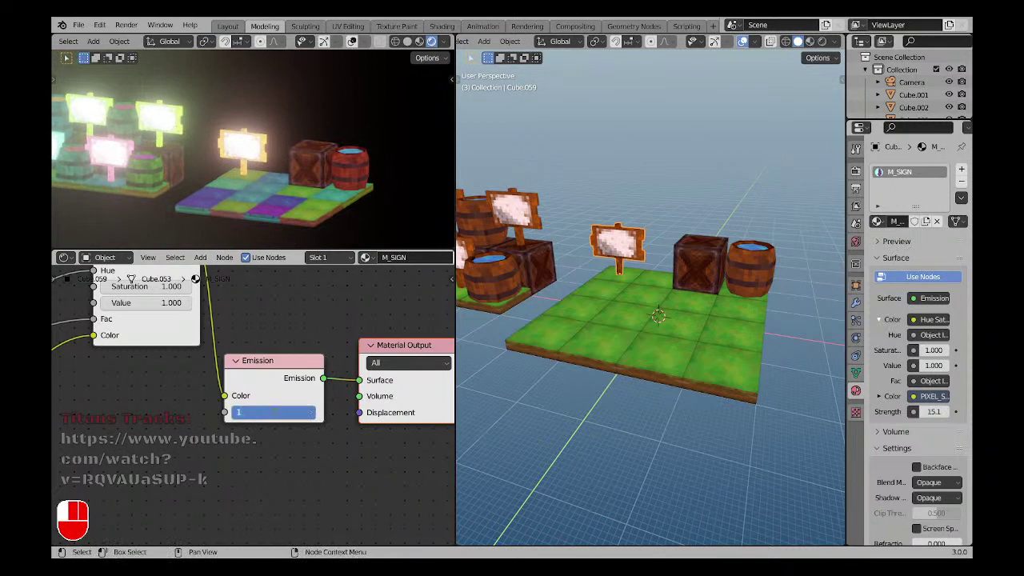
text(1)
key(Return)
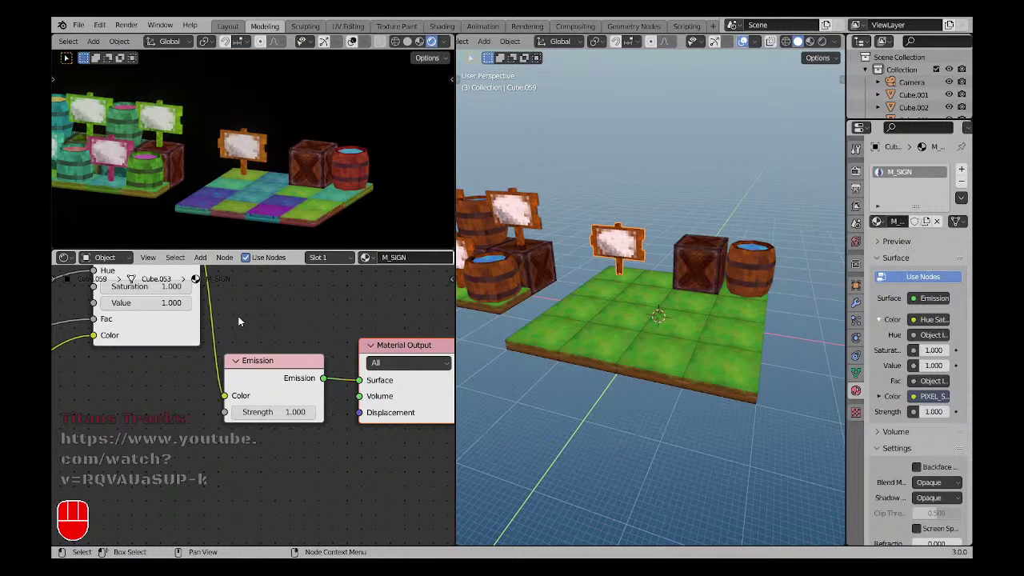
shift+middle_drag(240, 323, 232, 360)
drag(270, 426, 294, 316)
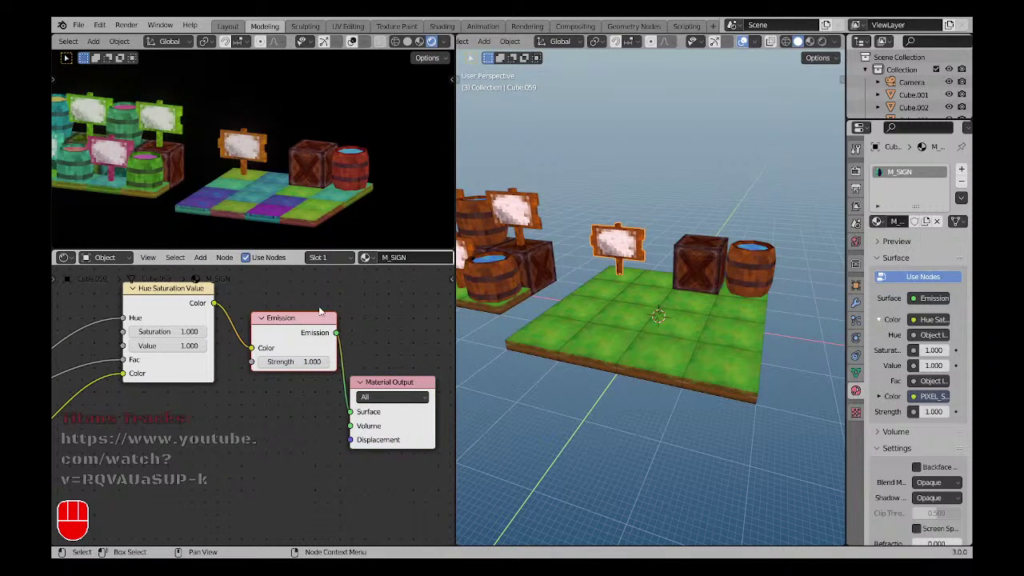
Compare the scene in Material Preview and Rendered shading, returning the viewport to Solid shading.
scroll(604, 238, up, 3)
key(a)
key(a)
middle_drag(614, 230, 541, 231)
click(803, 42)
click(809, 41)
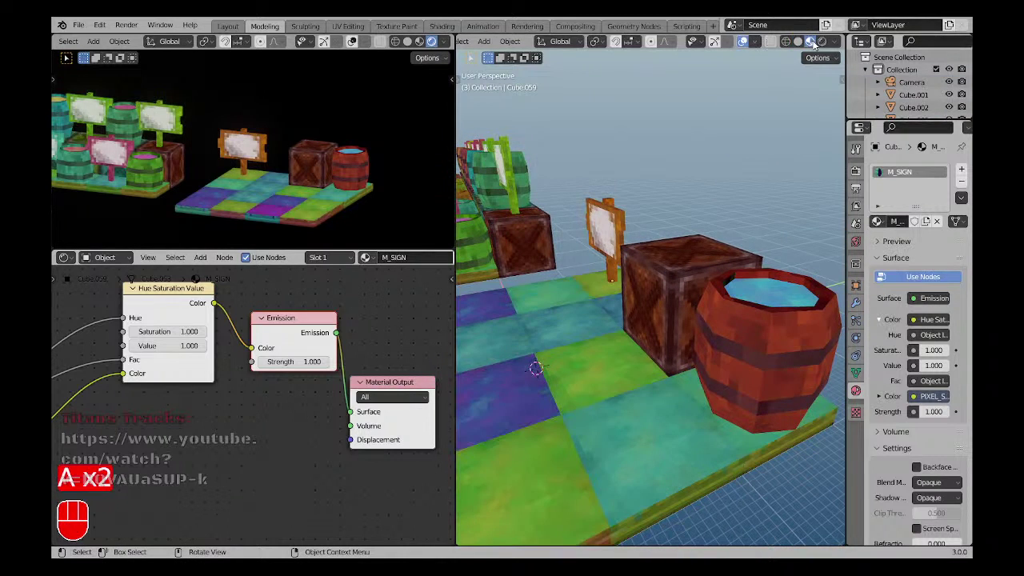
click(822, 42)
middle_drag(742, 120, 643, 264)
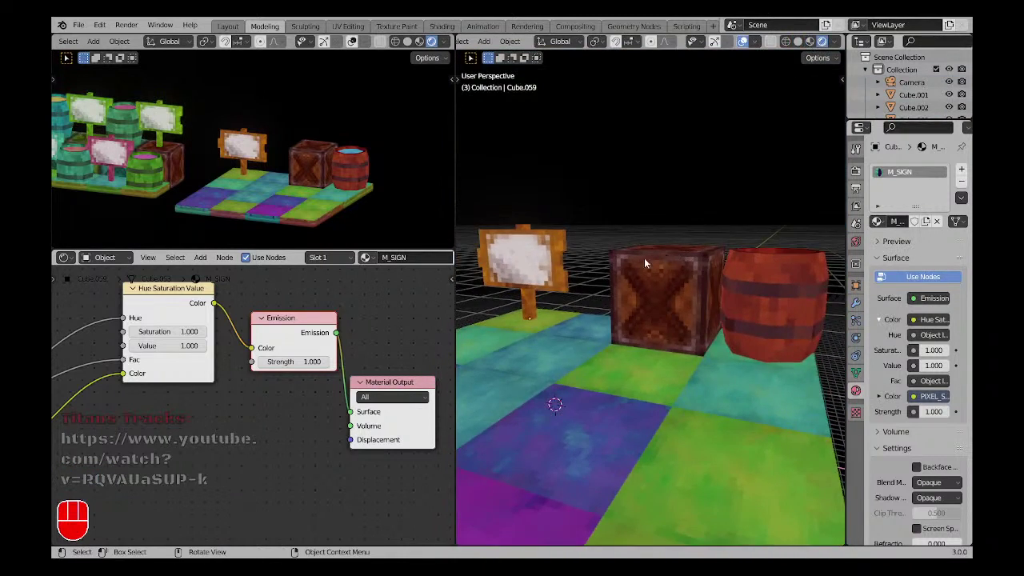
click(797, 41)
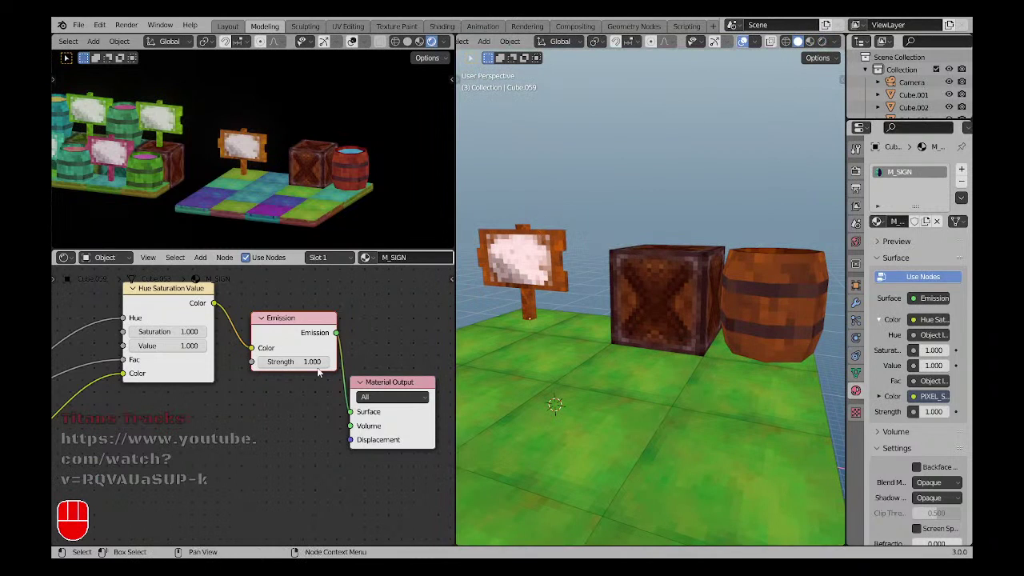
Examine how the Object Info Random output and the PIXEL_SIGN texture feed the Hue Saturation Value node in M_SIGN.
scroll(270, 379, down, 3)
middle_drag(232, 393, 304, 395)
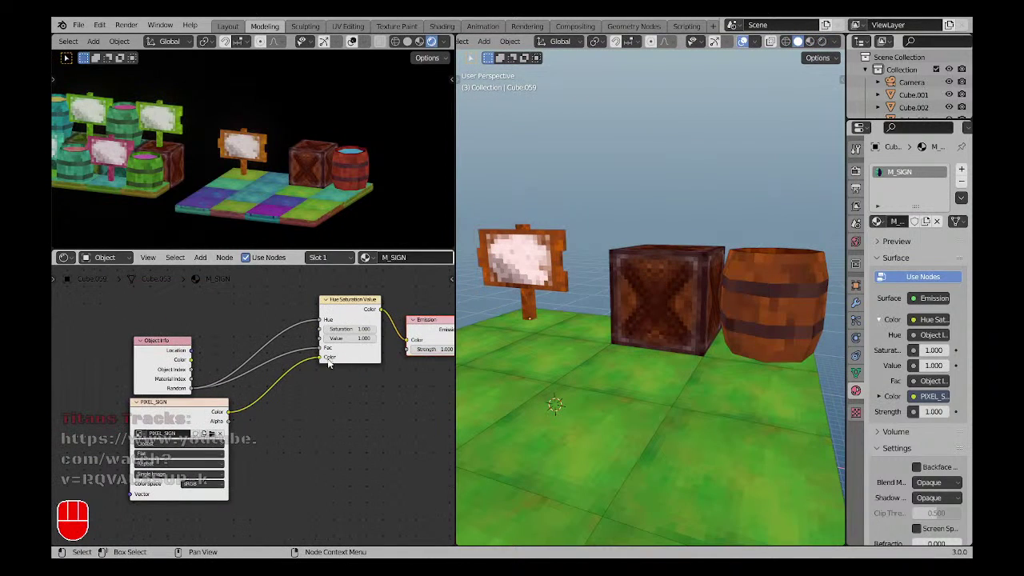
scroll(328, 363, up, 1)
drag(132, 345, 126, 343)
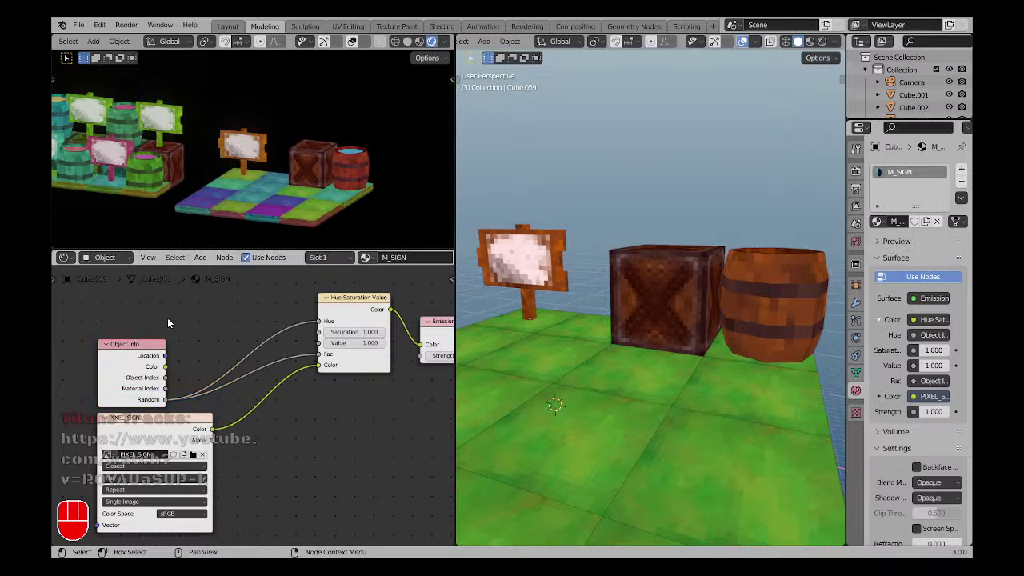
scroll(233, 356, down, 3)
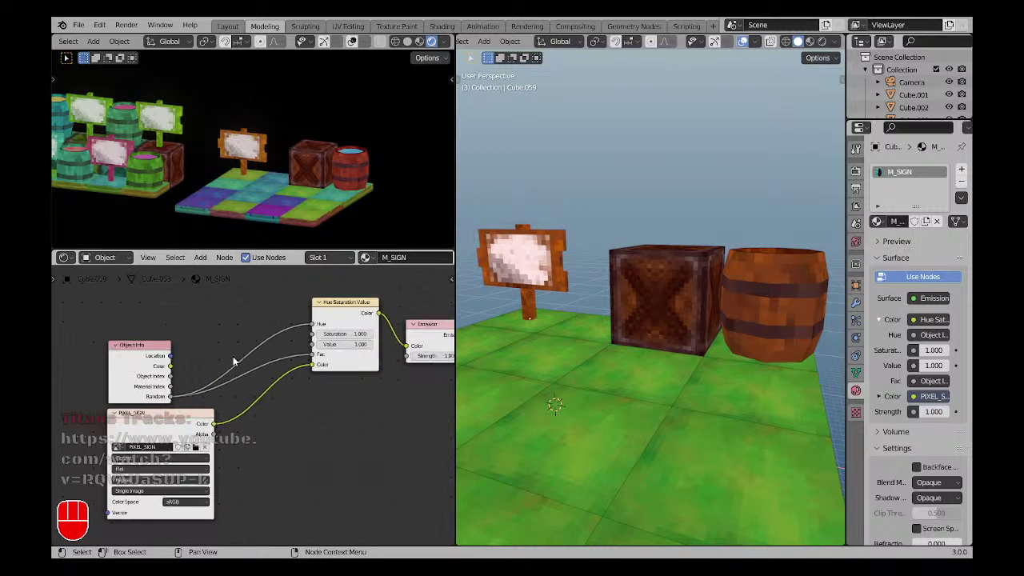
Place eight linked duplicates of the sign over and above the grass platform to show their random hues.
scroll(566, 236, down, 5)
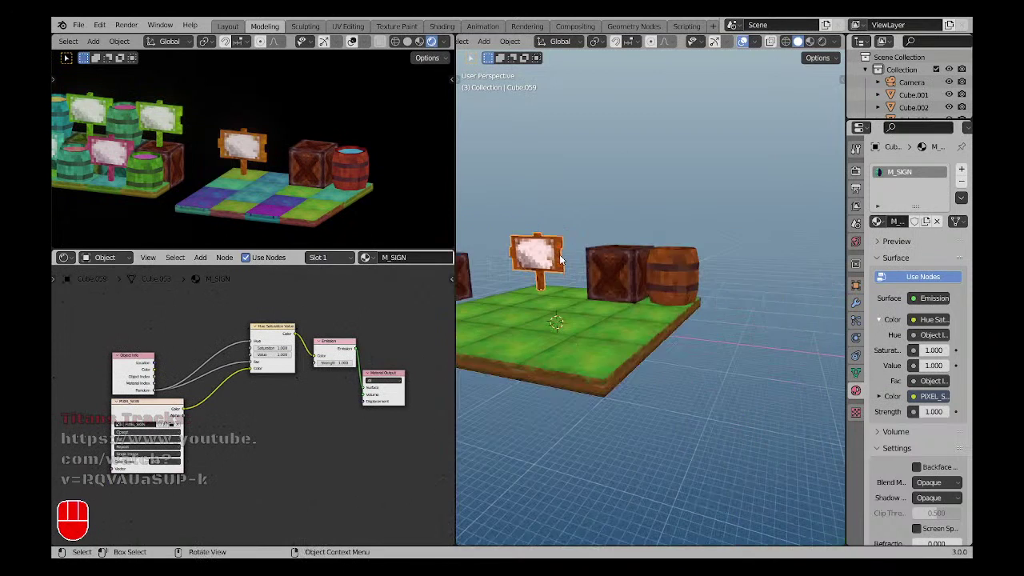
middle_drag(567, 236, 602, 259)
key(alt+d)
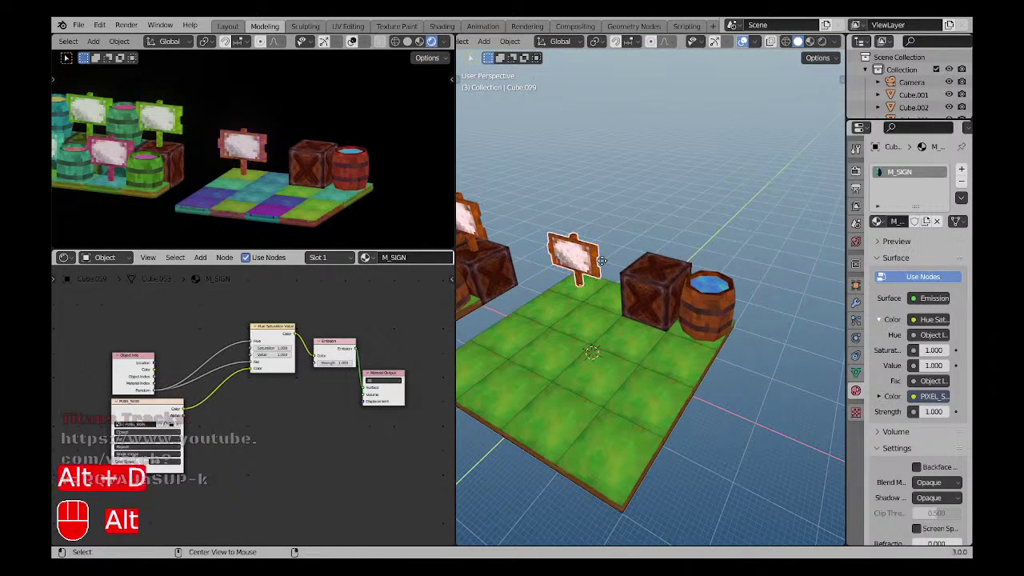
click(571, 292)
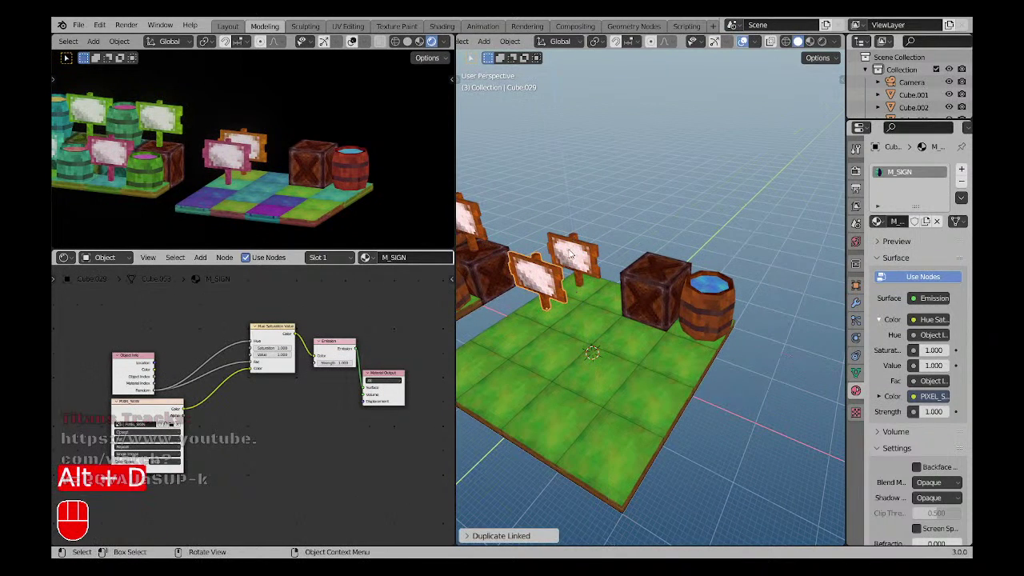
key(alt+d)
click(654, 218)
key(alt+d)
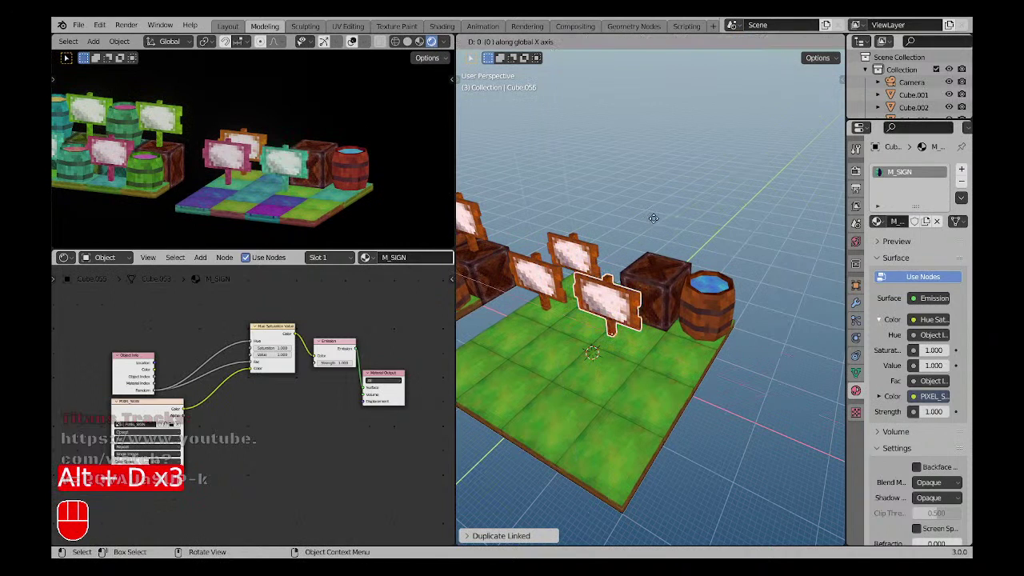
click(576, 232)
scroll(576, 232, down, 1)
key(alt+d)
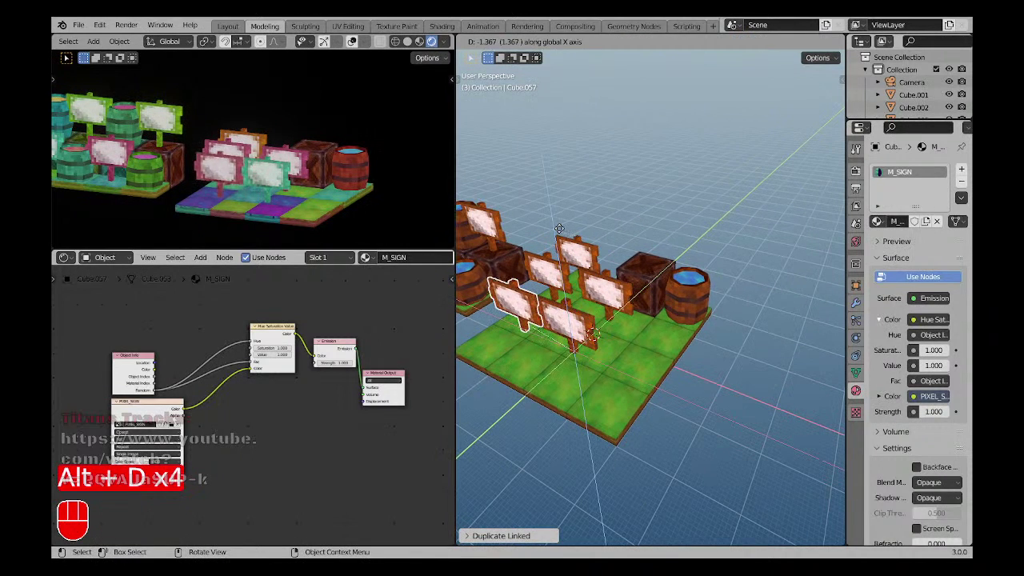
click(549, 230)
key(alt+d)
click(557, 269)
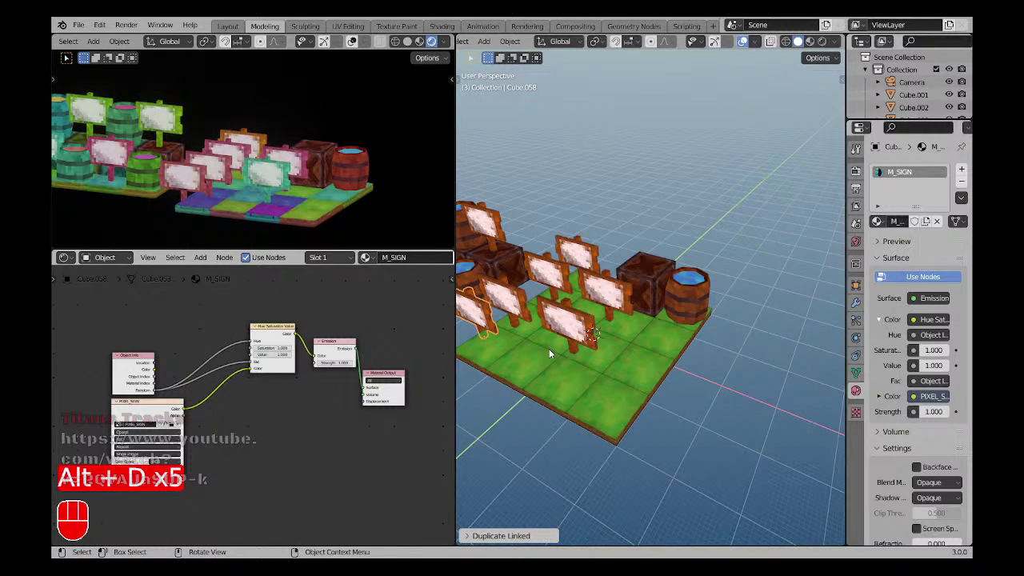
scroll(549, 349, down, 2)
key(alt+d)
click(683, 238)
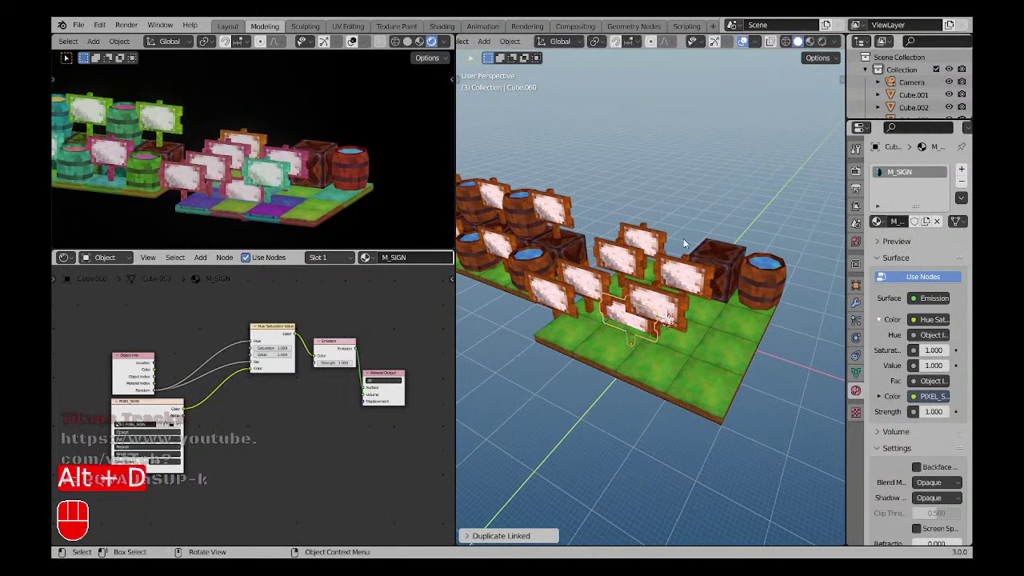
key(alt+d)
click(650, 192)
key(alt+d)
click(771, 172)
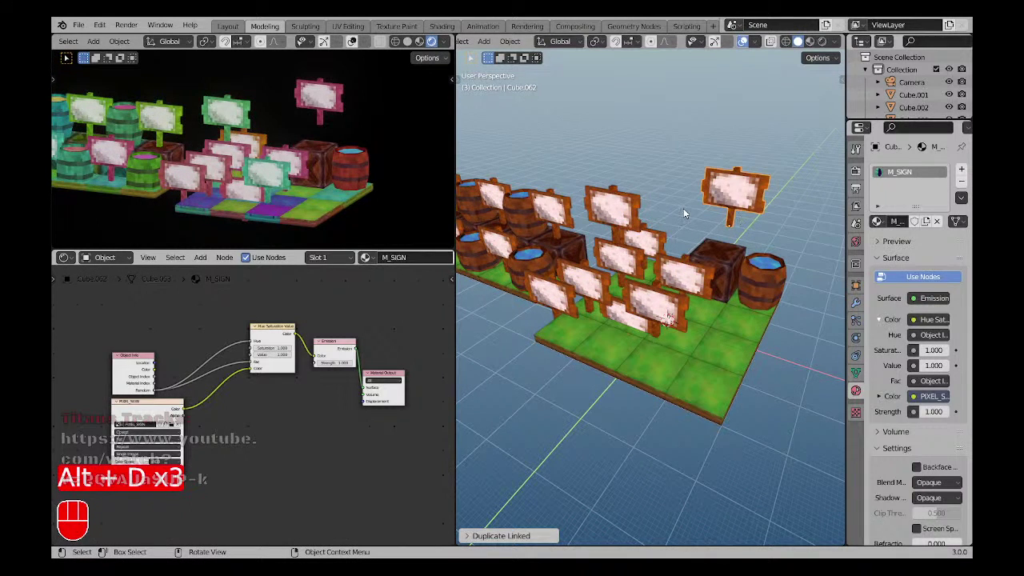
Cut the link from the Object Info Random output to the Hue input and inspect the Hue Saturation Value node.
scroll(243, 337, up, 8)
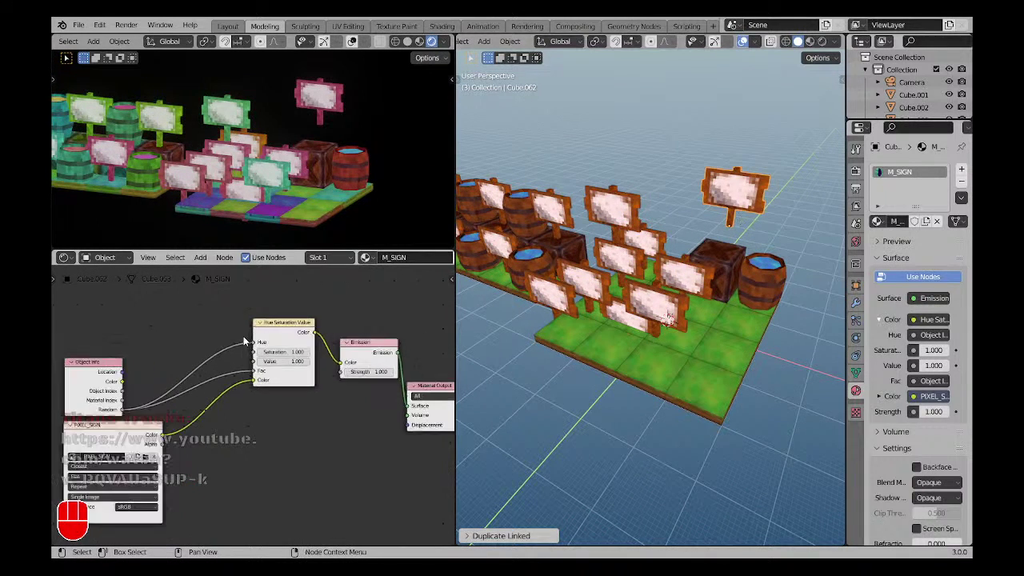
ctrl+right_drag(236, 367, 232, 326)
scroll(296, 355, up, 4)
scroll(672, 256, up, 3)
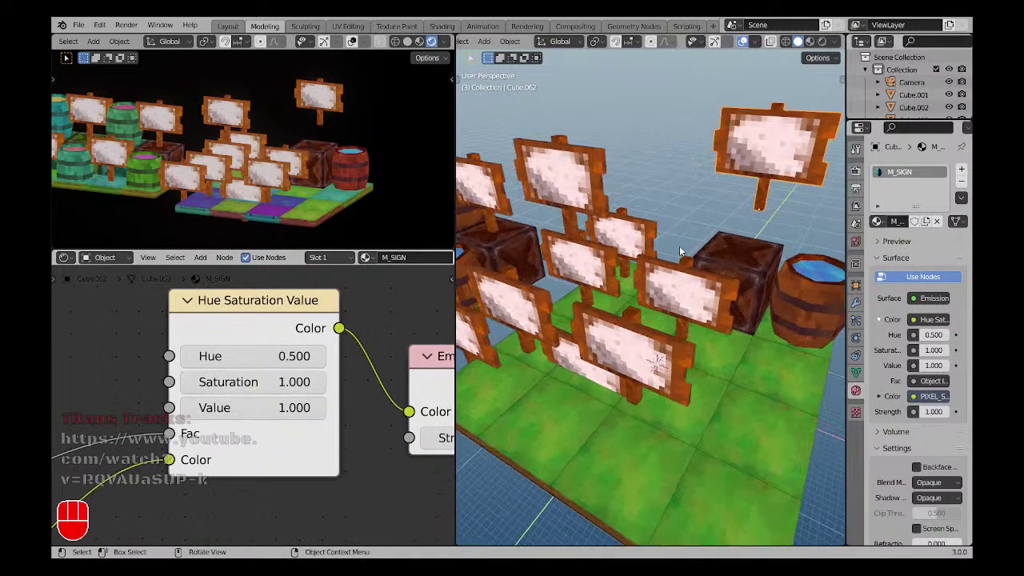
Undo the Hue link cut and all eight linked sign duplicates, leaving only the original sign on the platform.
scroll(672, 256, down, 4)
key(ctrl+z)
key(ctrl+z)
key(ctrl+z)
key(ctrl+z)
key(ctrl+z)
key(ctrl+z)
key(ctrl+z)
key(ctrl+z)
key(ctrl+z)
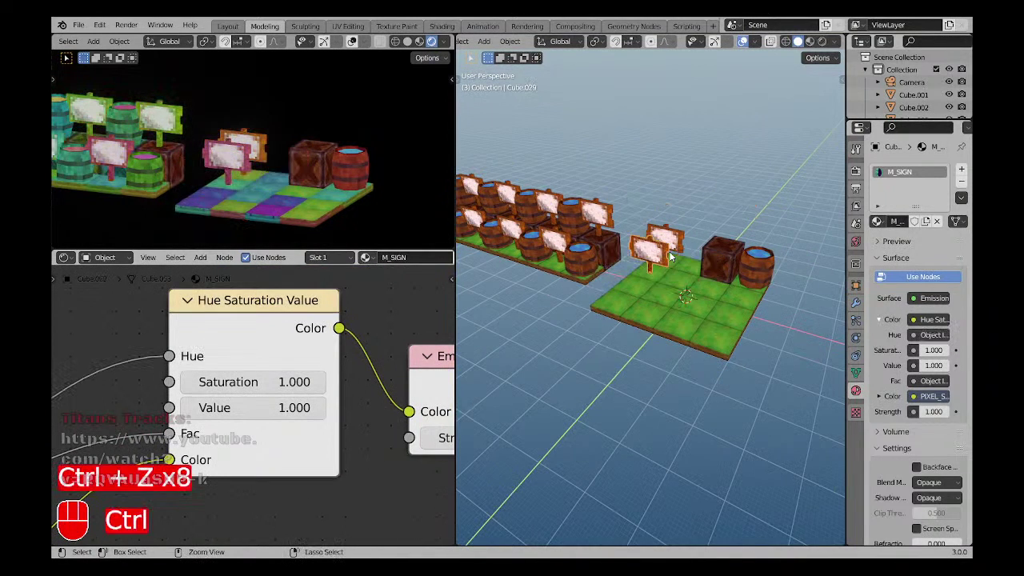
scroll(674, 274, up, 5)
key(a)
key(a)
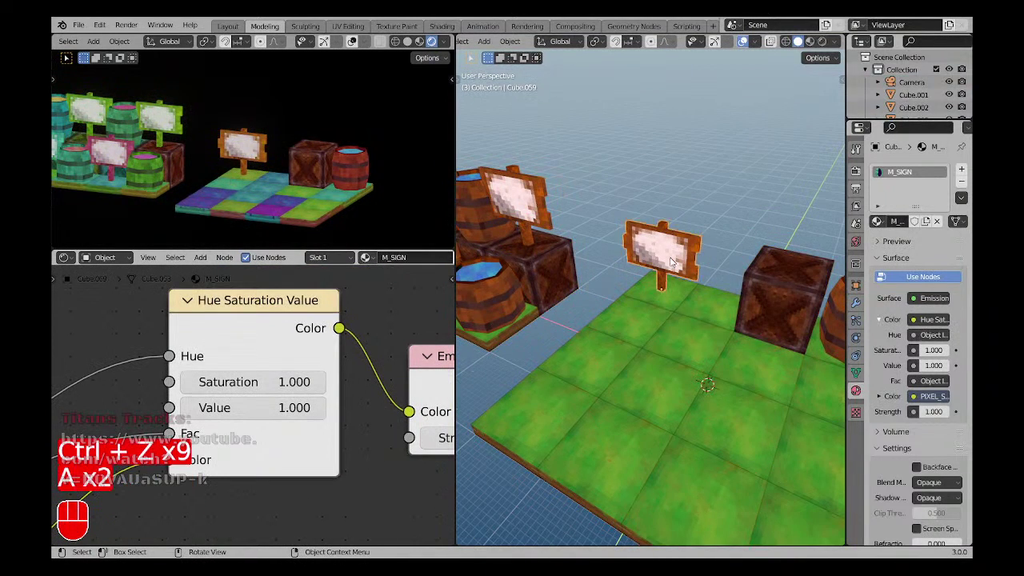
Disconnect Random from the Hue input and set Hue to 0.700 to recolour the single sign in the rendered view.
scroll(251, 160, up, 6)
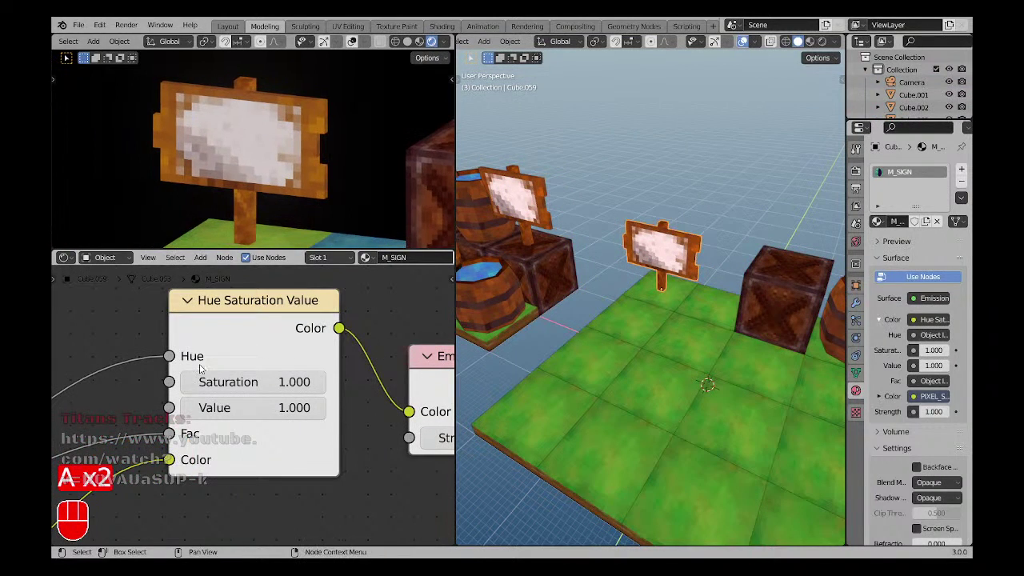
scroll(204, 364, down, 2)
middle_drag(204, 364, 308, 368)
scroll(308, 369, down, 1)
ctrl+right_drag(291, 355, 293, 334)
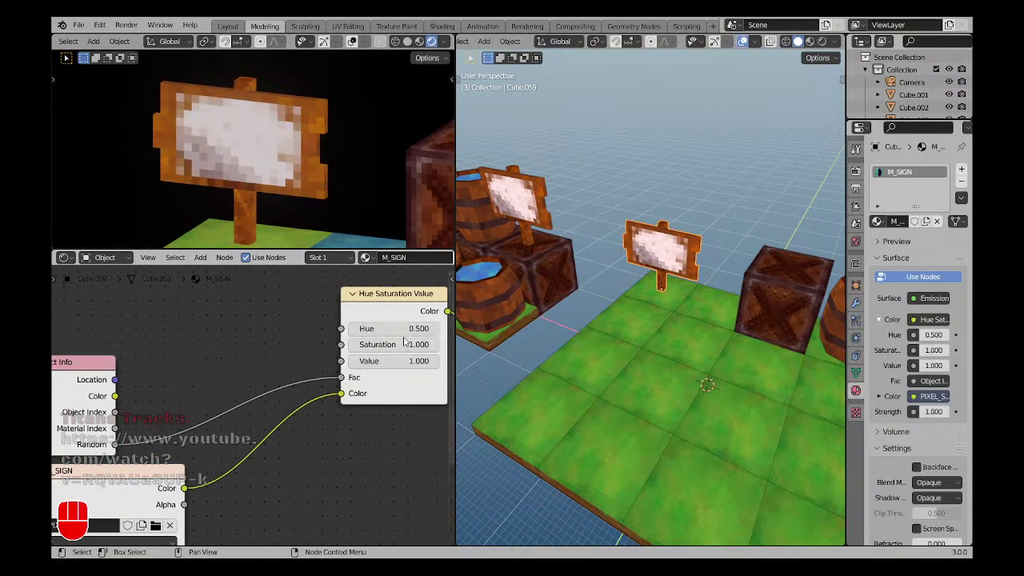
scroll(291, 354, up, 2)
shift+drag(336, 341, 385, 341)
scroll(231, 352, down, 3)
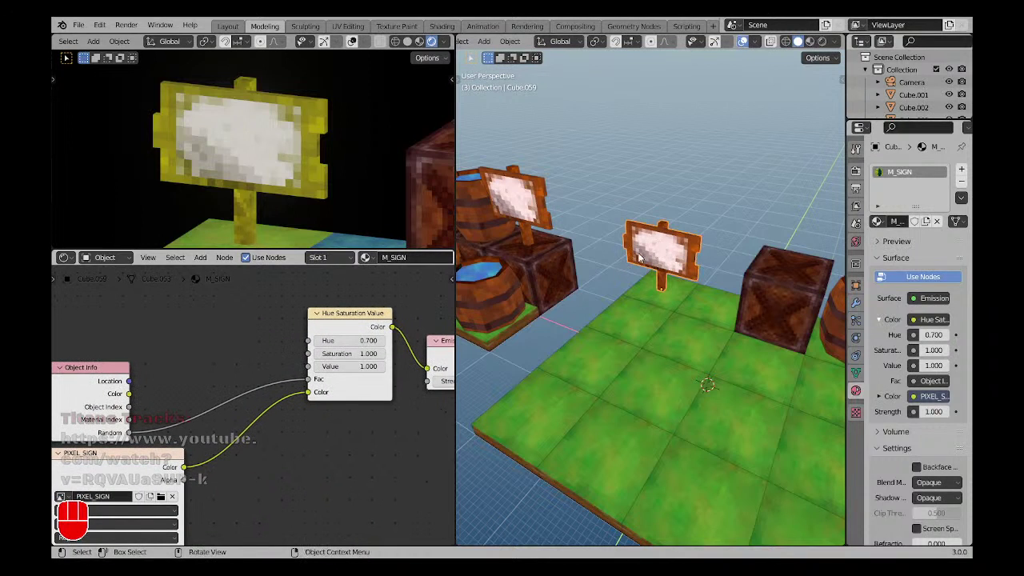
Reconnect the Object Info Random output to the Hue input of the Hue Saturation Value node.
middle_drag(71, 379, 120, 358)
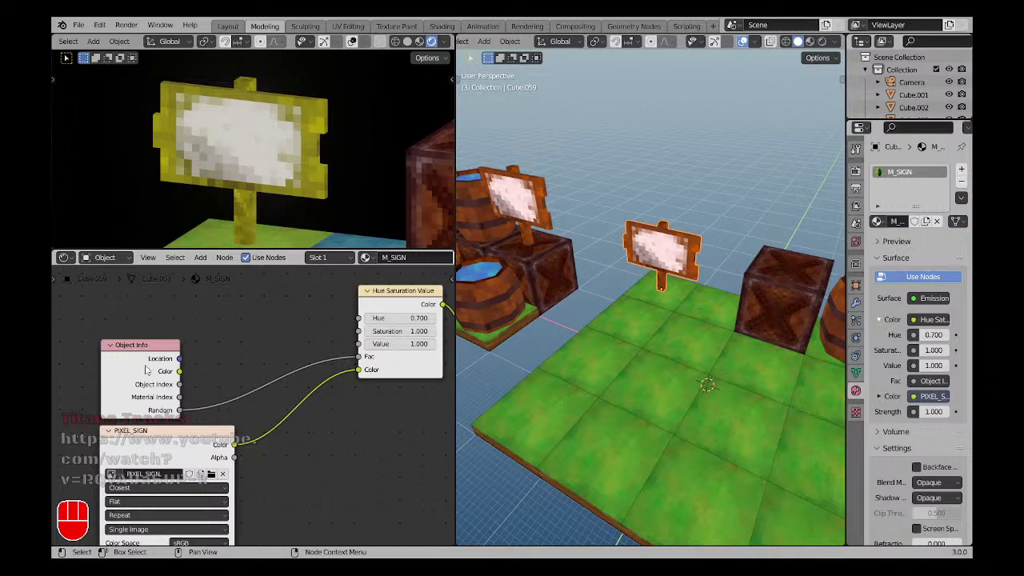
drag(179, 409, 358, 317)
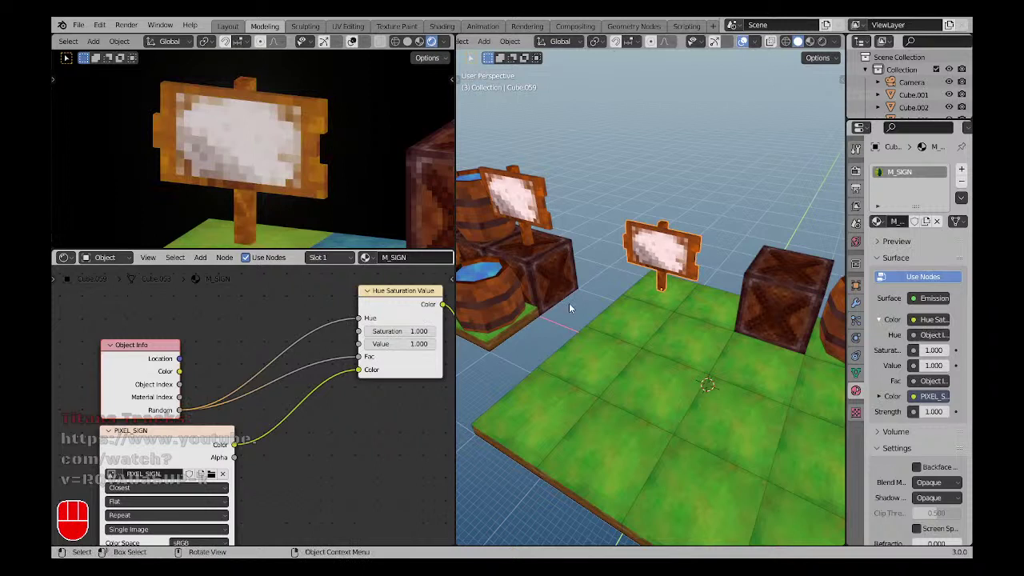
Select the sign on the platform and place four linked duplicates of it floating above the original.
click(702, 156)
click(663, 279)
middle_drag(663, 278, 653, 264)
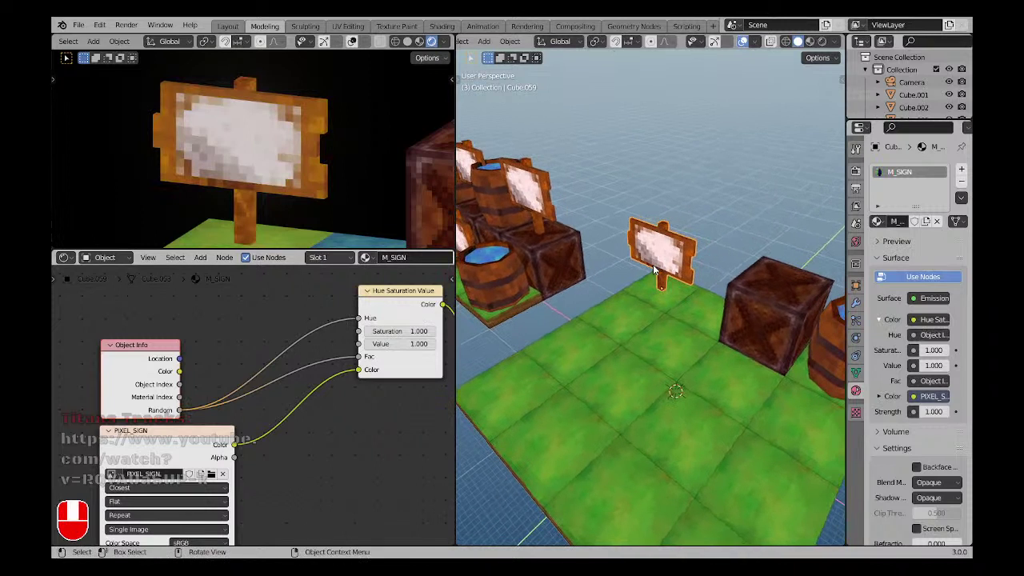
key(alt+d)
click(620, 175)
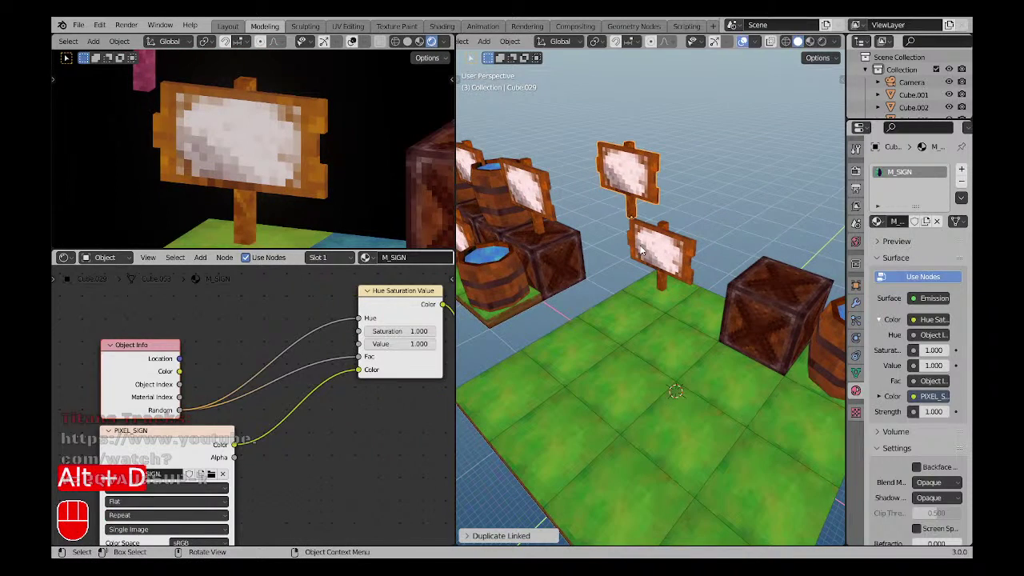
key(alt+d)
click(715, 140)
scroll(227, 190, down, 8)
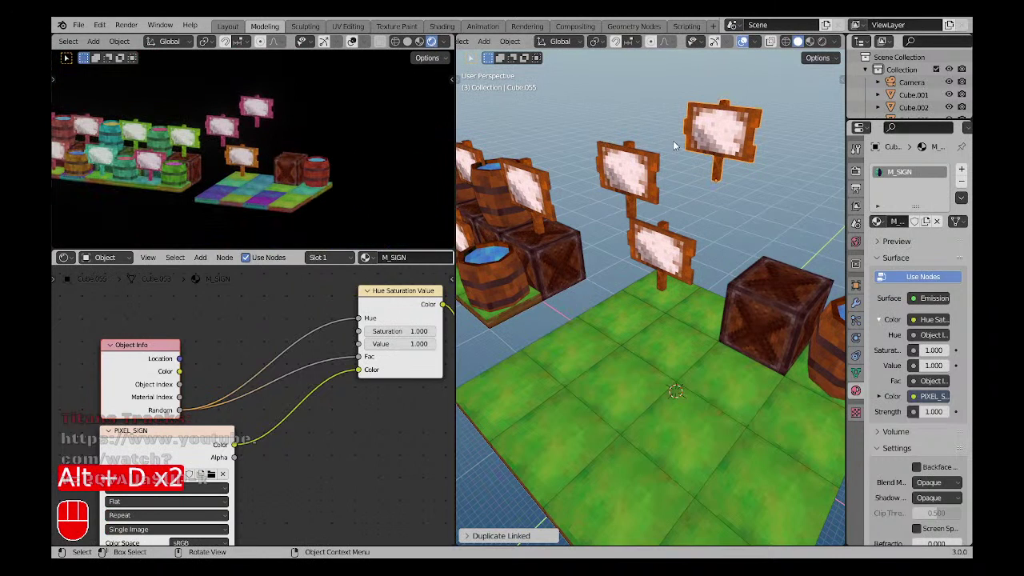
key(alt+d)
click(647, 210)
key(alt+d)
click(725, 210)
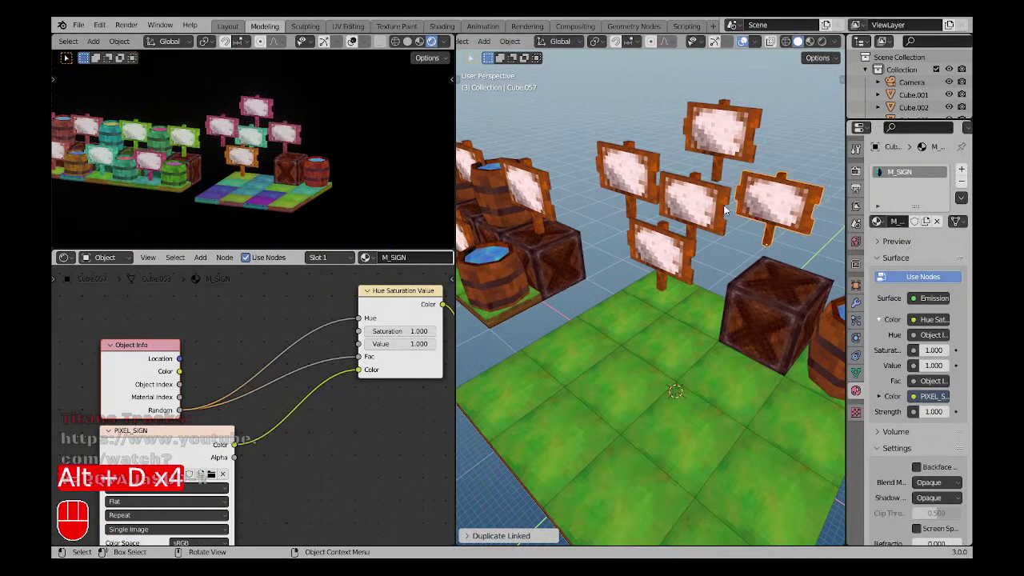
With the duplicated signs framed in the rendered view, cut the Random link to Hue and set Hue to 0.730.
scroll(261, 155, up, 6)
scroll(249, 203, down, 2)
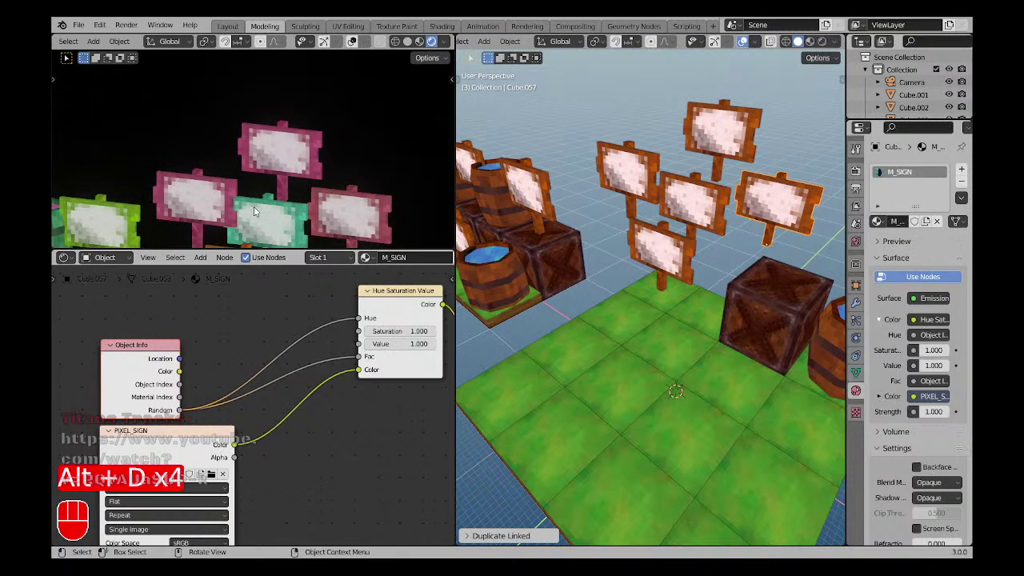
middle_drag(249, 202, 187, 192)
scroll(187, 192, up, 4)
scroll(237, 133, down, 2)
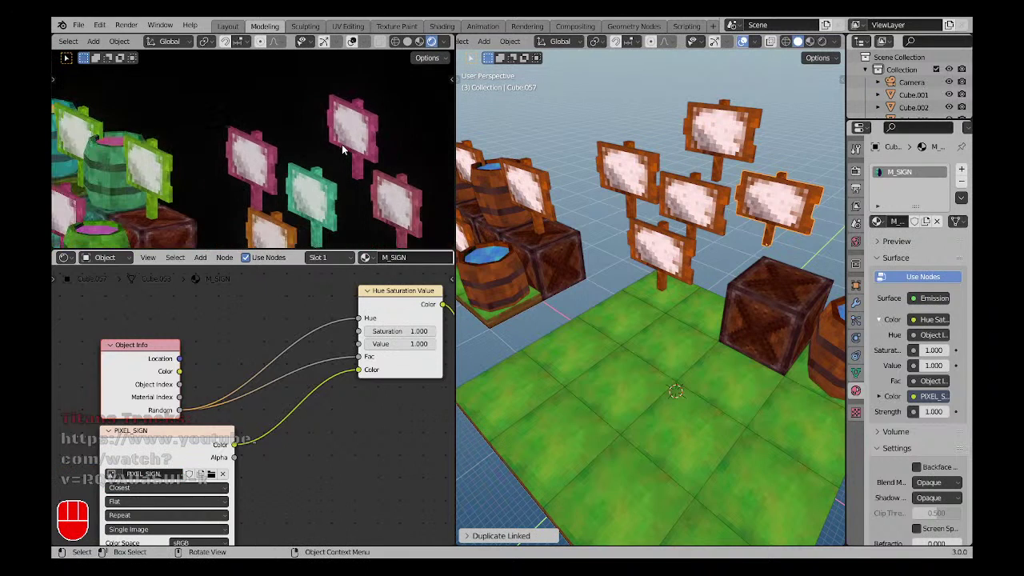
shift+middle_drag(237, 133, 272, 168)
ctrl+right_drag(340, 352, 340, 312)
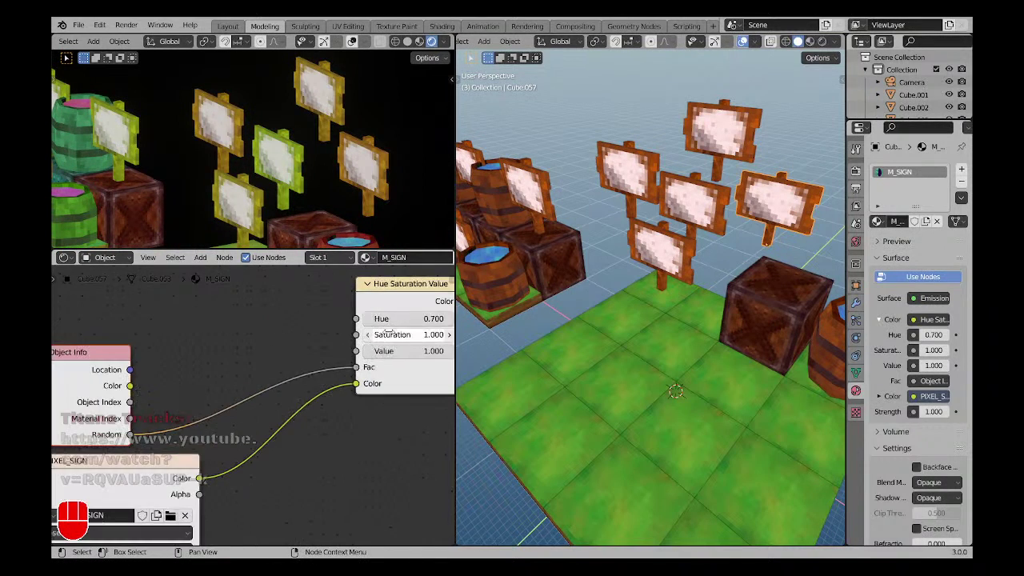
scroll(340, 312, up, 3)
mouse_move(320, 305)
shift+mouse_down()
mouse_move(352, 305)
mouse_move(242, 304)
mouse_move(318, 305)
shift+mouse_up()
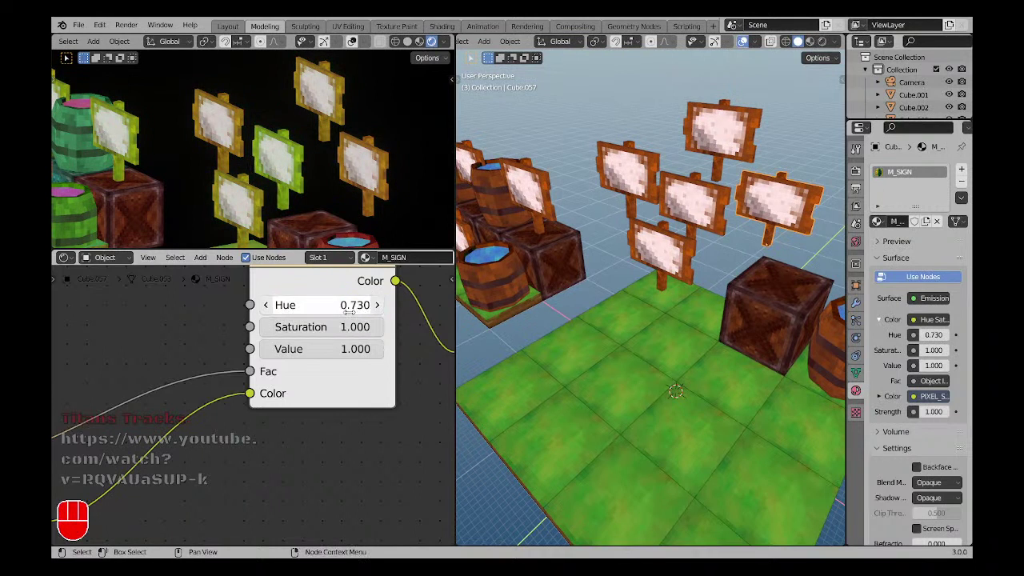
scroll(254, 367, down, 5)
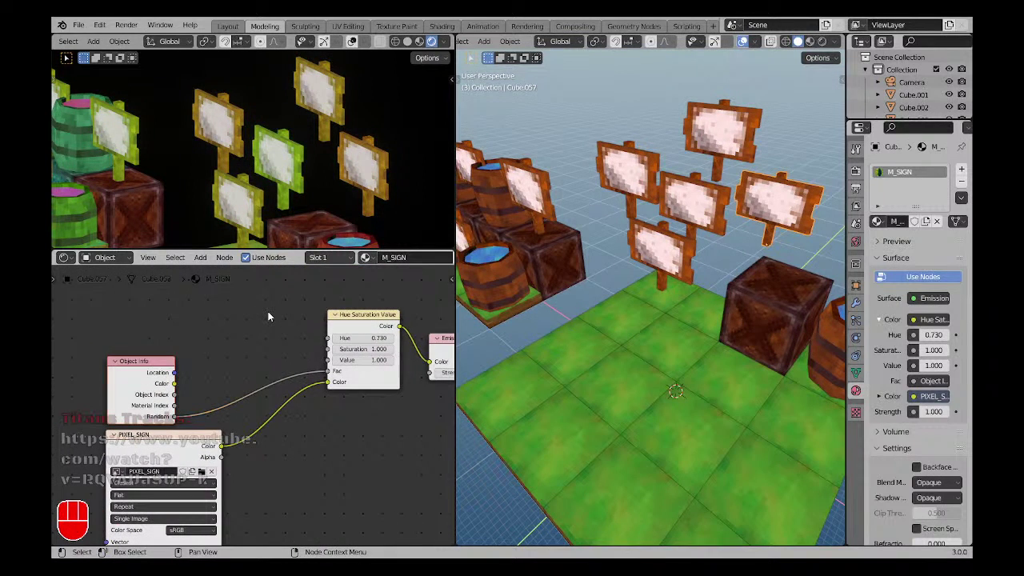
Undo the Hue change, the link cut and the four linked sign duplicates.
key(ctrl+z)
key(ctrl+z)
key(ctrl+z)
key(ctrl+z)
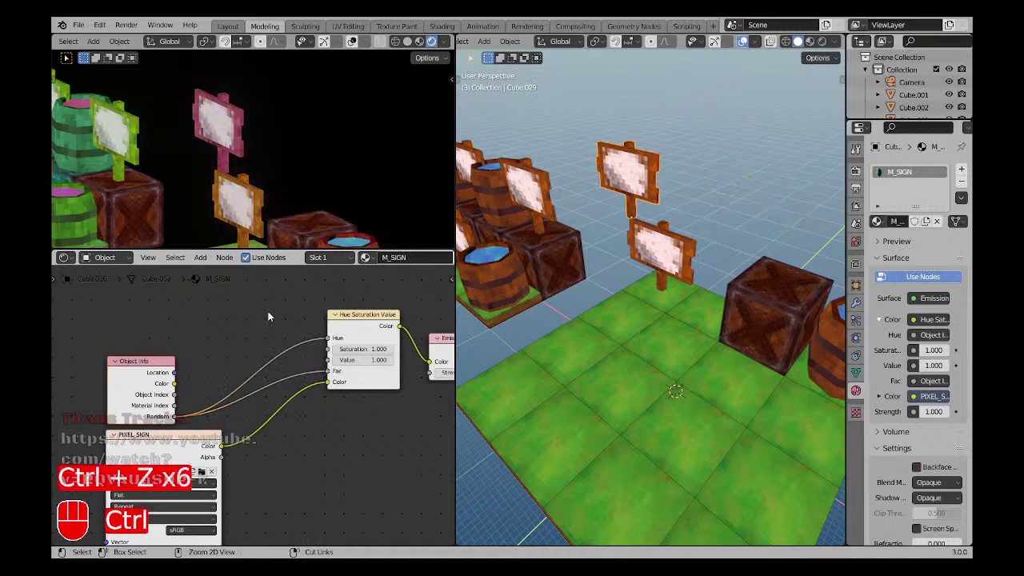
Add a Math node on the link between the Object Info Random output and the Hue input.
key(shift+a)
mouse_move(226, 332)
click(166, 273)
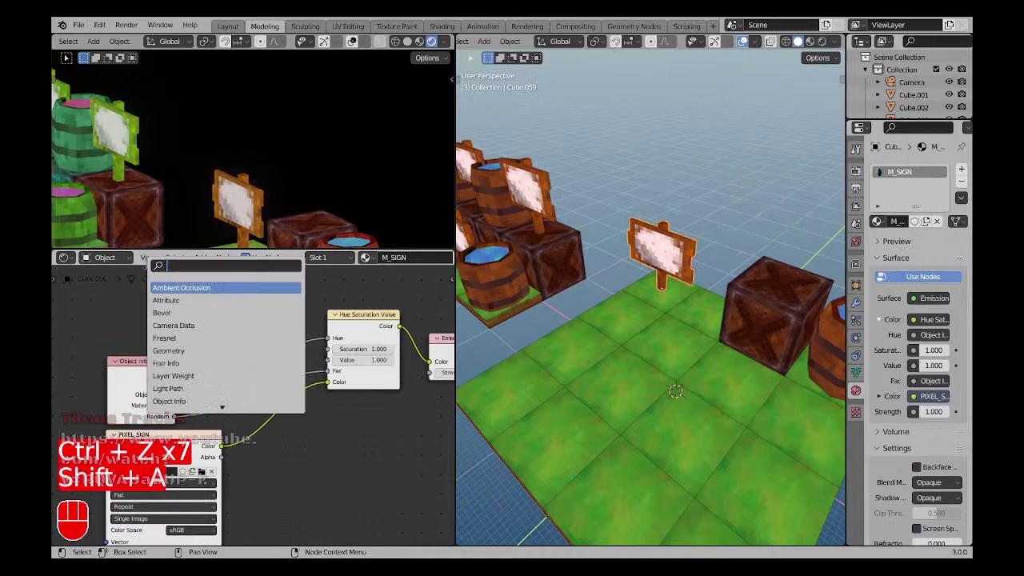
text(math)
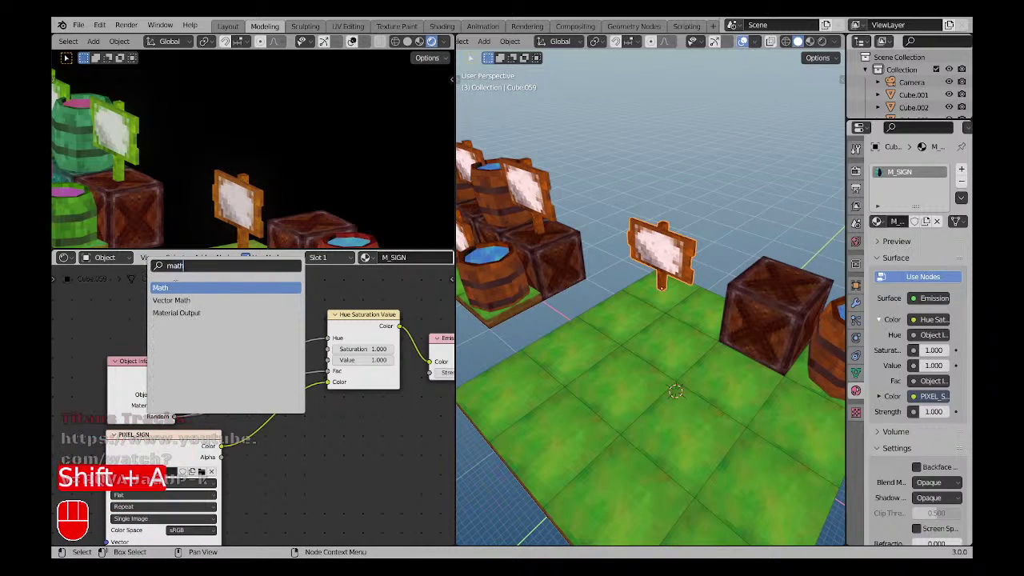
key(Return)
click(196, 415)
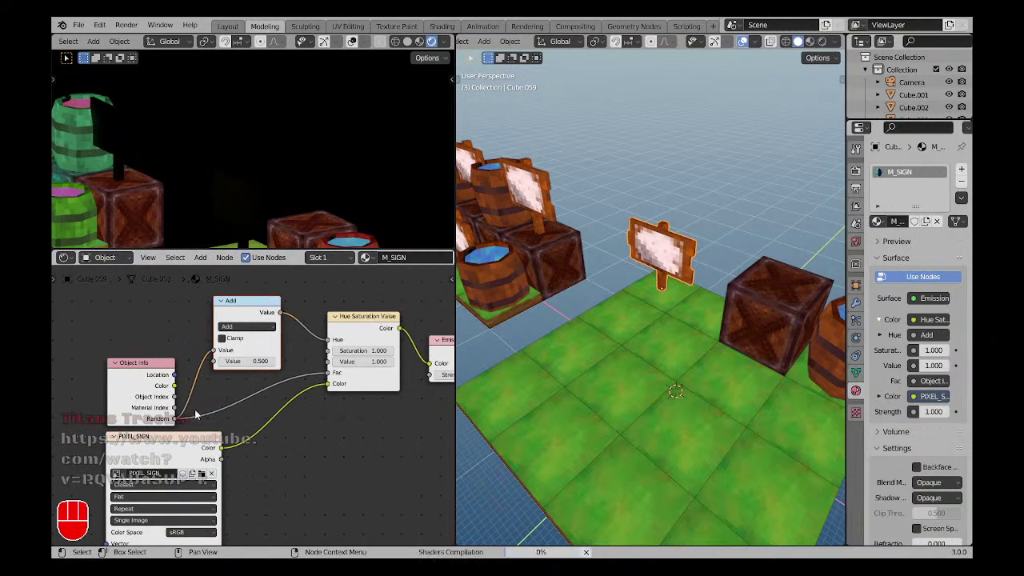
Set the Math node's operation to Multiply, try other multiplier values, and set the multiplier to 0.5.
scroll(209, 369, up, 2)
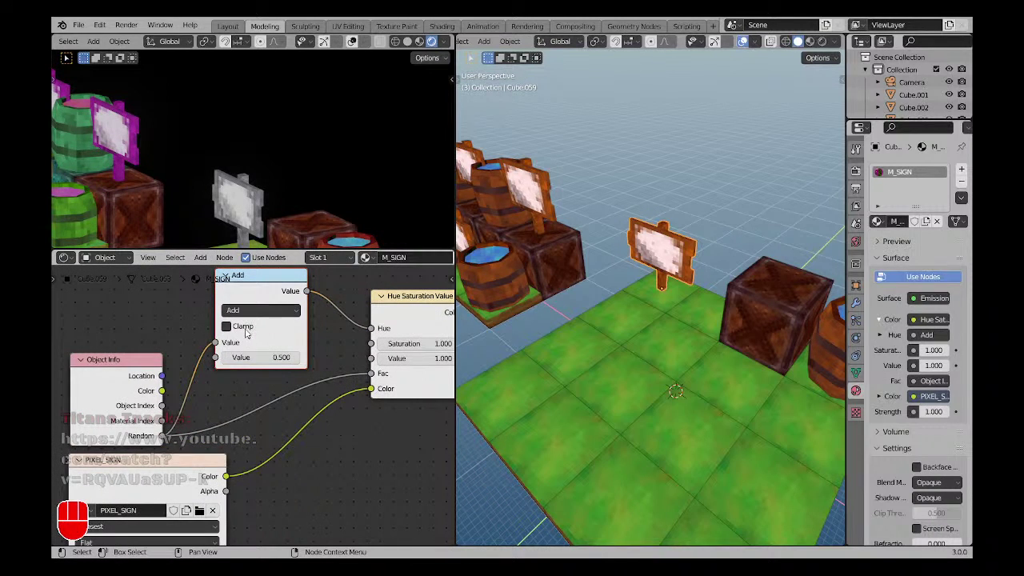
click(265, 310)
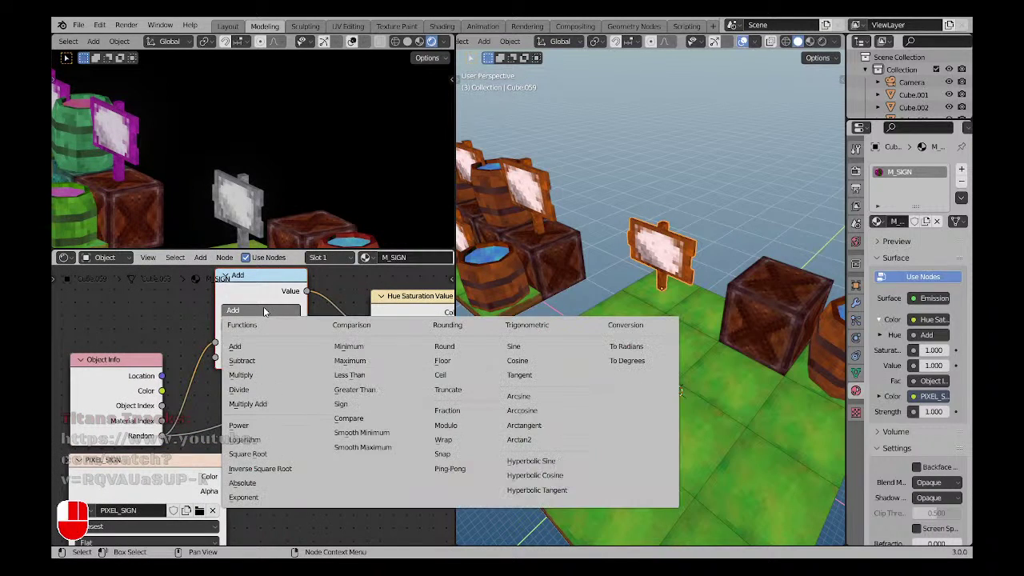
click(241, 375)
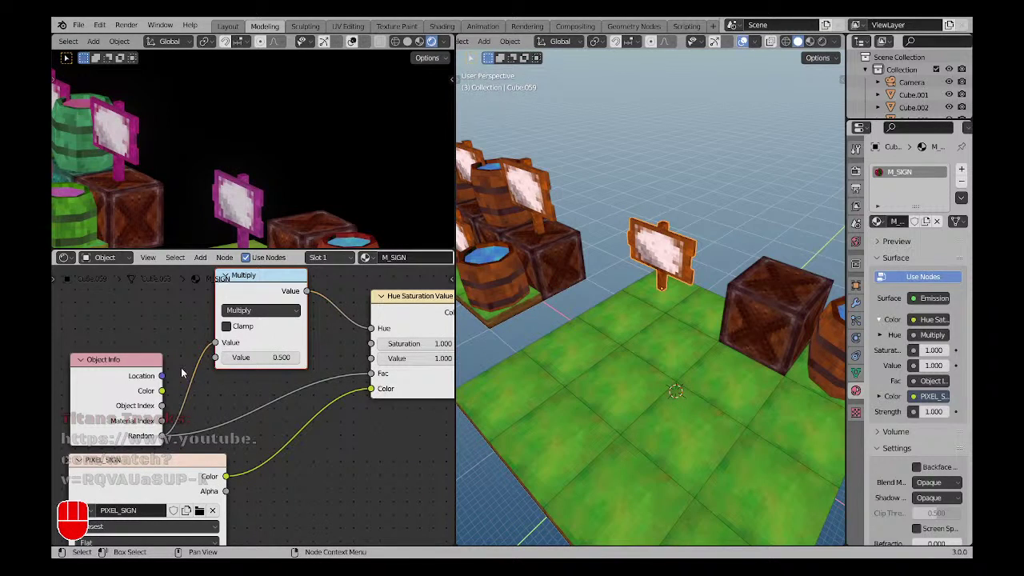
mouse_move(268, 356)
shift+mouse_down()
mouse_move(302, 357)
mouse_move(284, 357)
shift+mouse_up()
click(268, 357)
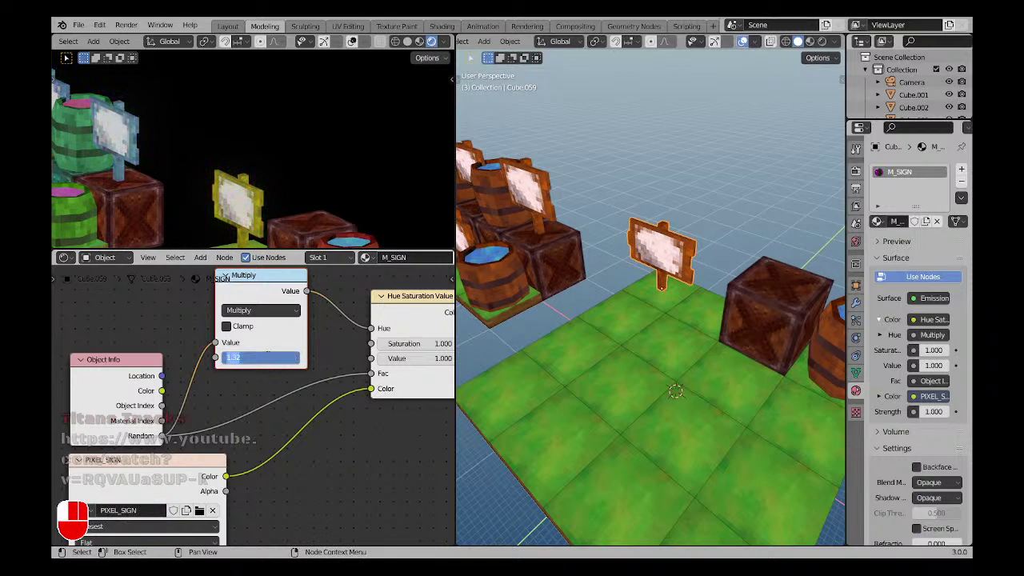
text(0.5)
key(Return)
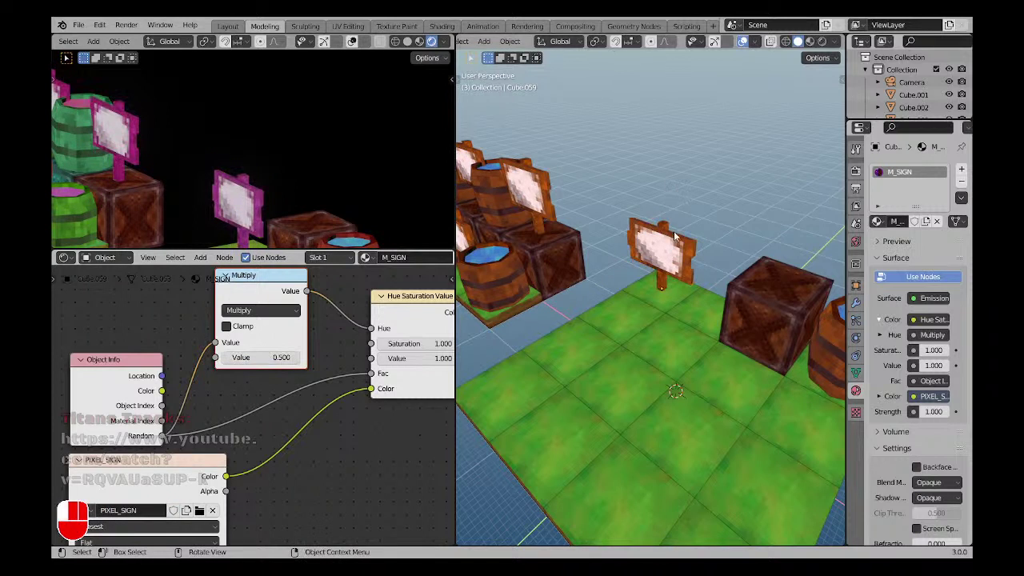
Cut the link from the Multiply node to Hue, try adjusting the Hue value directly, and undo these changes.
middle_drag(276, 188, 304, 210)
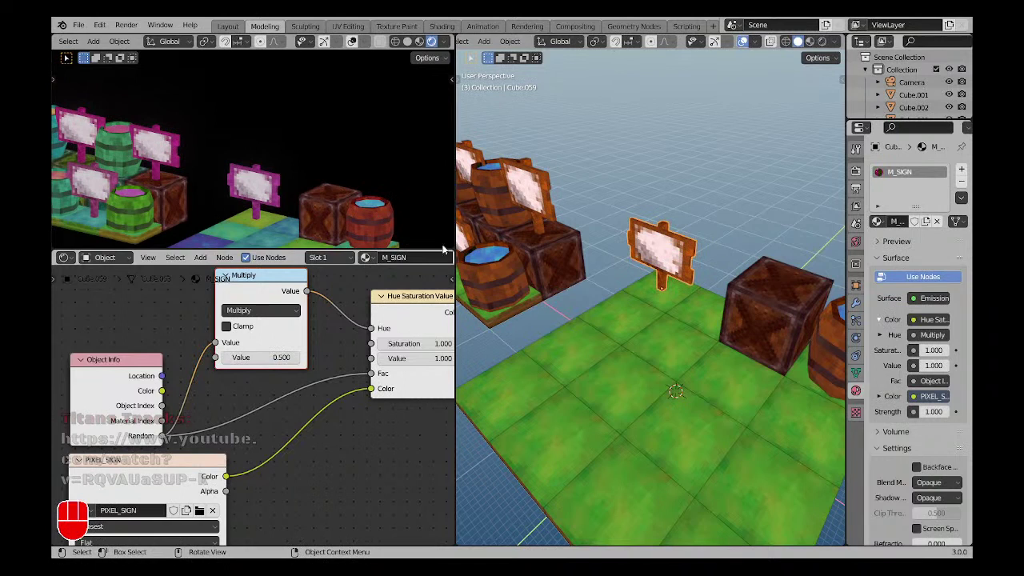
scroll(182, 410, down, 1)
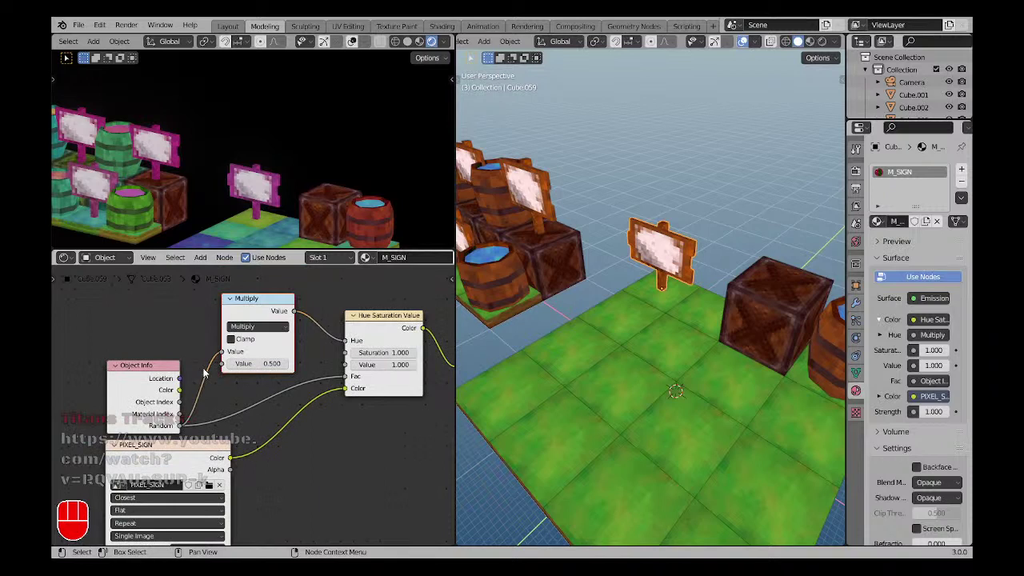
scroll(204, 372, up, 1)
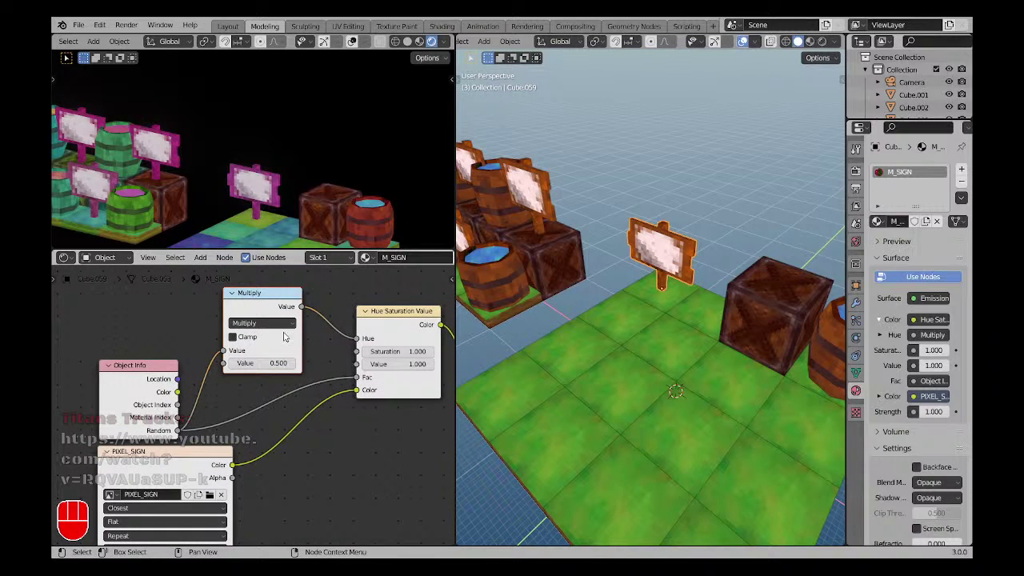
scroll(284, 338, up, 1)
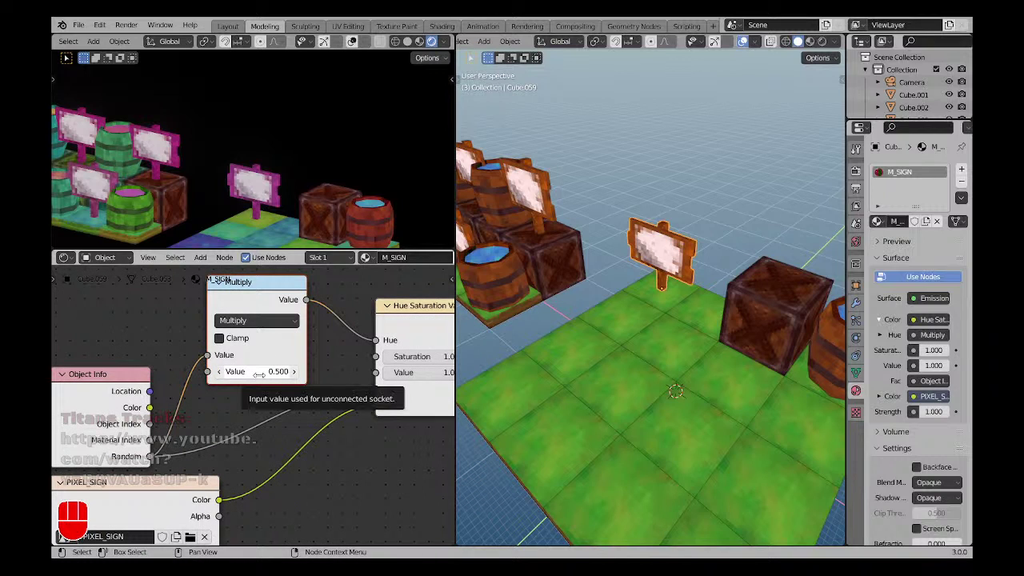
scroll(416, 346, down, 1)
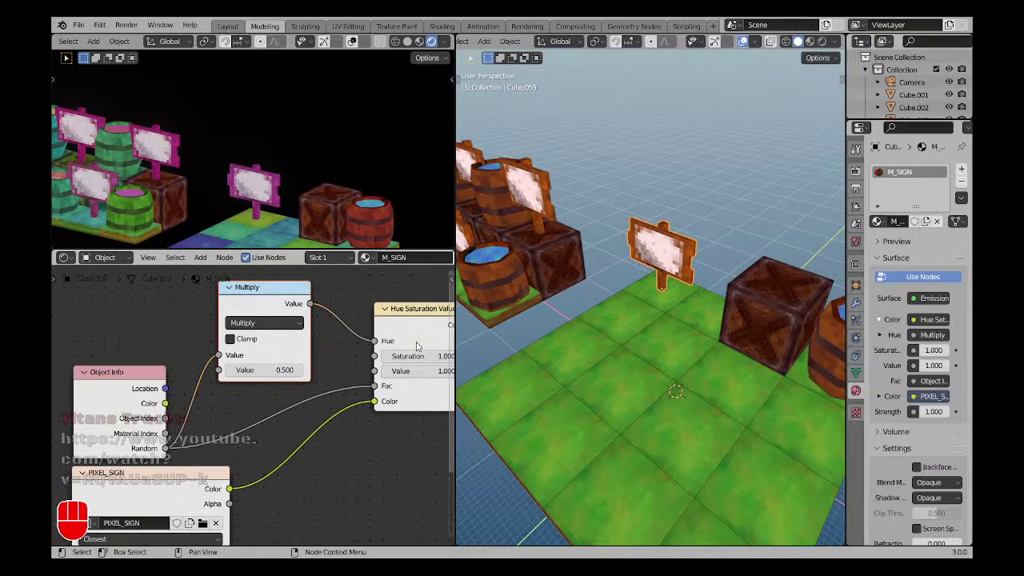
shift+middle_drag(417, 345, 383, 350)
ctrl+right_drag(329, 312, 315, 348)
scroll(355, 350, up, 4)
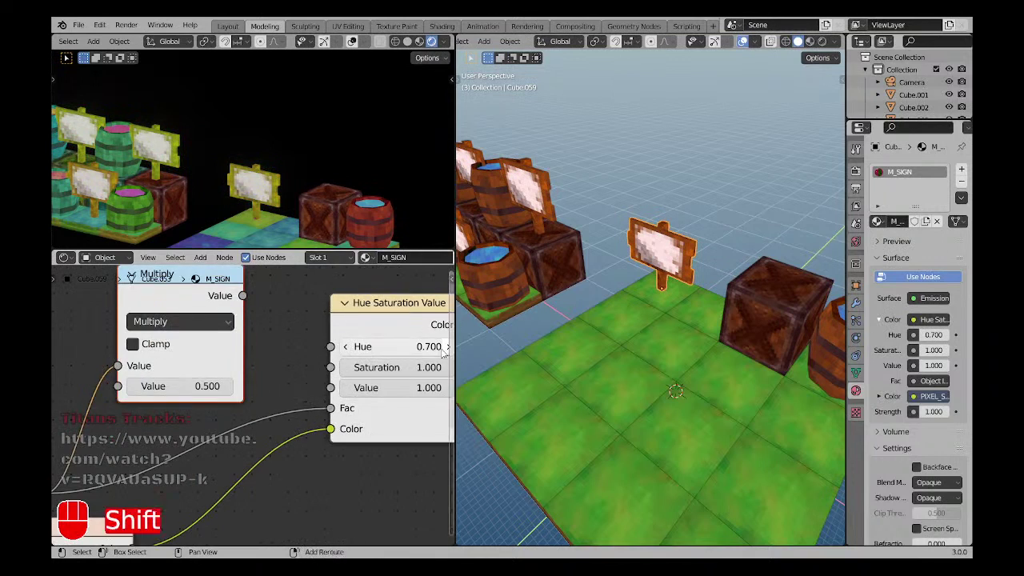
shift+middle_drag(399, 349, 344, 349)
scroll(345, 350, up, 4)
key(shift)
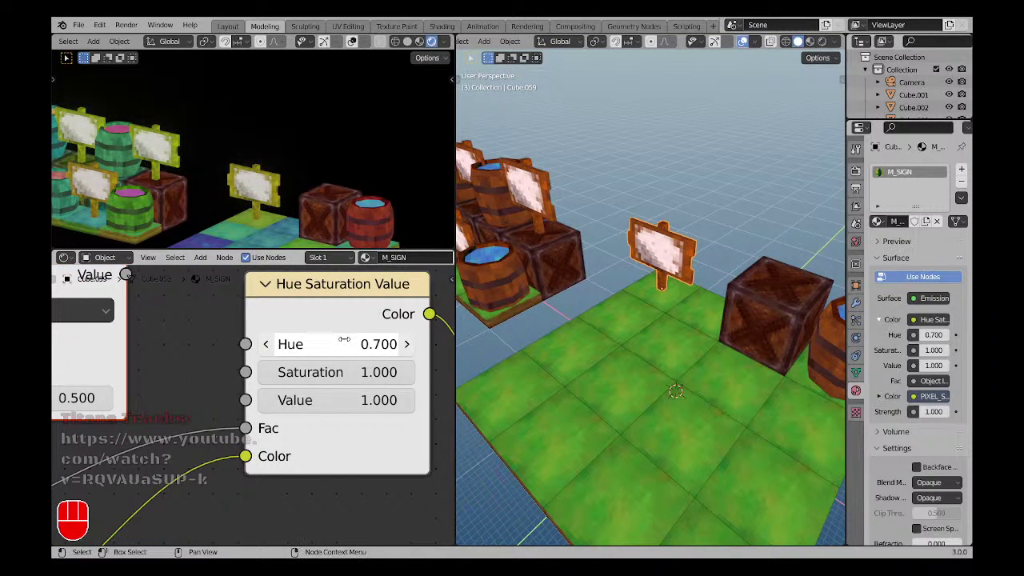
shift+drag(349, 344, 349, 344)
key(ctrl+z)
key(ctrl+z)
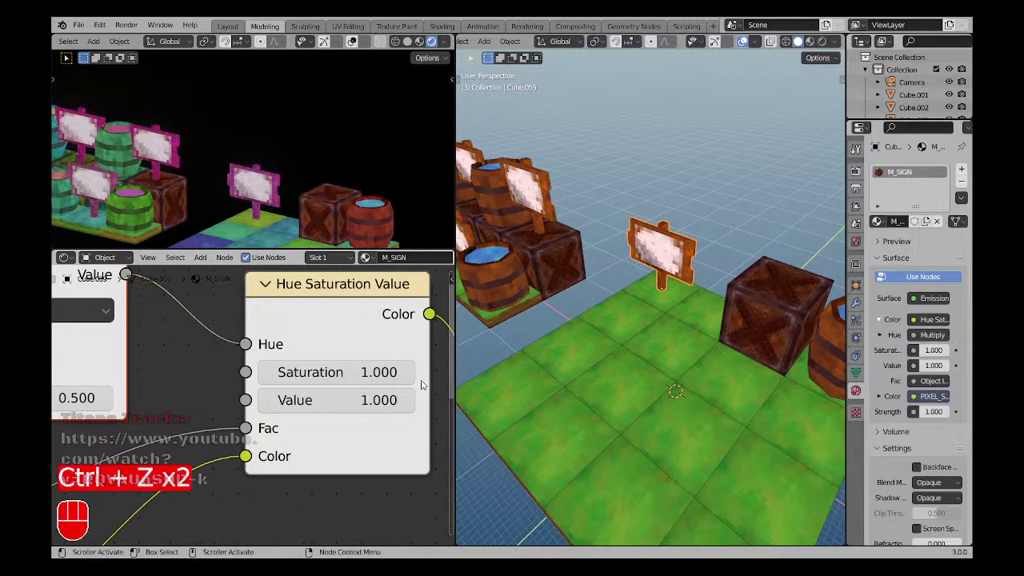
Place six linked duplicates of the sign floating above the platform to compare their random hues.
scroll(714, 234, down, 5)
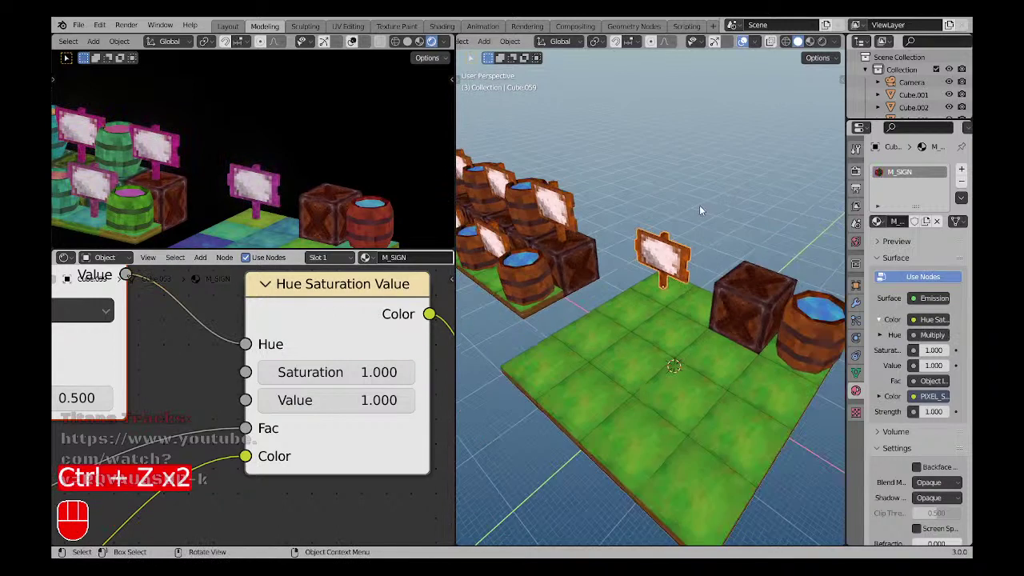
alt+middle_click(673, 258)
key(alt+d)
click(661, 204)
key(alt+d)
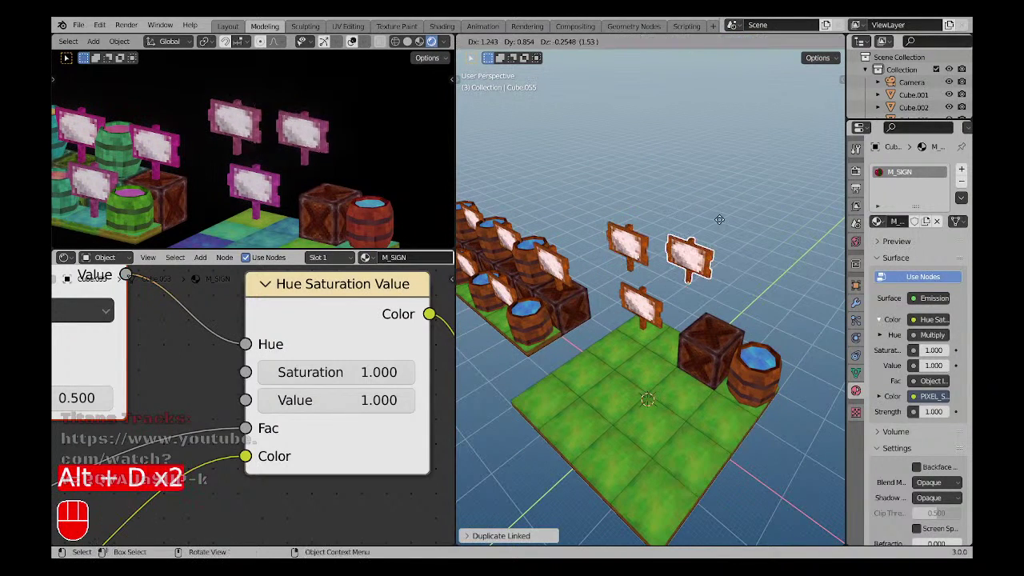
click(744, 218)
key(alt+d)
click(709, 238)
key(alt+d)
click(766, 258)
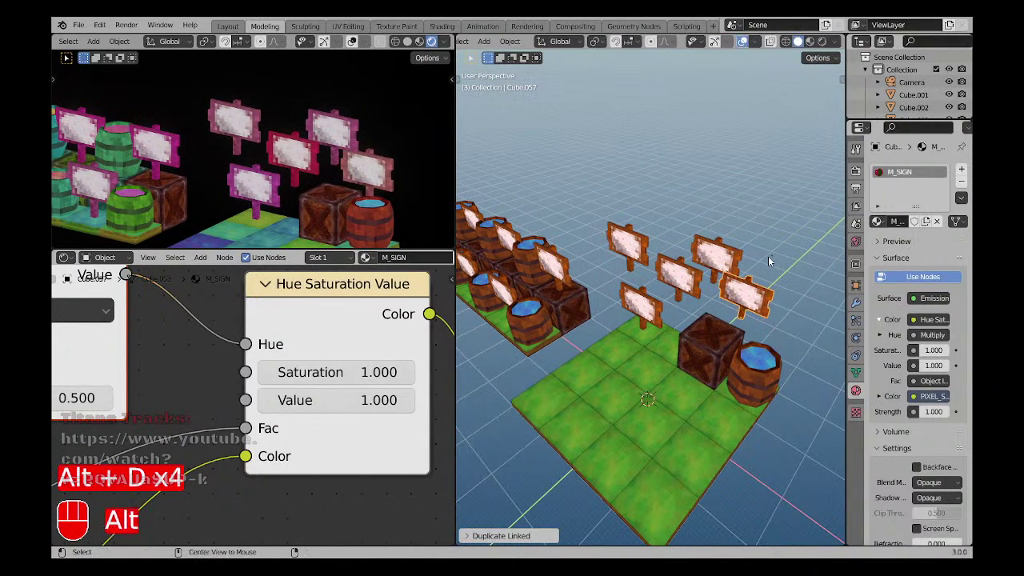
key(alt+d)
click(705, 215)
key(alt+d)
click(769, 218)
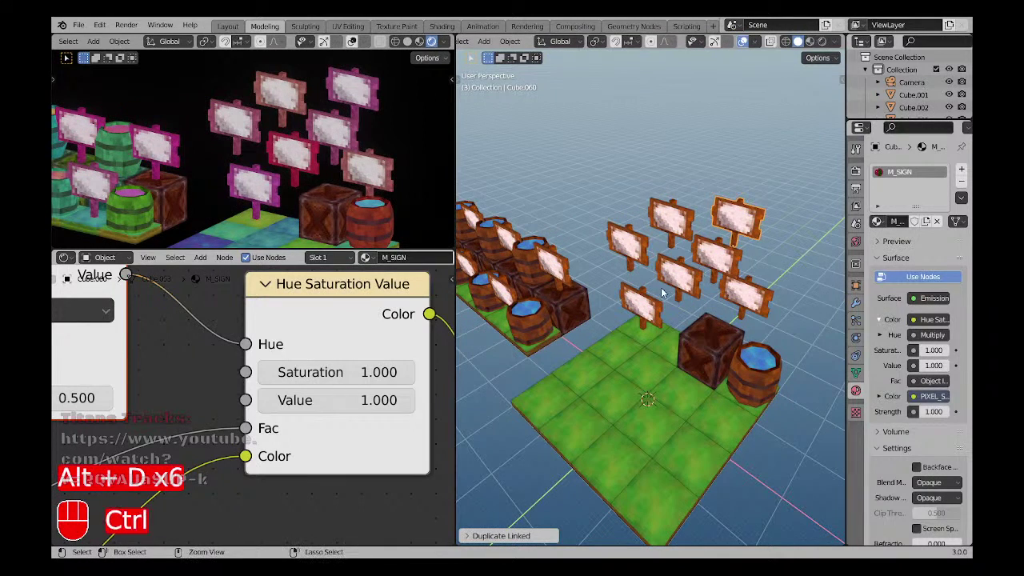
Undo the six linked sign duplicates.
key(ctrl+z)
key(ctrl+z)
key(ctrl+z)
key(ctrl+z)
key(ctrl+z)
key(ctrl+z)
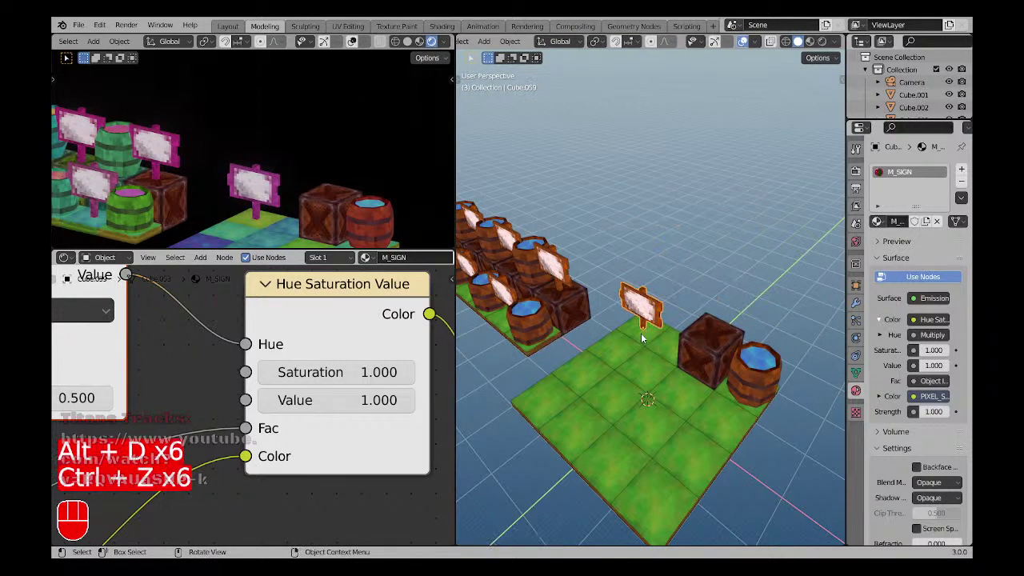
Deselect all objects and enlarge the rendered viewport above the node editor so the whole tiled platform fits.
key(a)
key(a)
scroll(281, 353, down, 4)
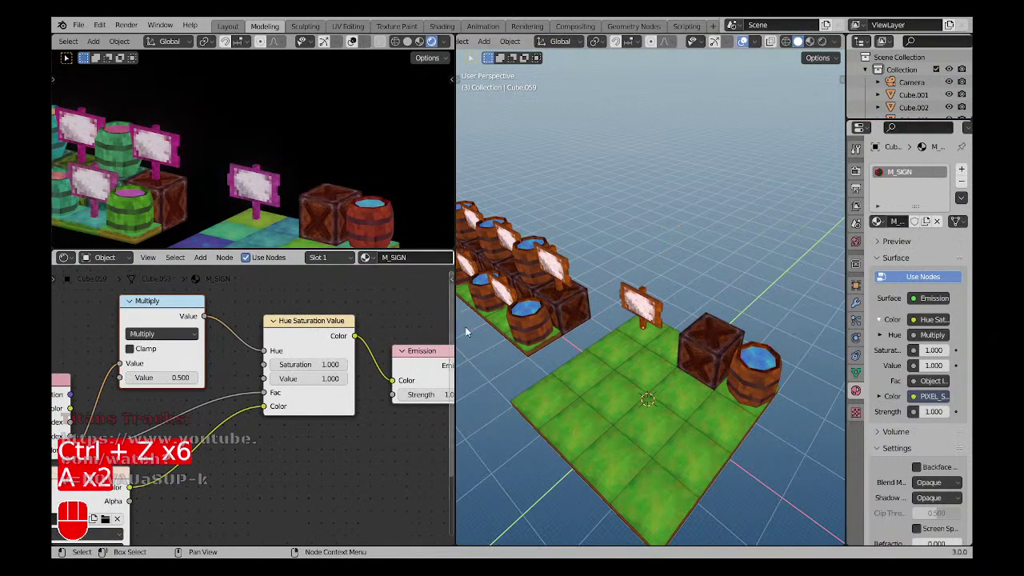
drag(392, 250, 328, 354)
scroll(195, 382, down, 2)
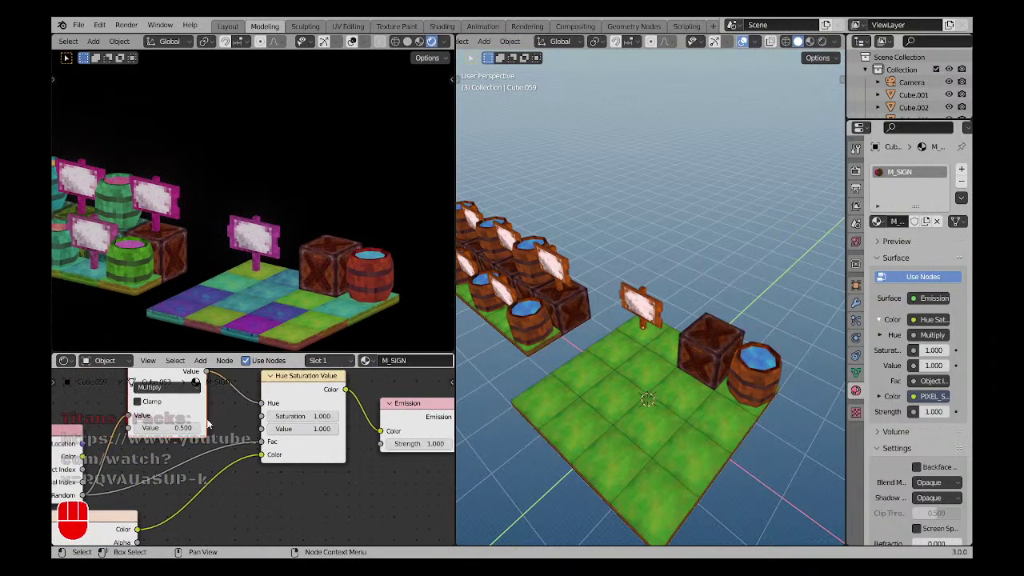
scroll(259, 451, down, 2)
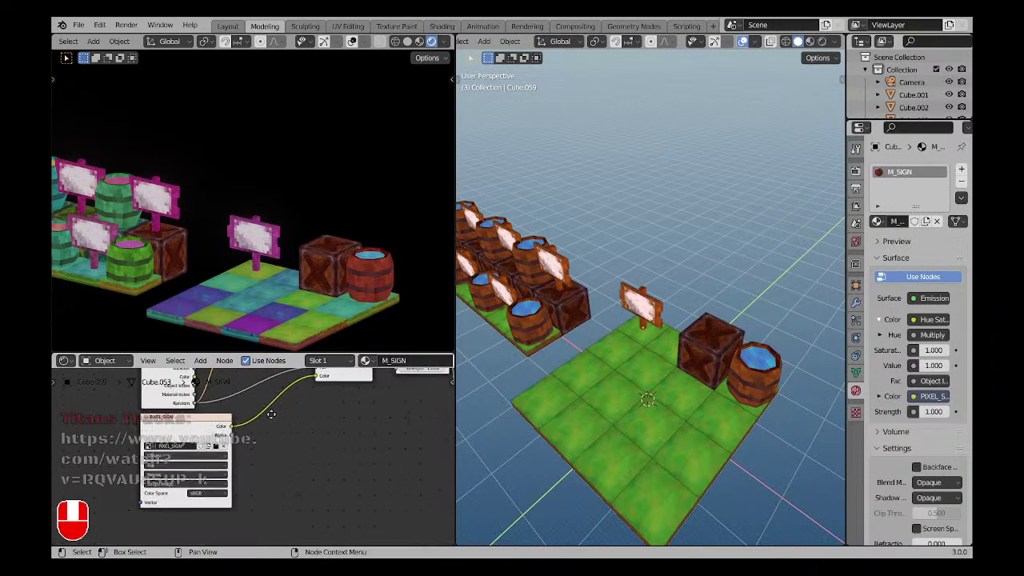
shift+scroll(325, 436, up, 3)
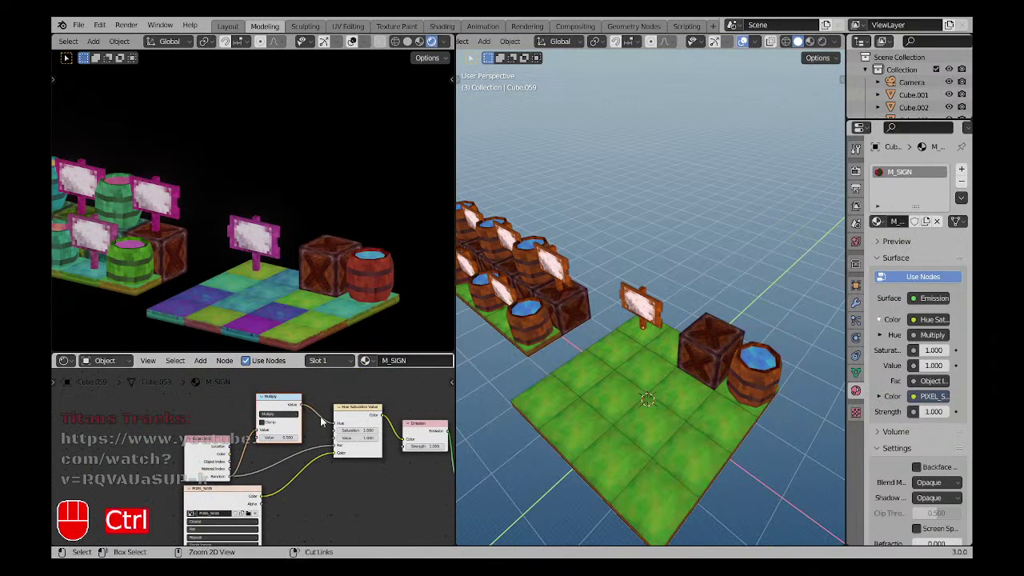
Try cutting the Hue and Fac links on the Hue Saturation Value node, and undo the cuts.
mouse_move(326, 414)
ctrl+right_down()
mouse_move(293, 422)
mouse_move(285, 481)
ctrl+right_up()
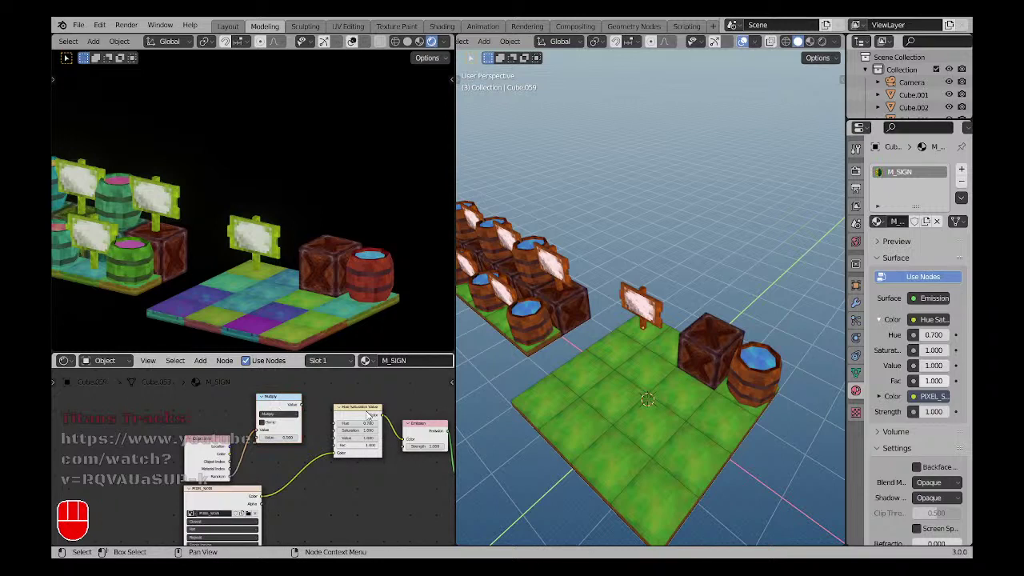
key(ctrl+z)
key(ctrl+z)
key(ctrl+z)
key(ctrl+z)
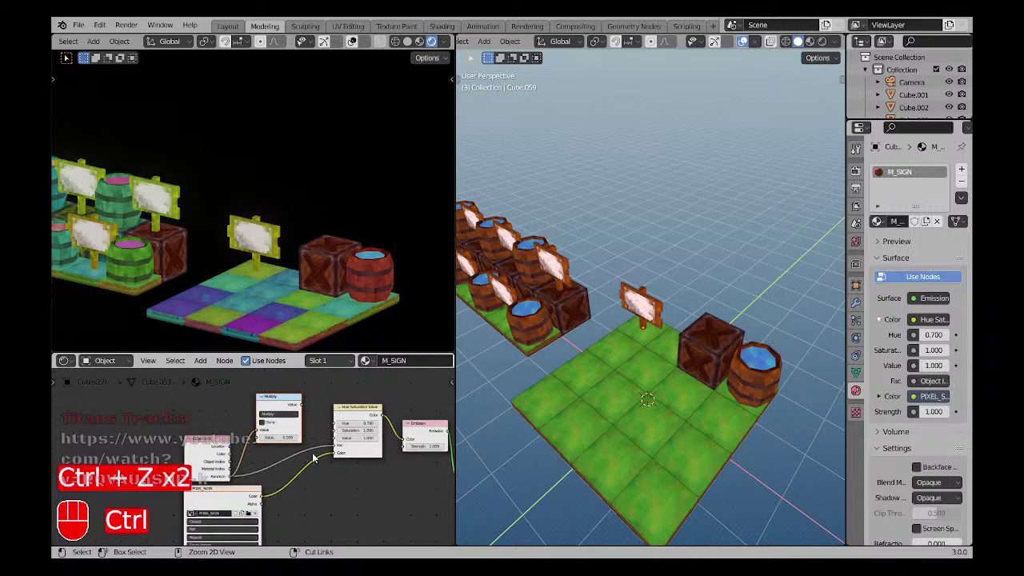
Bypass the Hue Saturation Value node by cutting its links and connecting the PIXEL_SIGN Color output directly to the Emission Color input.
drag(357, 408, 347, 398)
ctrl+right_drag(394, 408, 387, 449)
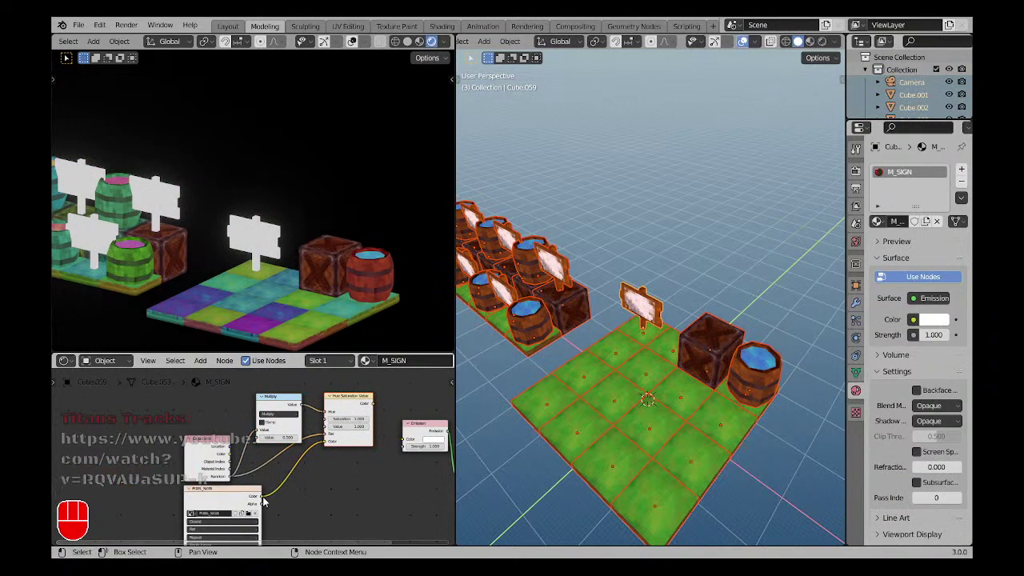
drag(261, 496, 403, 441)
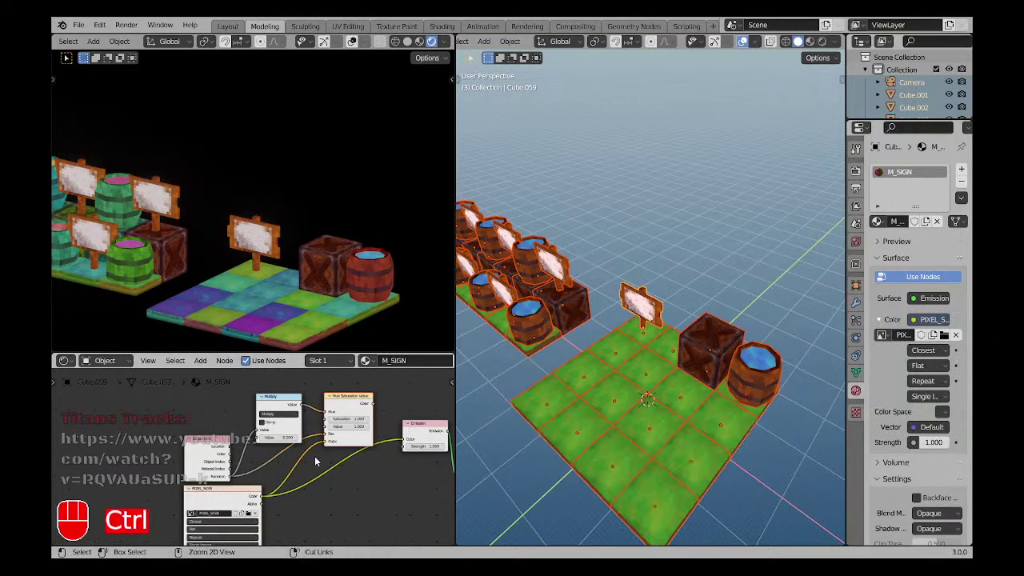
ctrl+middle_drag(315, 462, 240, 442)
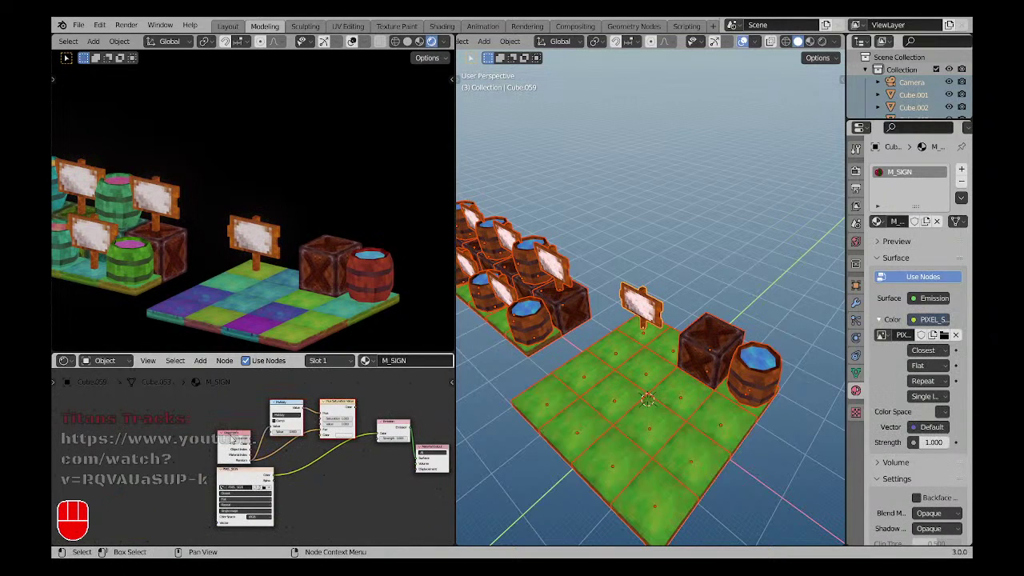
Move the Object Info, Multiply and Hue Saturation Value nodes well away from the main shader chain.
key(g)
click(112, 462)
scroll(180, 445, up, 3)
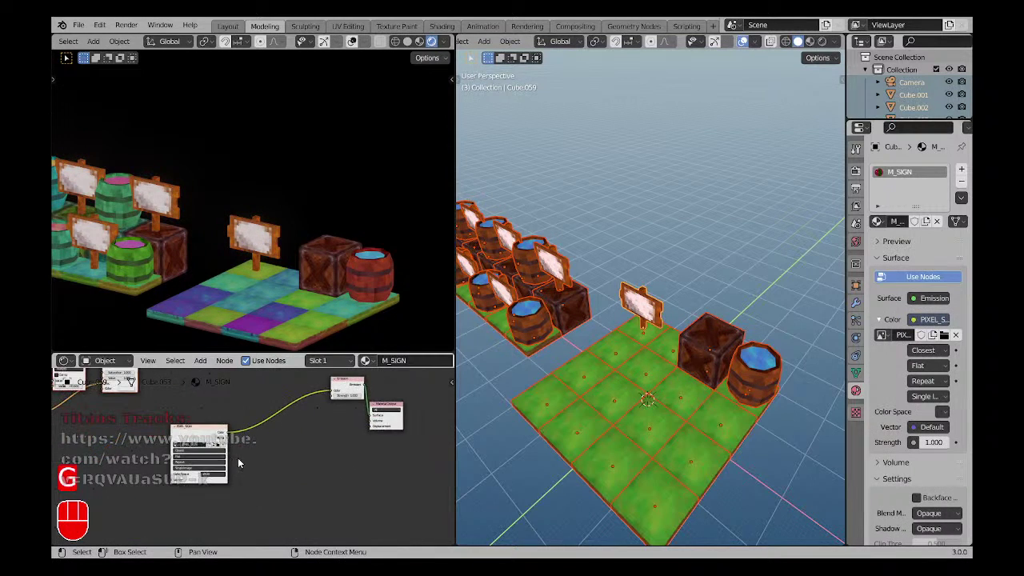
Line up the PIXEL_SIGN texture, Emission and Material Output nodes side by side in a compact row.
key(g)
click(285, 413)
scroll(277, 448, down, 4)
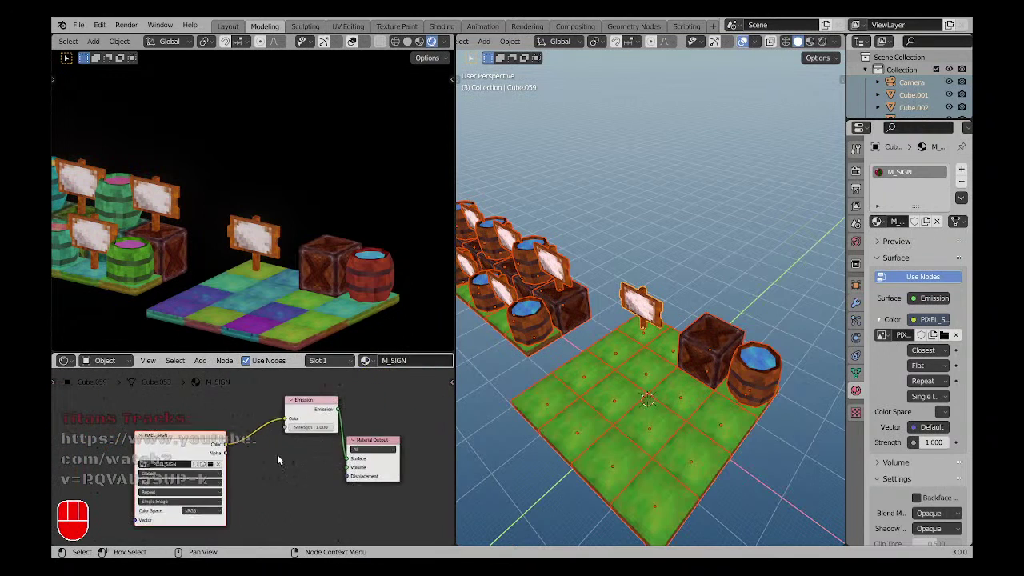
key(g)
click(240, 405)
click(374, 440)
key(g)
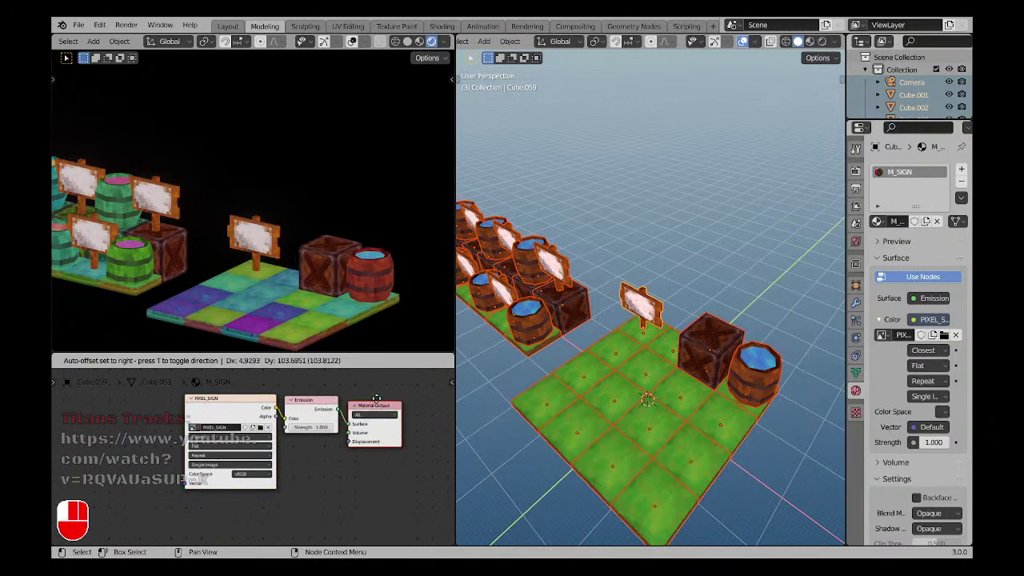
click(374, 400)
scroll(206, 455, up, 2)
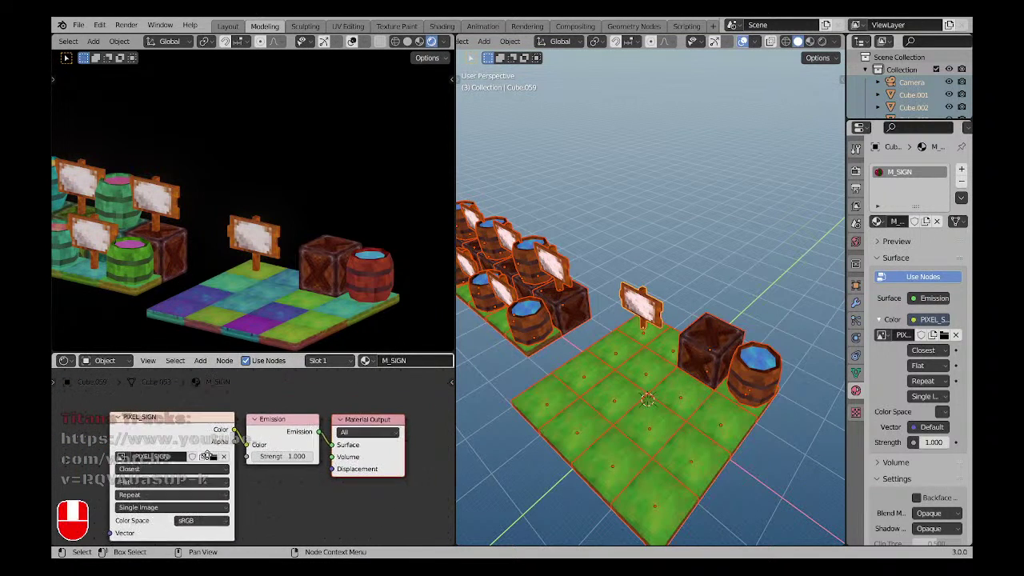
middle_drag(207, 456, 202, 439)
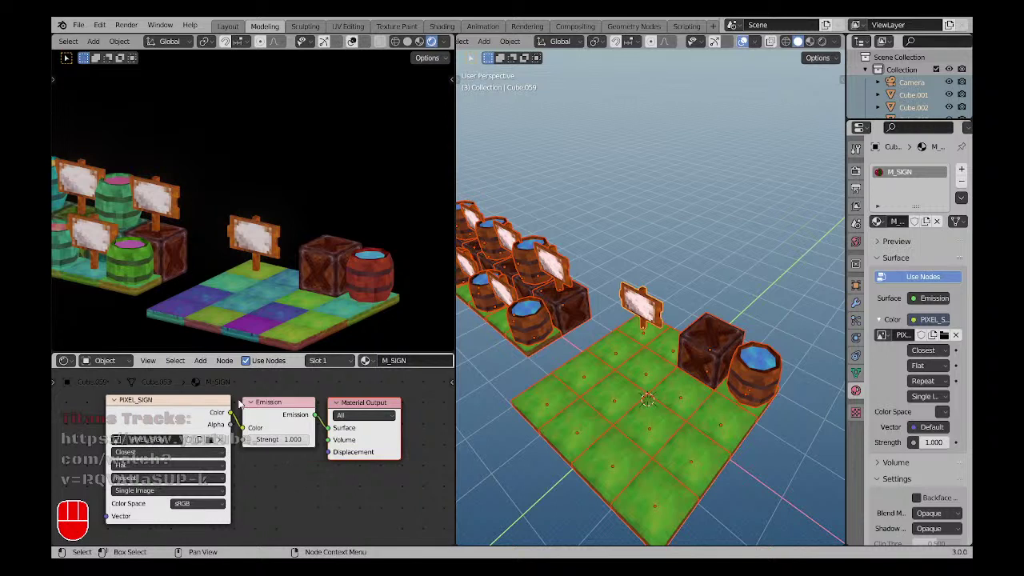
Select only the sign on the platform and split the rendered viewport into two stacked areas.
scroll(255, 233, up, 3)
scroll(640, 316, up, 5)
key(a)
key(a)
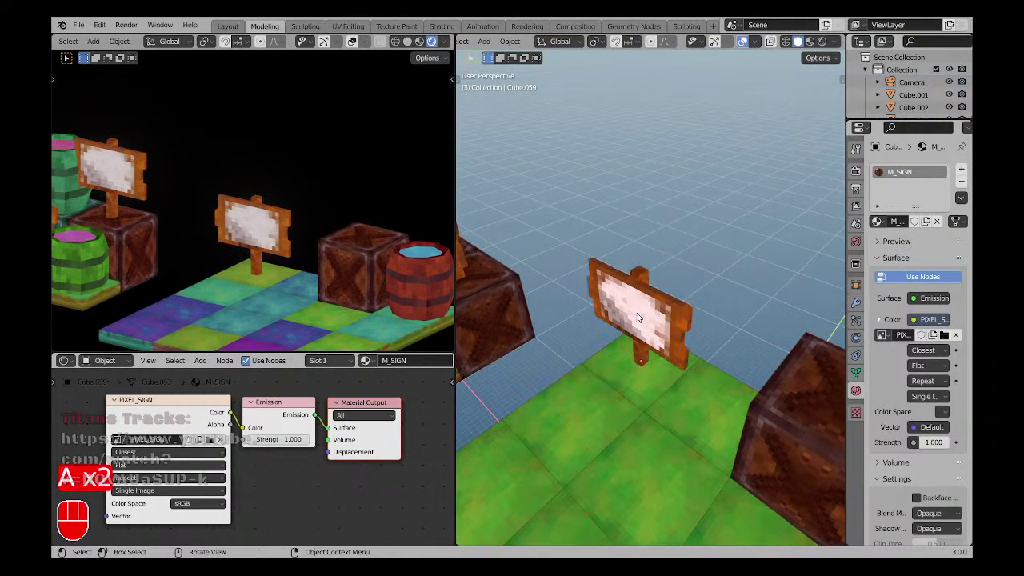
click(638, 317)
middle_drag(638, 318, 615, 304)
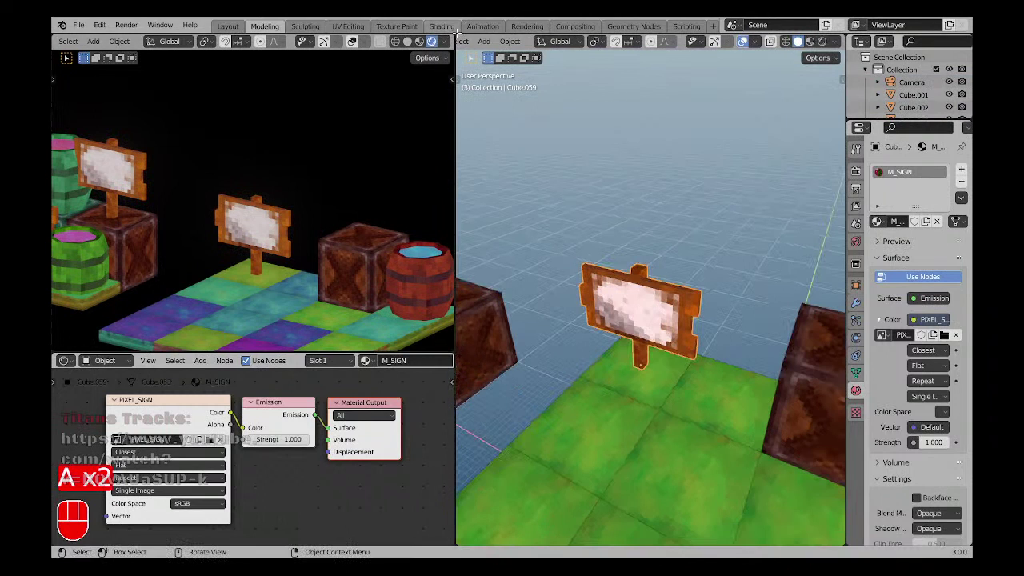
drag(454, 35, 448, 192)
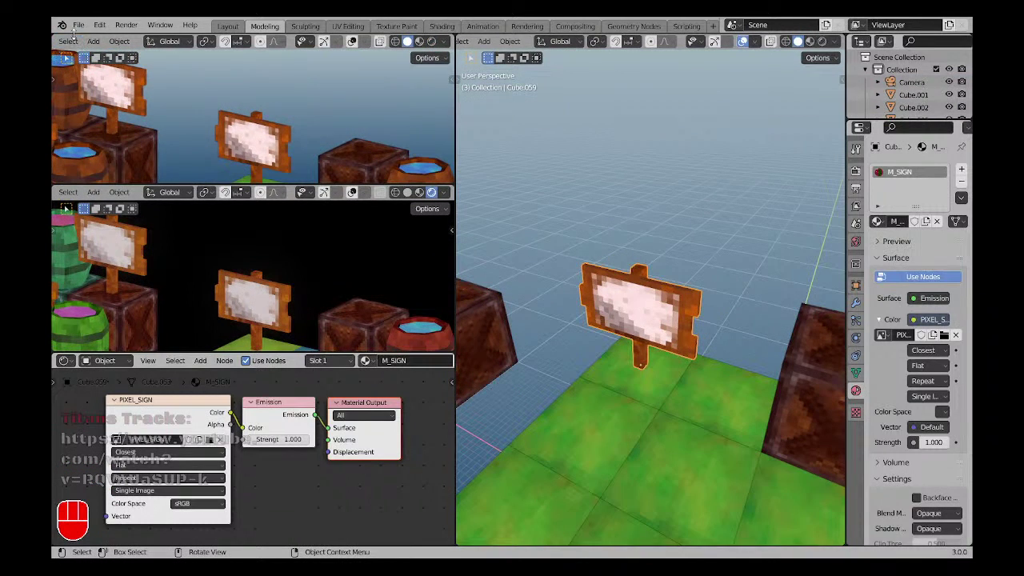
Change the upper of the two small stacked viewports into an Image Editor and fit its texture in view.
click(66, 70)
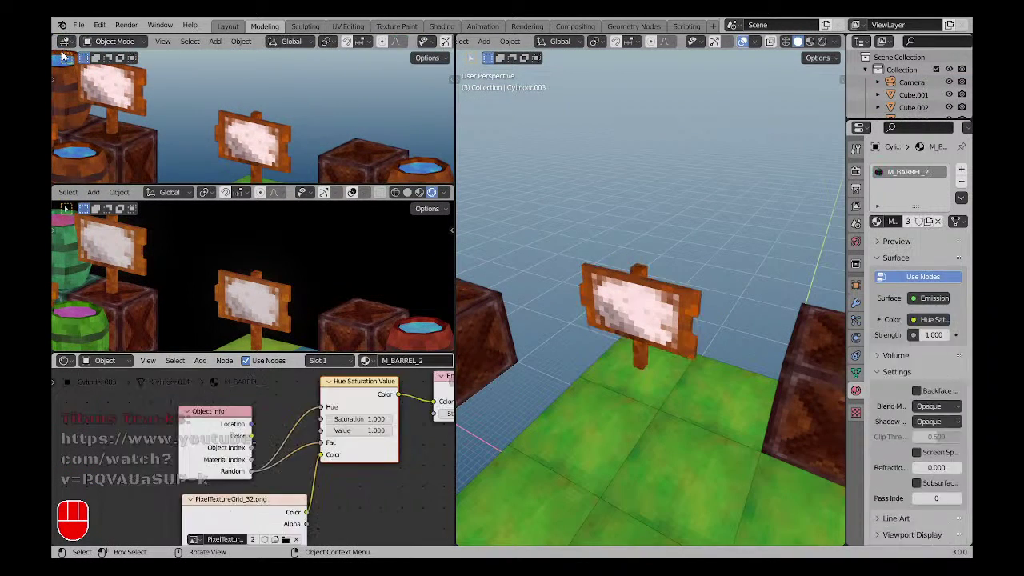
click(68, 44)
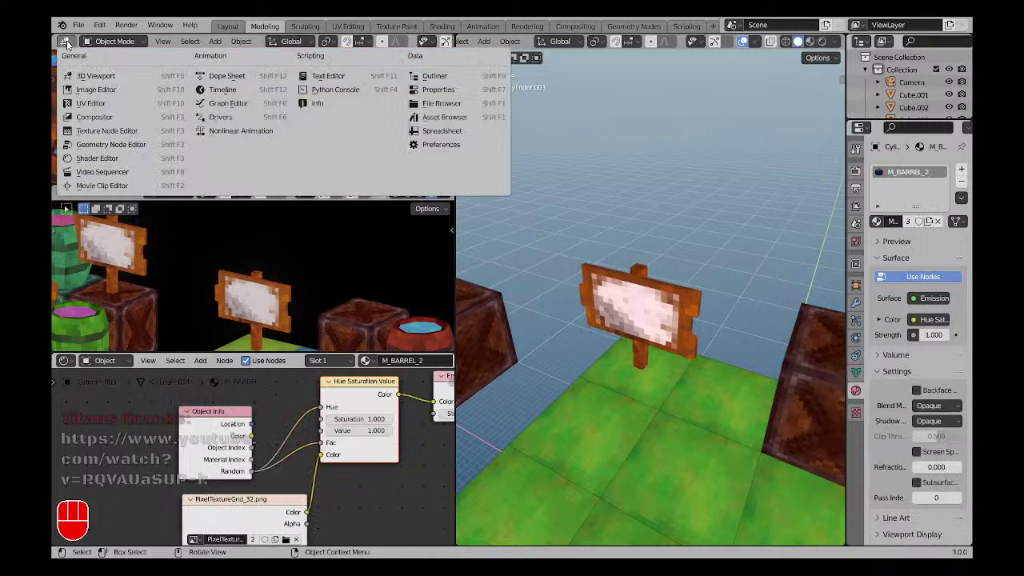
click(90, 89)
scroll(270, 140, down, 2)
scroll(271, 139, down, 5)
scroll(270, 139, up, 5)
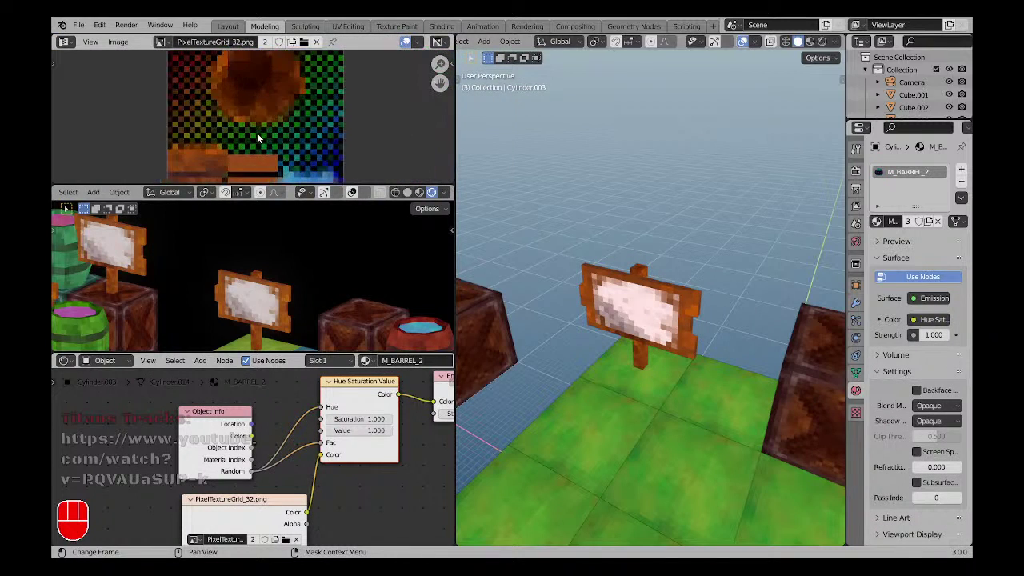
scroll(270, 140, down, 4)
Enter Edit Mode on the platform sign and select only the back face of its top plank.
click(640, 360)
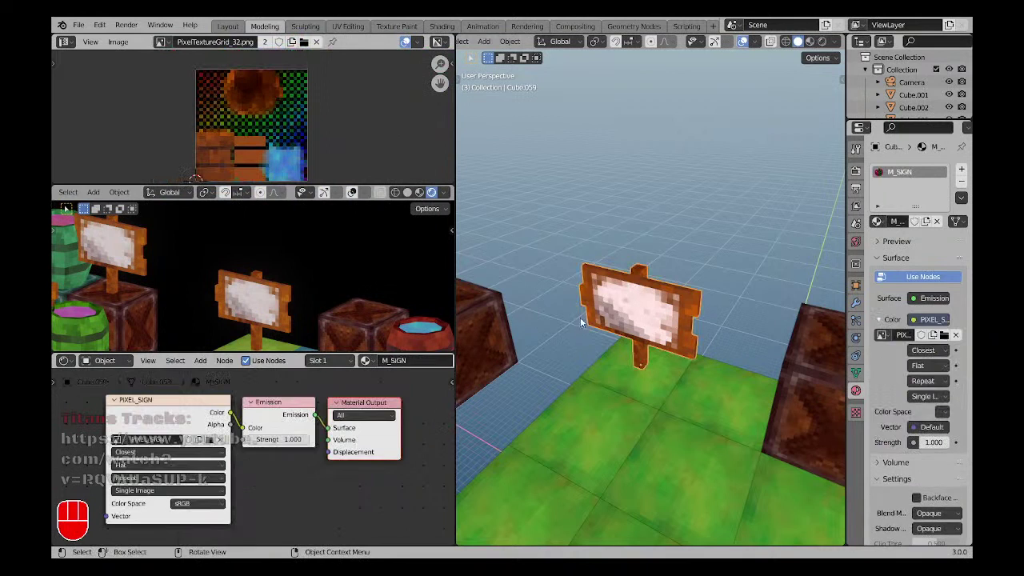
key(Tab)
key(a)
key(a)
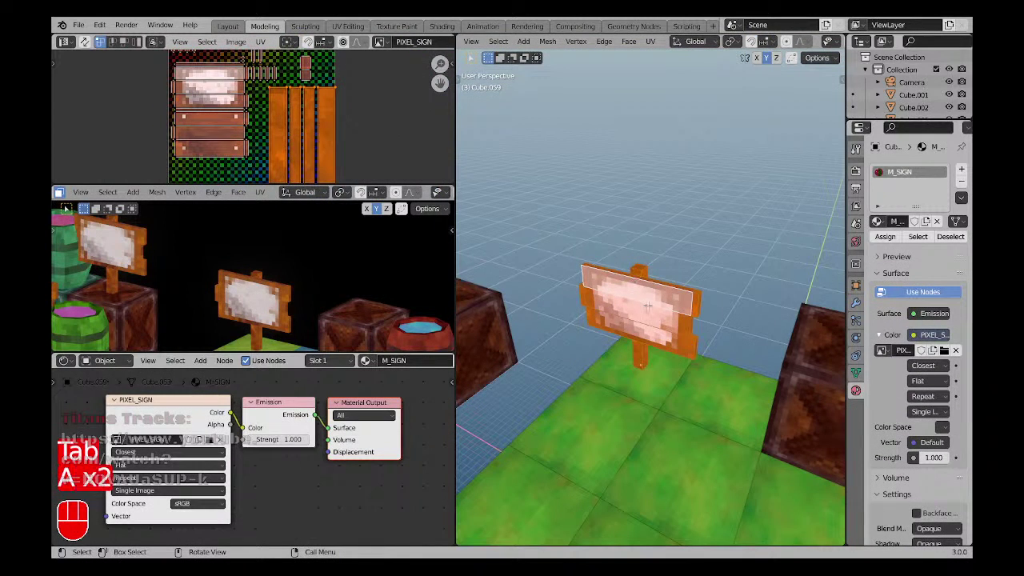
middle_drag(642, 297, 569, 310)
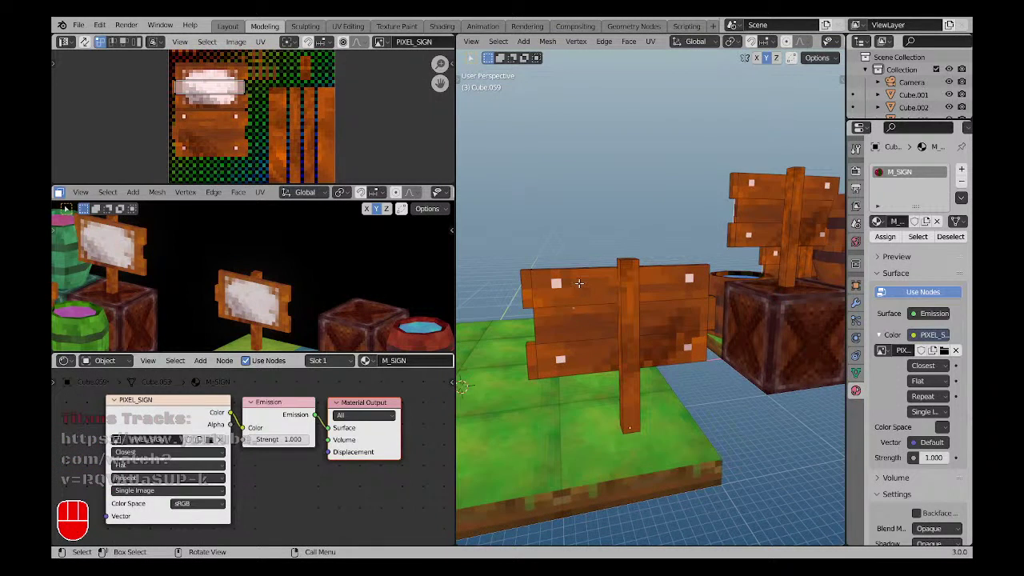
click(574, 292)
scroll(231, 150, up, 1)
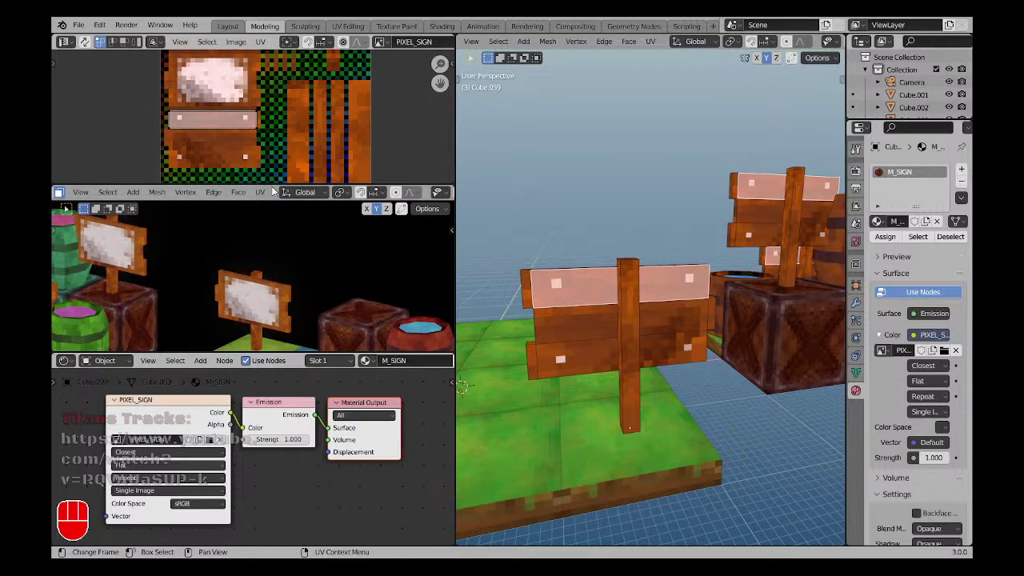
Enlarge the UV image area to show the sign texture and move the PIXEL_SIGN node slightly away from Emission.
drag(279, 187, 272, 298)
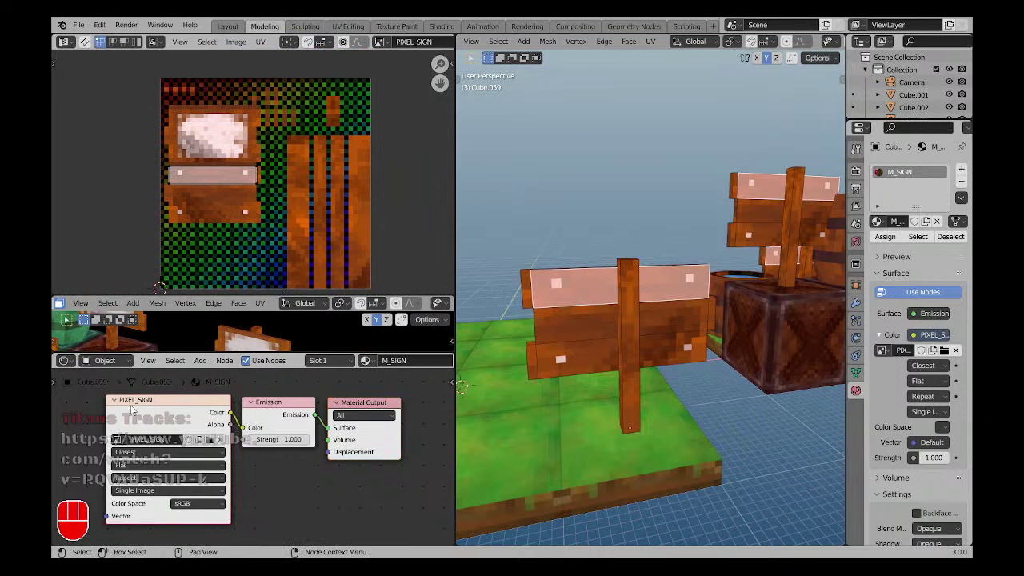
mouse_move(132, 409)
mouse_down()
mouse_move(94, 412)
mouse_move(147, 413)
mouse_up()
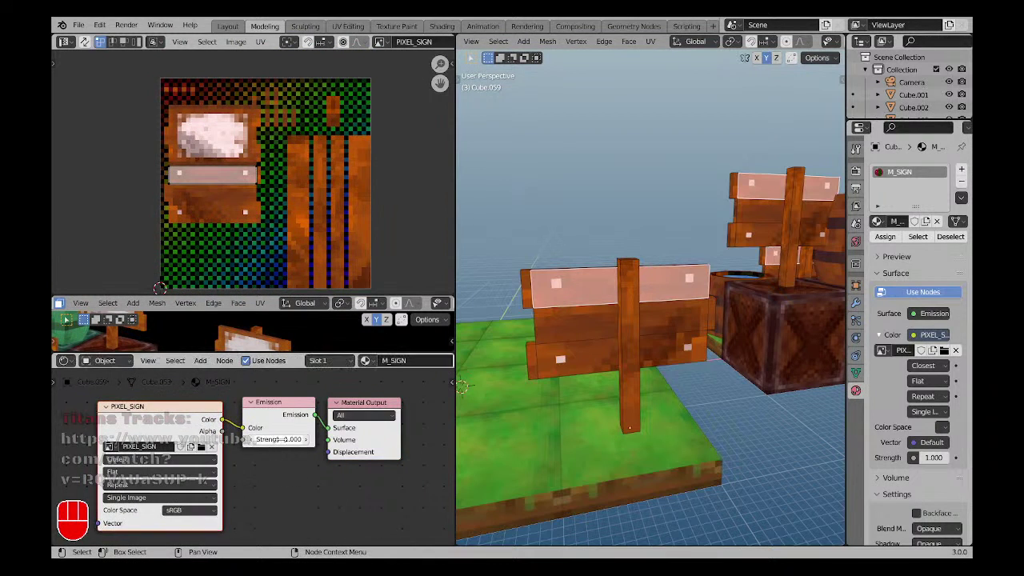
middle_drag(497, 434, 690, 440)
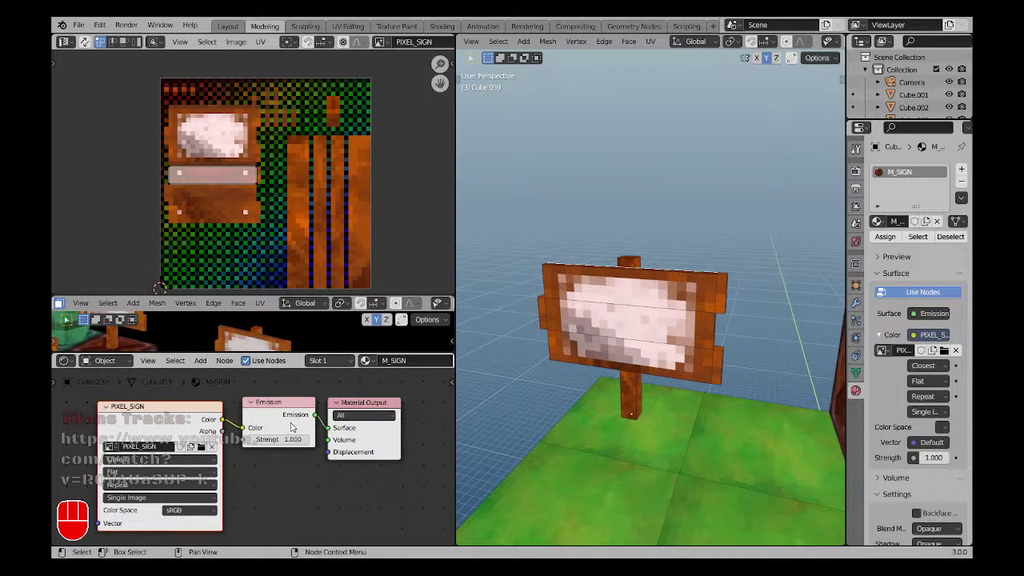
Raise the M_SIGN Emission Strength to 14.1 and shrink the UV image area to reveal more of the rendered scene.
scroll(292, 428, up, 1)
drag(276, 440, 358, 441)
drag(270, 297, 270, 186)
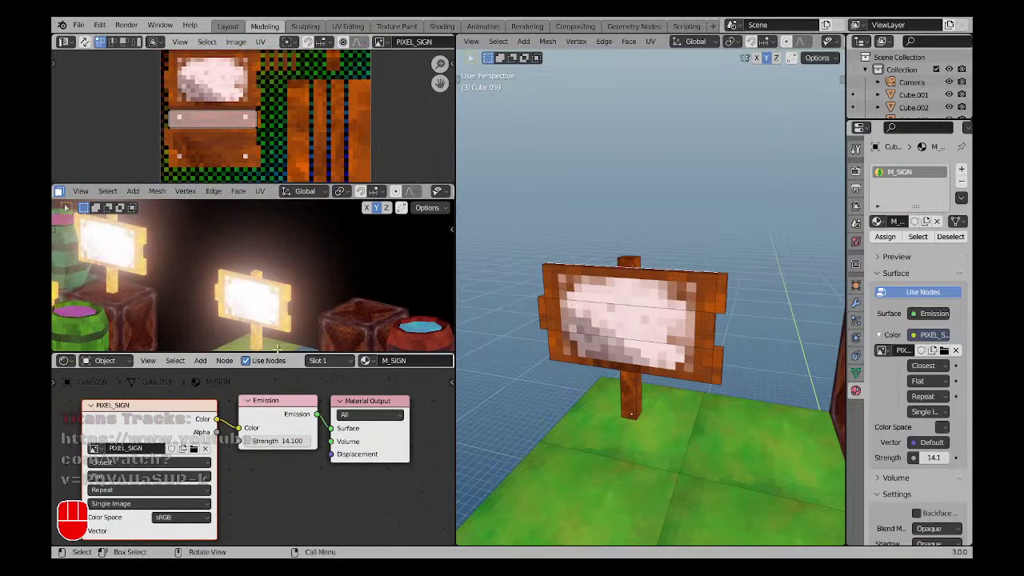
scroll(277, 346, down, 5)
Set the M_SIGN Emission Strength back to 1.
click(277, 441)
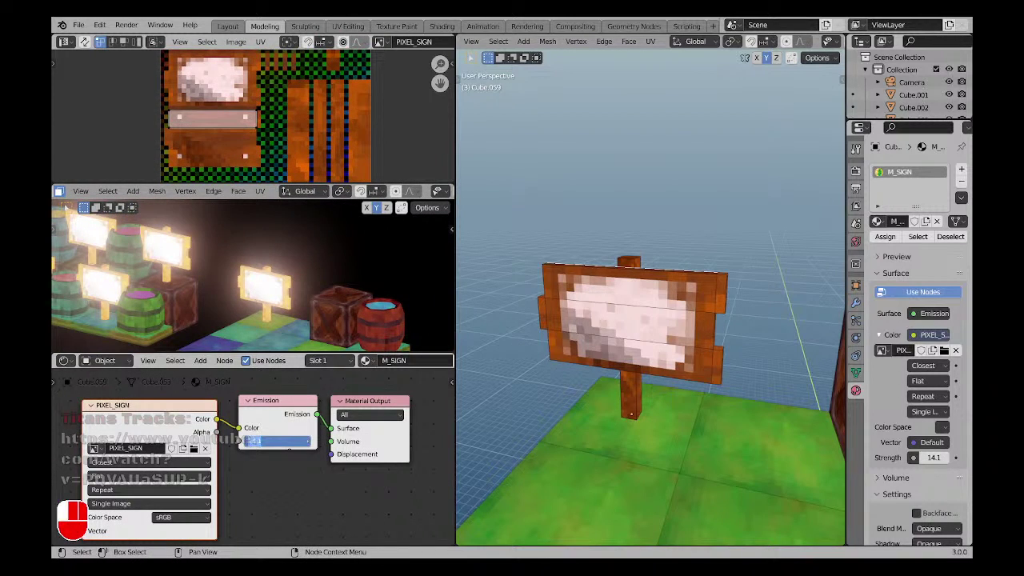
text(1)
key(Return)
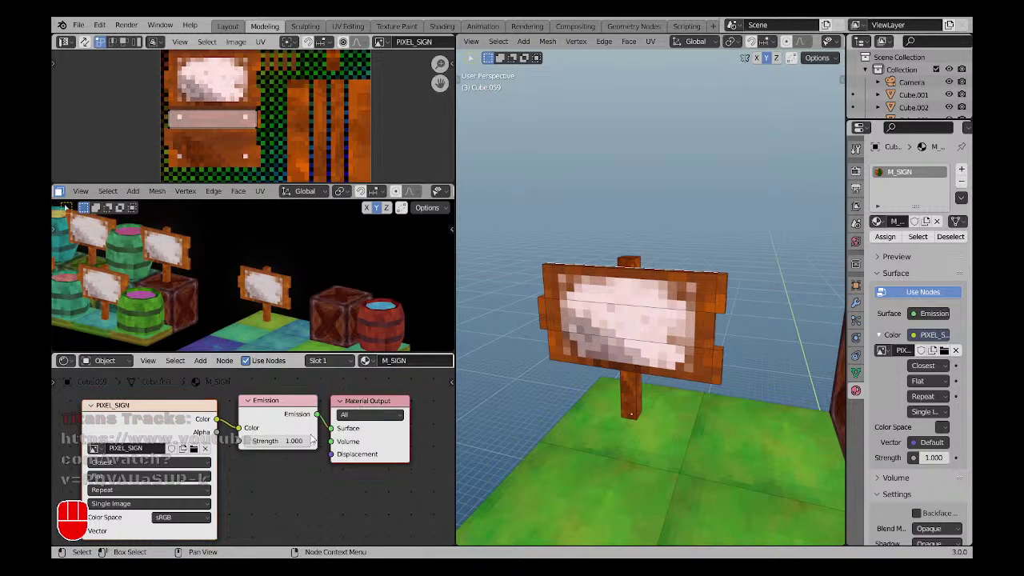
Cut the link from Emission to Material Output, view the rendered sign, and reconnect Emission to the Surface input.
key(ctrl)
ctrl+right_drag(327, 435, 340, 408)
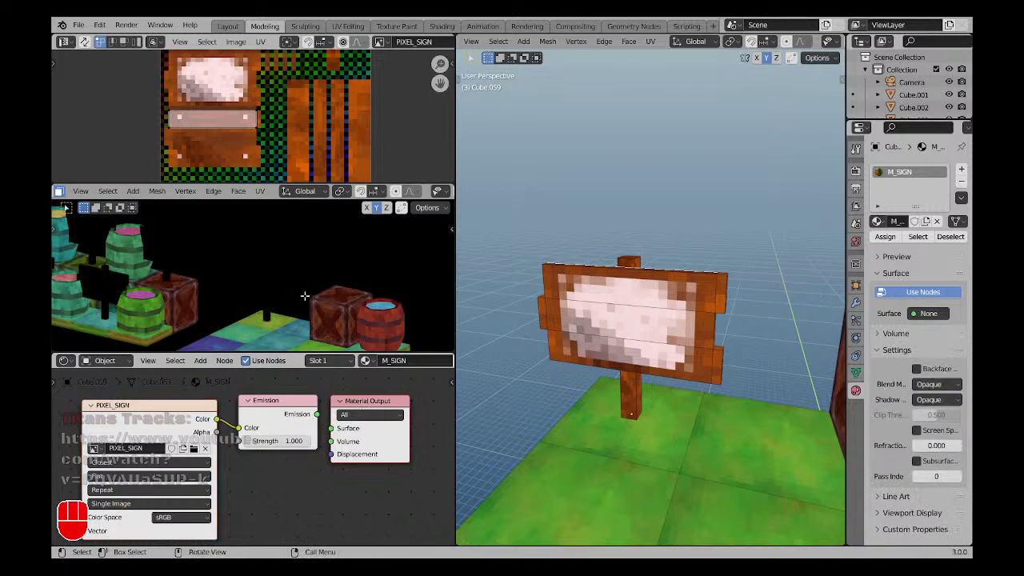
middle_drag(314, 308, 291, 251)
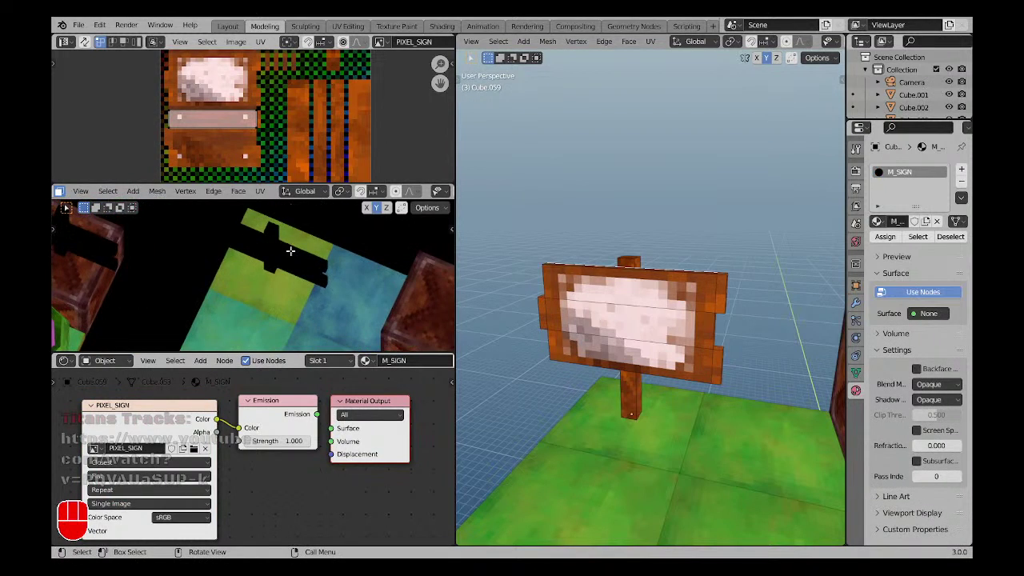
drag(318, 415, 342, 413)
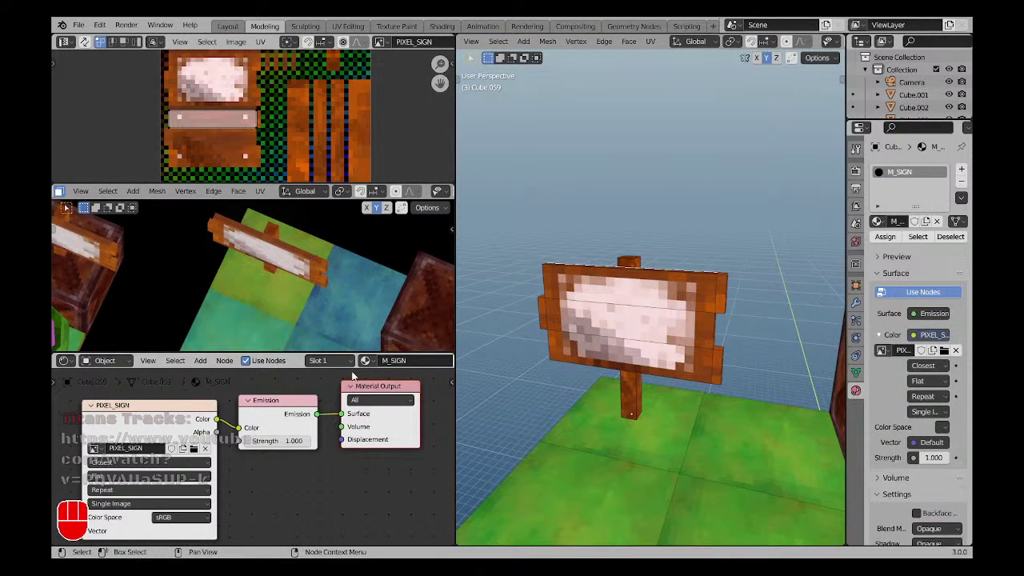
Delete the unused Multiply node and move Object Info close to the Hue Saturation Value node.
scroll(332, 431, down, 2)
middle_drag(331, 432, 216, 477)
scroll(214, 422, up, 2)
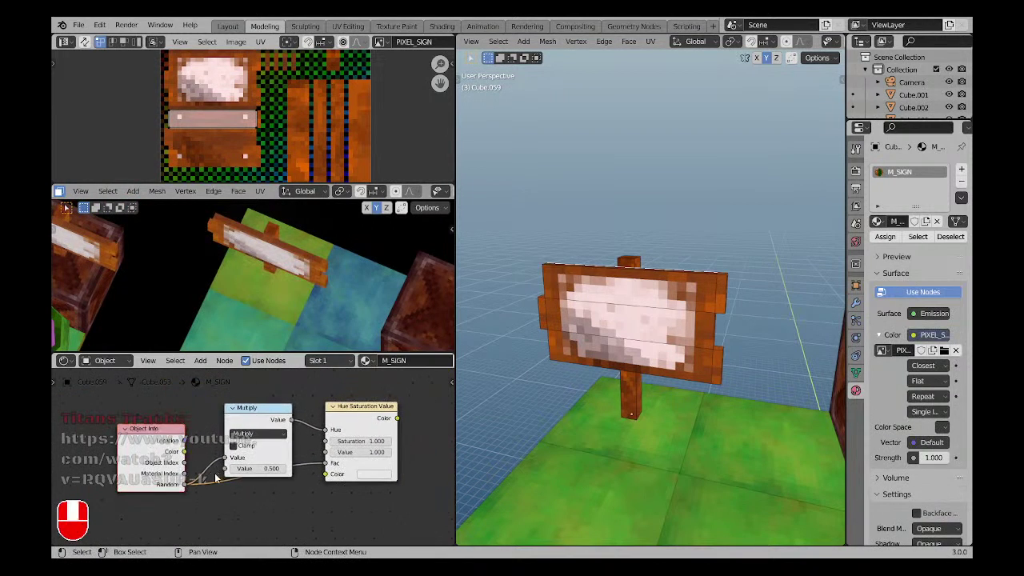
drag(160, 438, 136, 444)
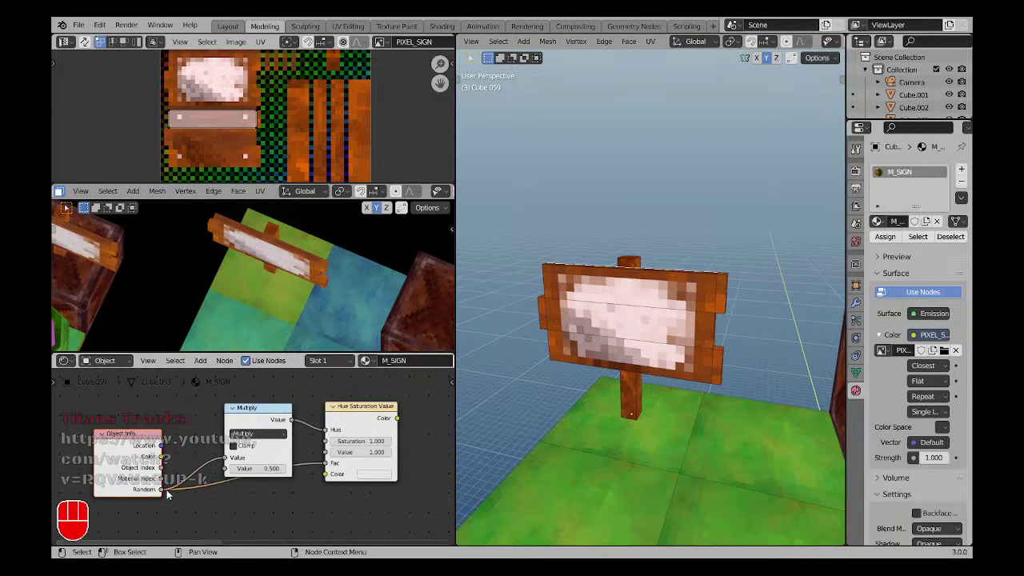
key(x)
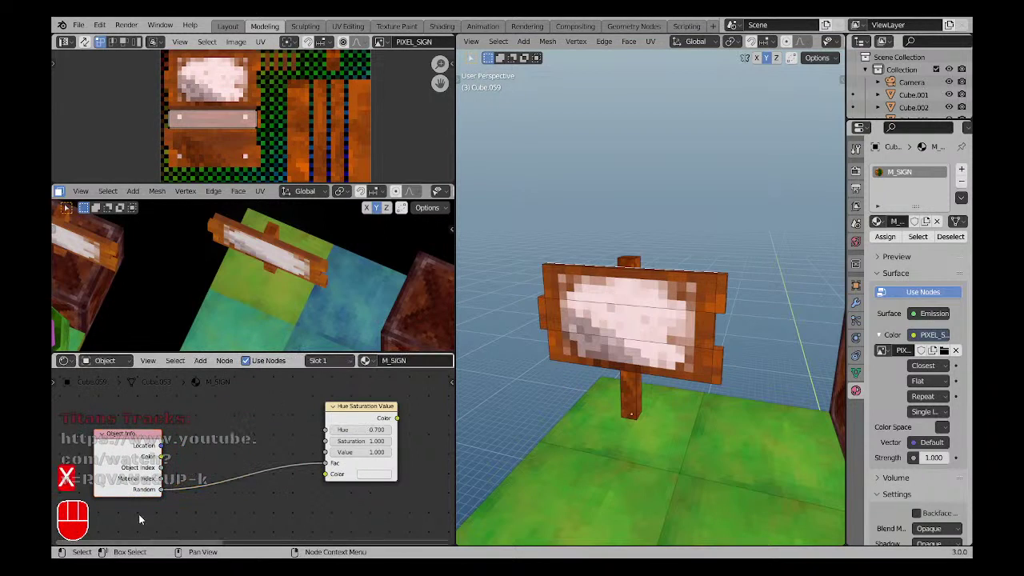
drag(138, 461, 263, 444)
middle_drag(262, 442, 226, 430)
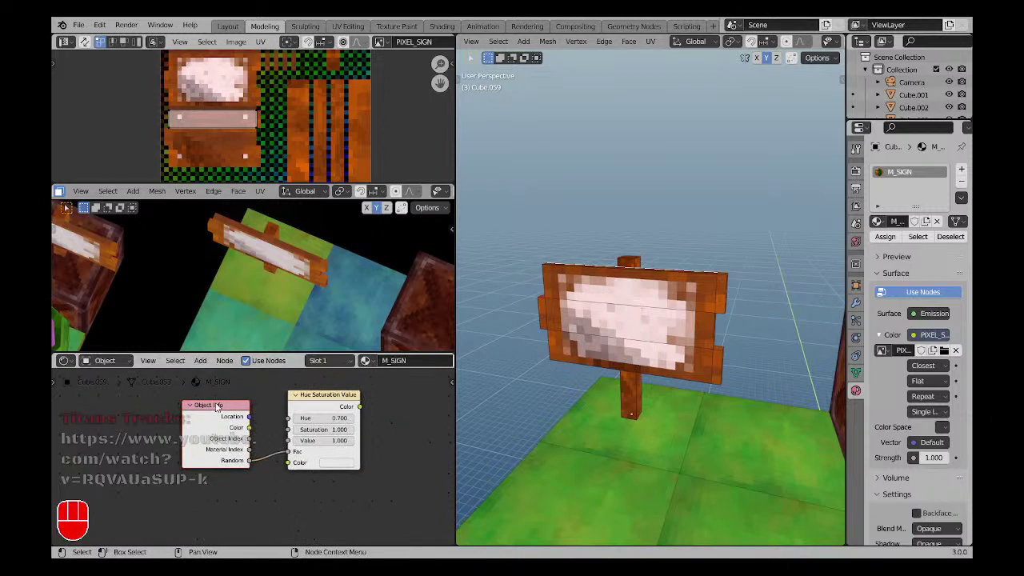
scroll(210, 453, up, 1)
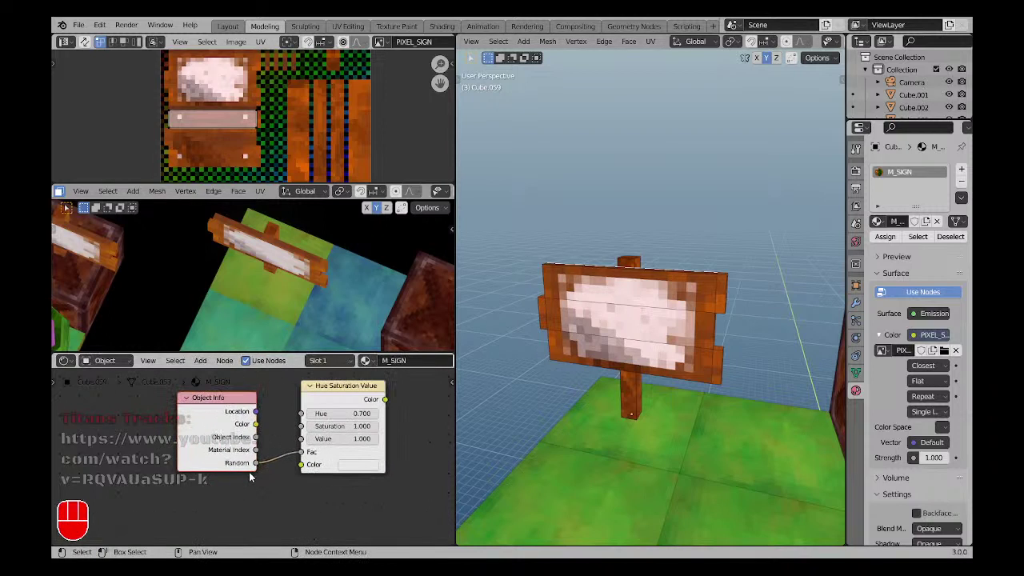
Cut the link between the Object Info Random output and the Hue Saturation Value Fac input.
key(ctrl)
ctrl+right_drag(289, 456, 342, 479)
middle_drag(342, 455, 251, 455)
scroll(399, 432, down, 3)
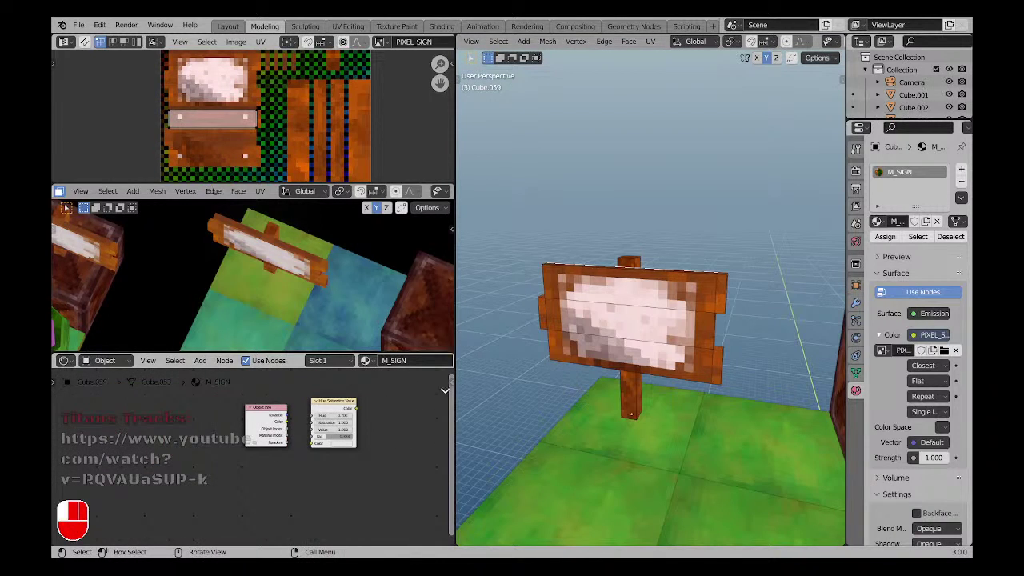
Merge the shader editor area into the rendered viewport and enlarge the UV image area above it.
drag(444, 391, 445, 392)
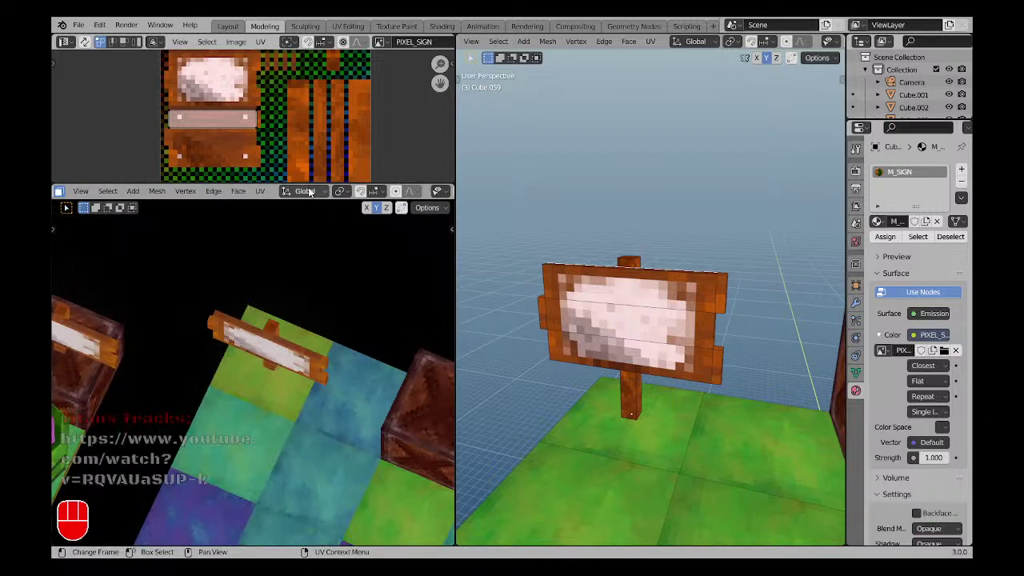
drag(298, 183, 292, 278)
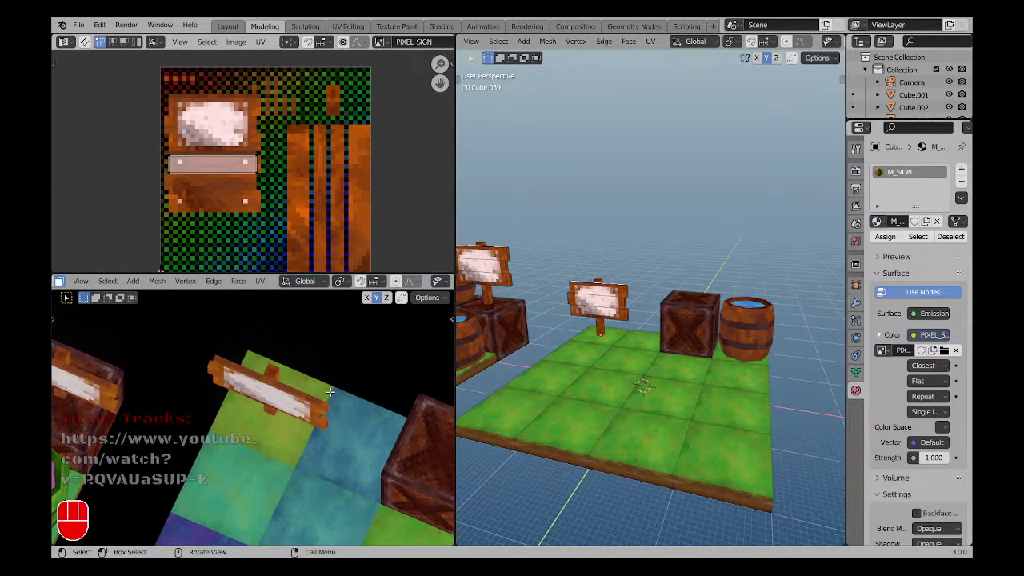
Examine the signs, barrels, crates and platform tiles in the rendered view from the front, behind and above.
middle_drag(329, 392, 232, 361)
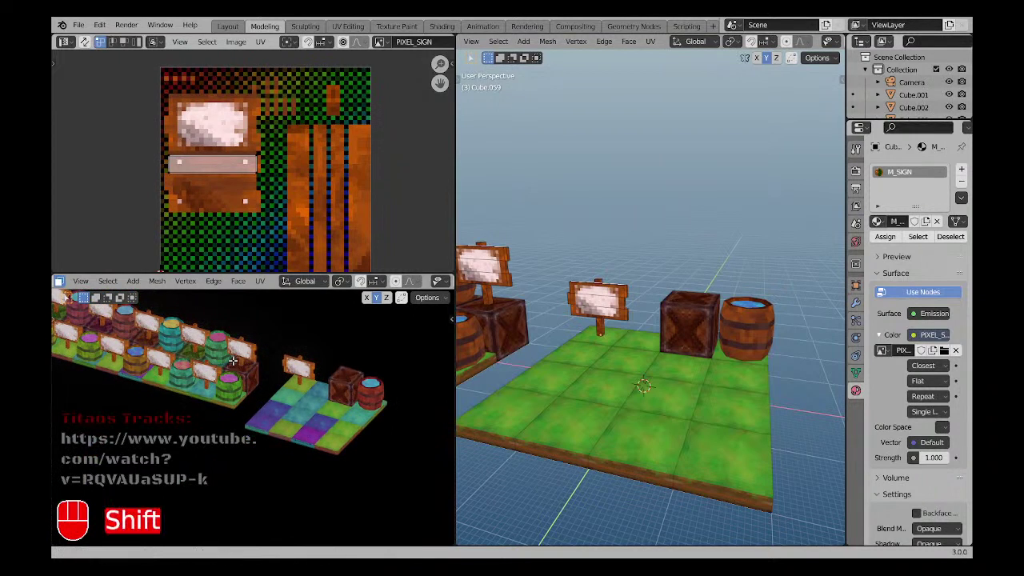
scroll(232, 361, up, 5)
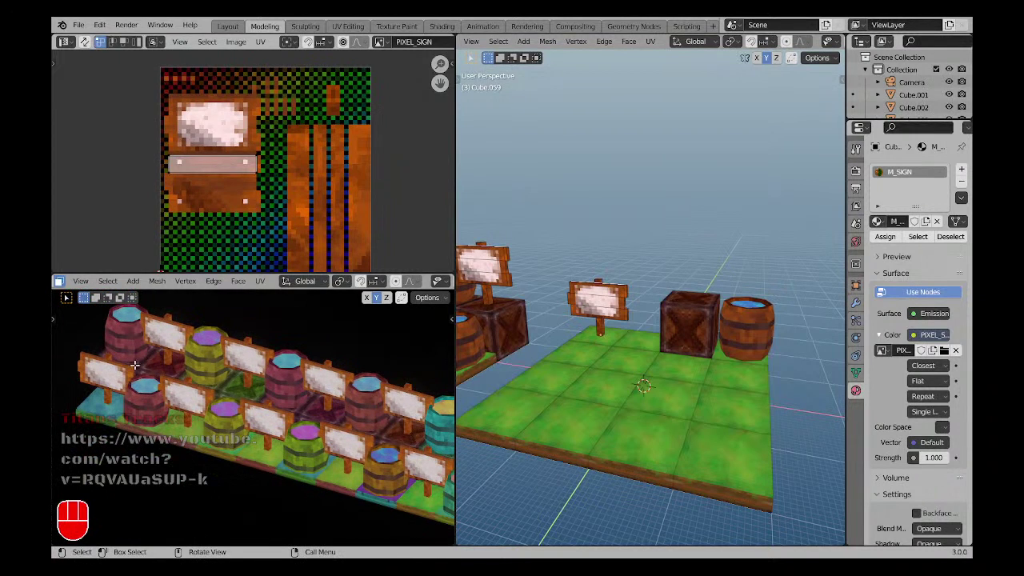
shift+middle_drag(135, 365, 270, 433)
scroll(275, 400, up, 5)
scroll(270, 433, down, 6)
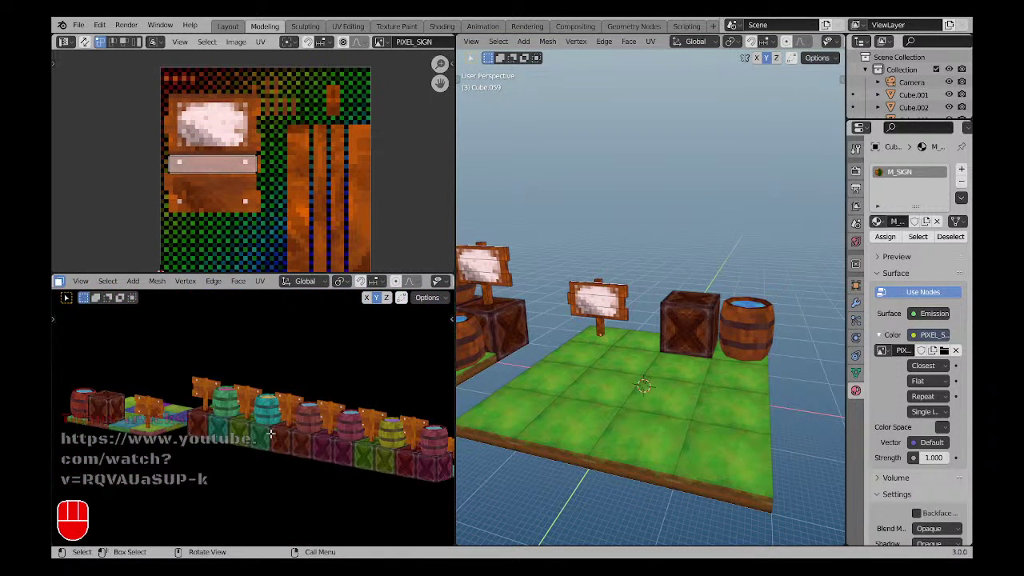
key(KP_1)
shift+middle_drag(185, 461, 272, 458)
scroll(336, 412, up, 4)
scroll(253, 455, down, 2)
mouse_move(271, 457)
shift+middle_down()
mouse_move(293, 453)
mouse_move(268, 457)
shift+middle_up()
shift+middle_drag(268, 457, 304, 464)
scroll(317, 453, up, 2)
scroll(358, 431, up, 2)
middle_drag(357, 431, 288, 402)
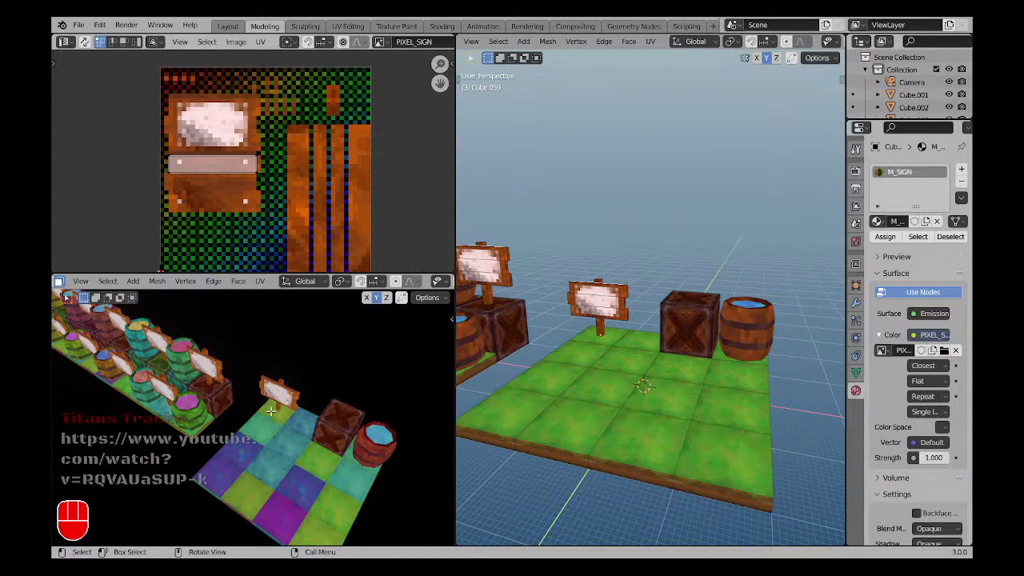
scroll(276, 413, up, 3)
scroll(309, 420, down, 2)
scroll(172, 436, up, 1)
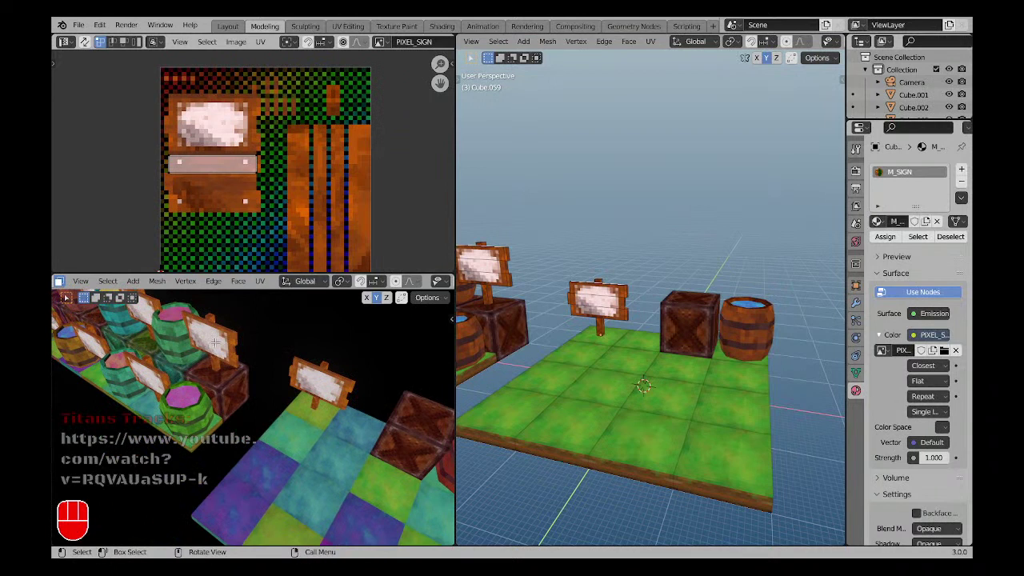
Leave Edit Mode and rename the platform sign object as SIGN.
key(Tab)
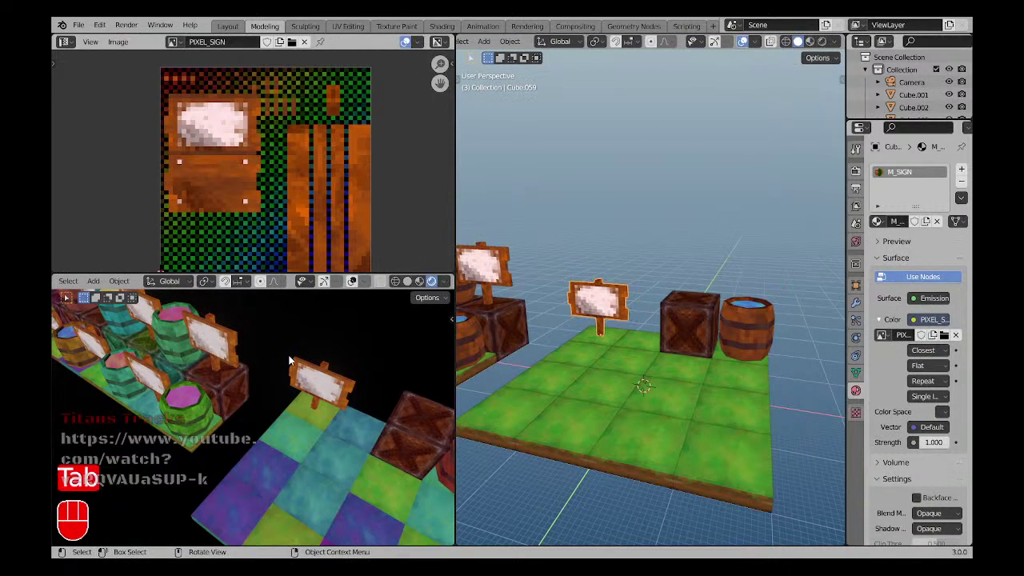
key(a)
key(a)
click(674, 203)
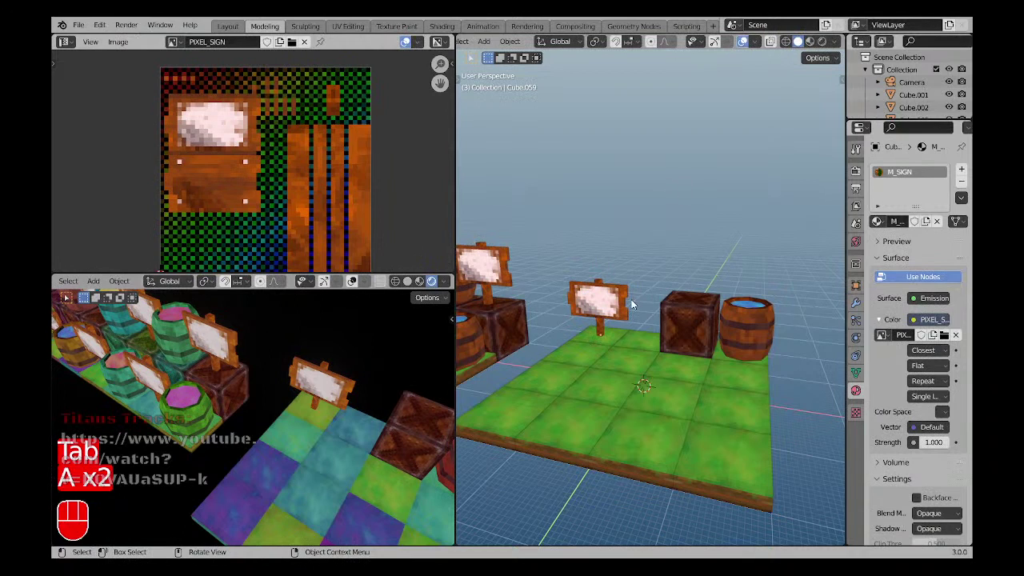
key(F2)
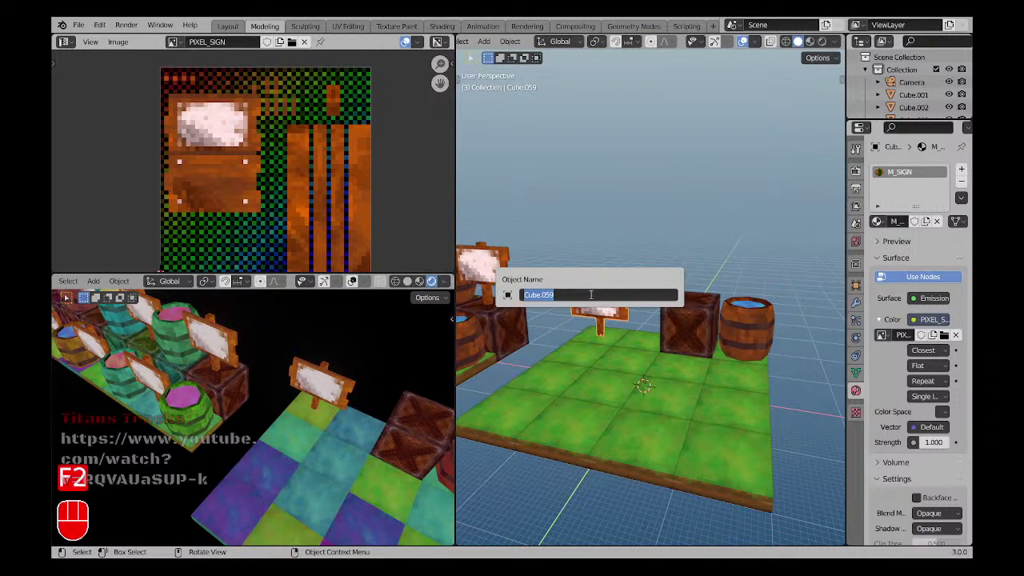
key(Escape)
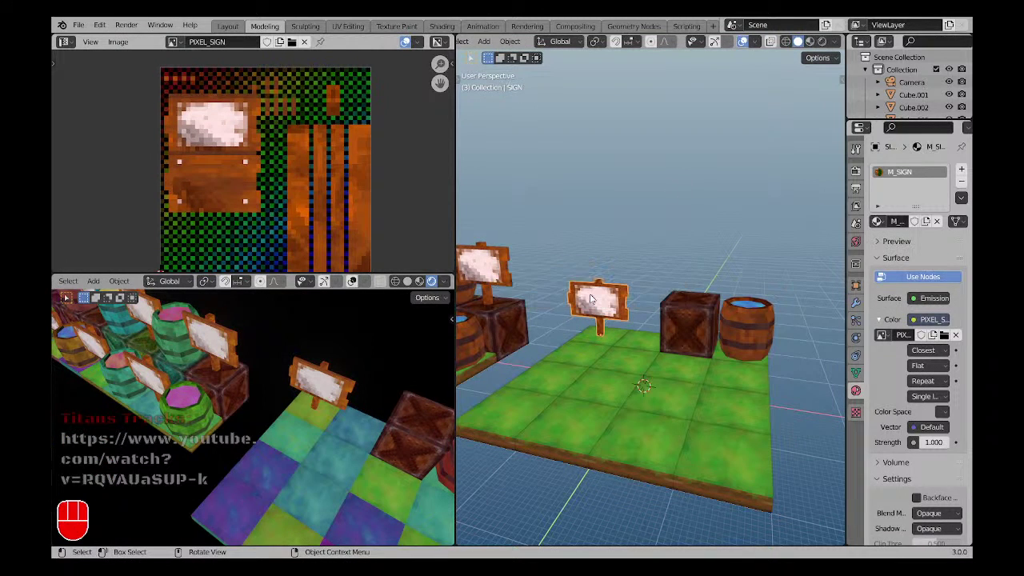
Rename the crate on the platform as BOX.
click(676, 311)
key(F2)
key(Escape)
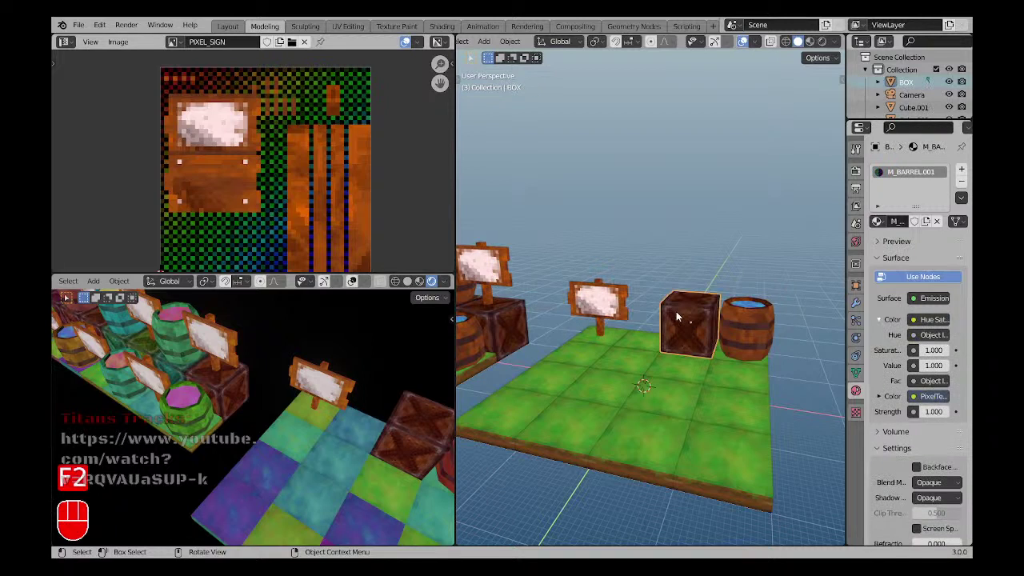
Rename the barrel on the platform as BARREL.
click(742, 320)
key(F2)
text(BARREL)
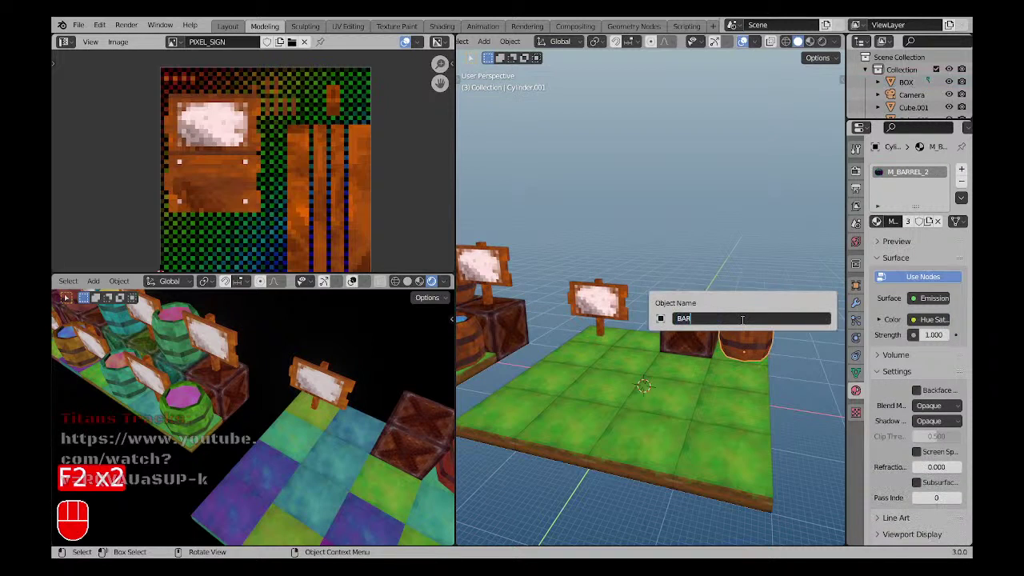
key(Return)
Rename the grass tile under the platform sign as GRASS_BASE.
click(580, 331)
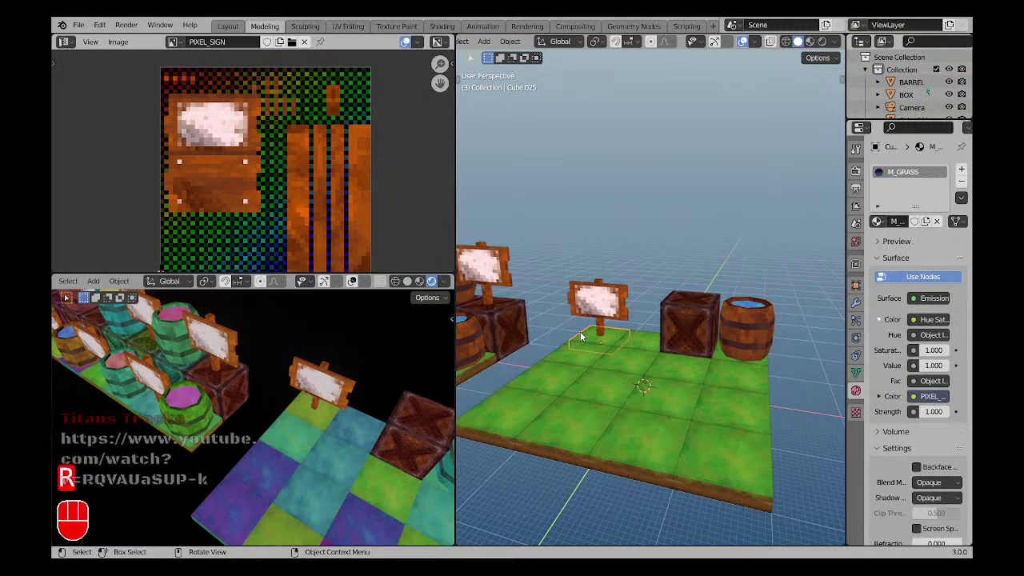
scroll(560, 334, up, 4)
middle_drag(602, 344, 608, 342)
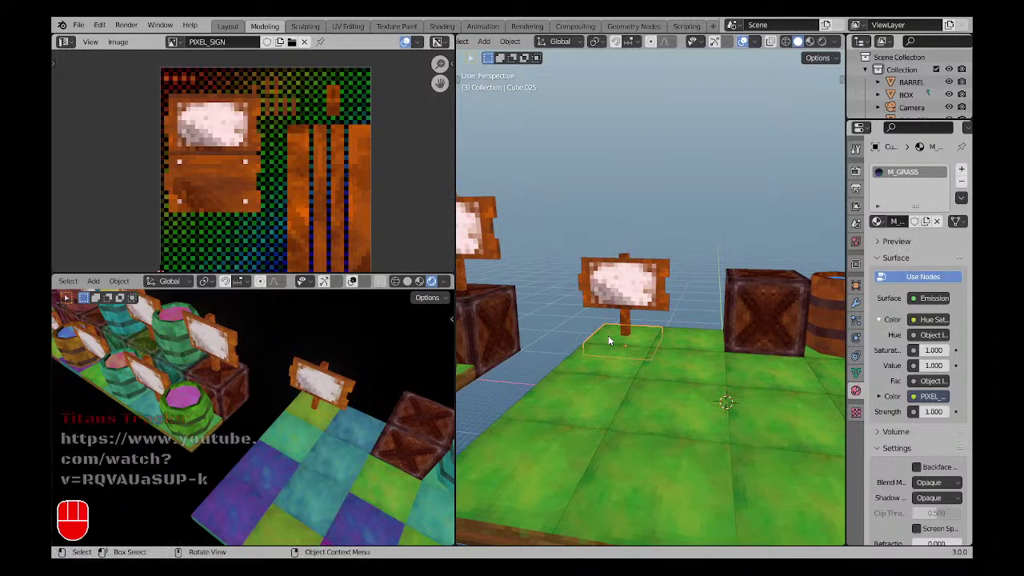
key(F2)
text(GRASS_)
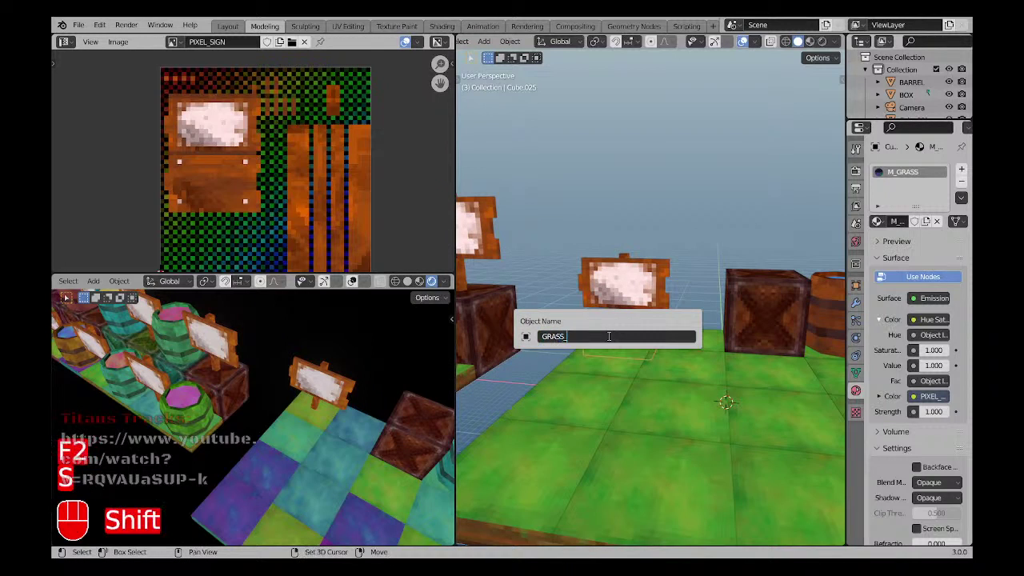
text(BASE)
key(Return)
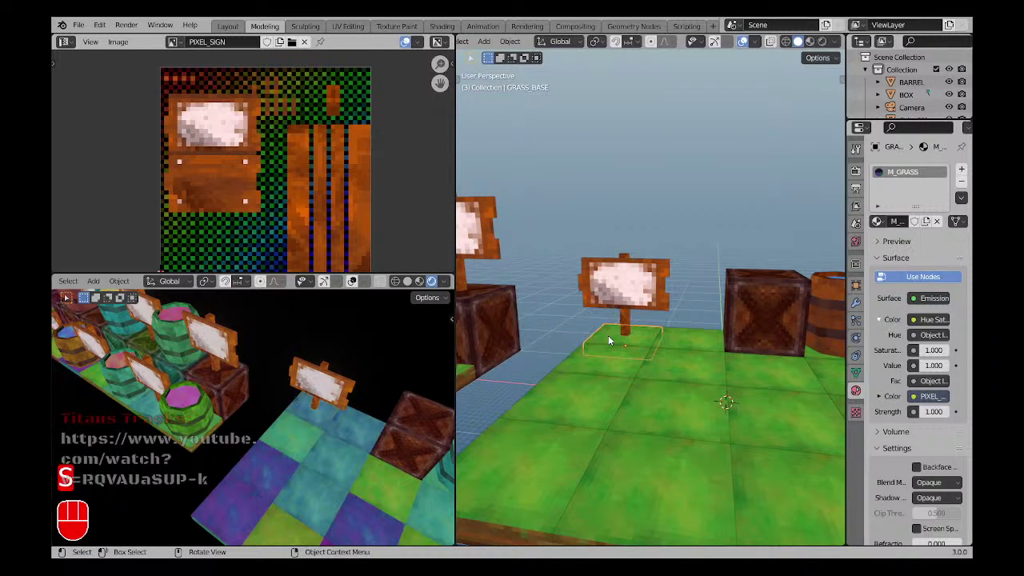
Highlight the rows of signs, crates and barrels beside the platform to check their entries in the outliner, and clear the selection.
drag(928, 121, 928, 210)
click(917, 120)
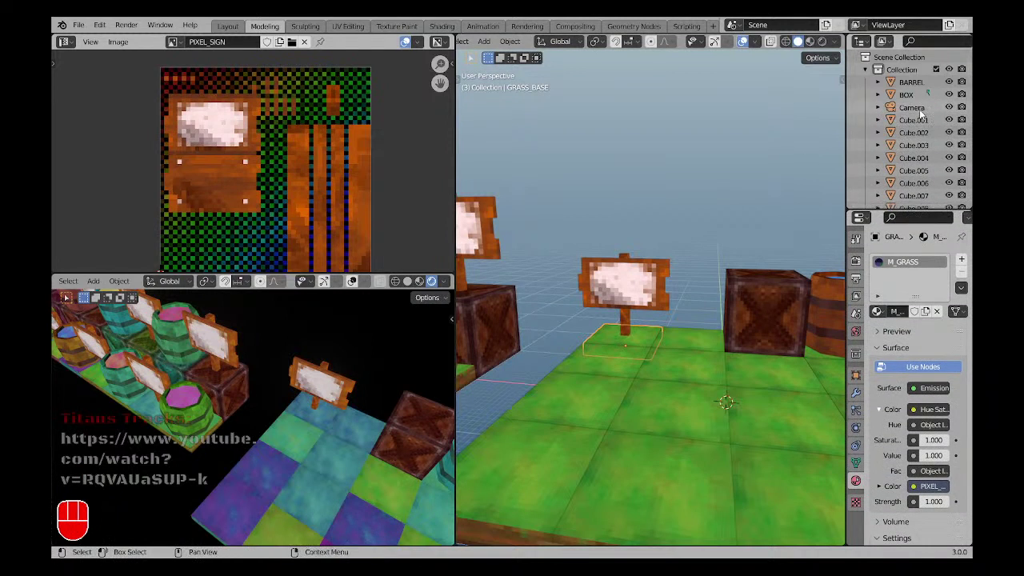
scroll(637, 217, down, 5)
scroll(633, 343, up, 3)
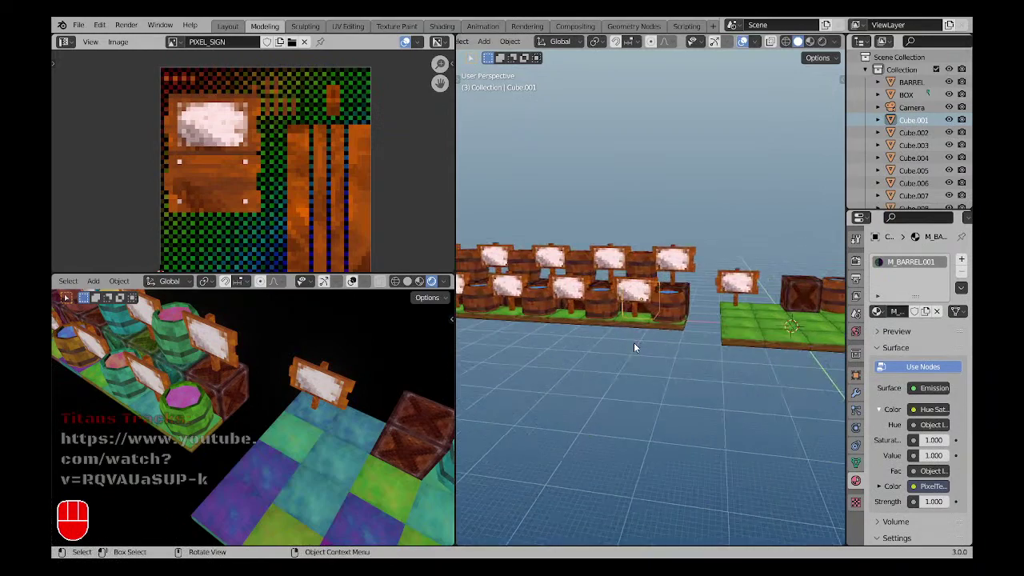
middle_drag(630, 340, 631, 311)
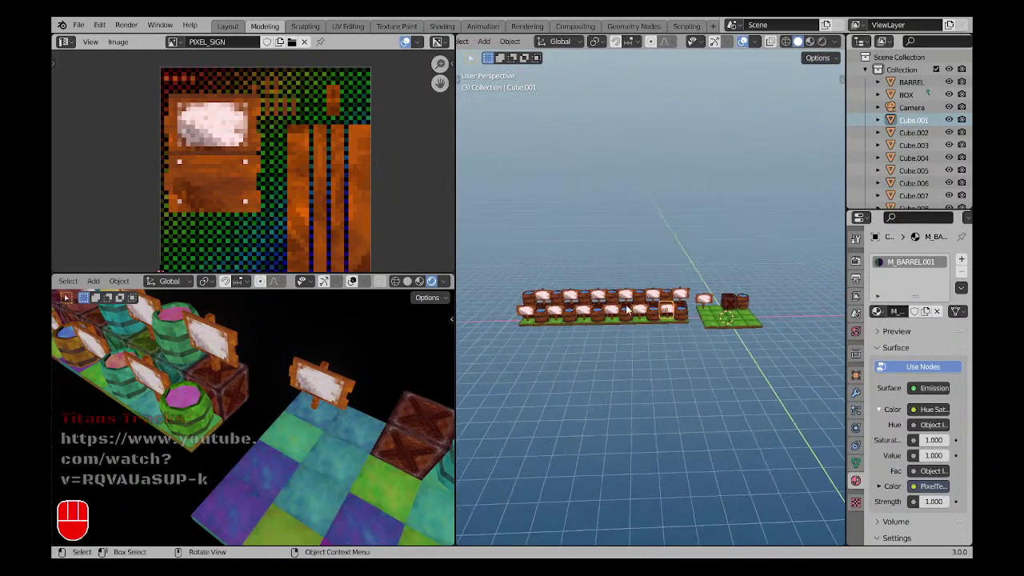
drag(488, 270, 689, 346)
scroll(688, 328, up, 3)
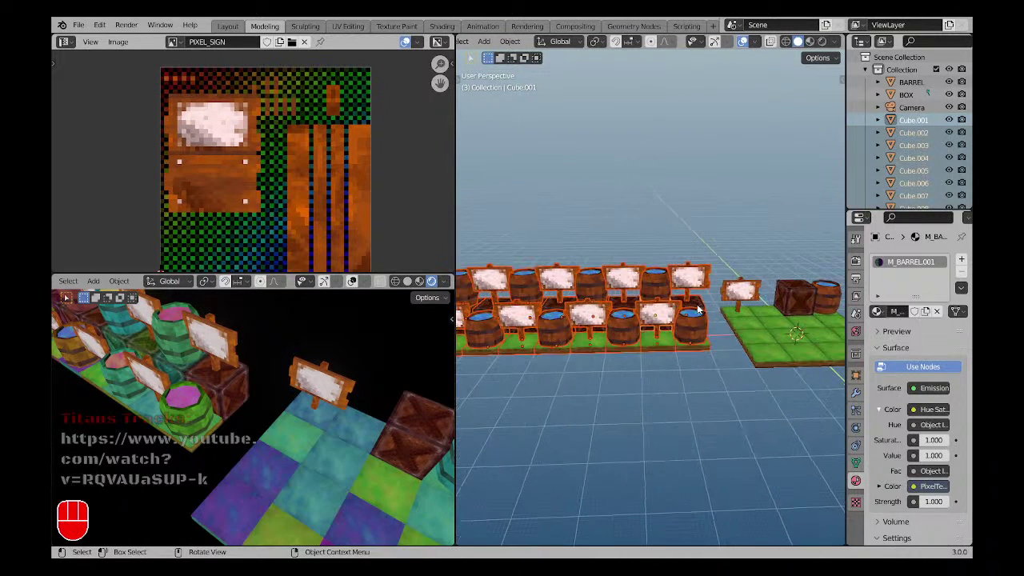
middle_drag(688, 328, 627, 321)
key(a)
key(a)
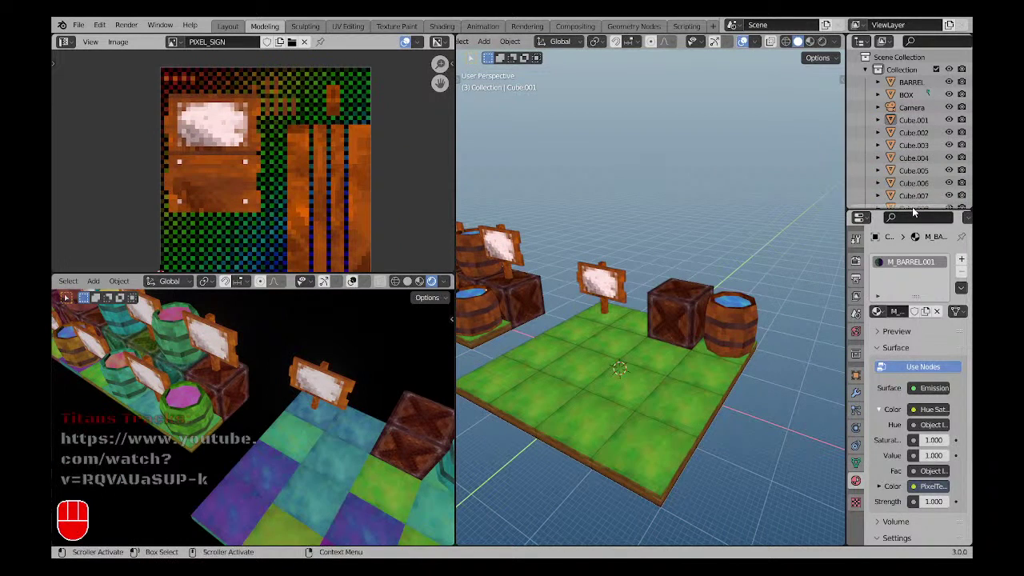
Extend the outliner over the properties area, locate GRASS_BASE and SIGN at the end of its list, and clear the selection.
drag(912, 206, 928, 530)
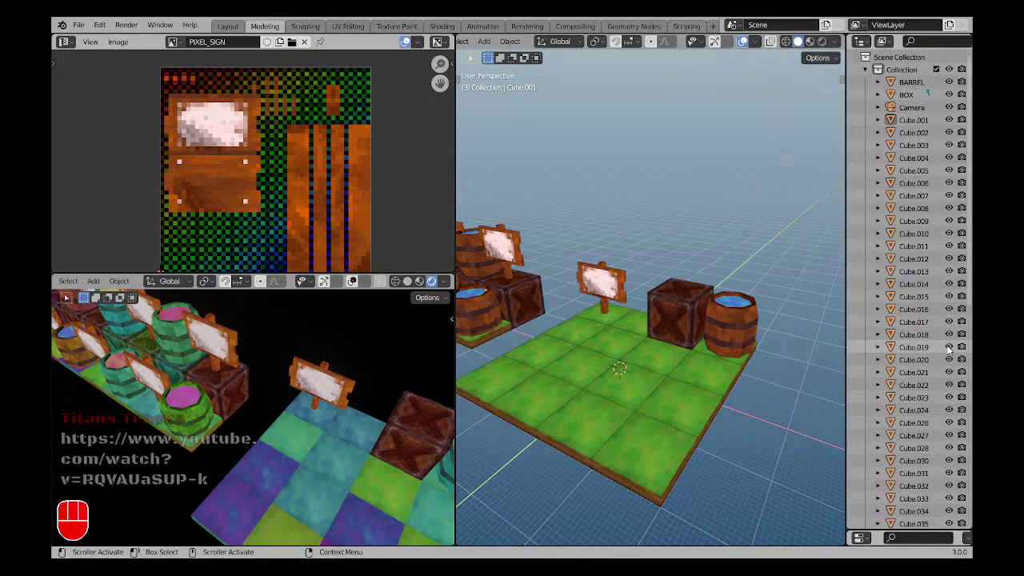
scroll(926, 345, down, 10)
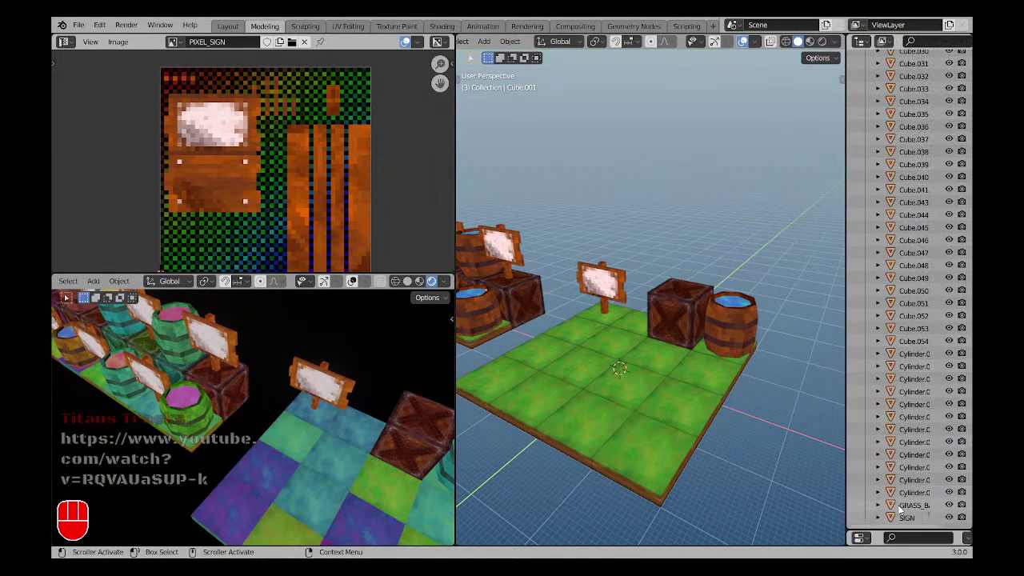
click(911, 506)
shift+click(907, 517)
key(a)
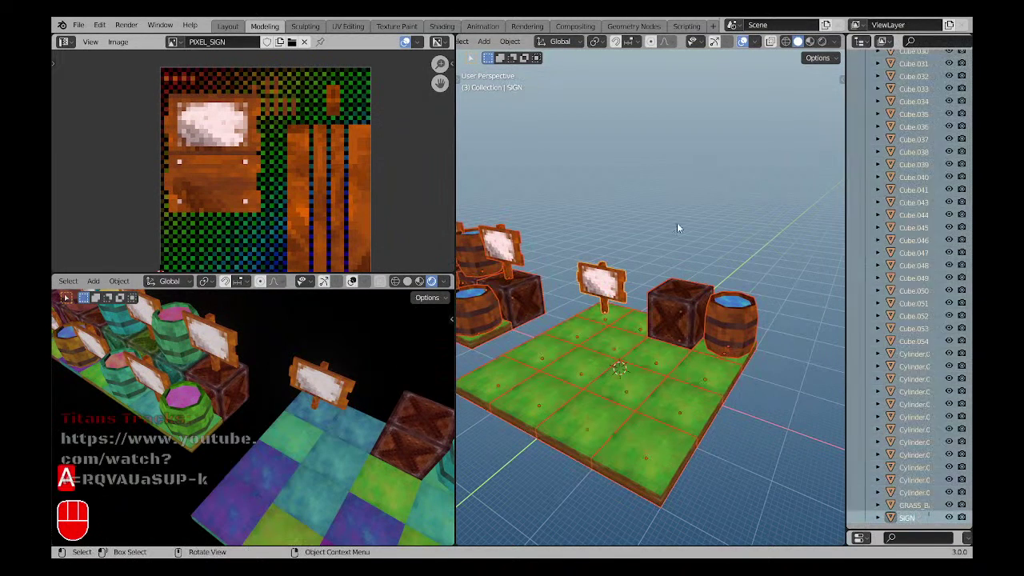
key(a)
Move the platform's sign, crate, barrel and GRASS_BASE tile into a new collection named BASE_ASSETS.
click(606, 284)
shift+click(689, 313)
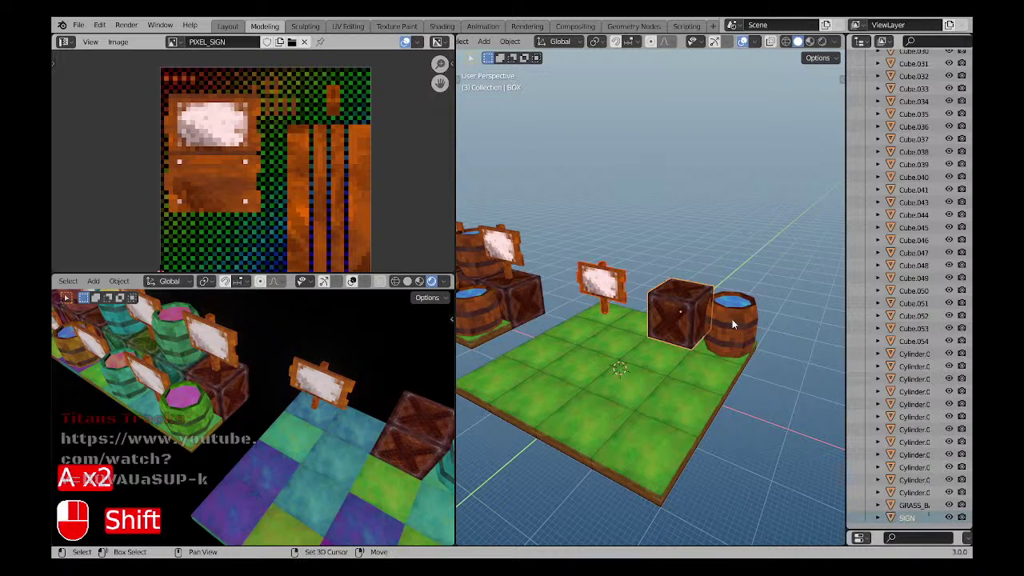
shift+click(729, 324)
shift+click(593, 314)
middle_drag(611, 251, 637, 295)
key(m)
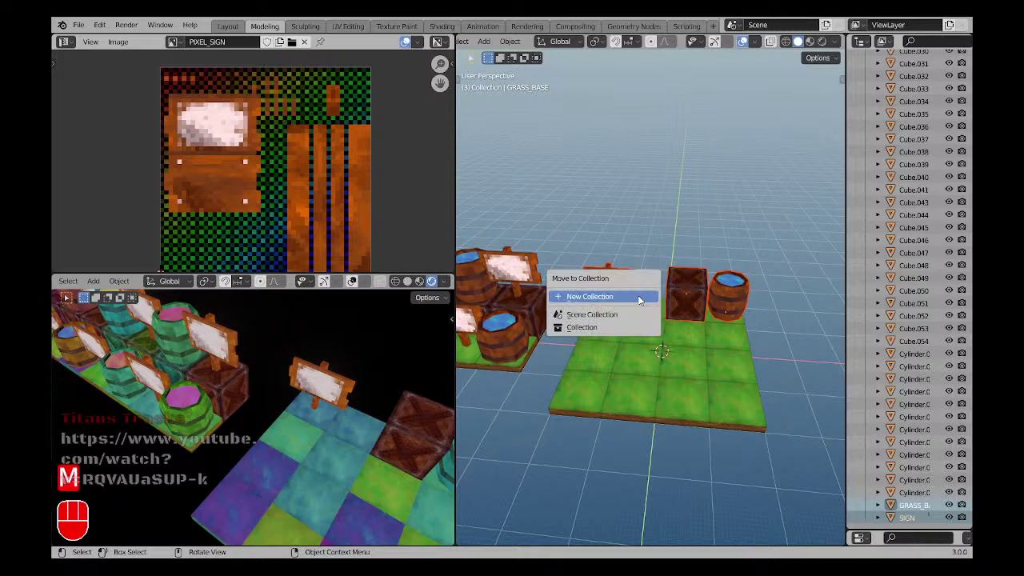
click(638, 295)
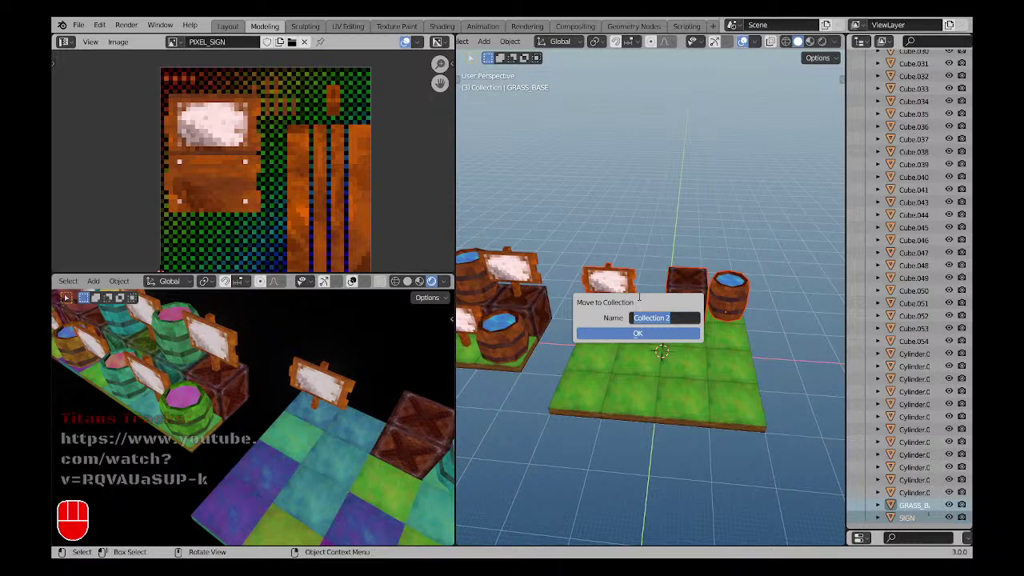
text(BASE_ASSETS)
key(Return)
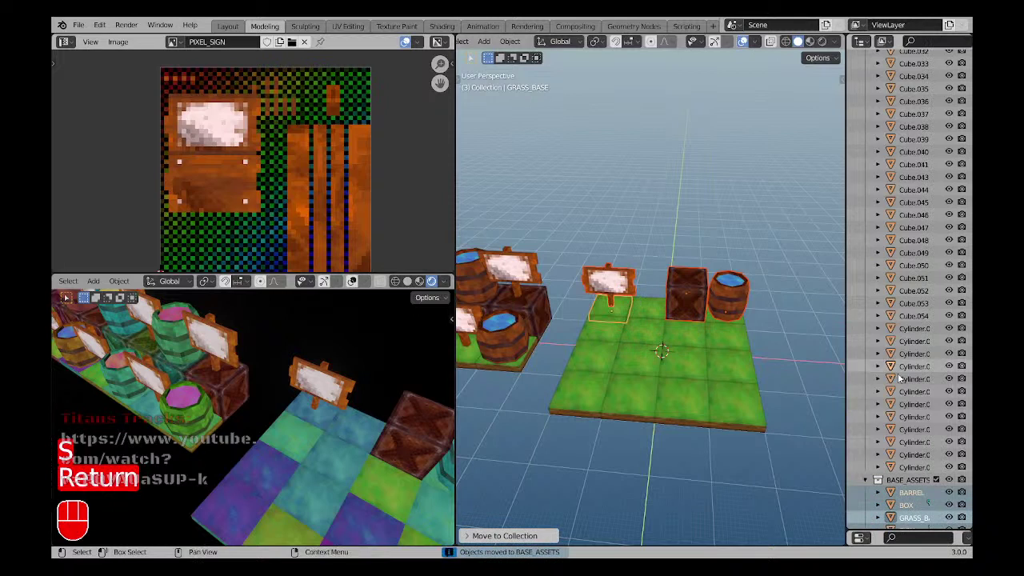
Select BARREL in the BASE_ASSETS collection and collapse the original Collection in the outliner.
click(911, 479)
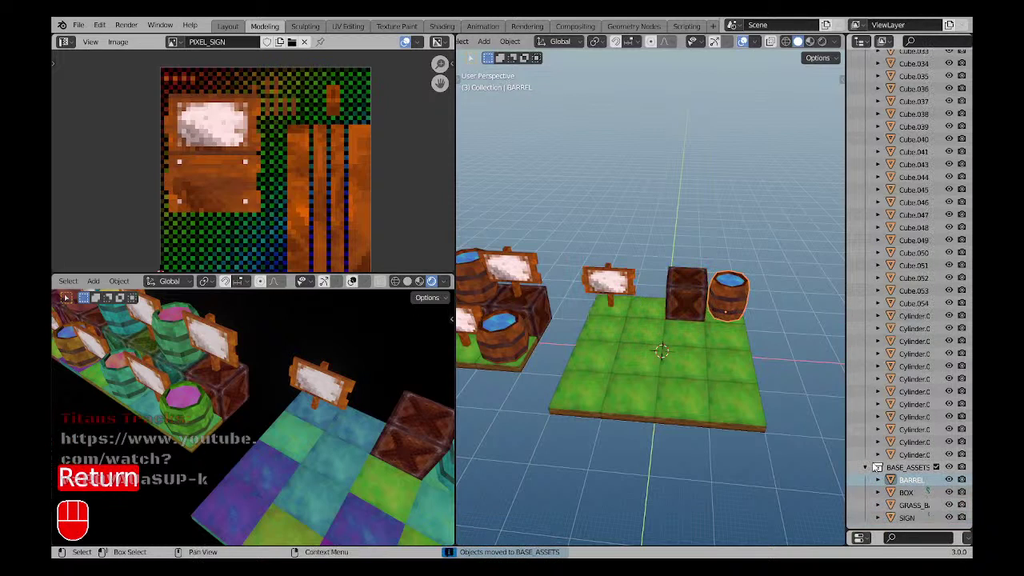
scroll(901, 278, up, 8)
scroll(902, 278, up, 5)
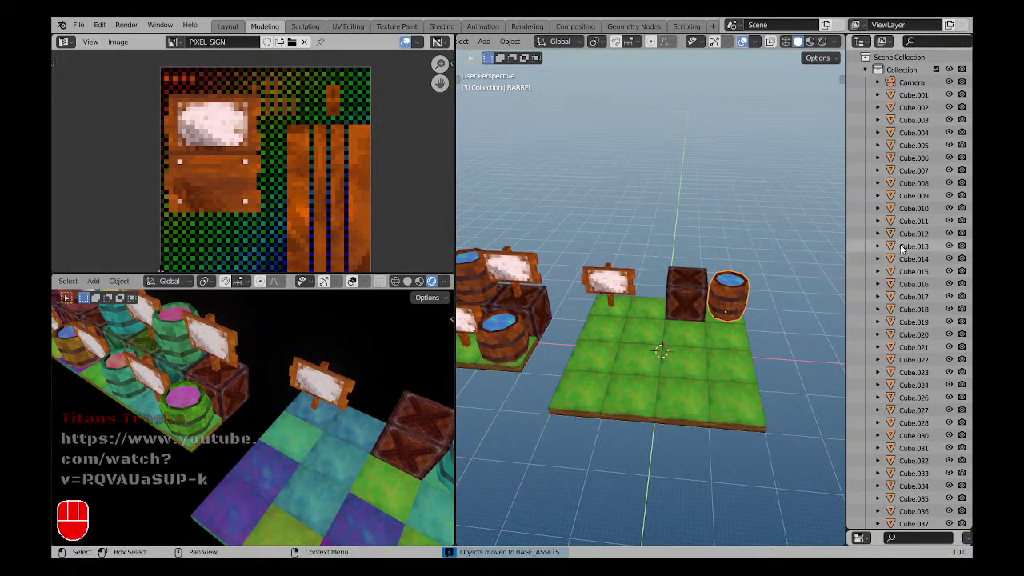
click(866, 69)
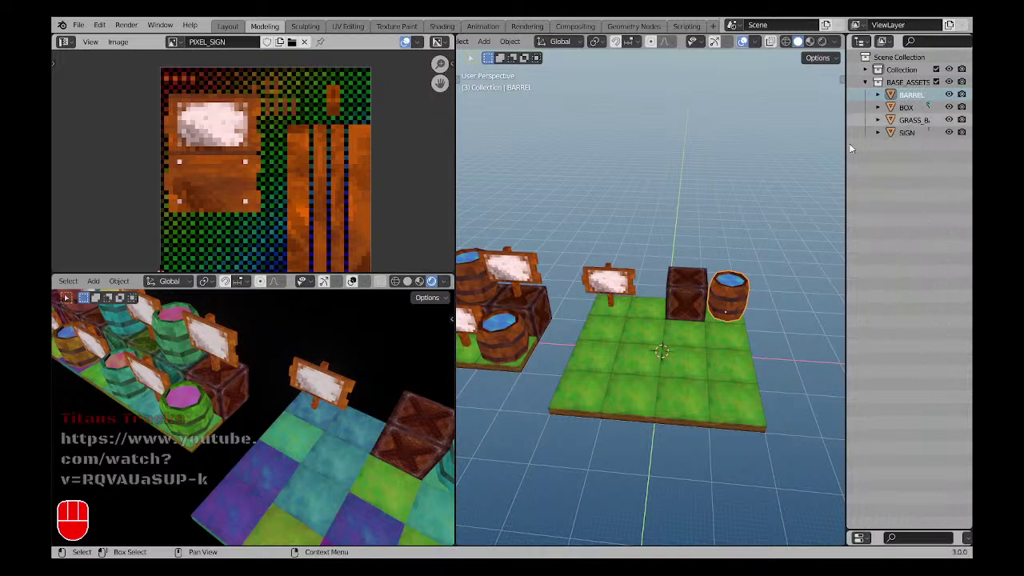
Examine the barrel, crate and grass tiles on the platform against their entries in the BASE_ASSETS collection.
scroll(761, 294, up, 2)
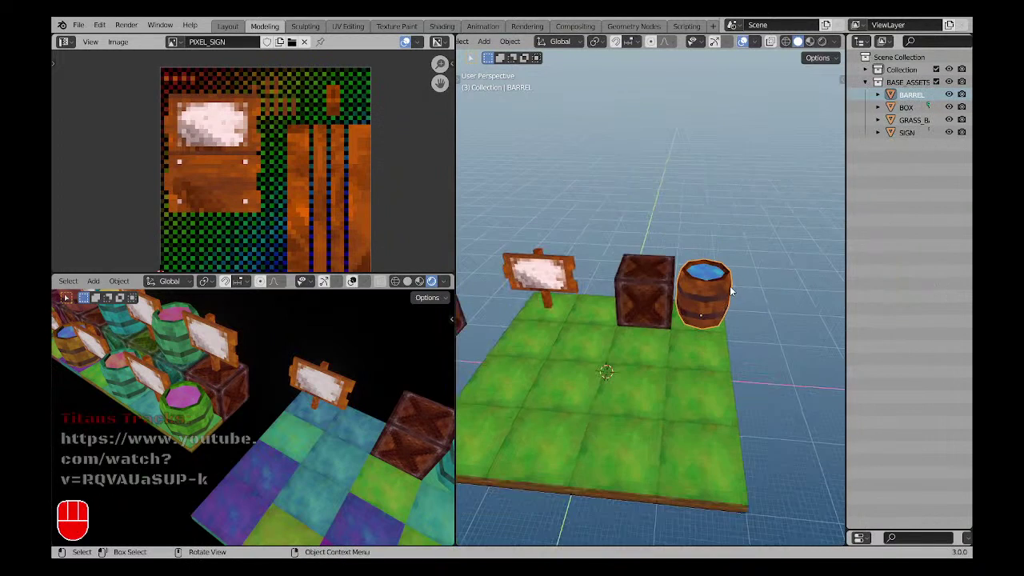
click(905, 107)
scroll(640, 296, down, 3)
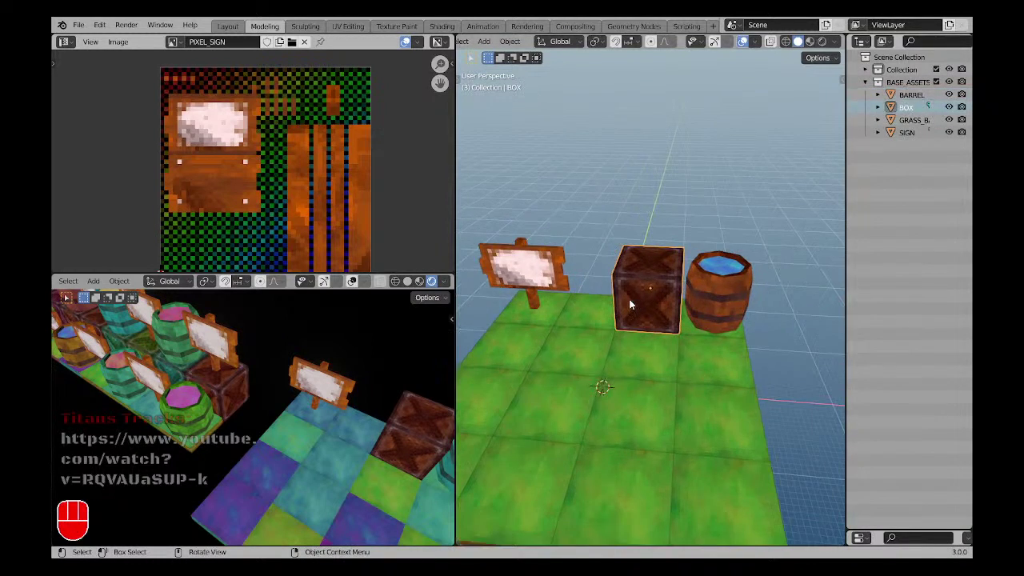
click(608, 264)
scroll(589, 304, down, 4)
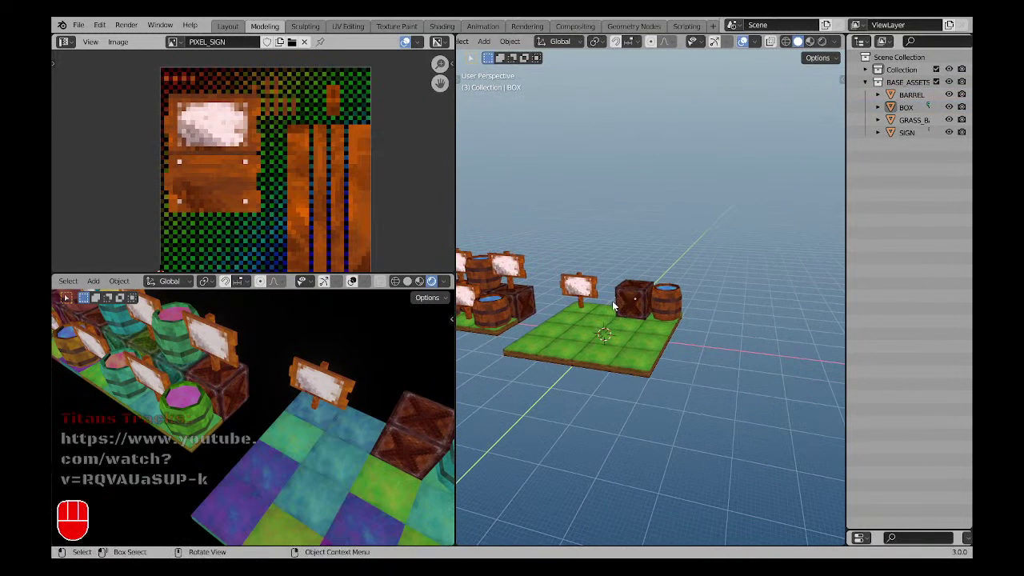
scroll(585, 316, up, 2)
click(617, 306)
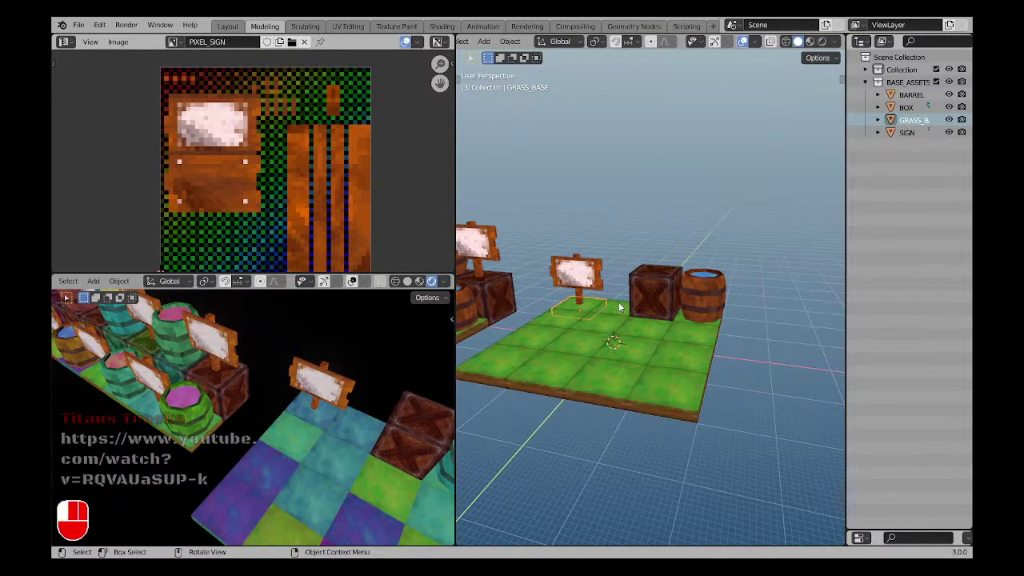
middle_drag(619, 308, 590, 368)
scroll(569, 371, down, 1)
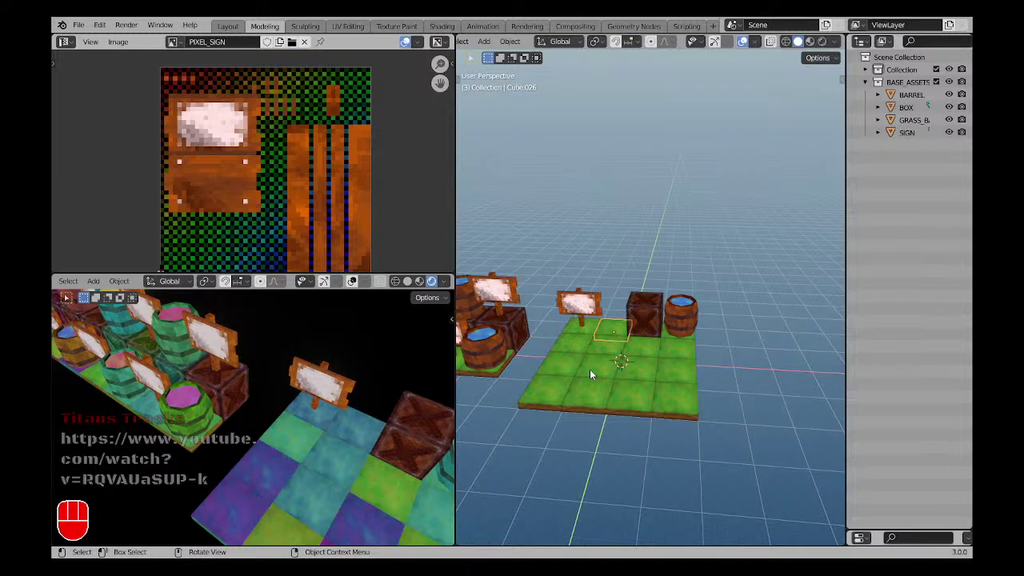
click(606, 184)
shift+middle_drag(643, 364, 669, 339)
scroll(627, 325, up, 2)
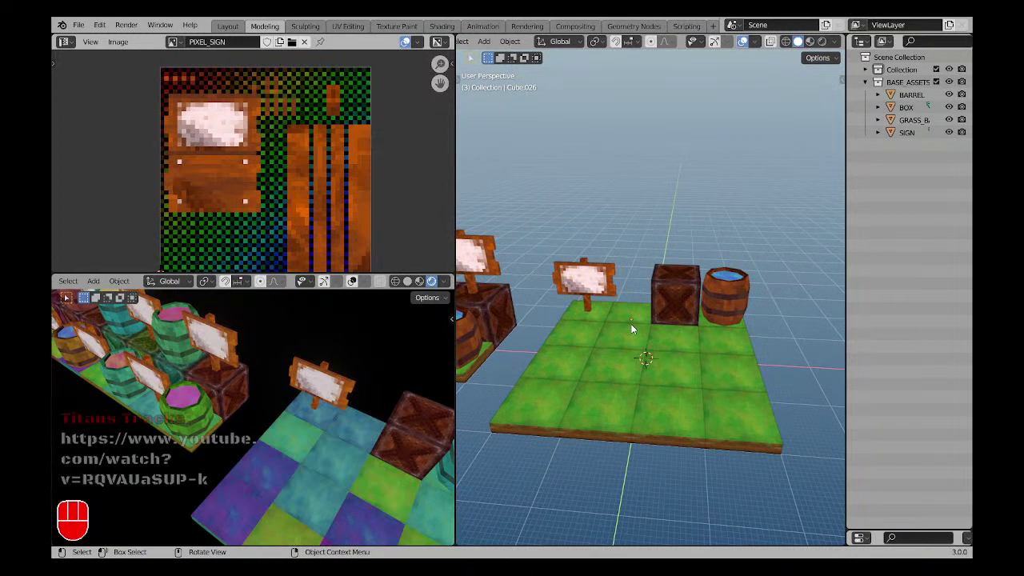
Inspect the platform objects in the rendered view and the pixel details of the PIXEL_SIGN texture up close.
shift+middle_drag(330, 419, 279, 351)
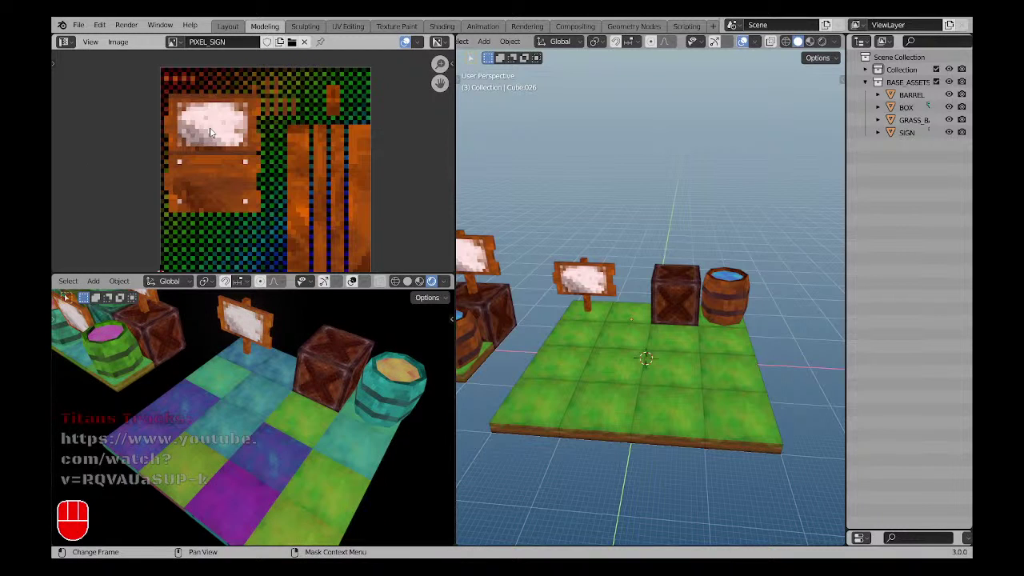
scroll(210, 132, up, 3)
middle_drag(400, 112, 261, 174)
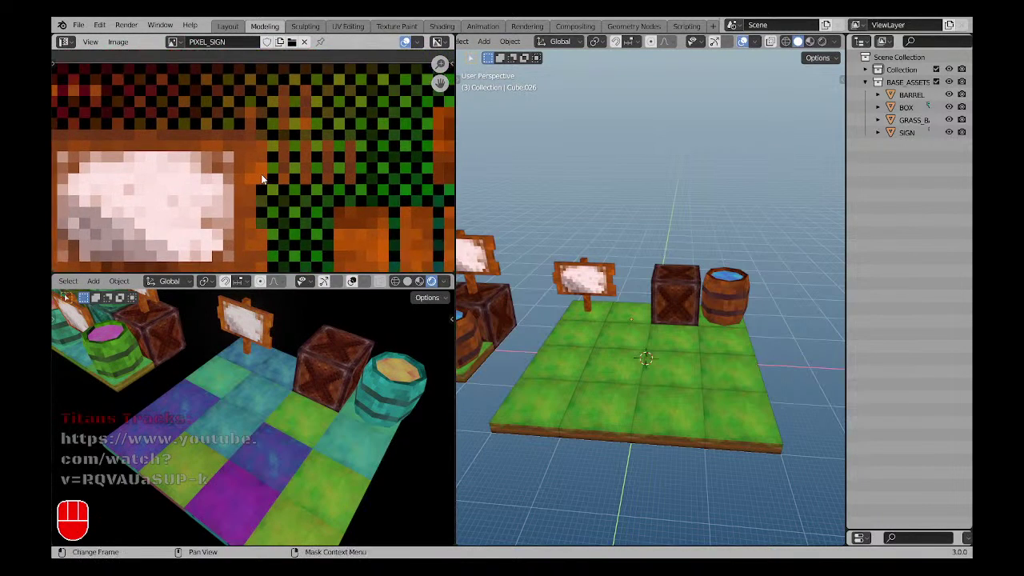
scroll(263, 142, up, 2)
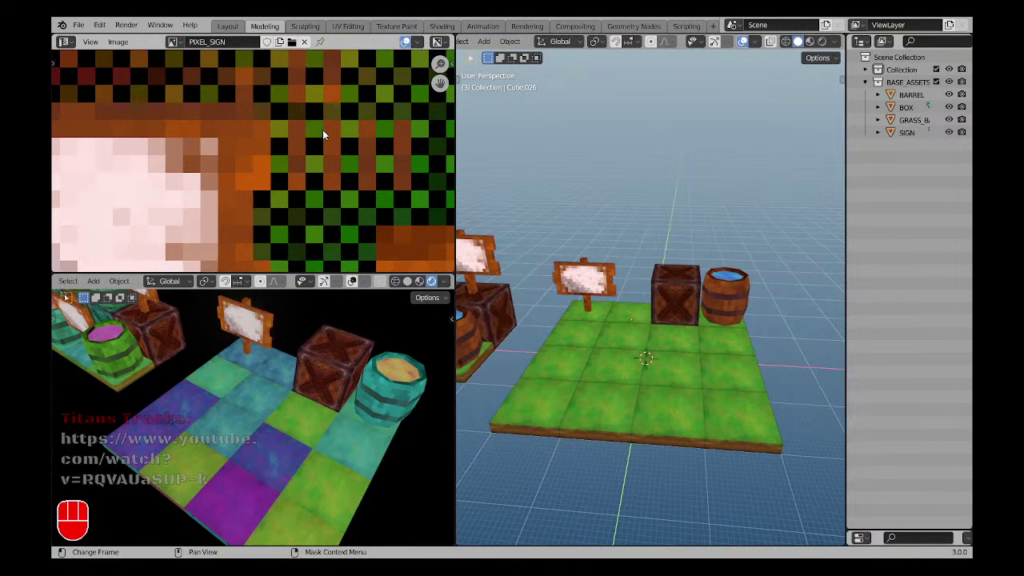
scroll(285, 228, down, 5)
scroll(245, 194, up, 1)
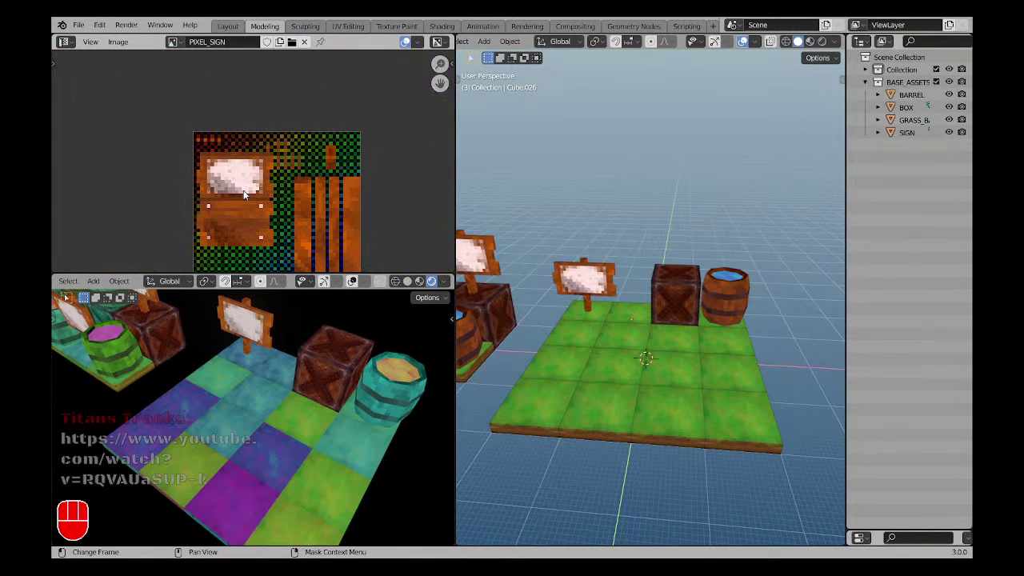
Widen the main 3D viewport by narrowing the image and rendered areas, and frame the platform in both 3D views.
middle_drag(612, 322, 635, 391)
scroll(640, 349, down, 2)
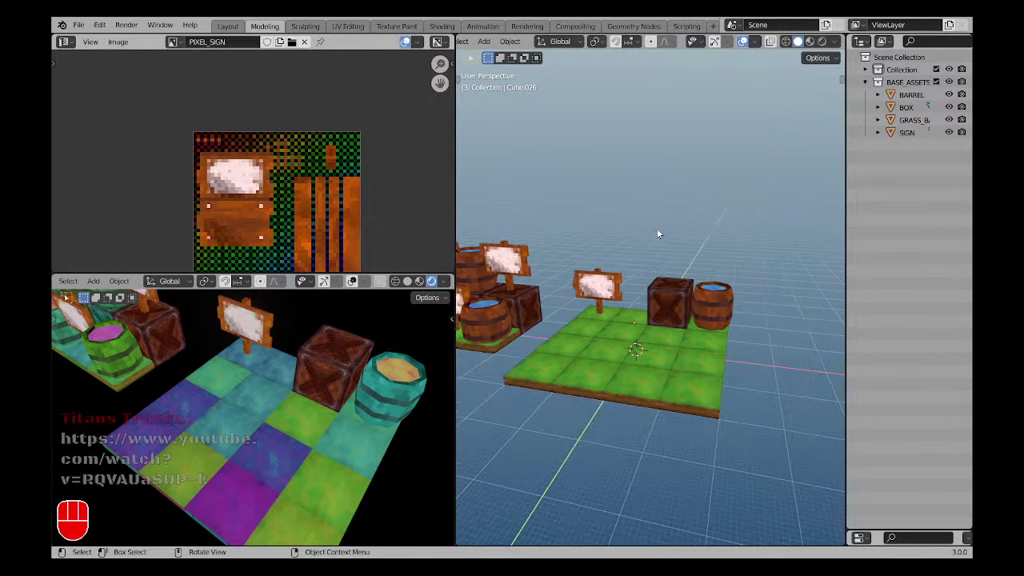
drag(454, 344, 419, 335)
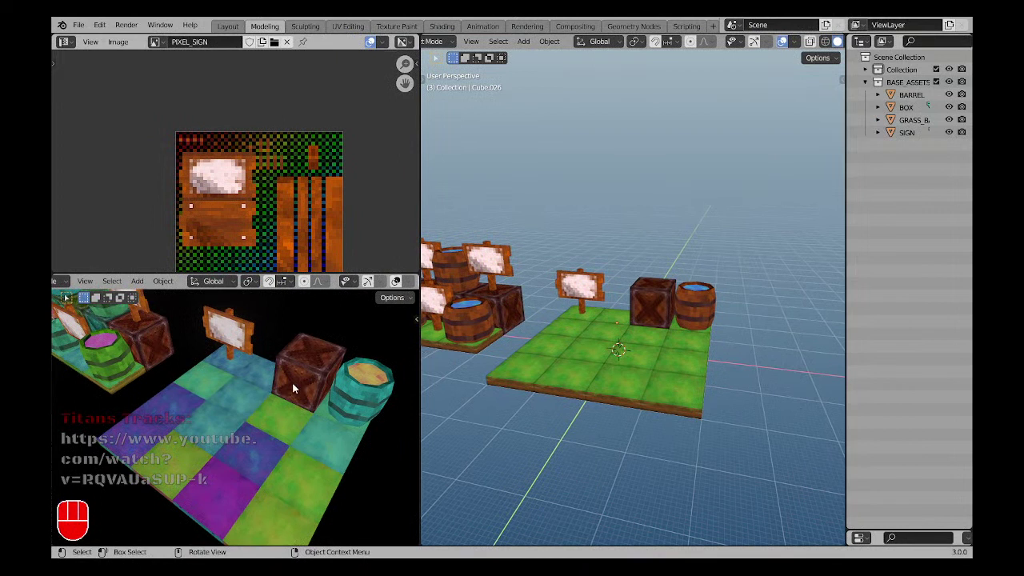
middle_drag(292, 382, 522, 357)
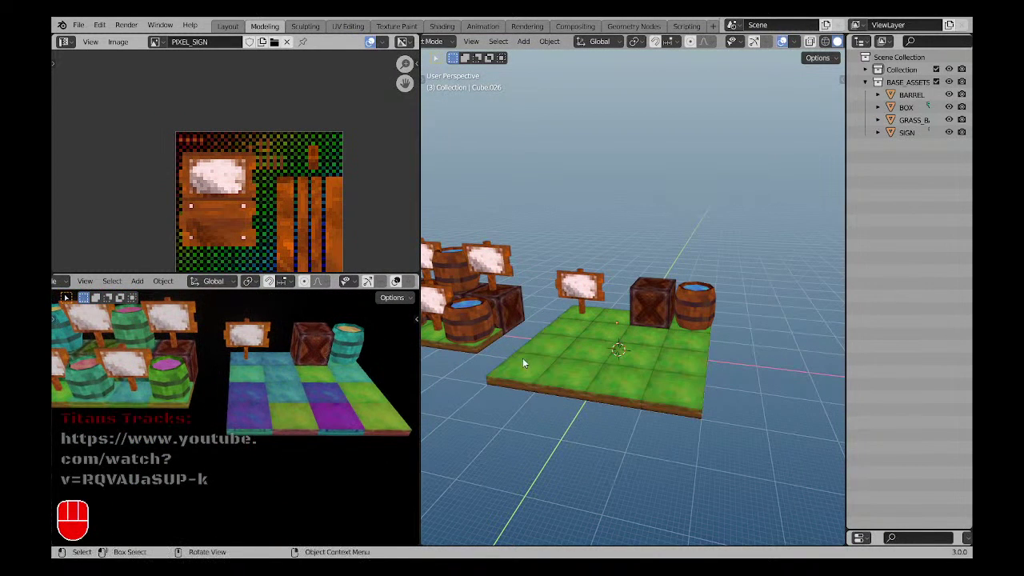
middle_drag(654, 223, 652, 326)
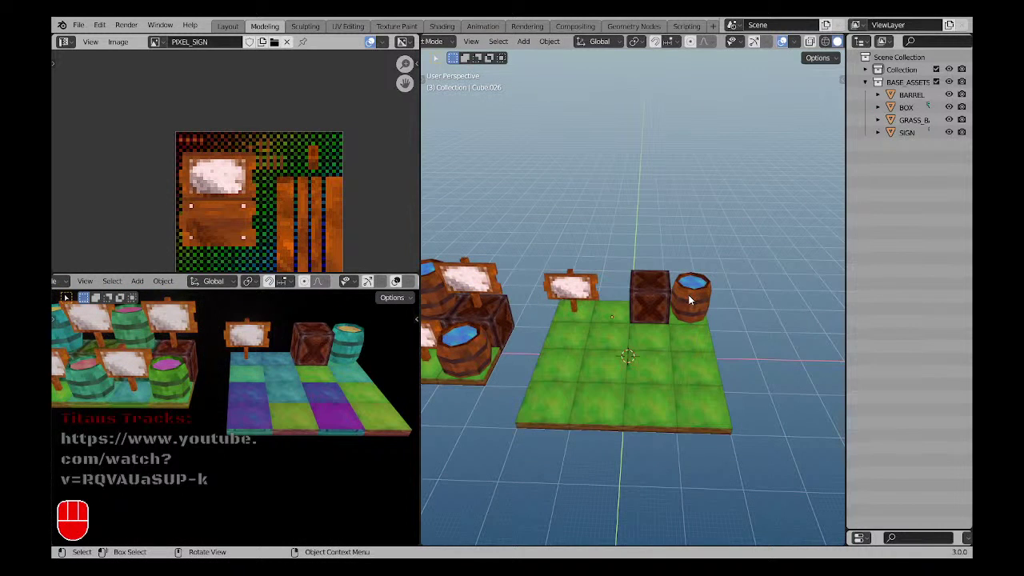
scroll(688, 296, up, 1)
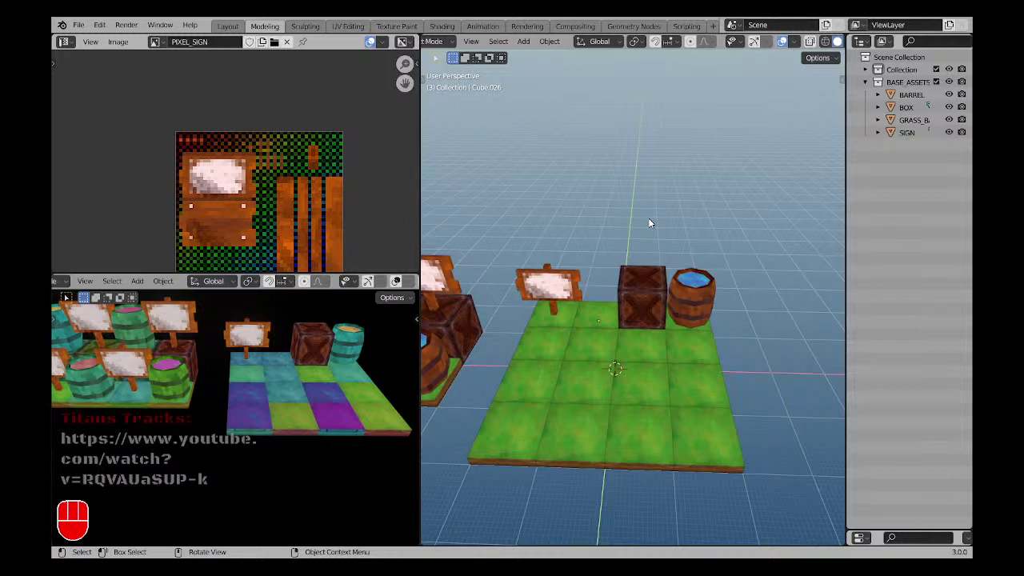
Add a cube mesh of size 1 at the world origin in the middle of the grass platform.
key(shift+a)
mouse_move(620, 186)
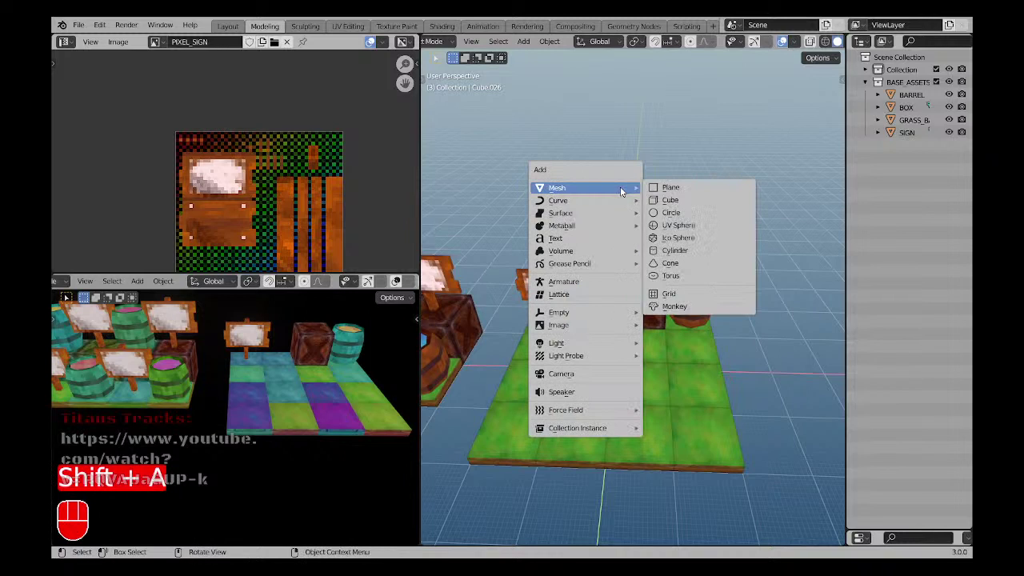
click(668, 194)
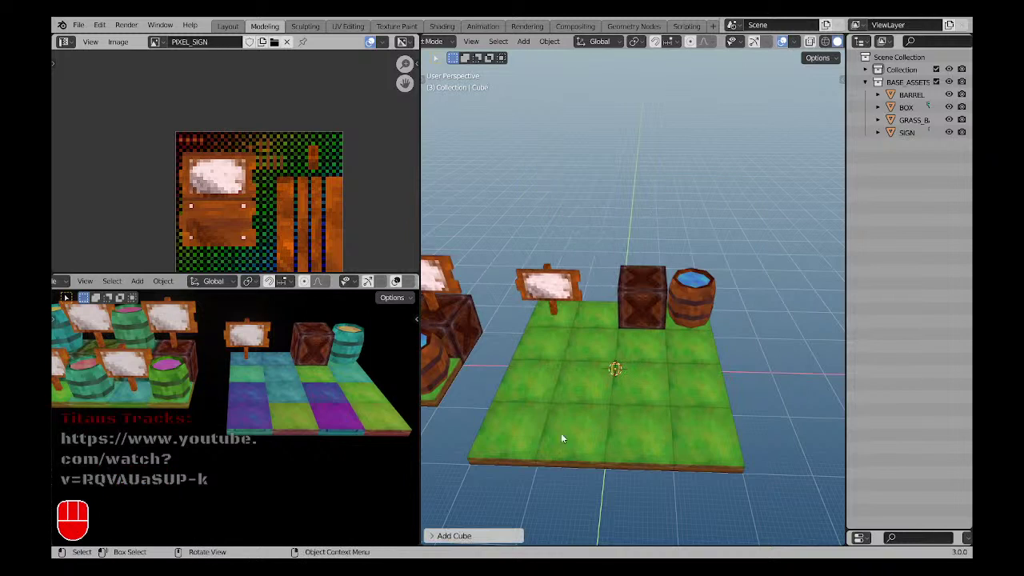
click(448, 535)
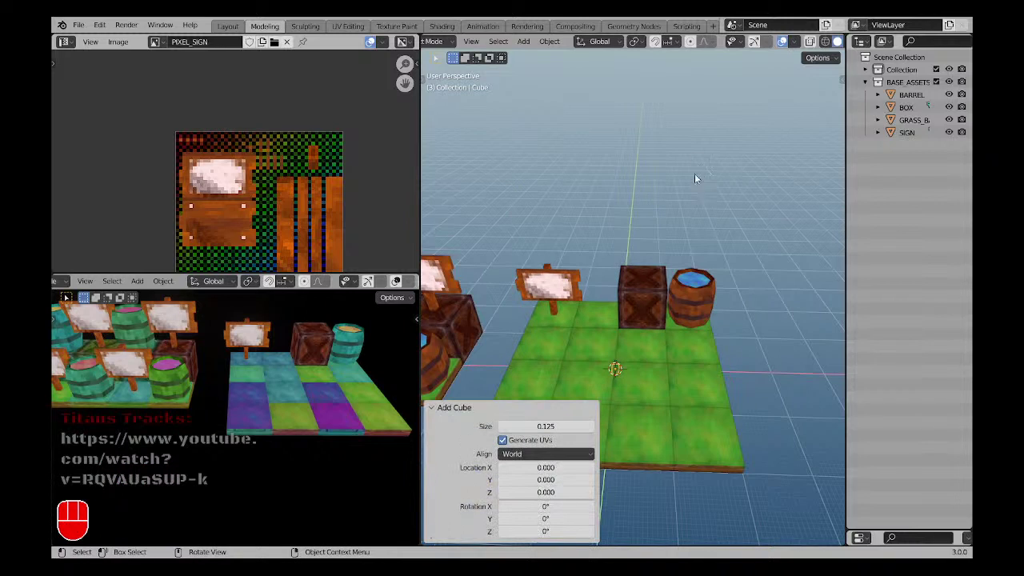
scroll(646, 408, up, 5)
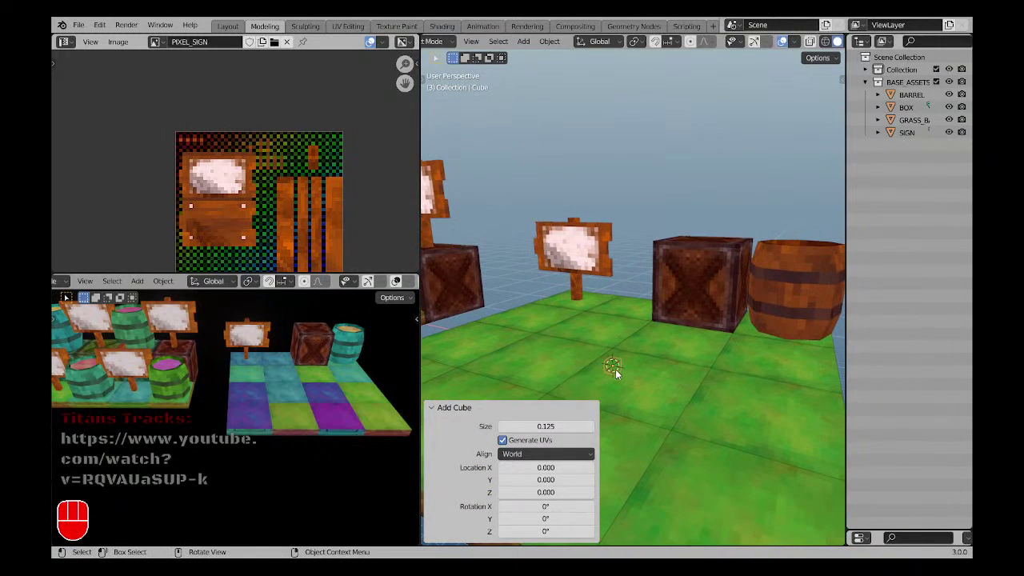
click(546, 427)
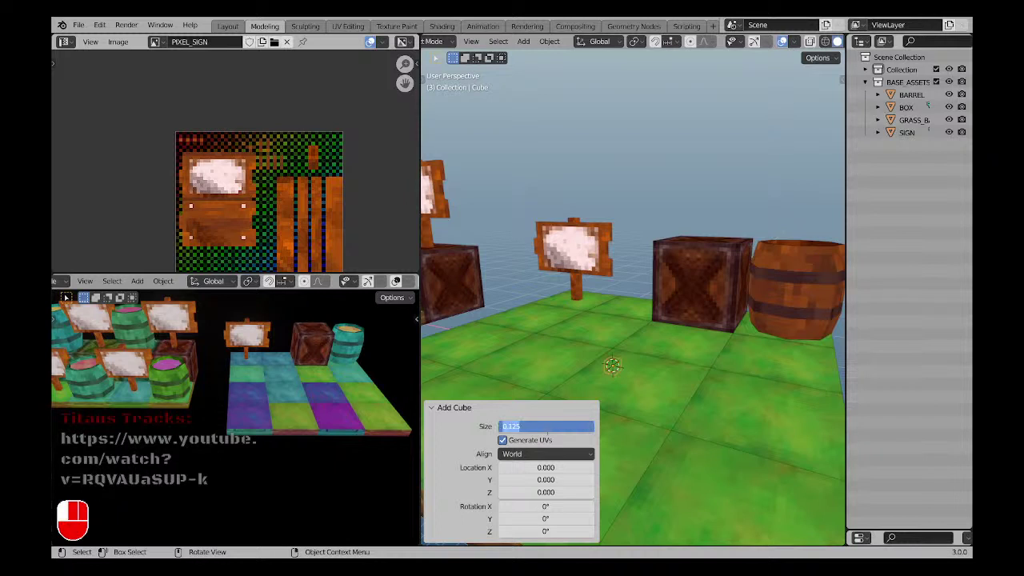
text(1)
key(Return)
scroll(658, 160, down, 3)
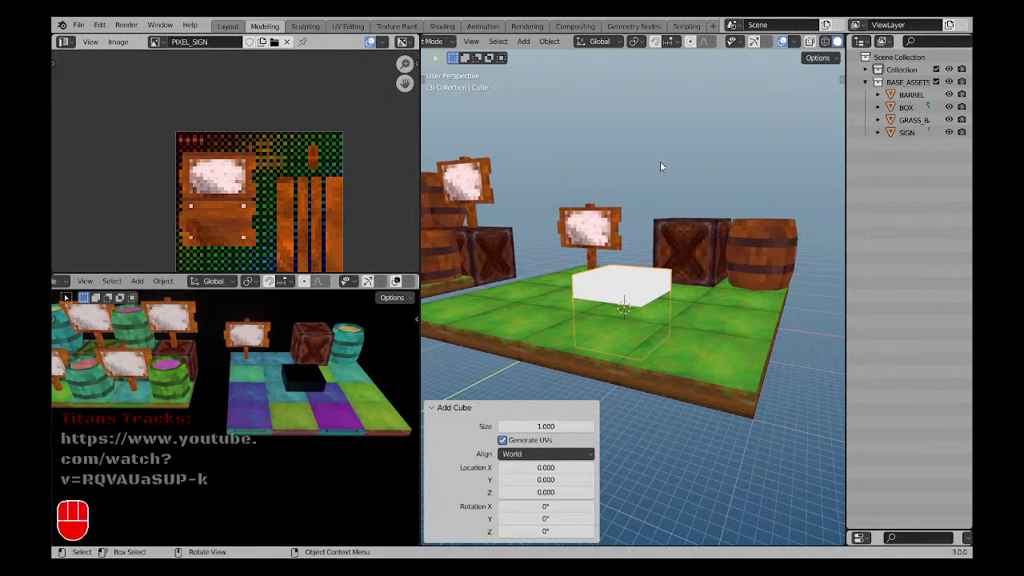
click(445, 408)
click(656, 438)
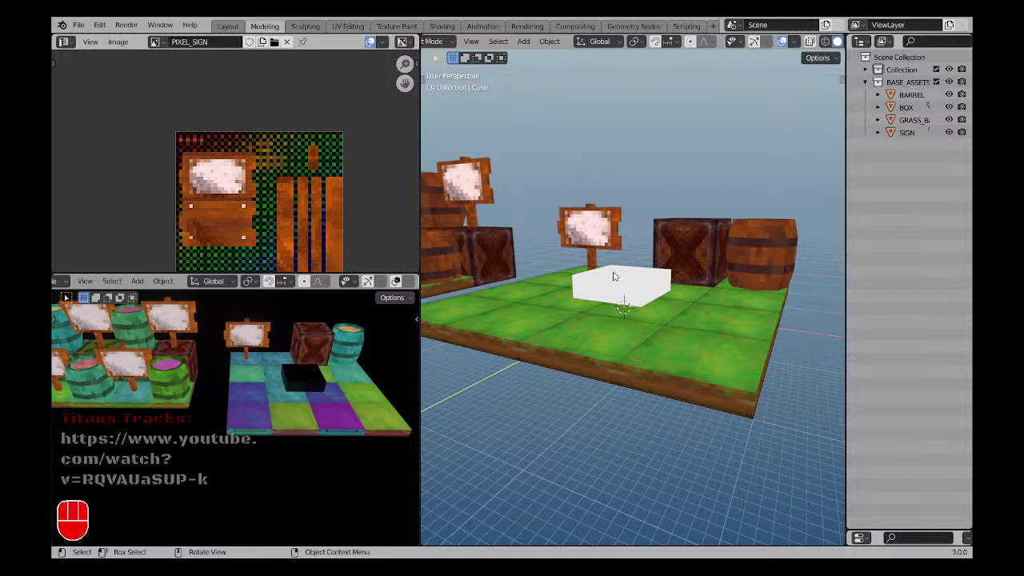
Select the new cube and isolate it in local view, seen from the front.
click(614, 276)
key(KP_1)
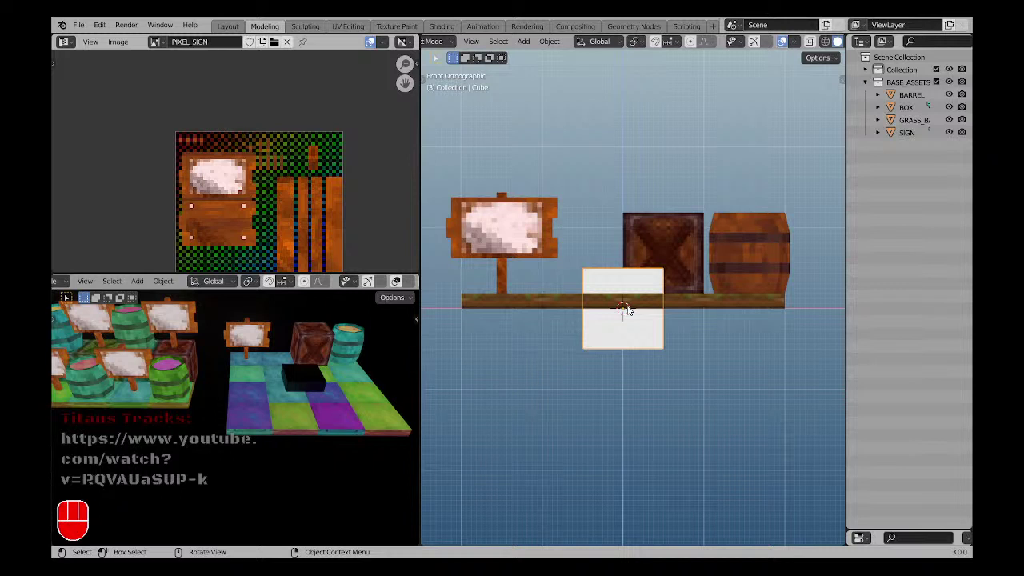
middle_drag(571, 286, 579, 334)
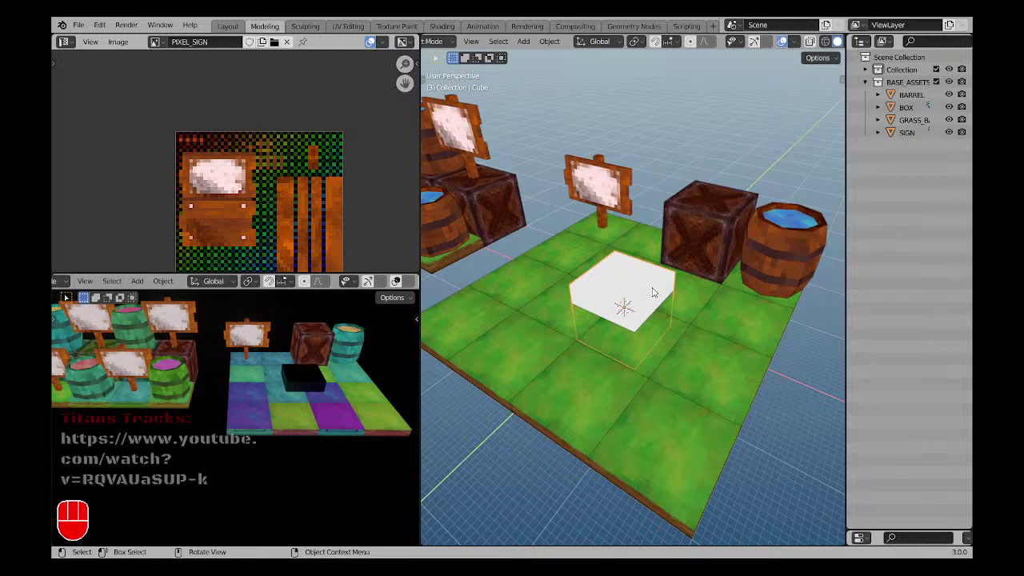
key(KP_1)
key(KP_Divide)
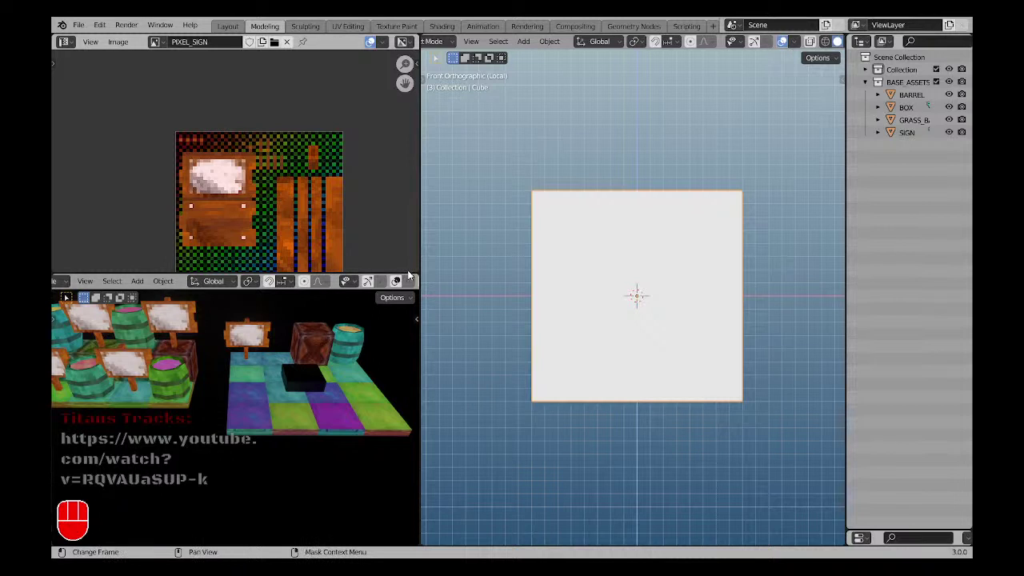
Enlarge the rendered 3D area, frame the platform in it, and compare its solid and rendered shading.
drag(407, 272, 407, 150)
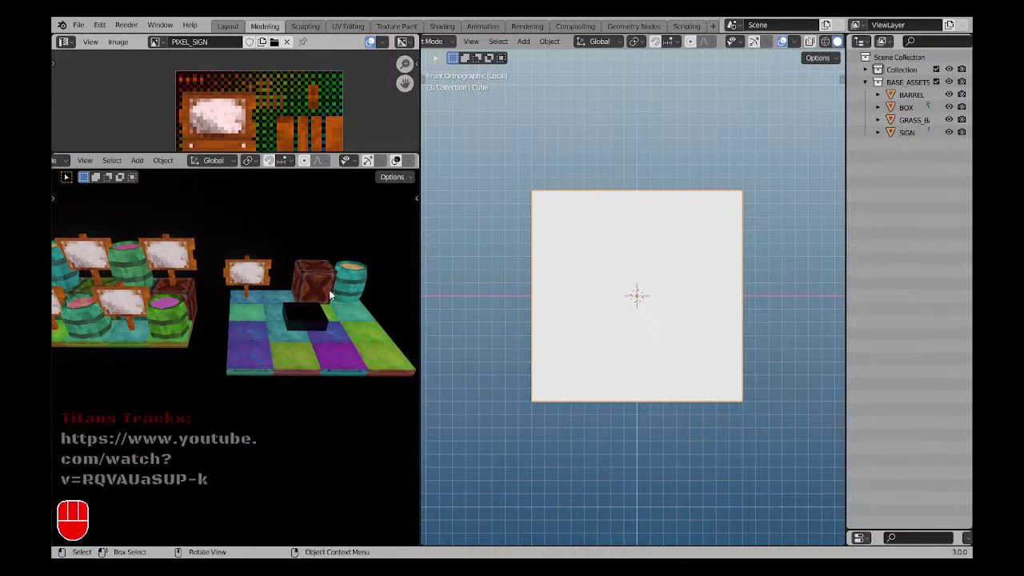
middle_drag(332, 294, 274, 332)
scroll(365, 161, right, 5)
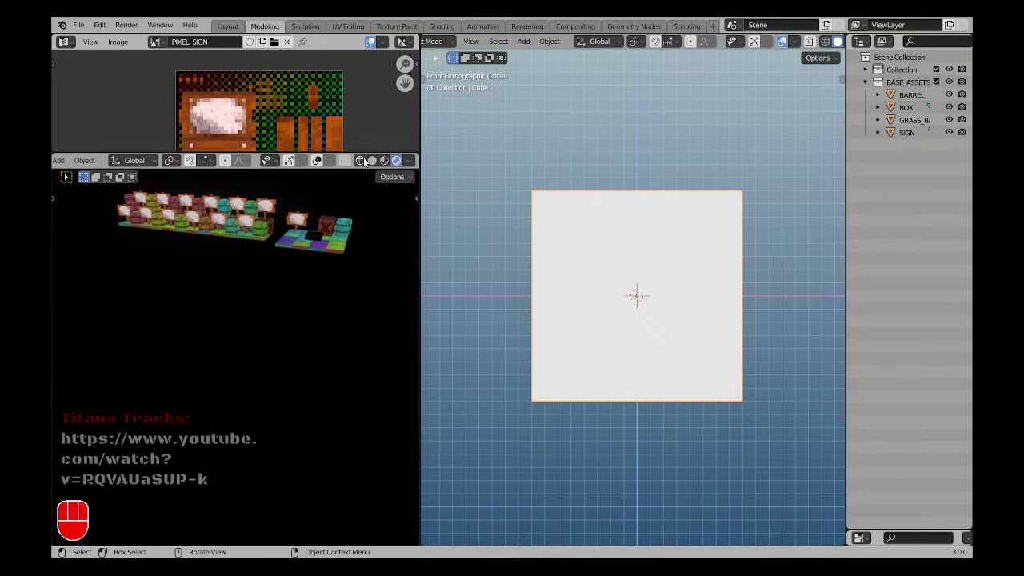
click(371, 161)
scroll(306, 251, up, 3)
middle_drag(307, 250, 270, 303)
scroll(270, 303, up, 3)
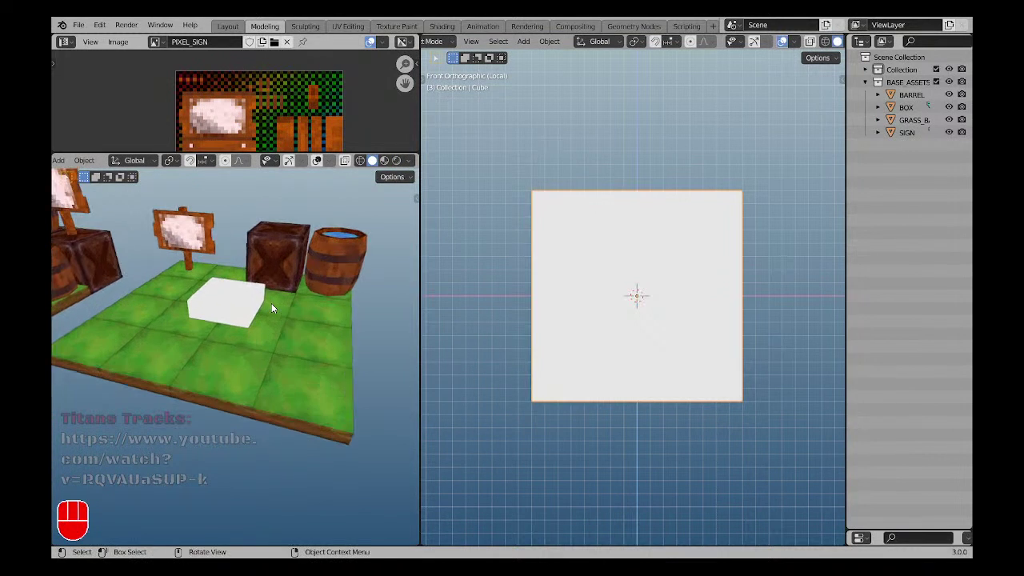
click(396, 161)
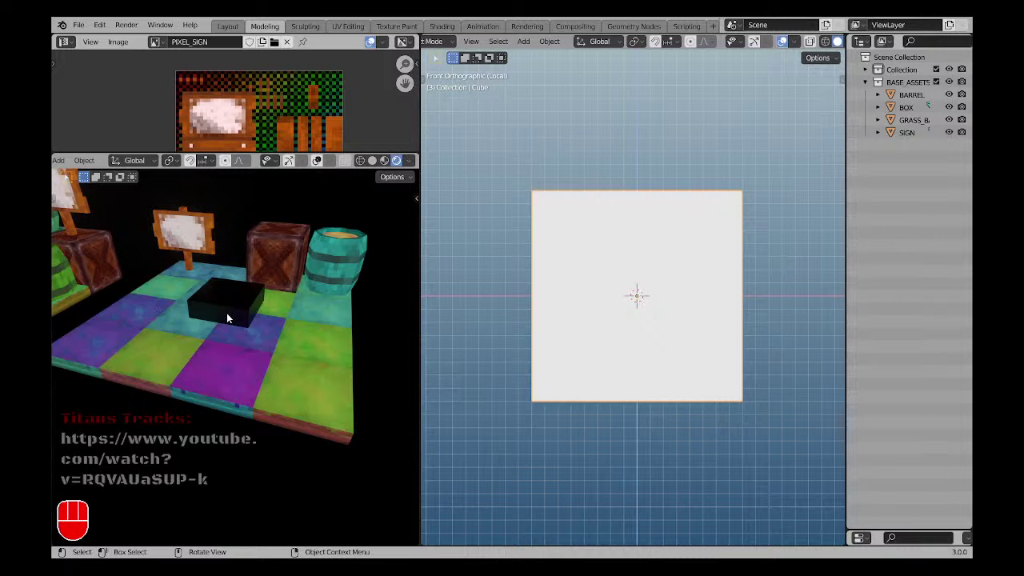
middle_drag(301, 394, 257, 350)
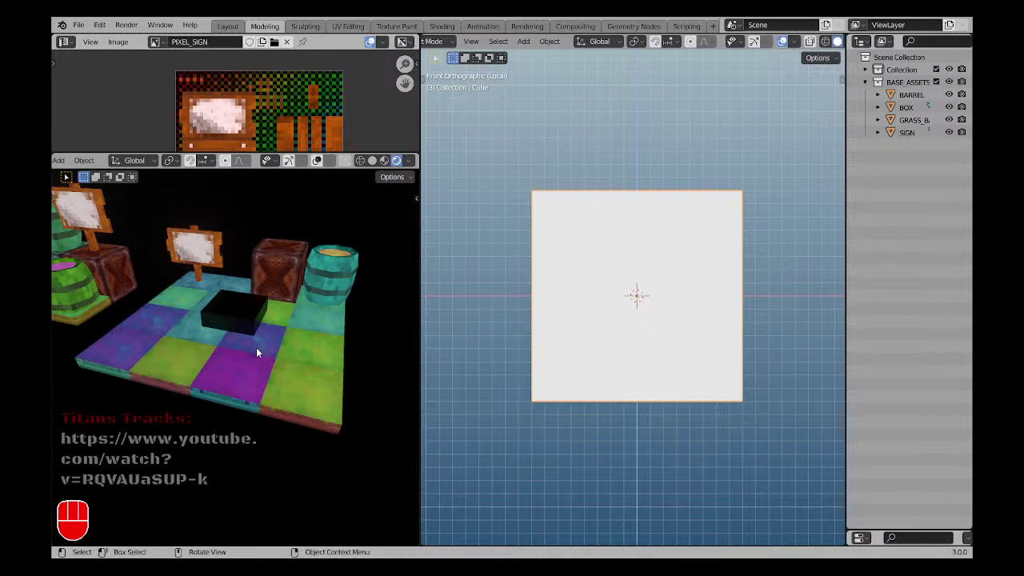
Try placing two linked duplicates of the barrel above the crate and sign in the rendered view, and undo both.
middle_drag(210, 323, 380, 309)
click(379, 310)
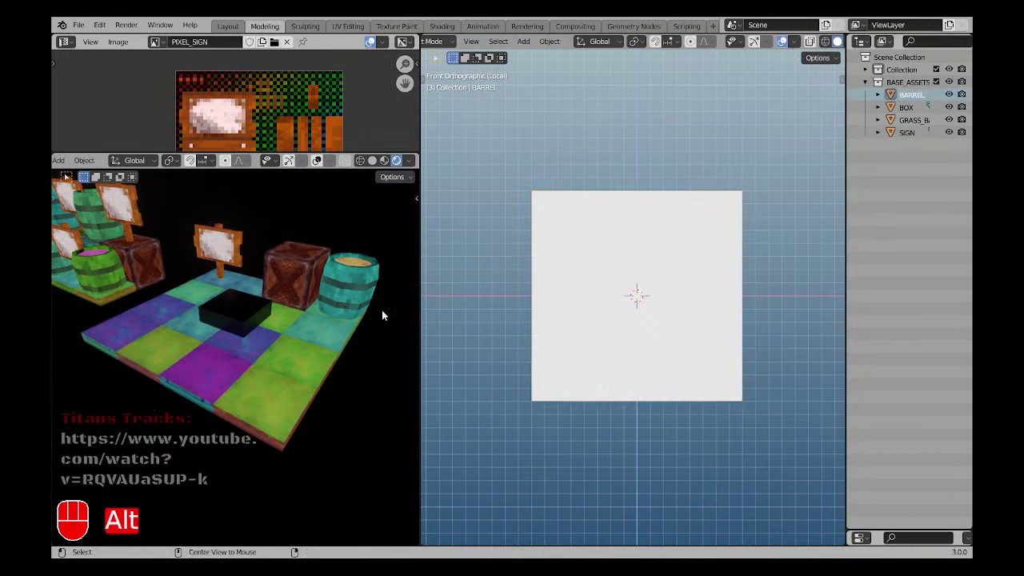
key(alt+d)
click(261, 254)
key(alt+d)
click(344, 244)
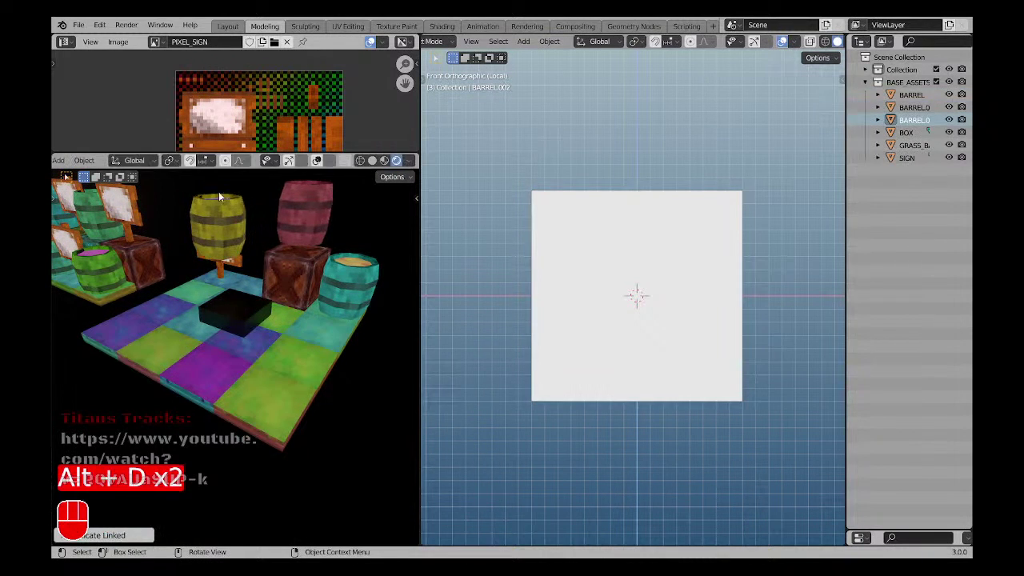
key(ctrl+z)
key(ctrl+z)
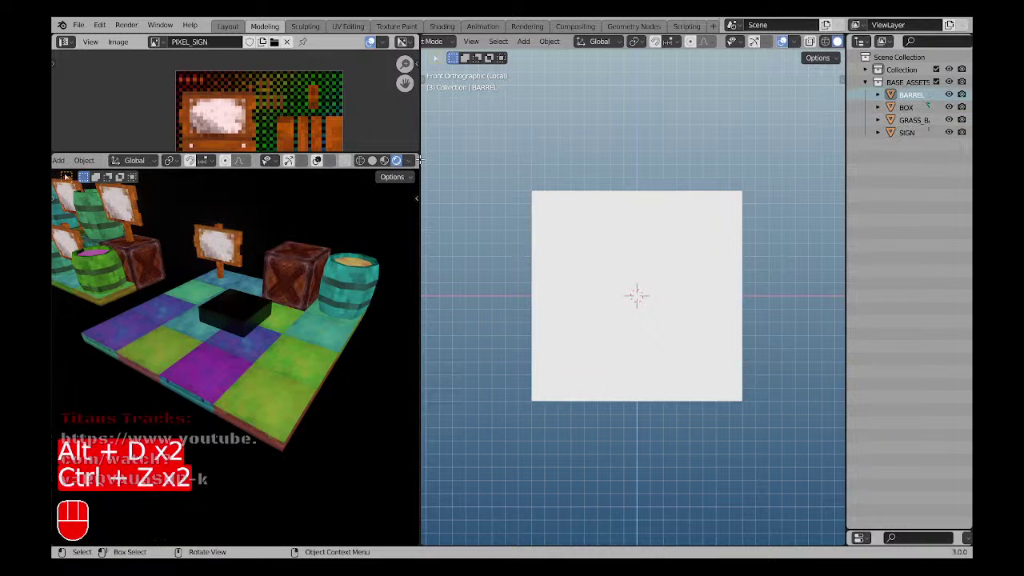
Split the rendered area into two side-by-side 3D views and frame the platform in both.
scroll(669, 280, down, 4)
middle_drag(665, 279, 606, 294)
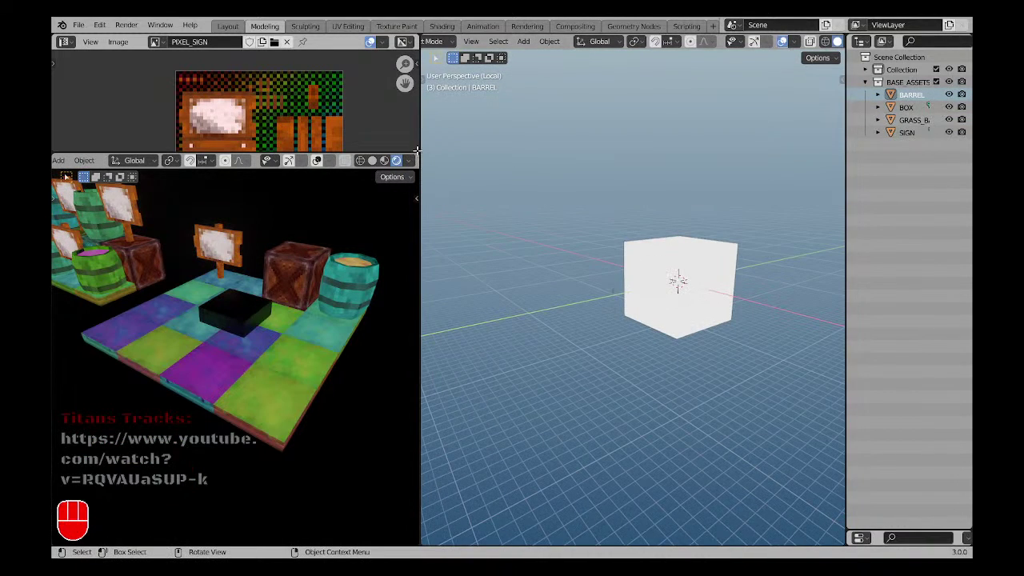
drag(416, 149, 248, 185)
scroll(154, 325, down, 5)
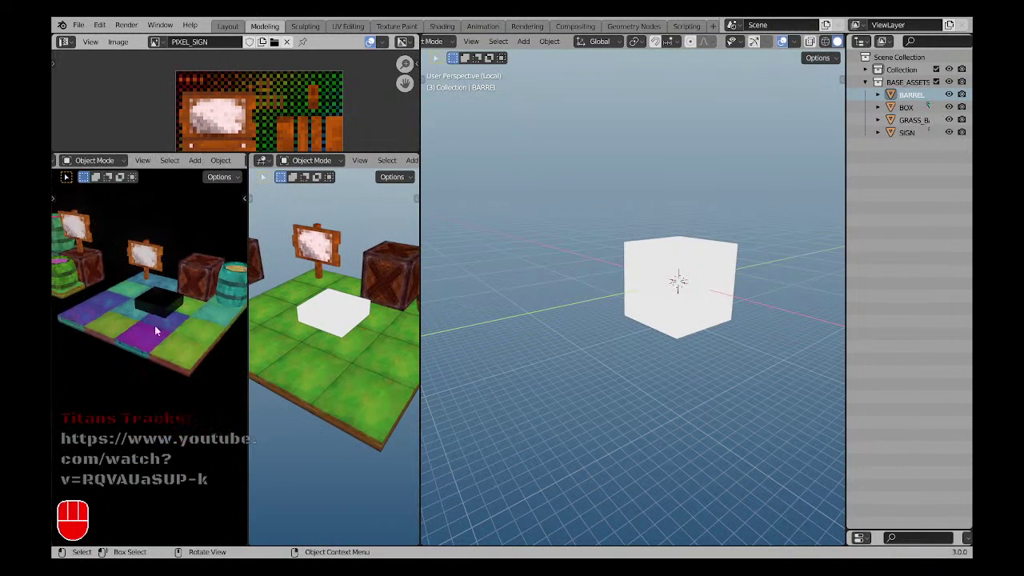
shift+middle_drag(162, 332, 131, 319)
scroll(300, 281, down, 5)
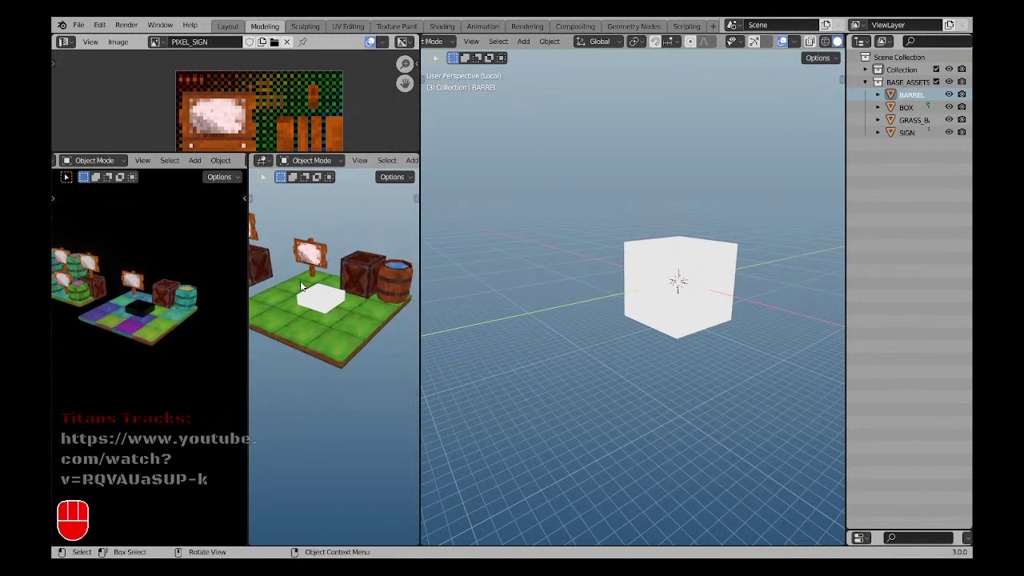
scroll(125, 320, up, 2)
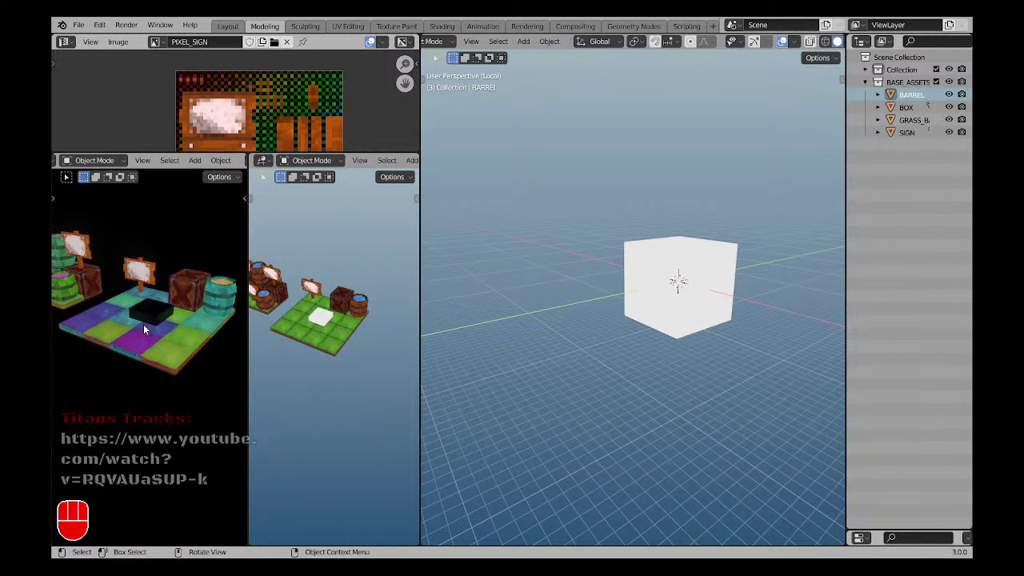
middle_drag(143, 324, 161, 311)
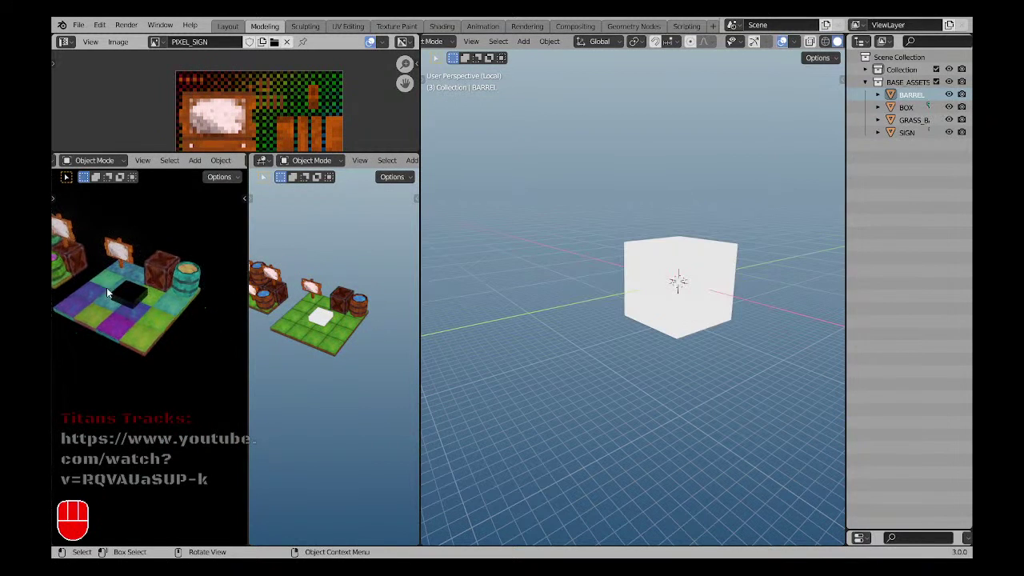
middle_drag(279, 337, 344, 316)
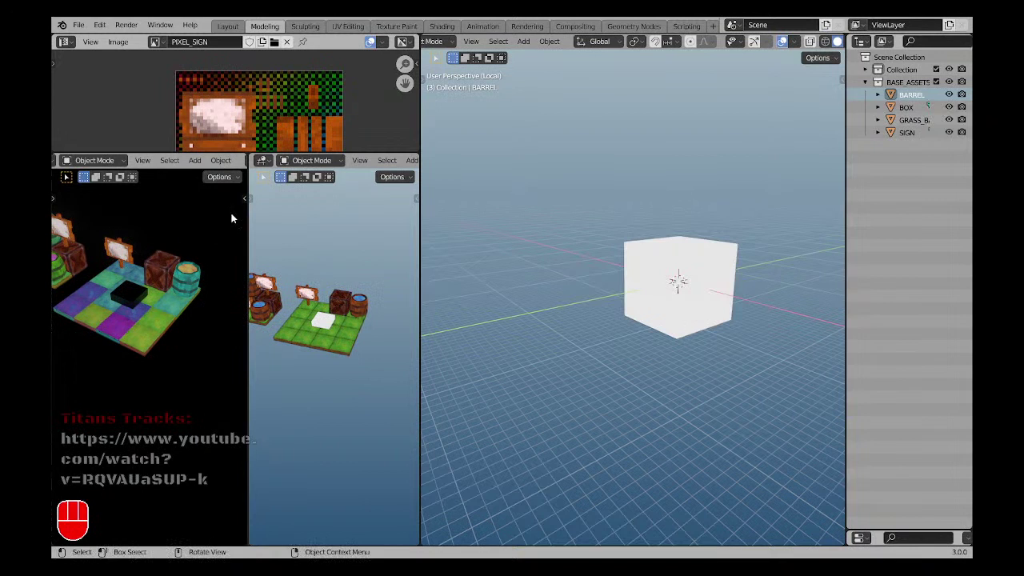
Merge the two small 3D views back into one rendered view and frame the cube in it closely.
drag(246, 156, 352, 224)
scroll(375, 239, up, 3)
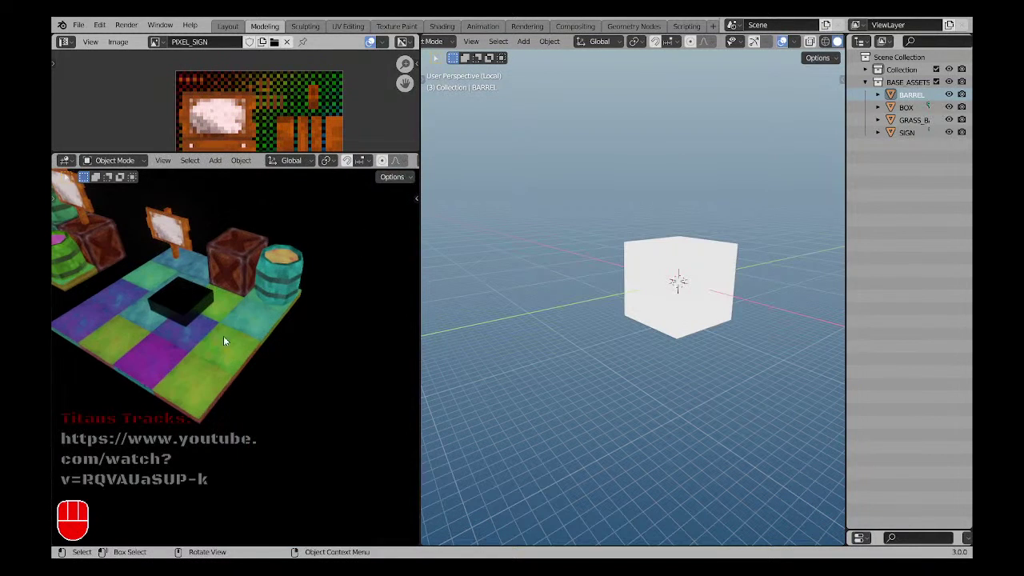
shift+middle_drag(223, 336, 260, 279)
scroll(260, 278, up, 2)
Enlarge the Properties area below the outliner and take the cube out of local view to show the full scene.
click(673, 267)
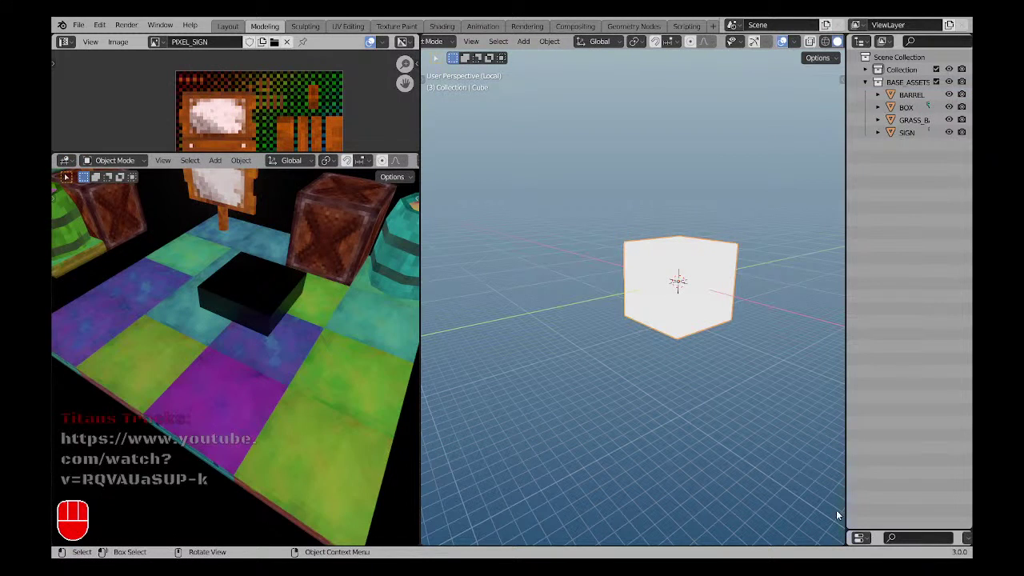
drag(890, 531, 900, 147)
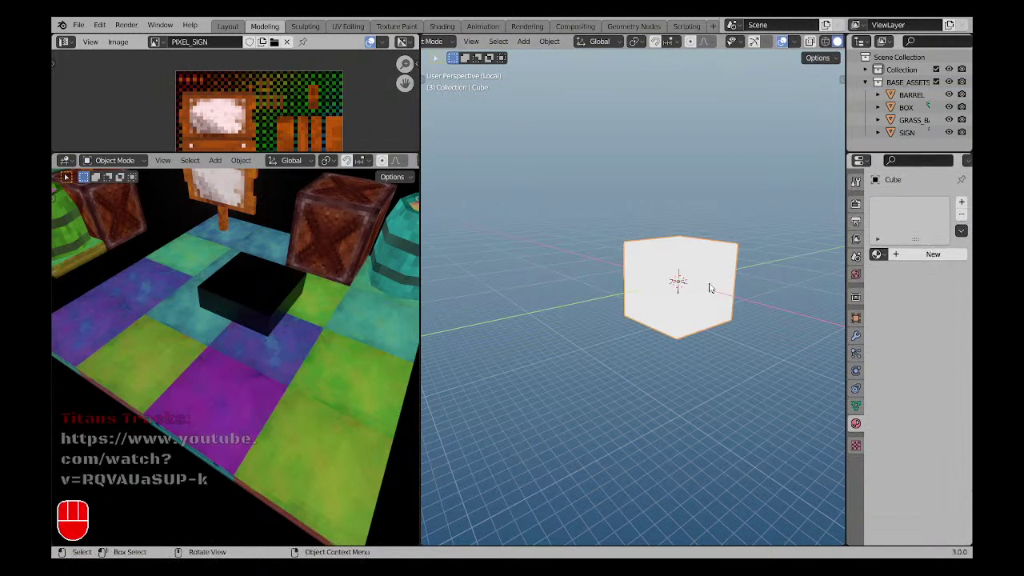
key(KP_1)
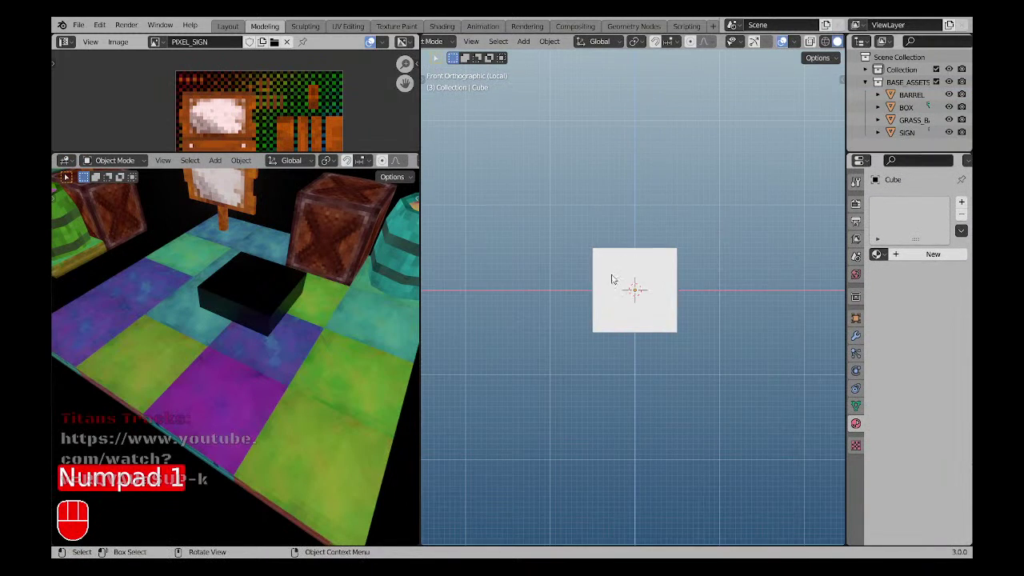
key(Tab)
key(Tab)
key(KP_Divide)
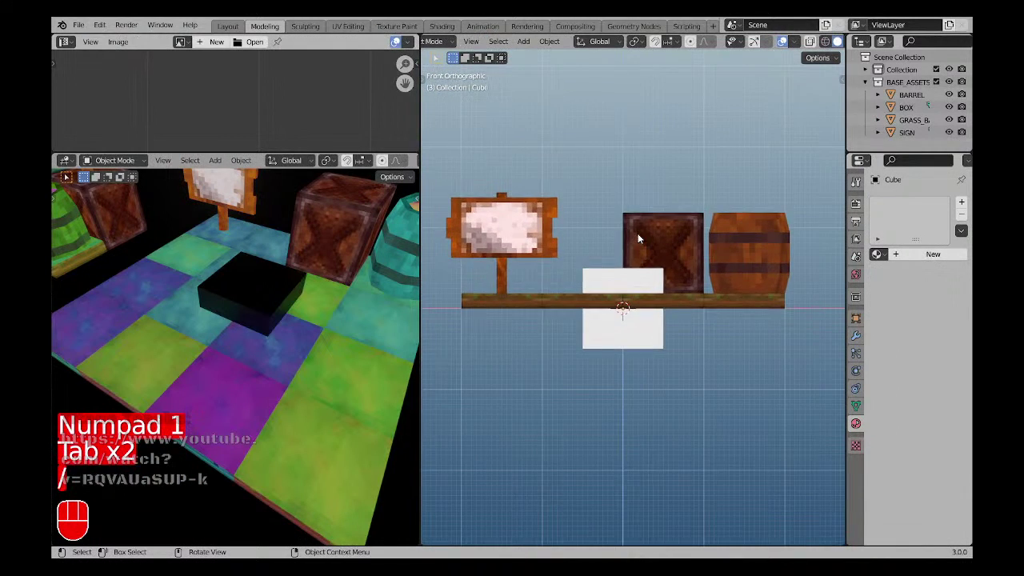
Reselect the cube on the grass platform and enlarge the image area above the rendered view.
middle_drag(637, 238, 616, 286)
key(a)
key(a)
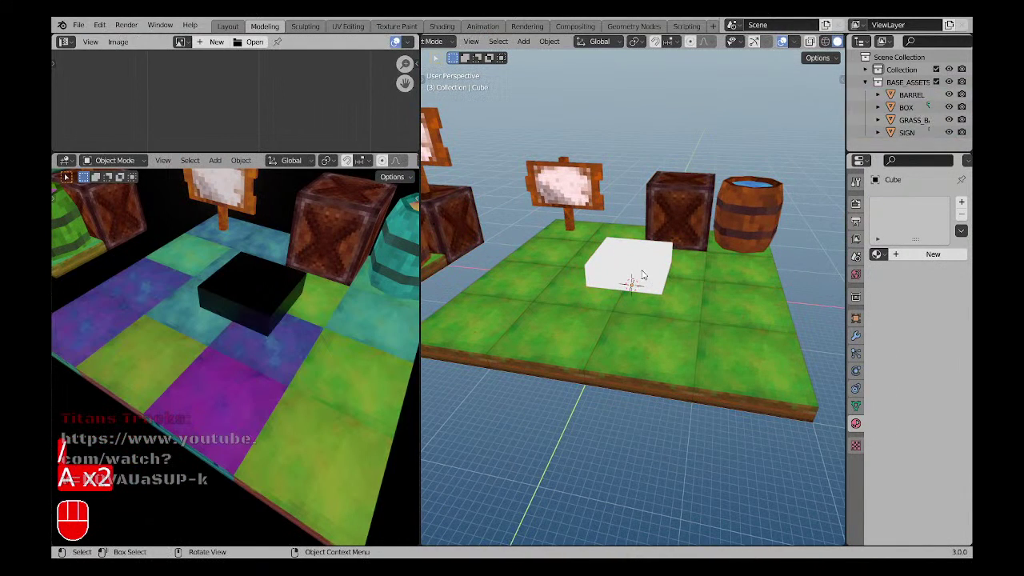
click(645, 275)
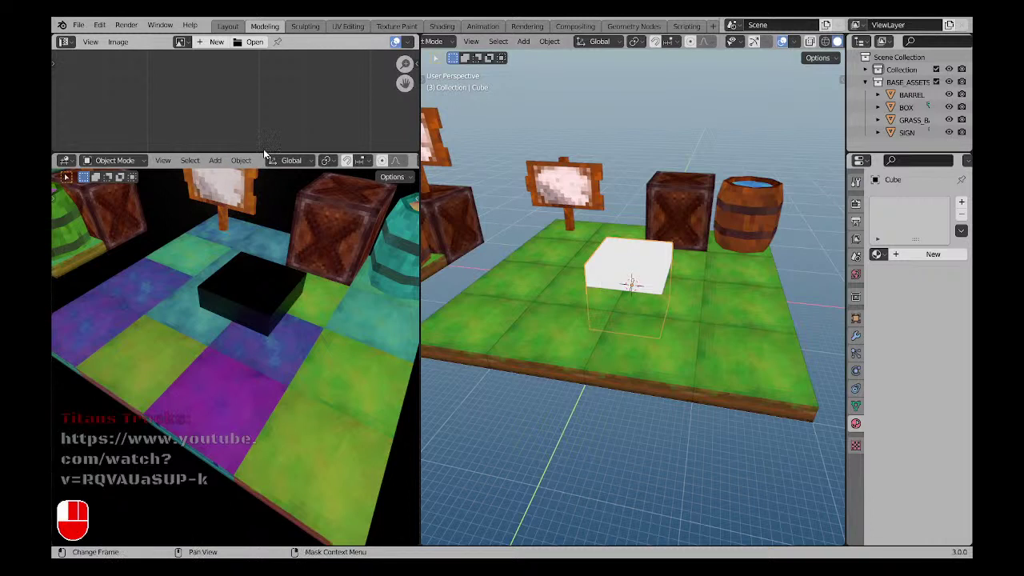
drag(259, 152, 242, 222)
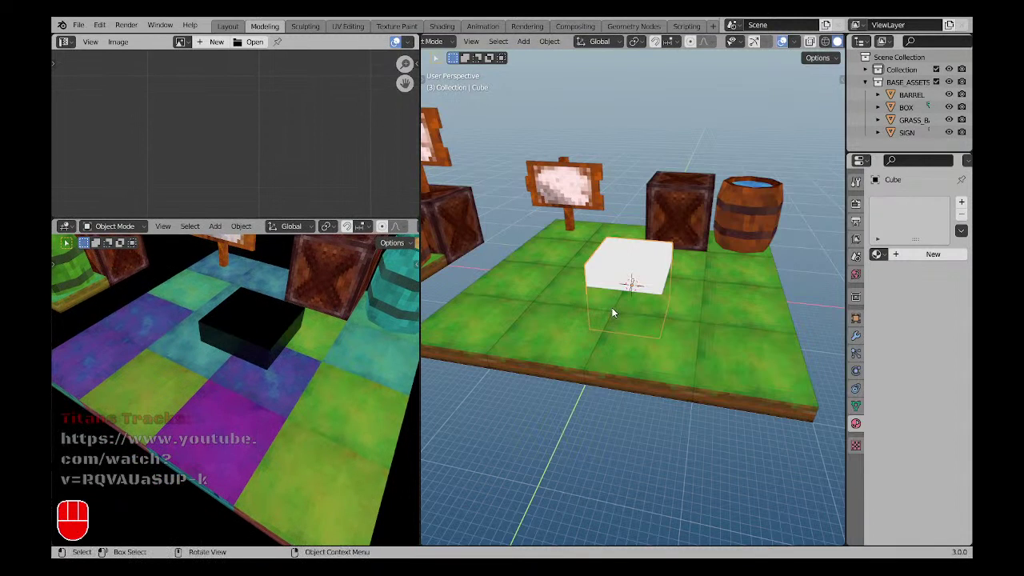
Compare the cube with the crate and the platform edge in front orthographic view.
key(KP_1)
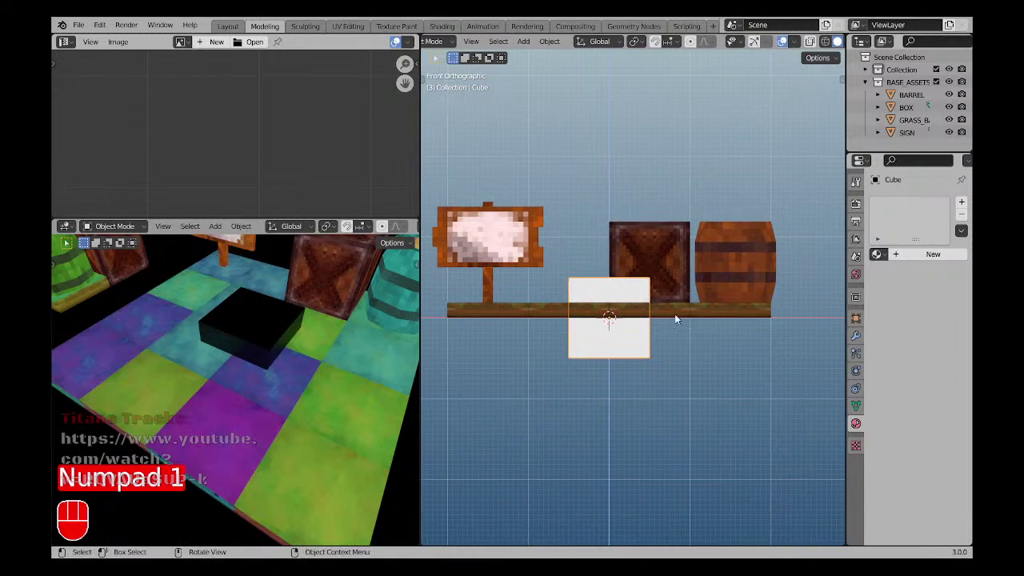
scroll(599, 320, up, 2)
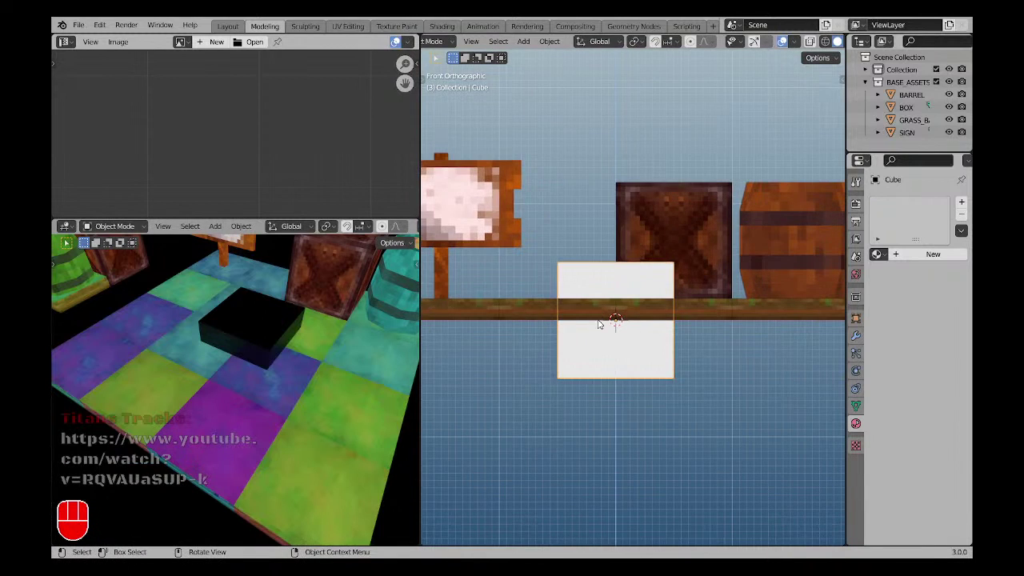
middle_drag(727, 299, 750, 353)
key(KP_1)
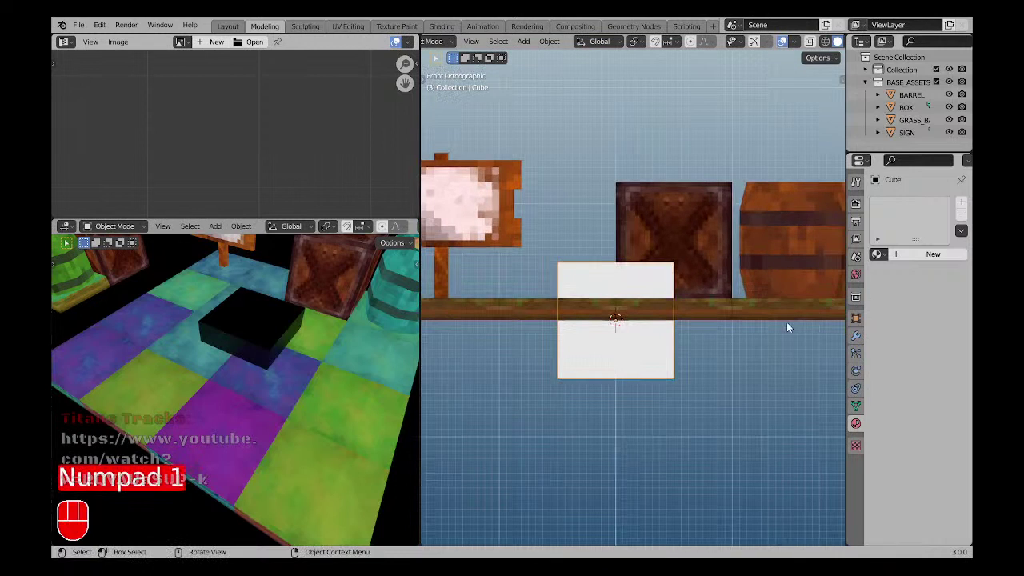
Isolate the cube in local view and select all of its geometry in edit mode, seen from the front.
key(KP_Divide)
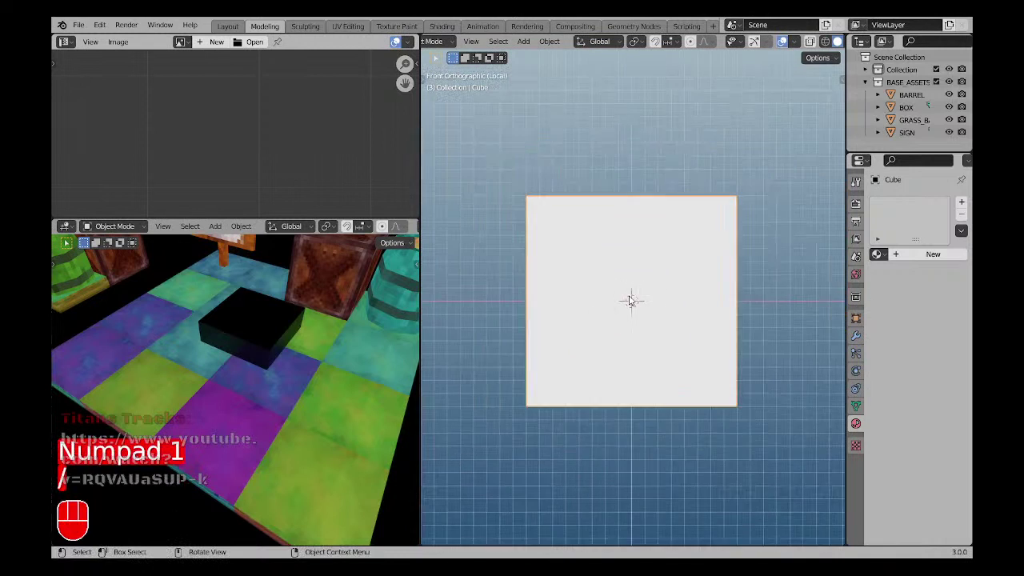
scroll(489, 40, up, 3)
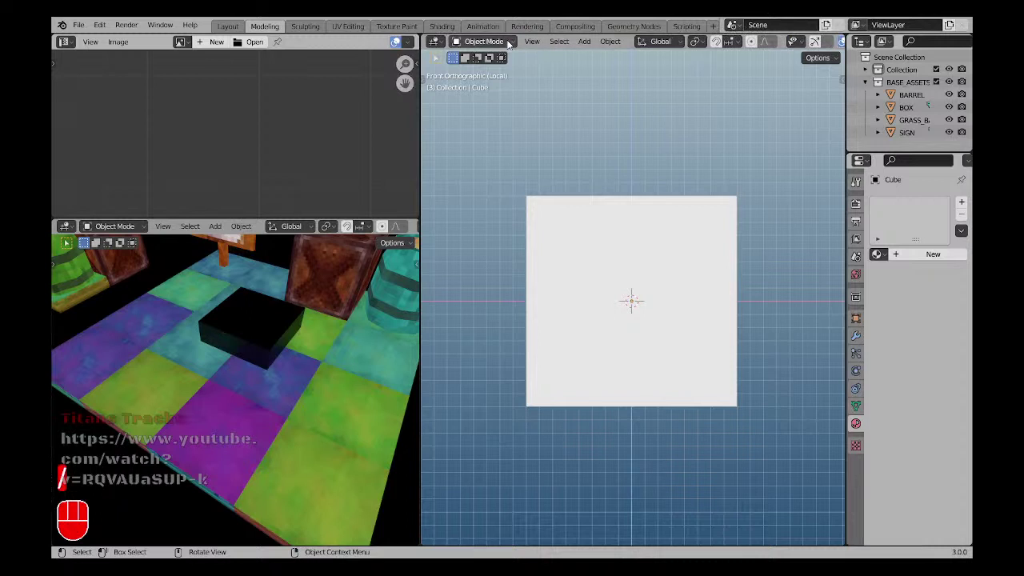
click(566, 230)
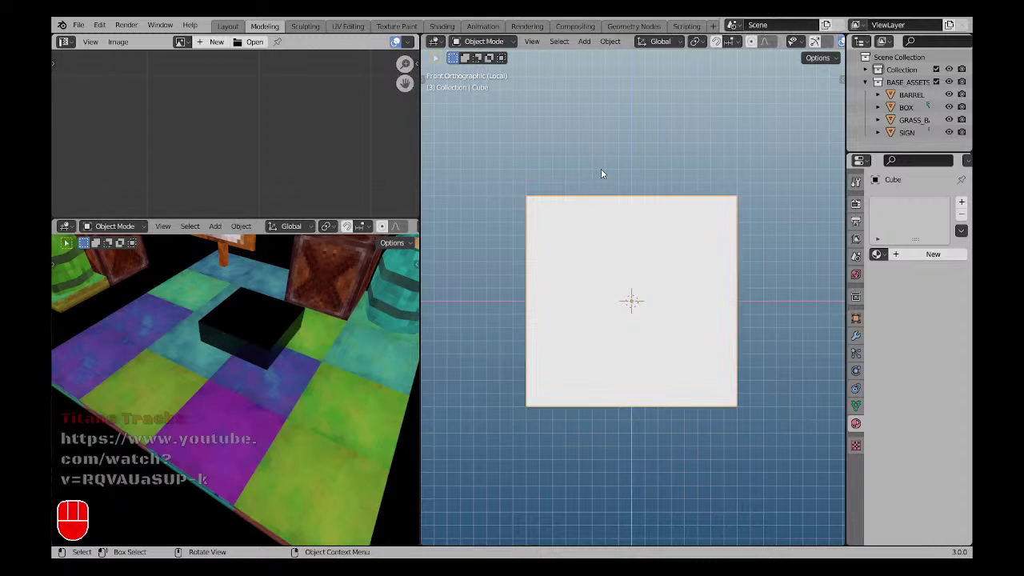
key(Tab)
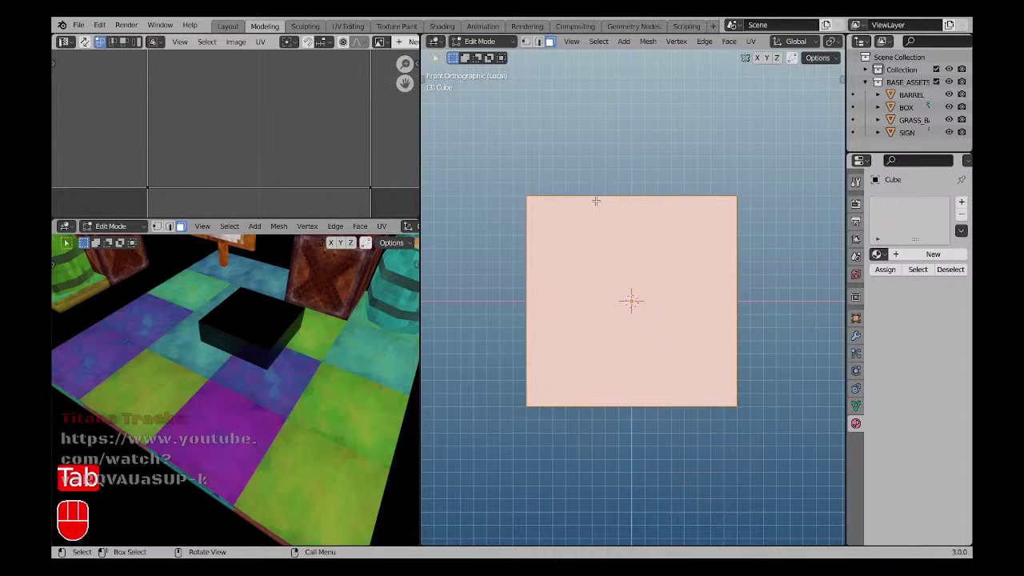
key(a)
middle_drag(585, 231, 609, 264)
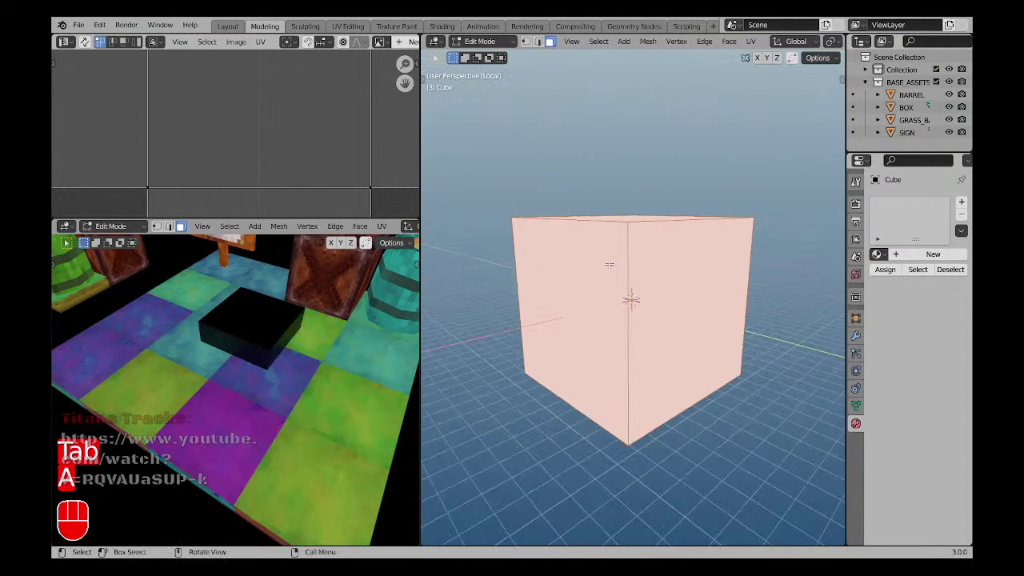
key(KP_1)
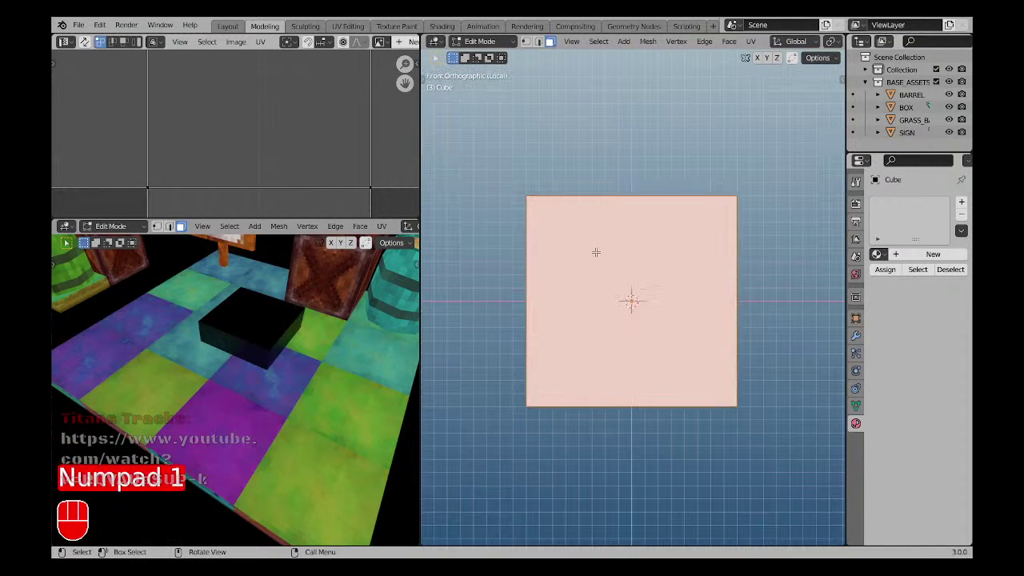
shift+middle_drag(644, 308, 614, 302)
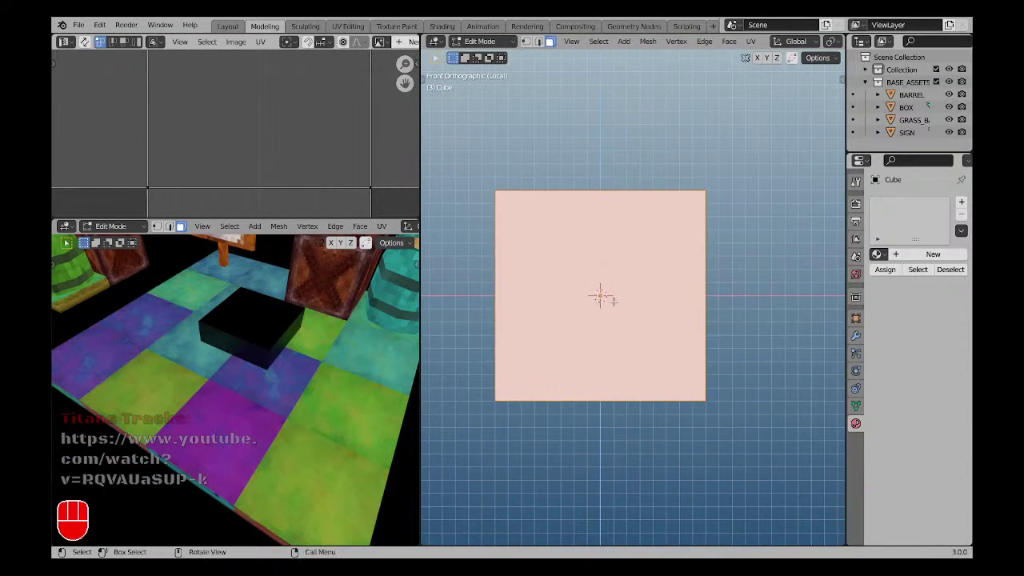
scroll(575, 300, up, 1)
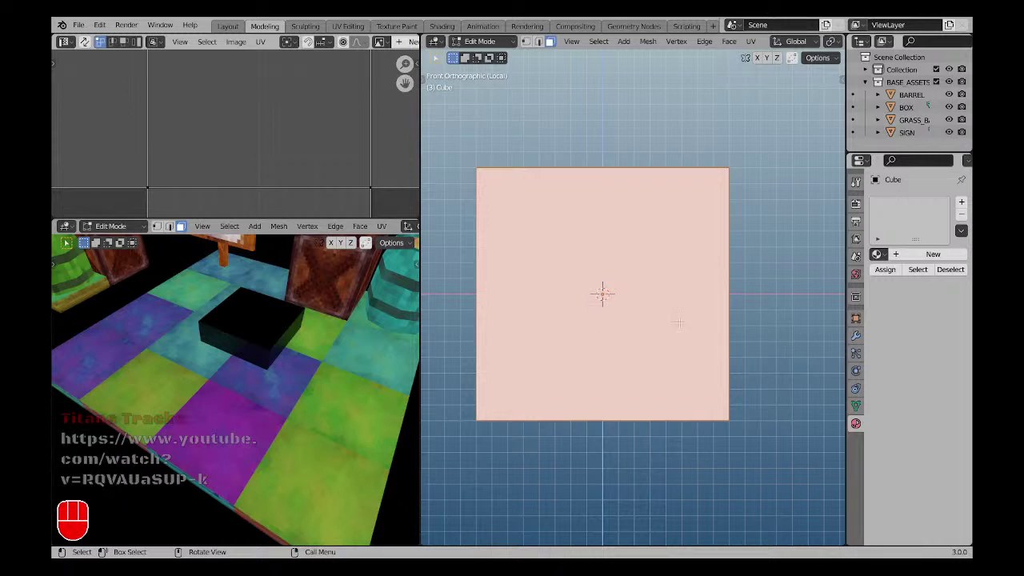
Raise the cube's mesh along Z in snapped increments until its base sits on the object origin, and return to object mode.
key(g)
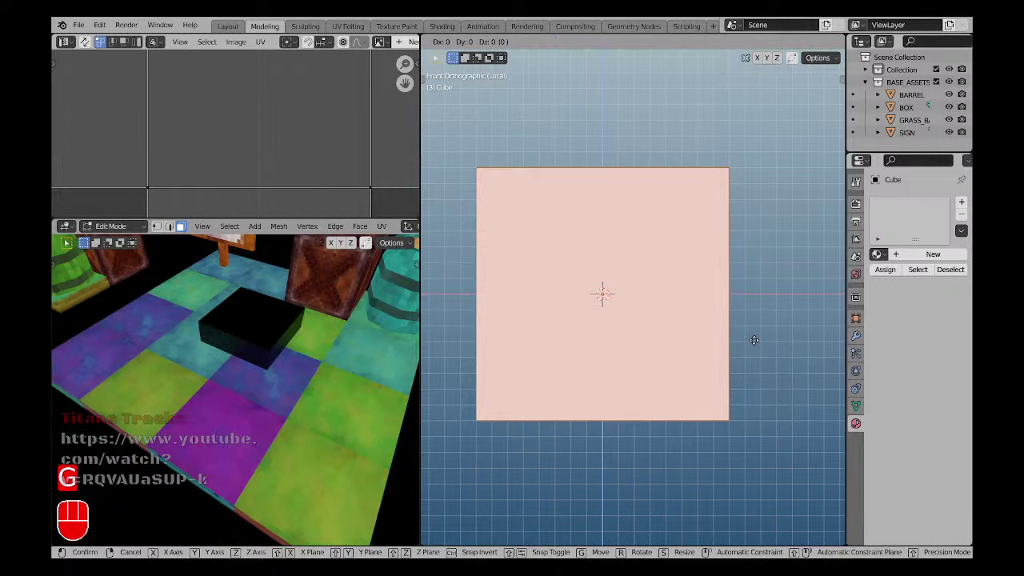
key(x)
key(z)
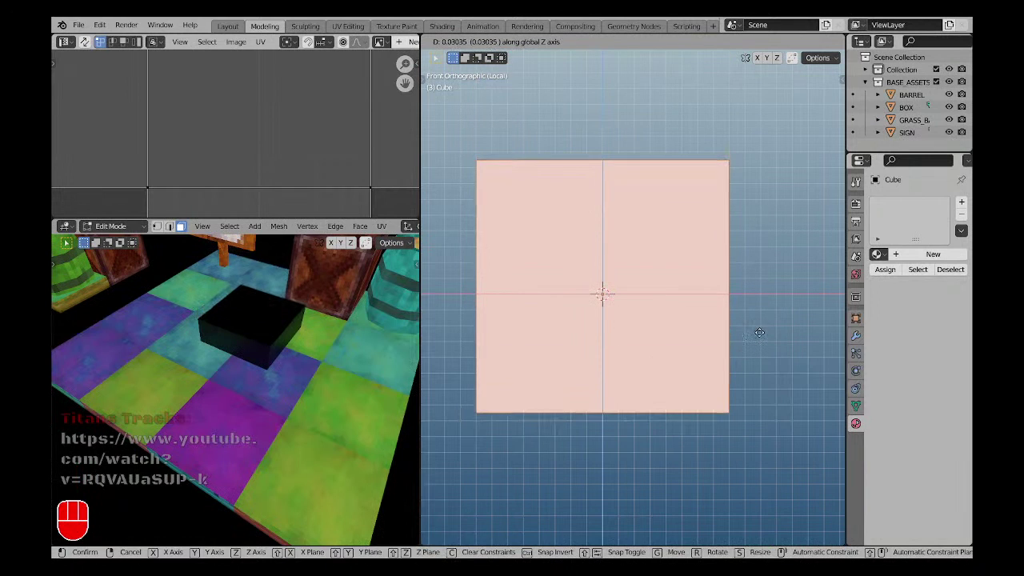
key(ctrl)
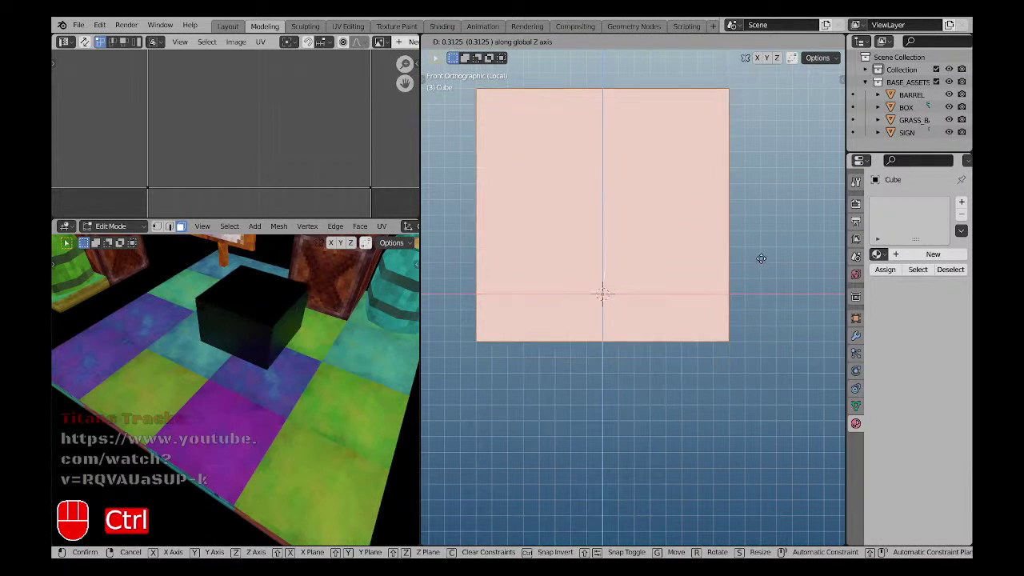
click(764, 218)
middle_drag(764, 219, 588, 312)
key(Tab)
key(KP_1)
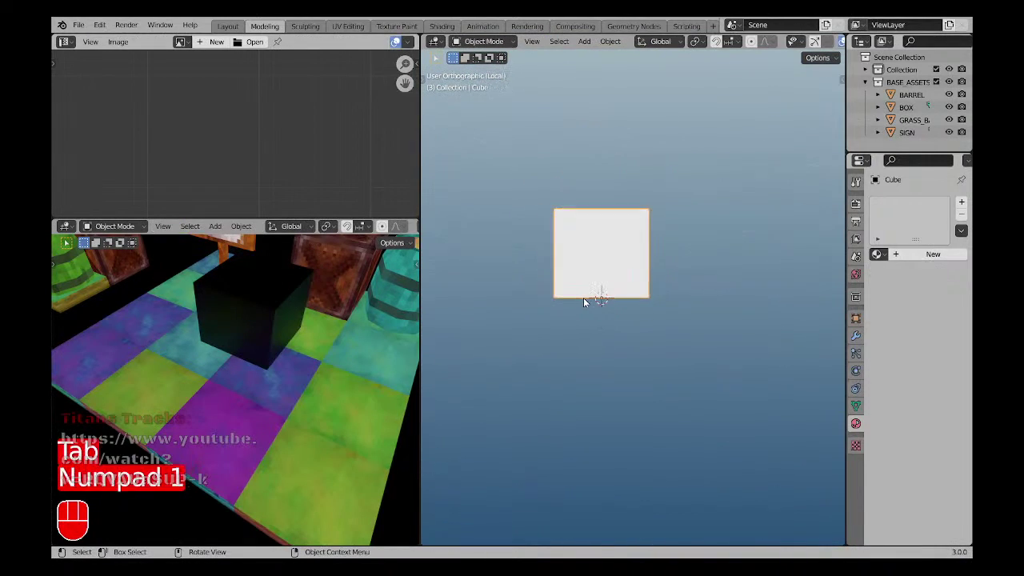
Bring the full scene back and raise the cube 0.1875 along Z so its base rests on the grass surface.
key(KP_Divide)
scroll(624, 300, up, 2)
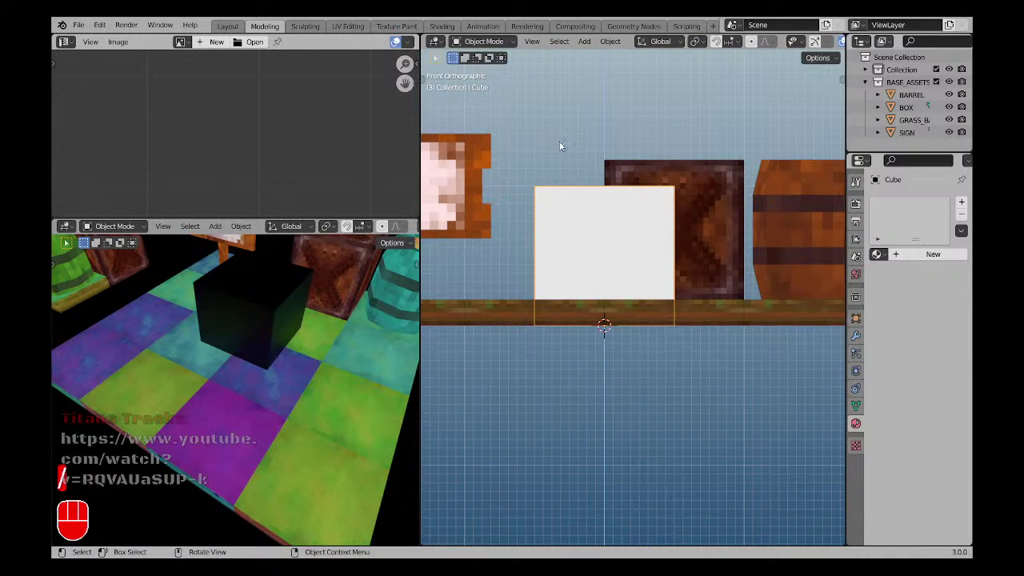
key(g)
key(z)
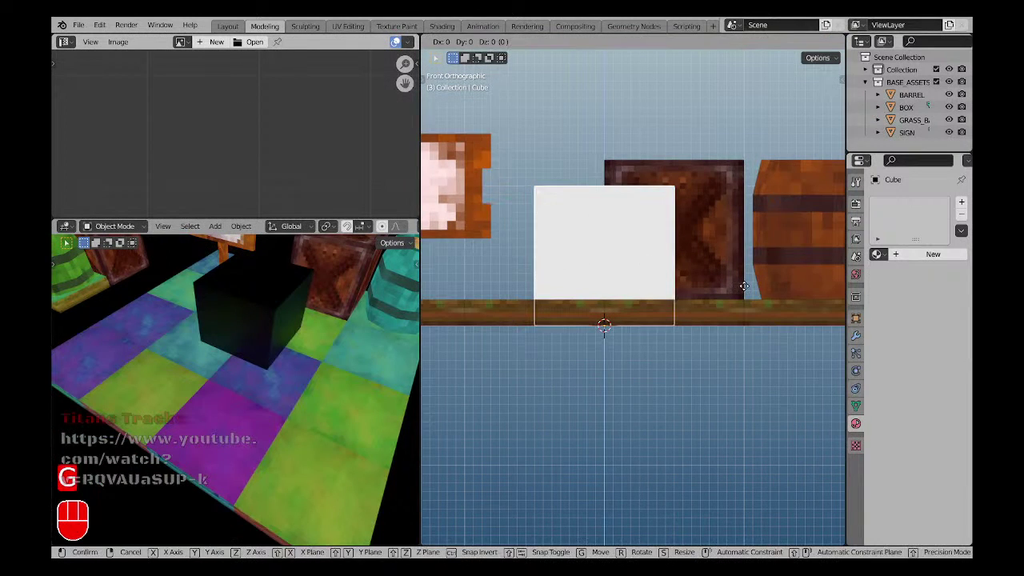
key(ctrl)
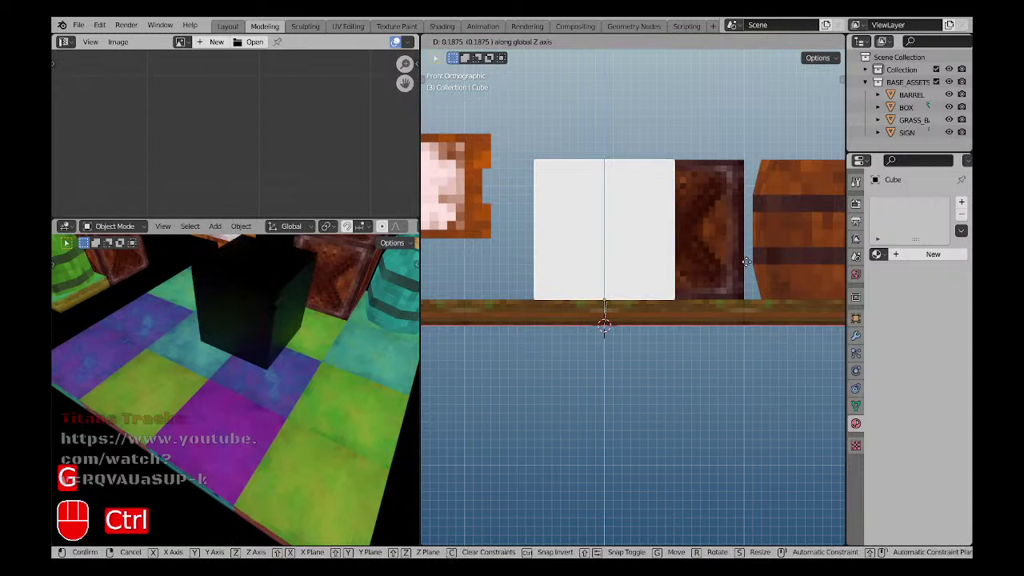
click(663, 288)
middle_drag(663, 288, 670, 223)
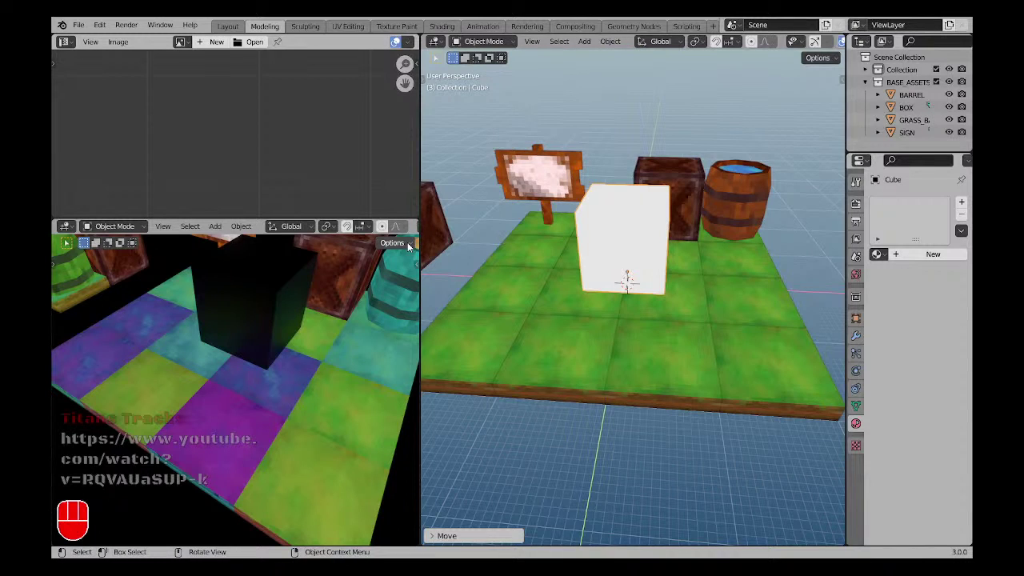
Add a new material to the cube in a widened Properties area and make its base colour light green.
click(906, 254)
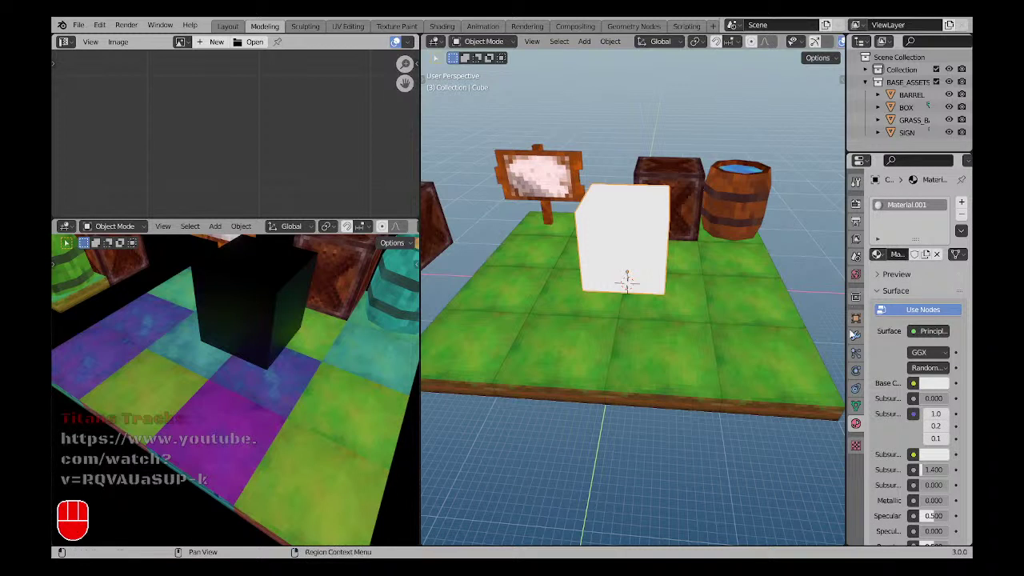
drag(846, 330, 747, 324)
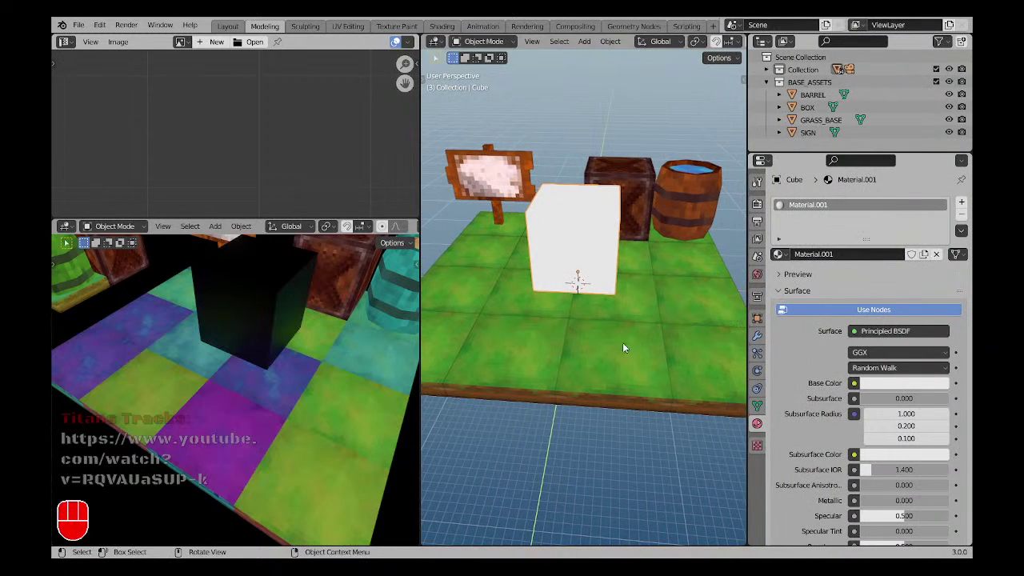
click(911, 384)
drag(895, 339, 917, 340)
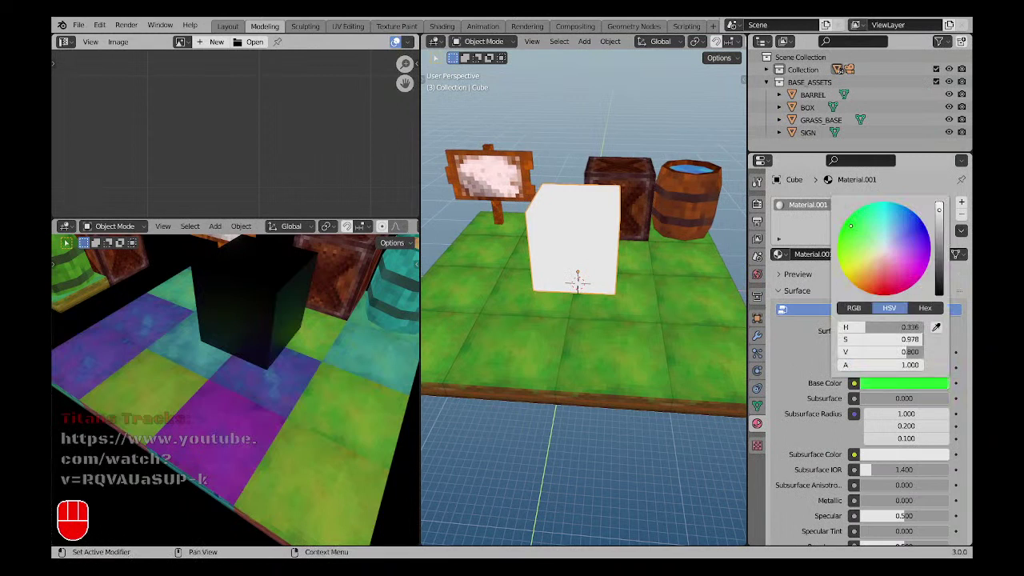
key(Tab)
key(Tab)
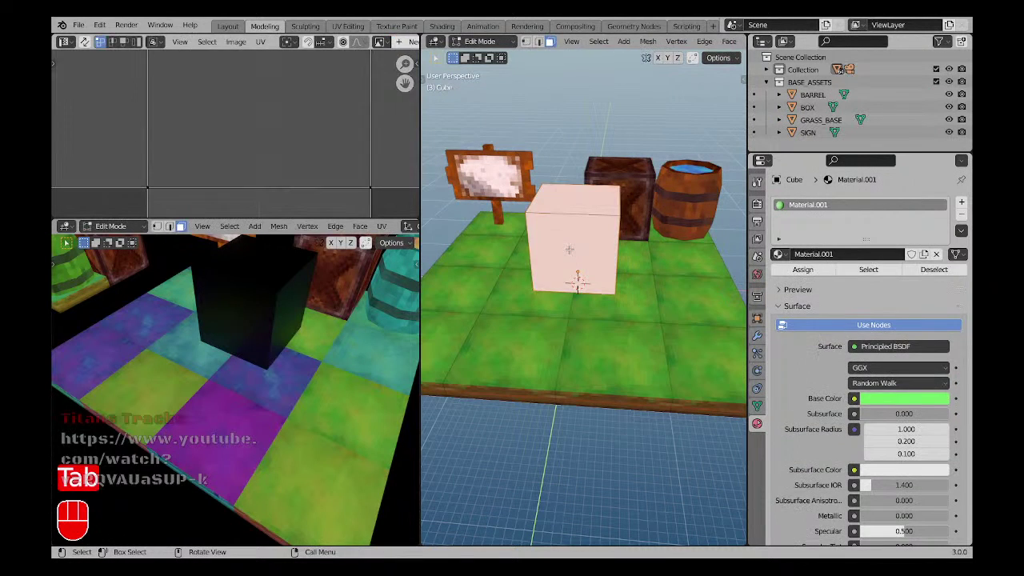
key(a)
key(a)
click(585, 223)
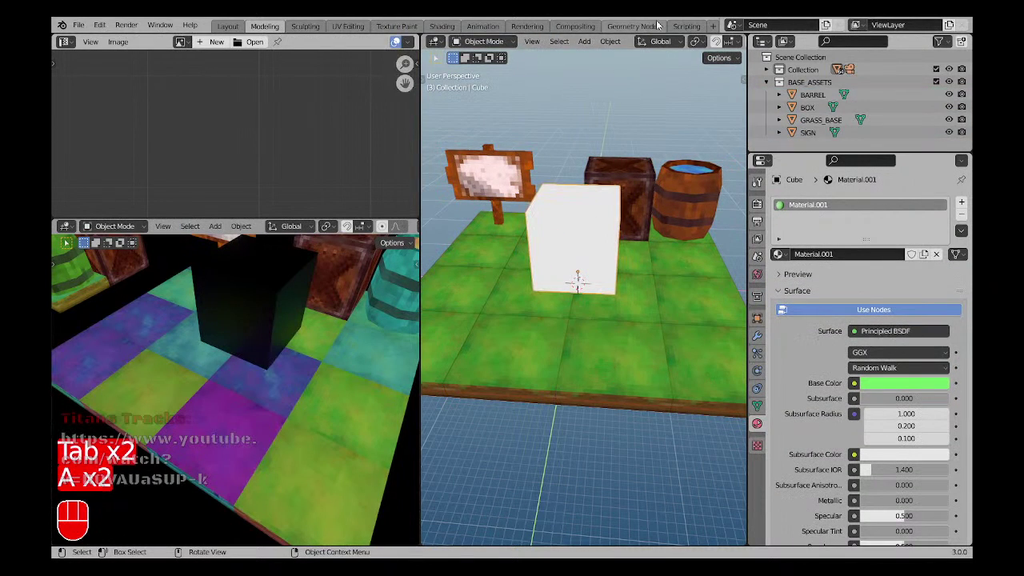
Check the cube's green material in Material Preview shading and return the main view to solid shading.
scroll(662, 41, down, 5)
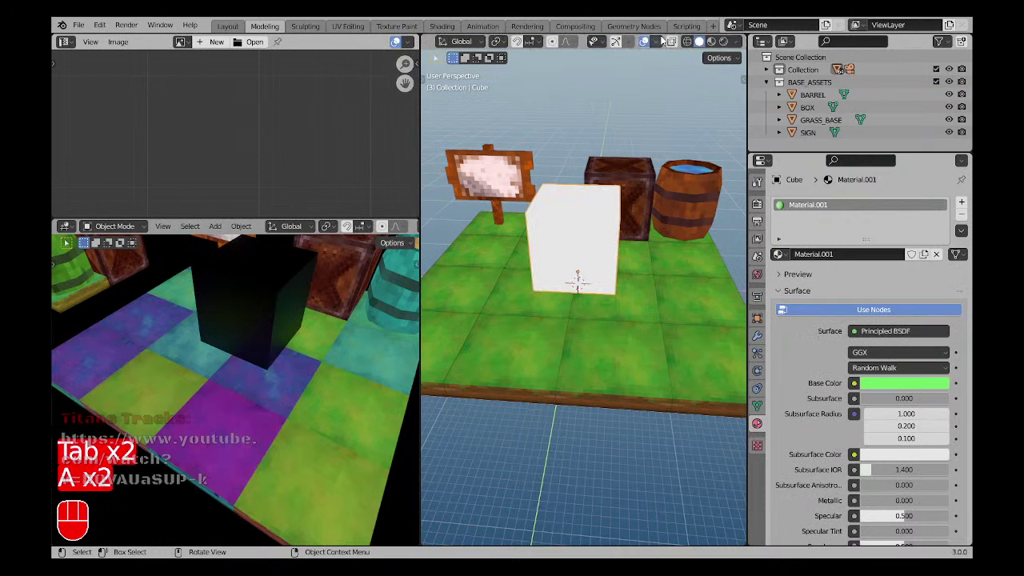
click(735, 42)
click(711, 41)
middle_drag(655, 257, 616, 237)
key(a)
key(a)
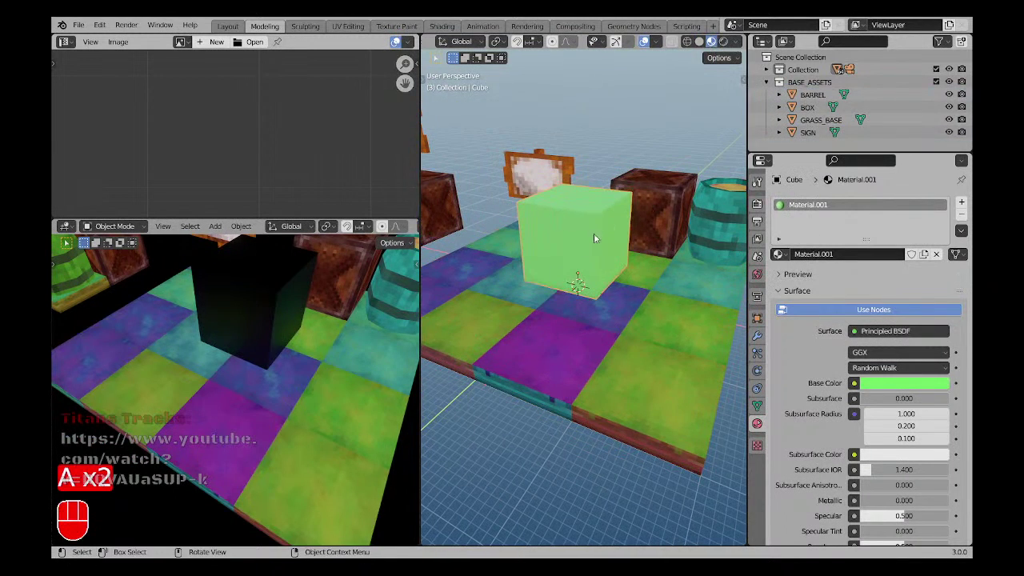
click(699, 42)
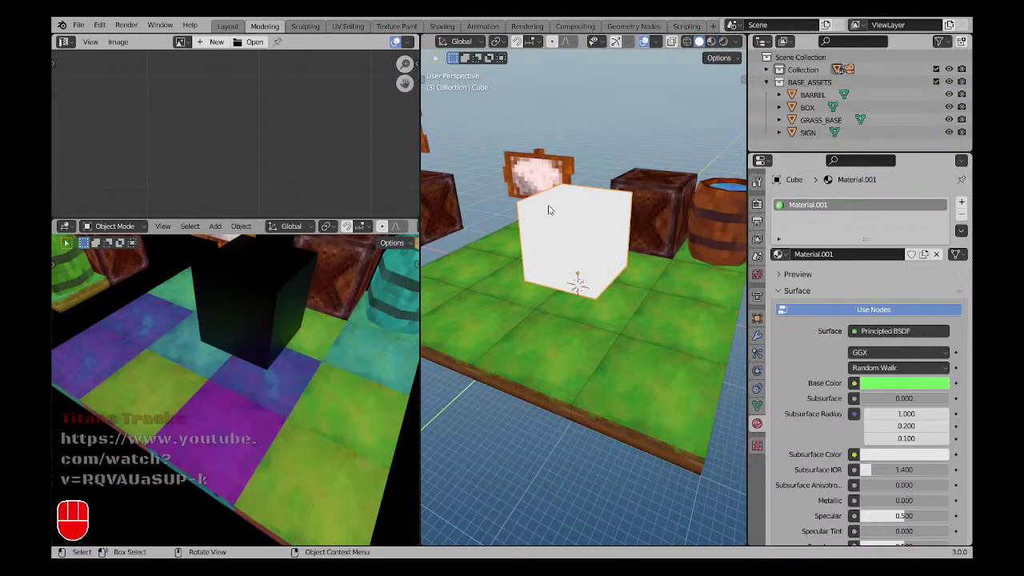
click(565, 176)
click(600, 244)
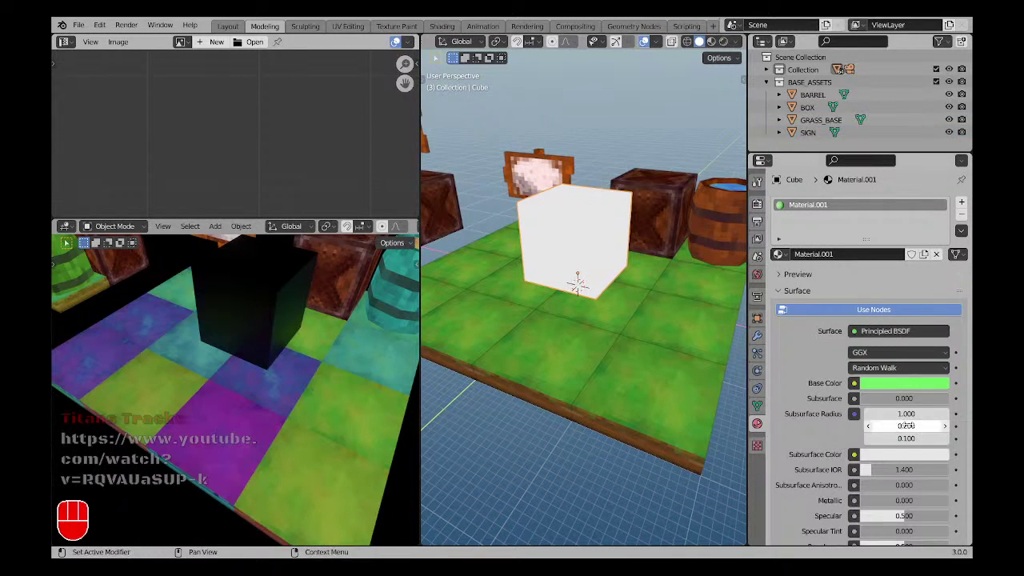
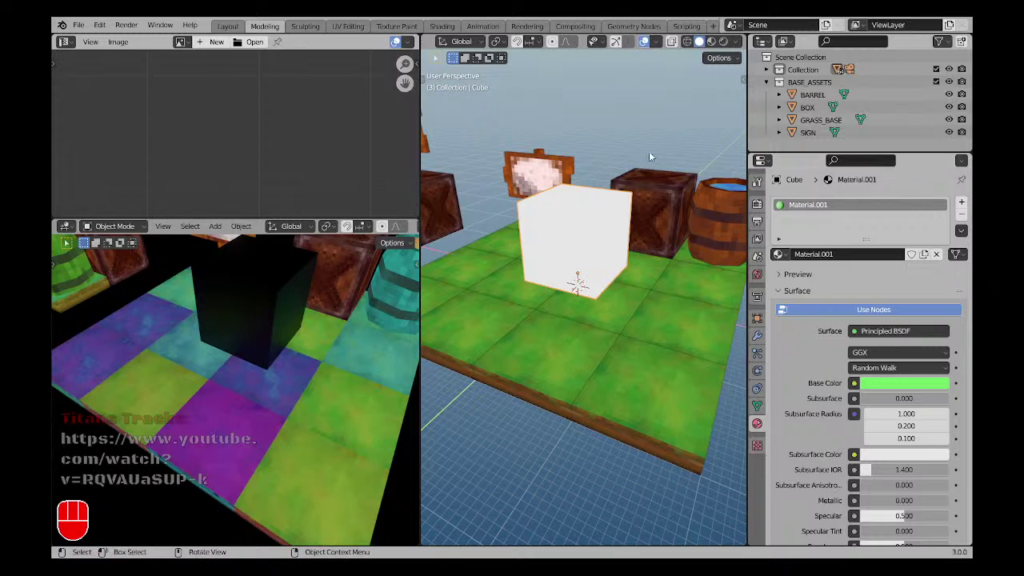
Enlarge the empty image editor area, switch it to the Shader Editor for the cube's material, and hide its sidebar.
click(577, 235)
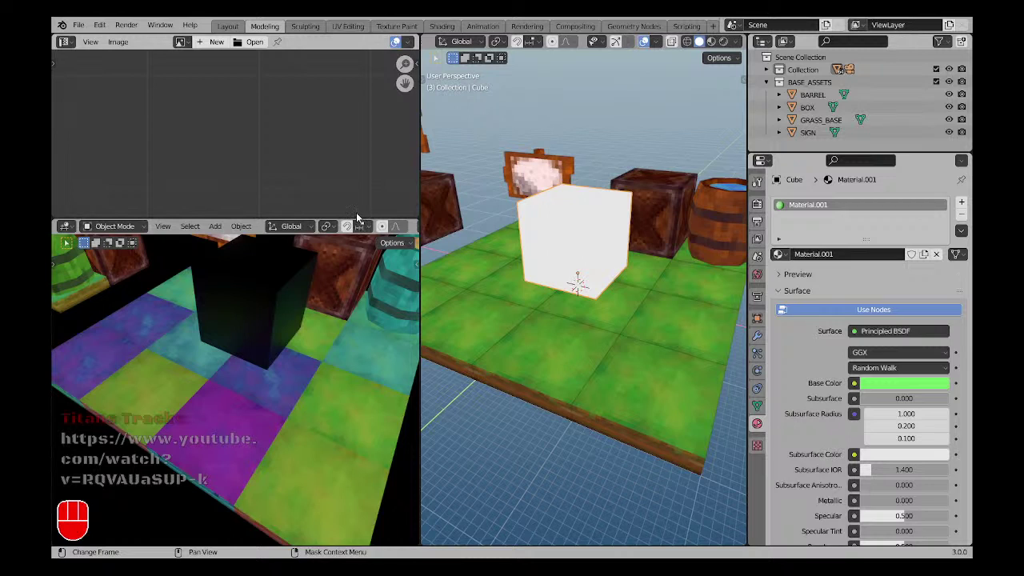
drag(355, 220, 354, 309)
click(64, 42)
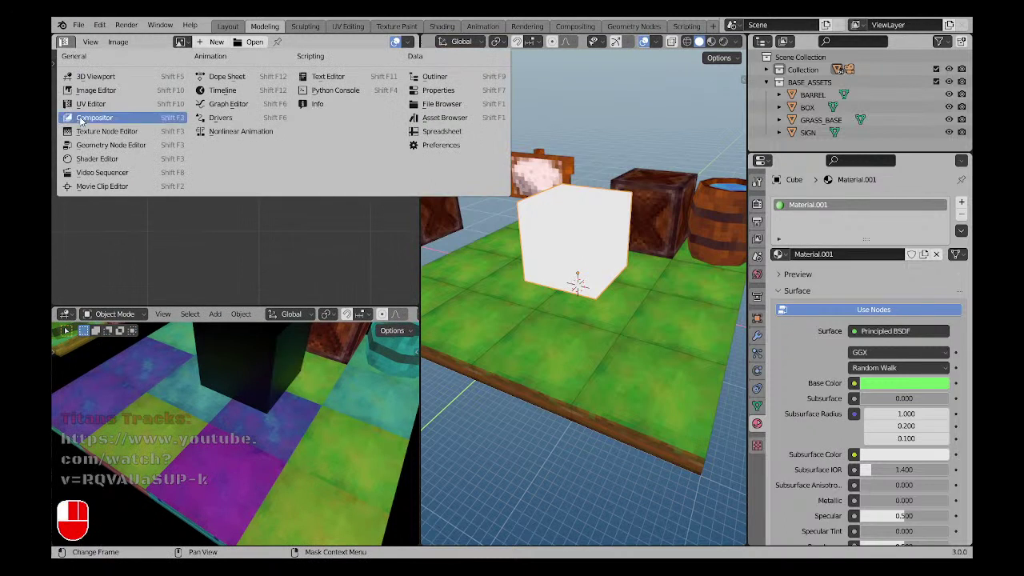
click(98, 159)
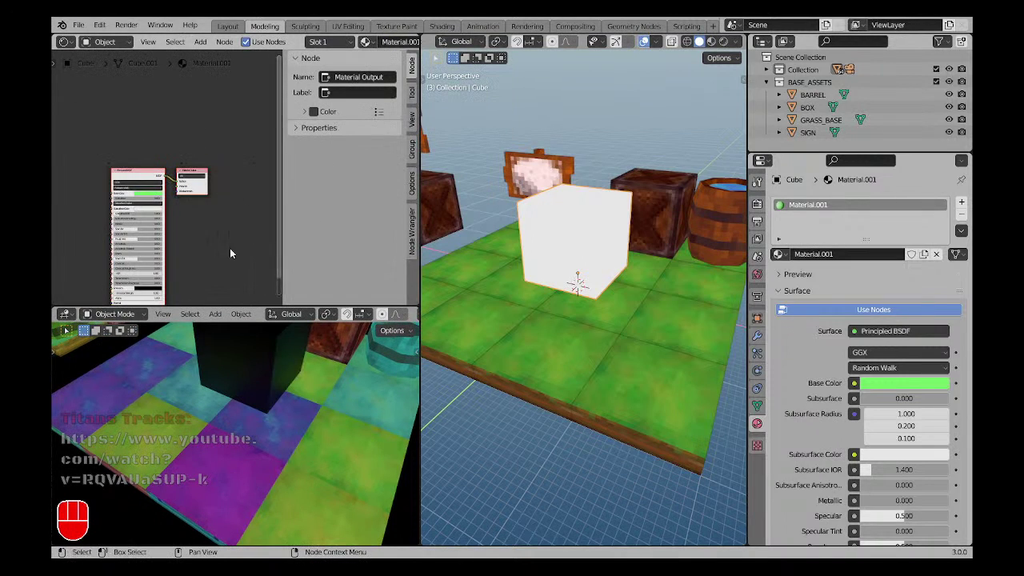
key(n)
scroll(230, 240, up, 3)
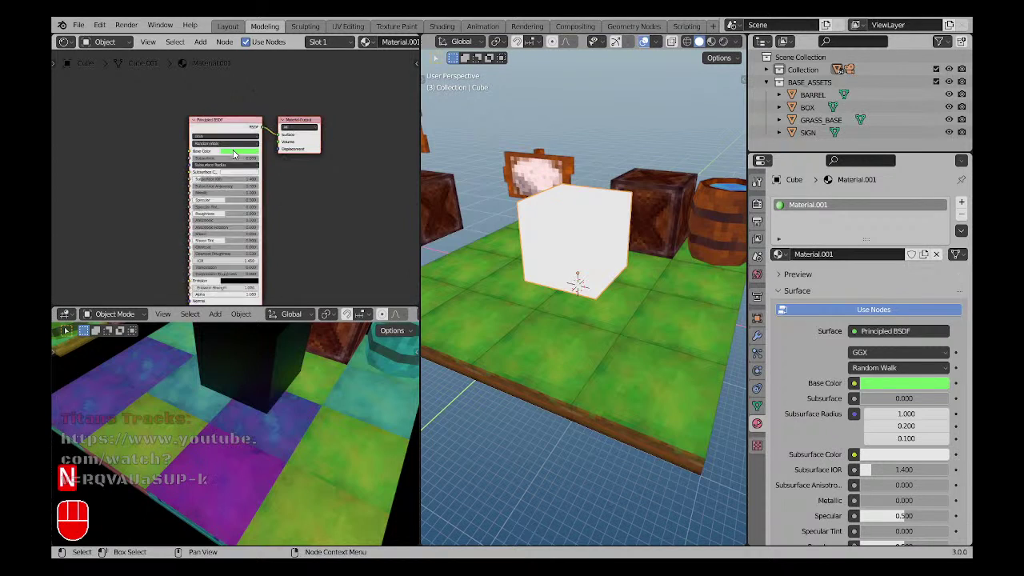
middle_drag(234, 153, 191, 120)
Widen the main 3D viewport by narrowing the material properties area.
scroll(906, 350, down, 6)
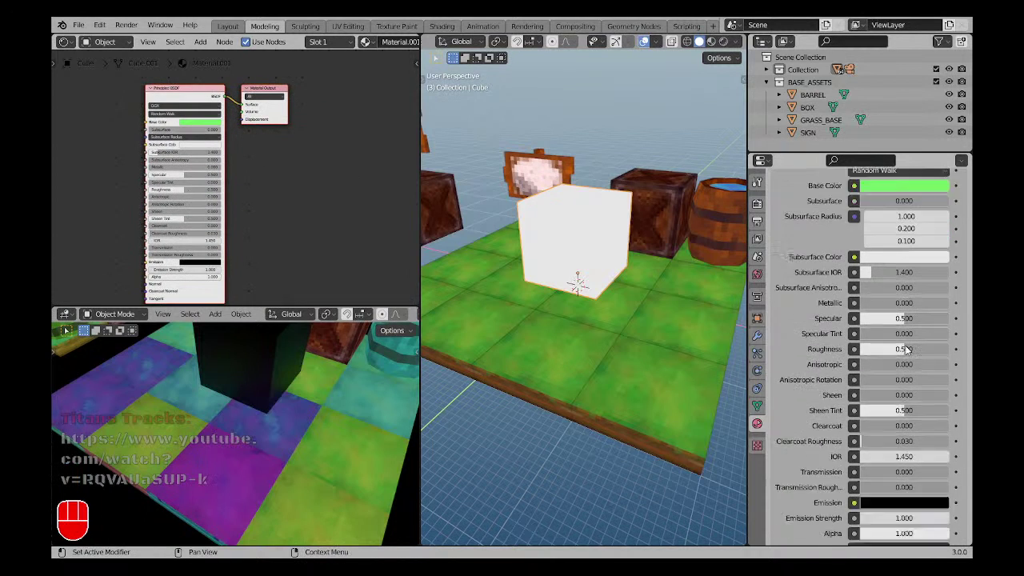
scroll(906, 349, down, 1)
drag(748, 257, 895, 254)
middle_drag(720, 247, 679, 242)
scroll(80, 144, up, 1)
scroll(125, 103, down, 2)
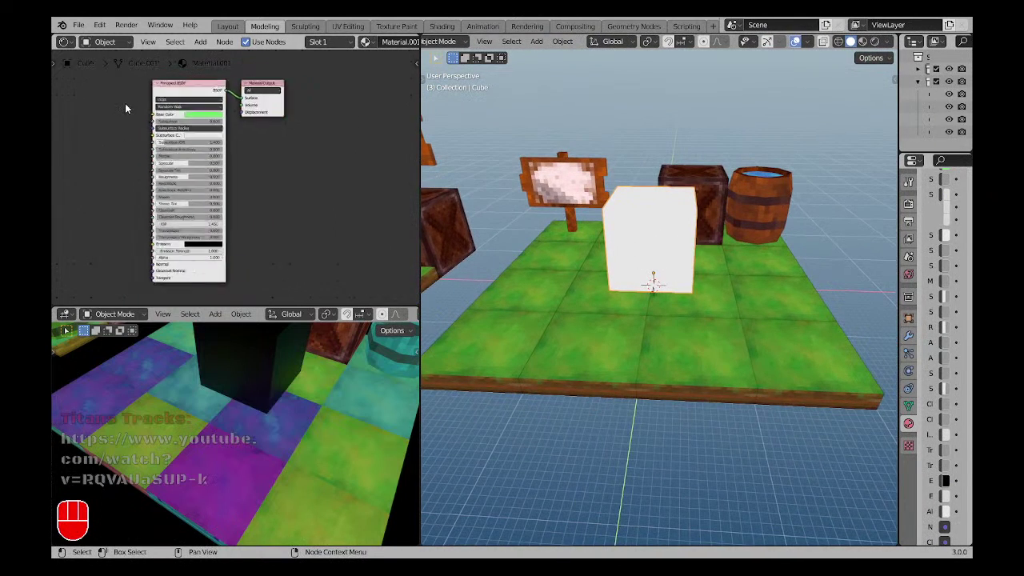
Rename the cube's material as CUBE.
middle_drag(125, 103, 210, 155)
scroll(210, 155, up, 1)
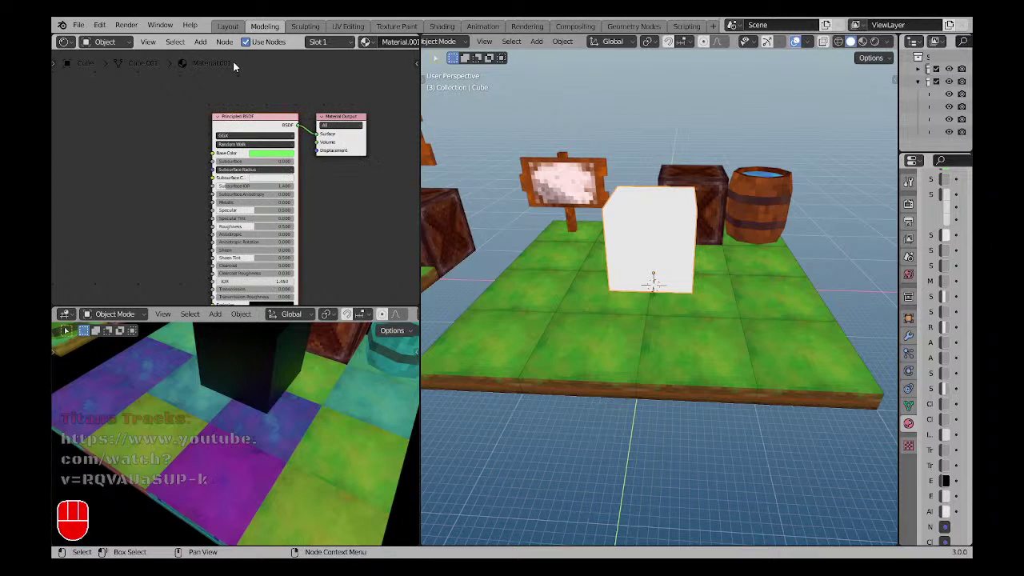
scroll(233, 61, down, 3)
scroll(237, 46, down, 2)
click(284, 42)
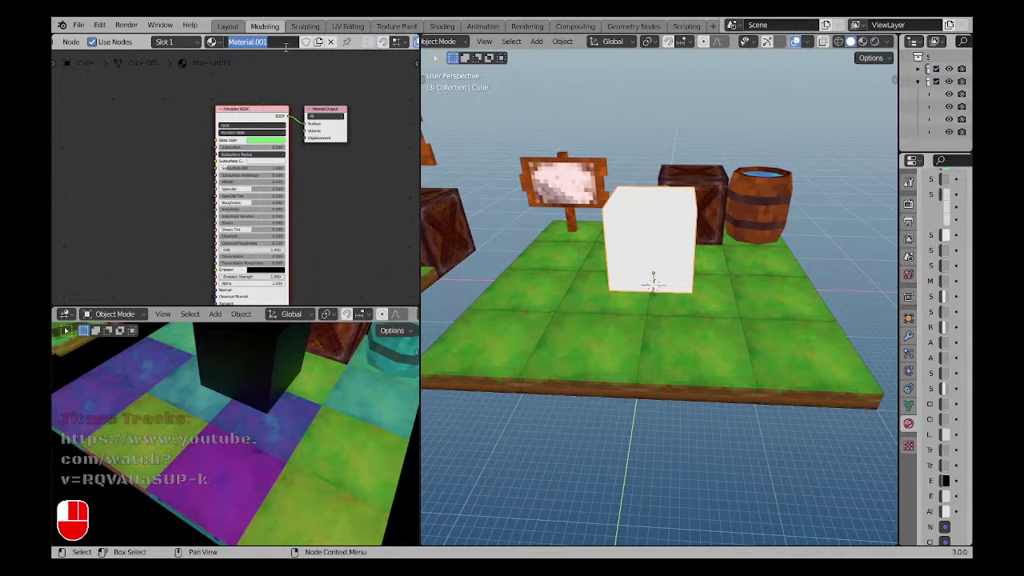
text(CUBE)
key(Return)
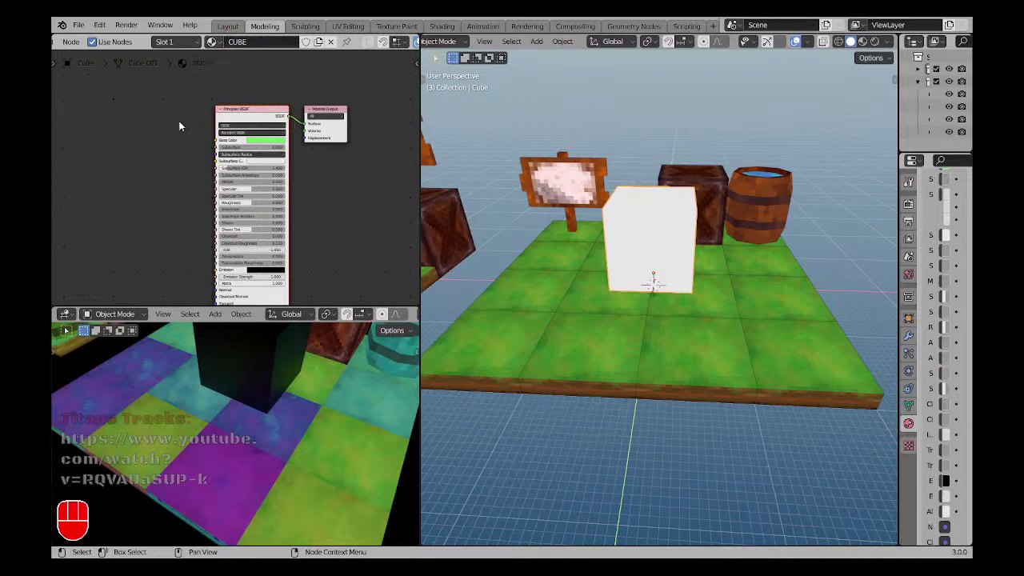
Replace the Principled BSDF node with an Image Texture node placed well before the Material Output.
click(258, 124)
key(x)
key(shift+a)
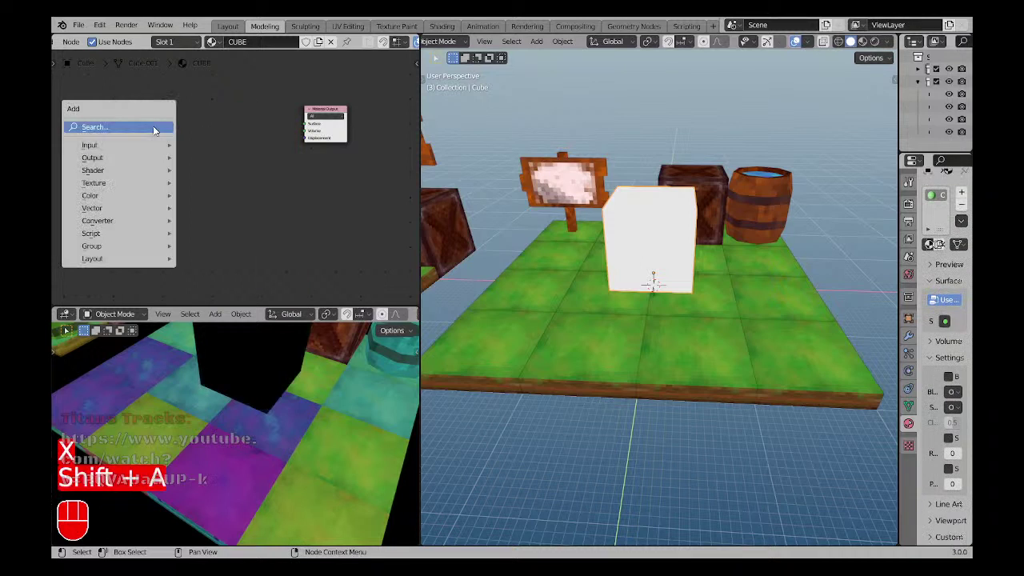
mouse_move(116, 183)
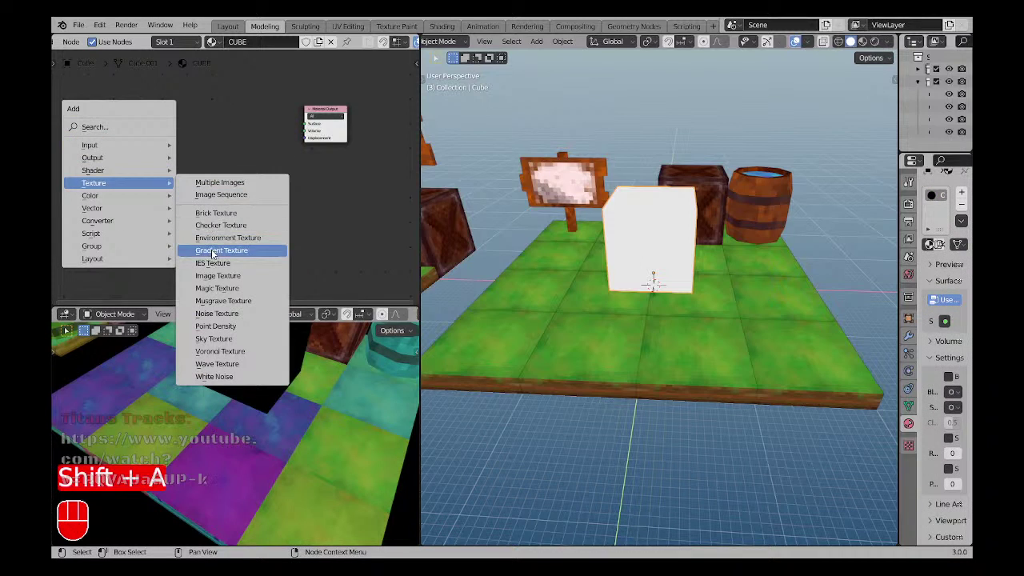
click(218, 275)
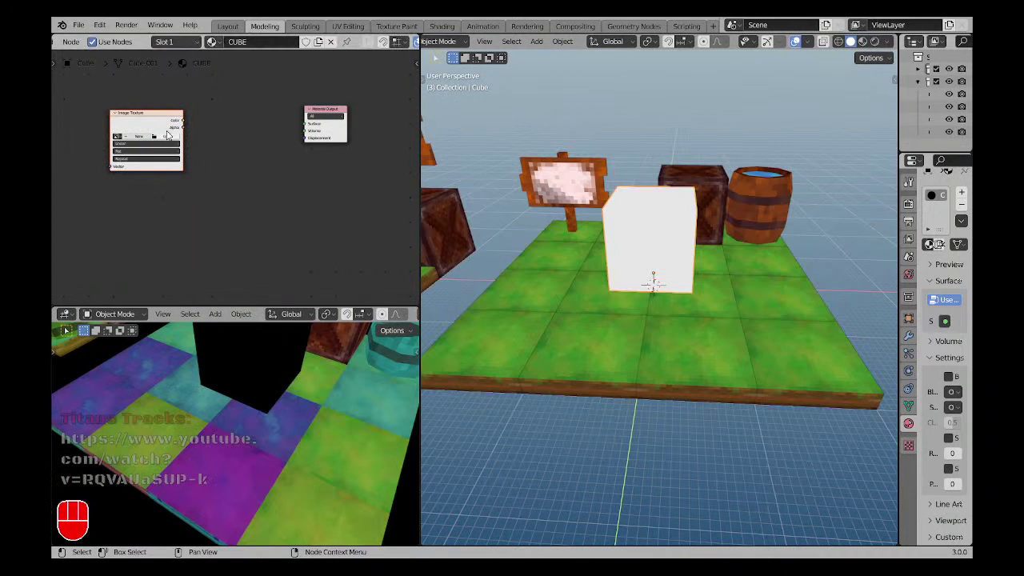
scroll(227, 183, up, 2)
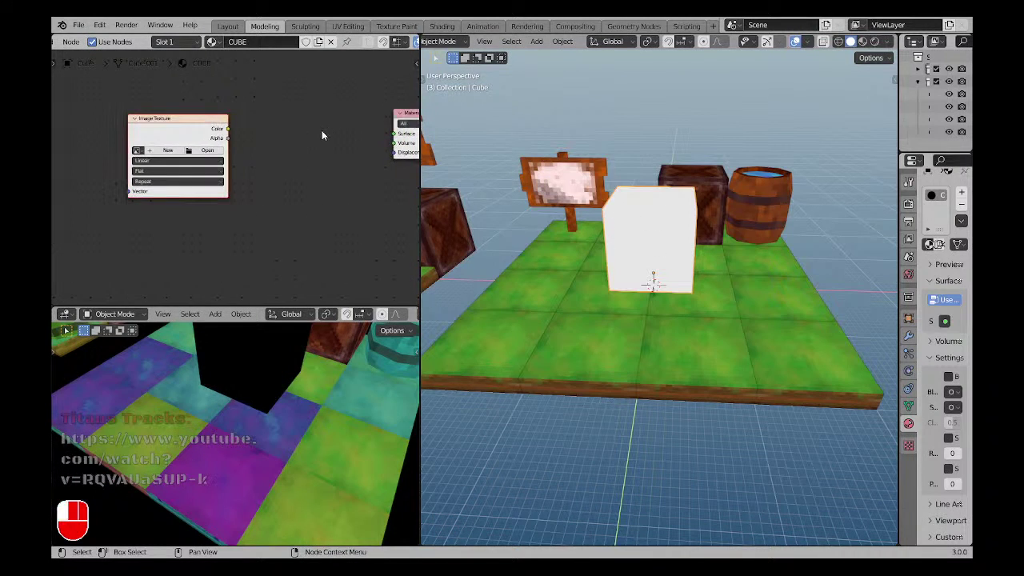
Add an Emission shader, feeding the image texture's color into it and its output into the Material Output's Surface.
scroll(304, 131, down, 1)
key(shift+a)
mouse_move(289, 130)
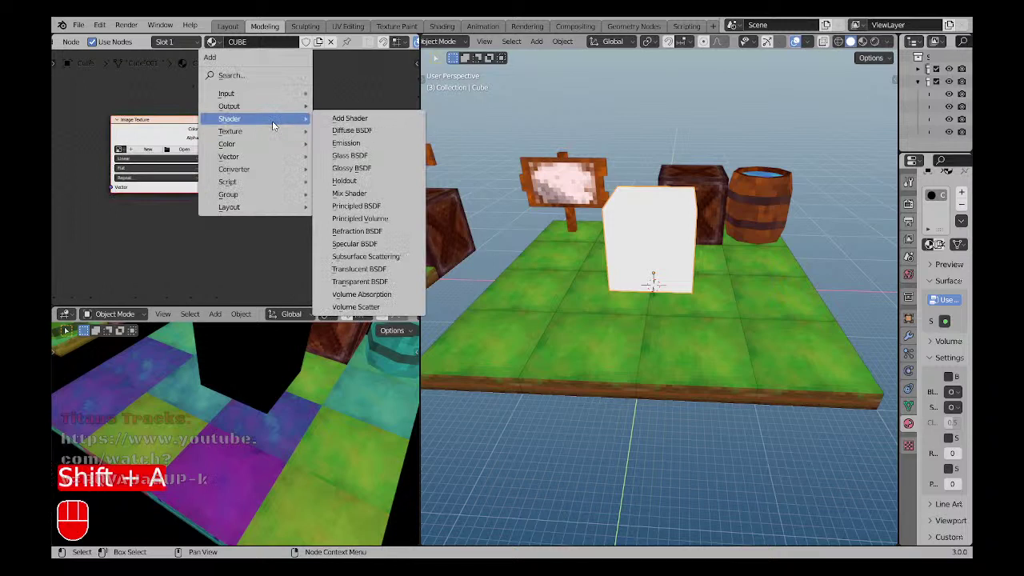
click(352, 143)
click(248, 114)
scroll(248, 115, up, 1)
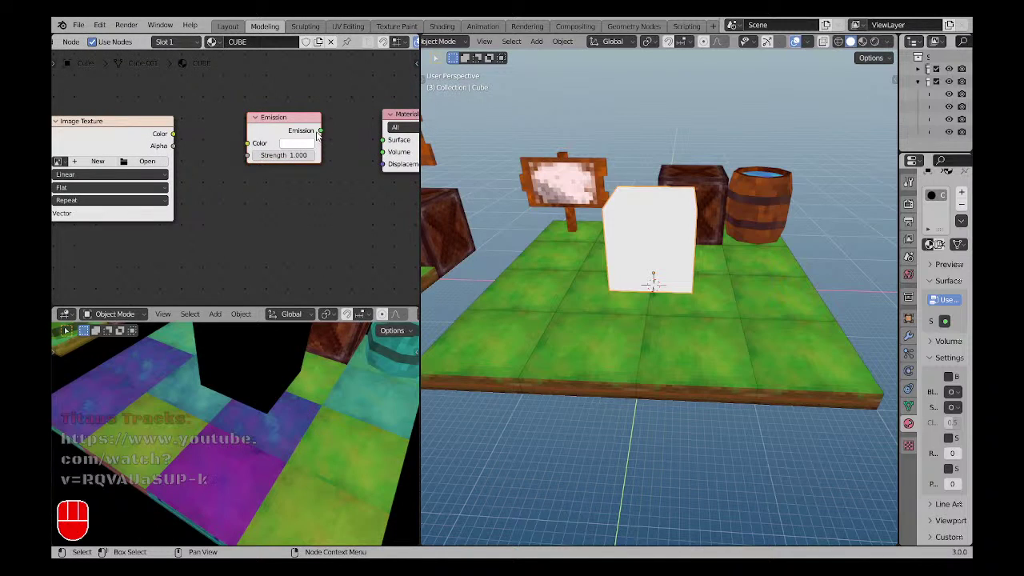
drag(321, 130, 383, 140)
drag(189, 133, 247, 142)
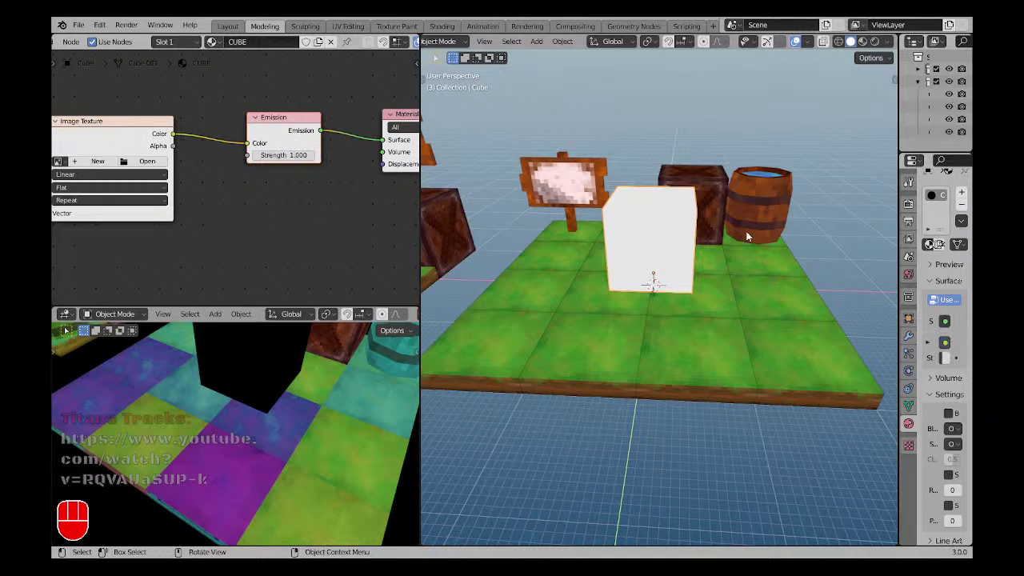
Examine the pixel textures on the crate and barrel up close, including the barrel's material nodes, and return to the cube.
middle_drag(524, 158, 480, 164)
middle_drag(232, 193, 259, 191)
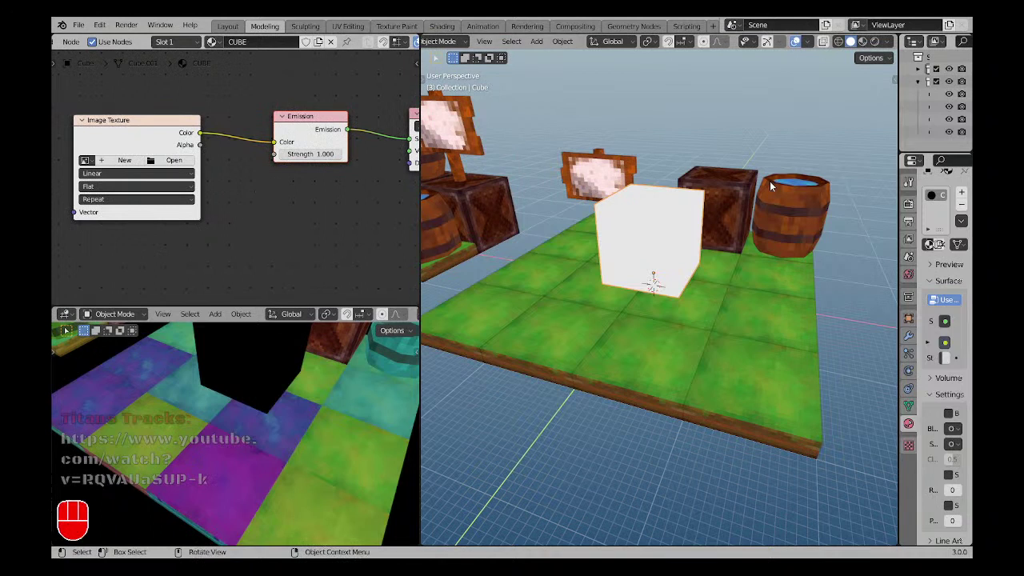
scroll(768, 184, up, 6)
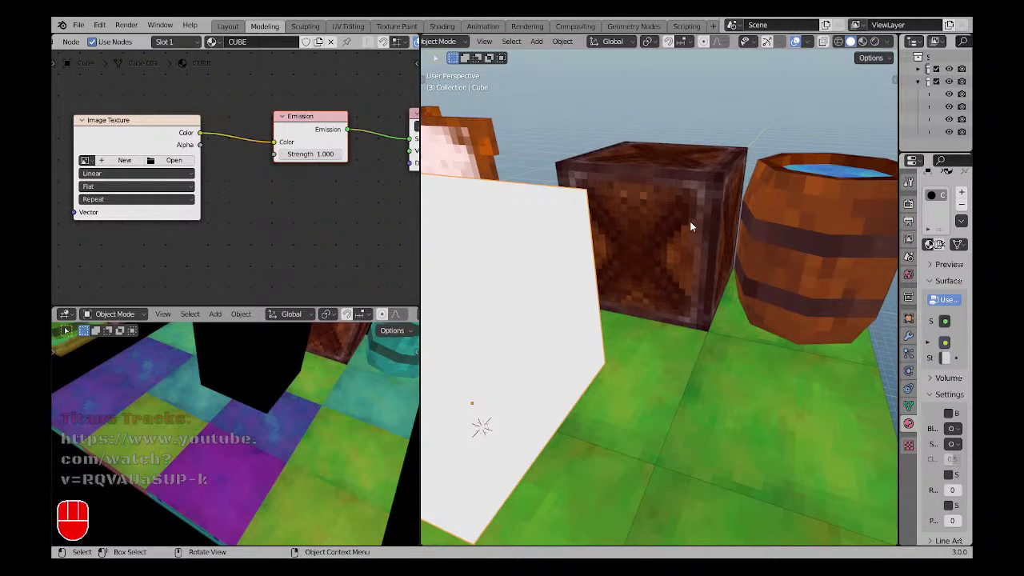
scroll(692, 227, down, 2)
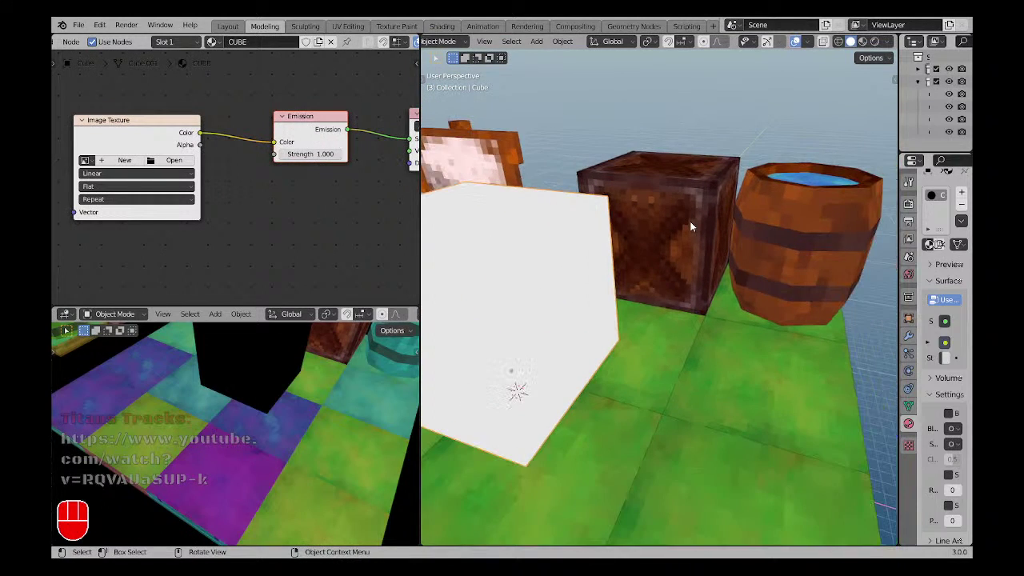
scroll(703, 200, up, 8)
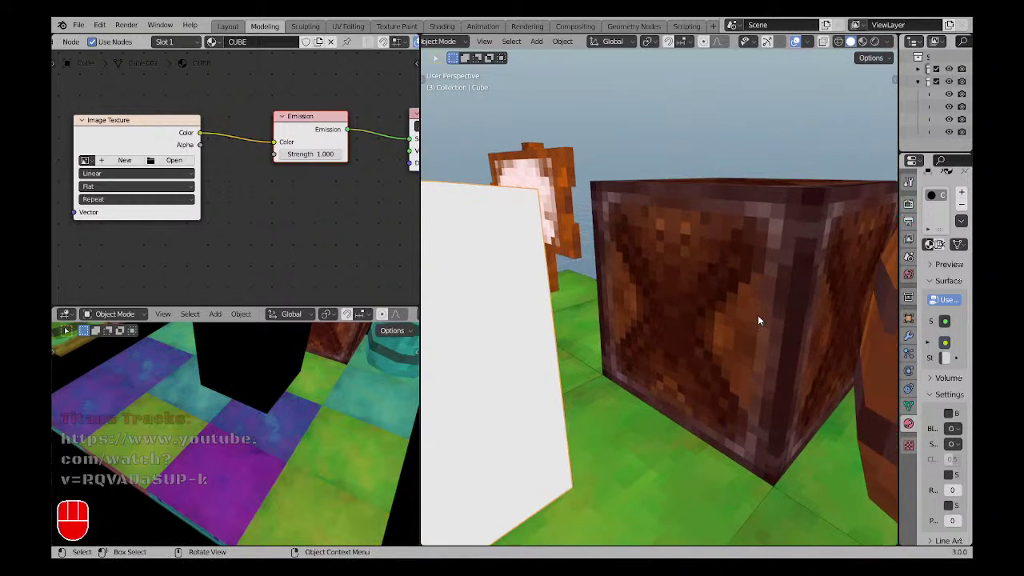
scroll(599, 226, down, 5)
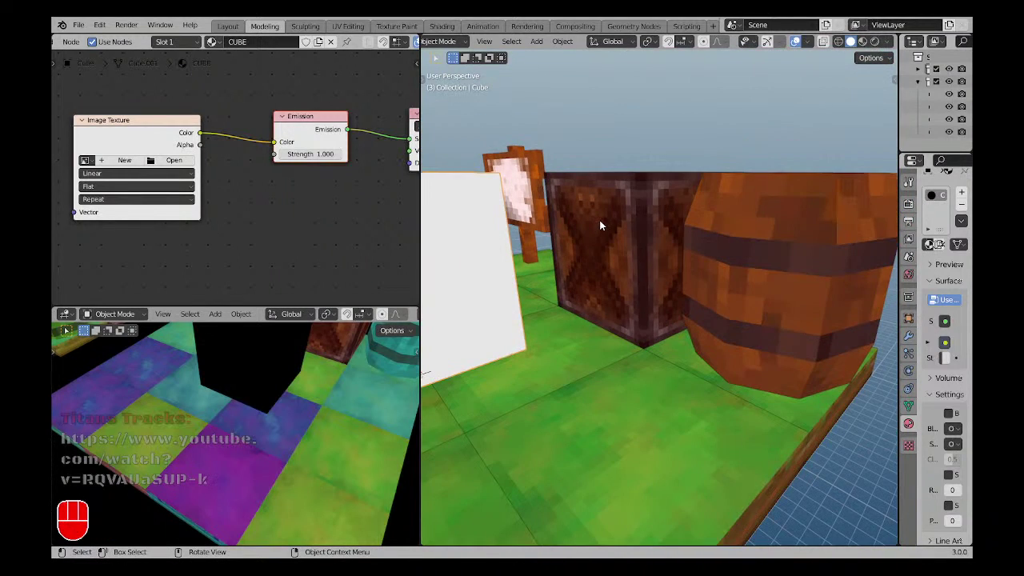
scroll(766, 304, up, 3)
middle_drag(672, 142, 711, 281)
click(688, 160)
scroll(667, 238, down, 3)
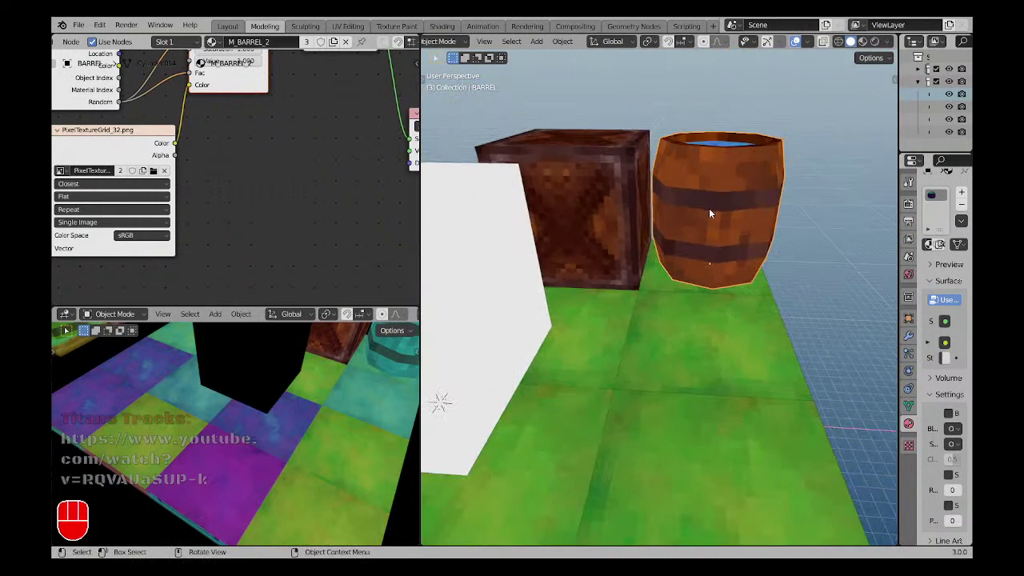
scroll(674, 229, down, 3)
click(529, 262)
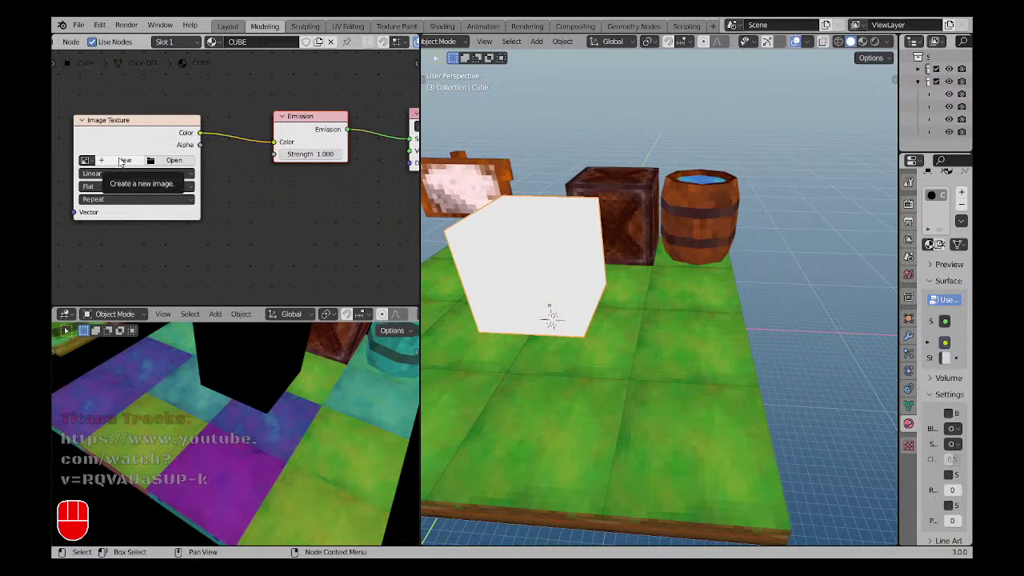
Start a new image for the texture node, named CUBE_PIXEL, with width and height of 64 px.
click(120, 161)
click(195, 180)
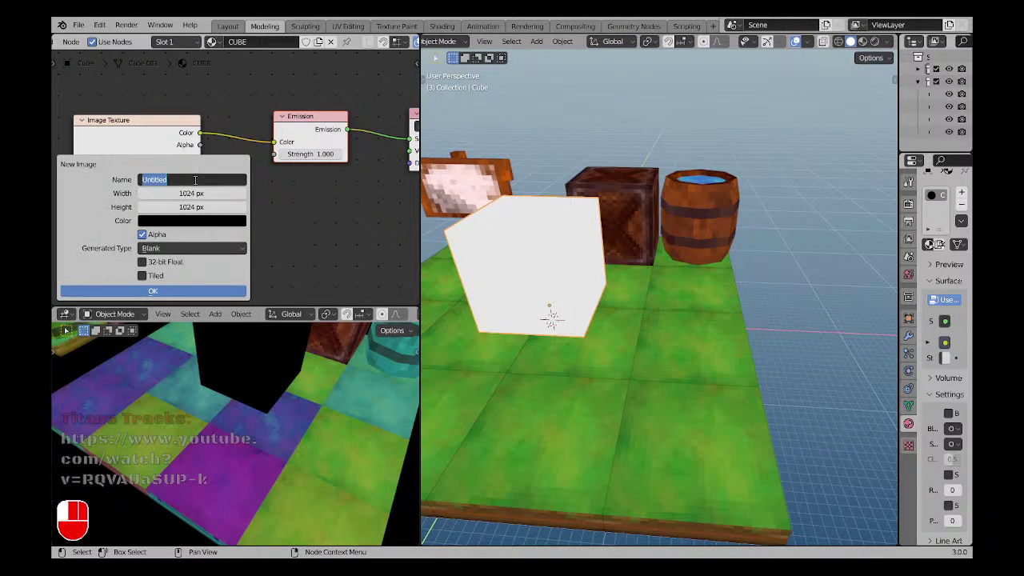
text(CUBE)
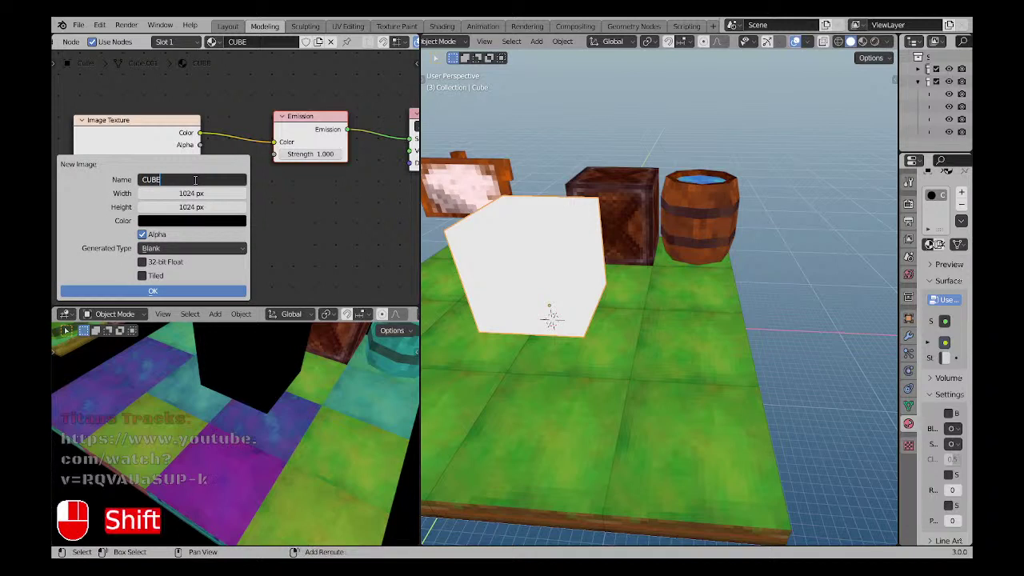
text(_P)
text(PIX)
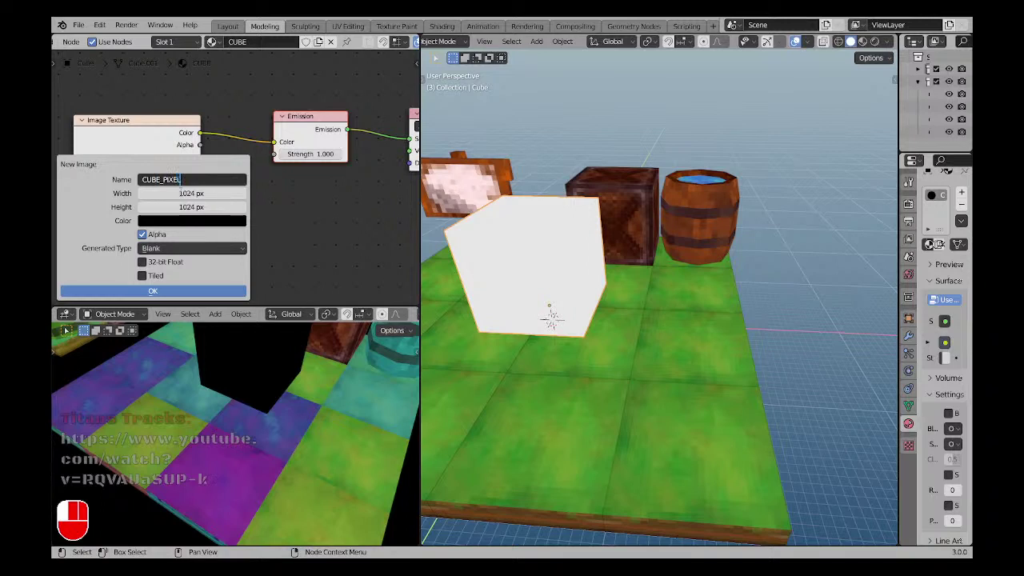
click(185, 193)
mouse_move(186, 193)
mouse_down()
mouse_move(185, 206)
mouse_move(197, 184)
mouse_up()
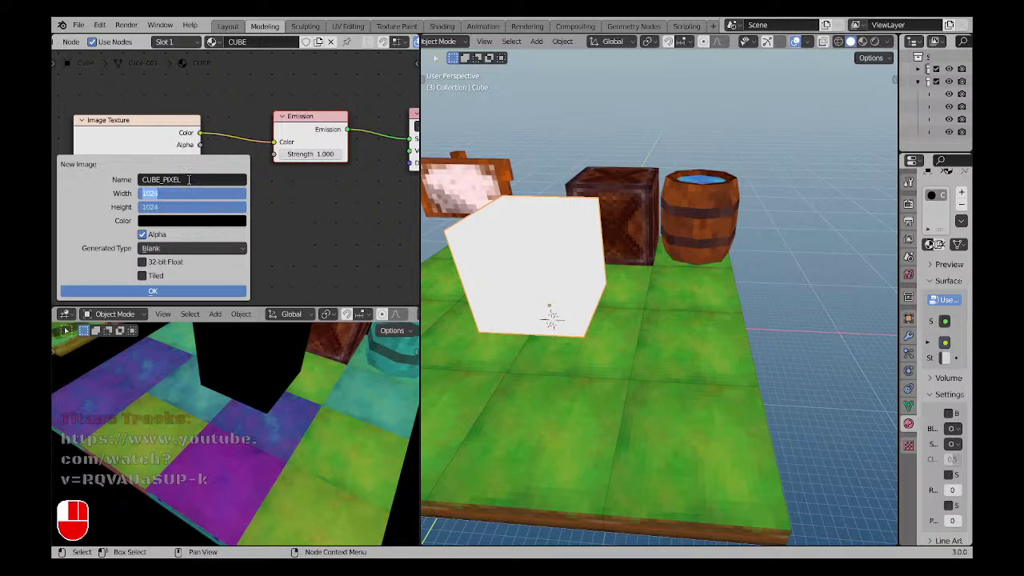
text(64)
key(Return)
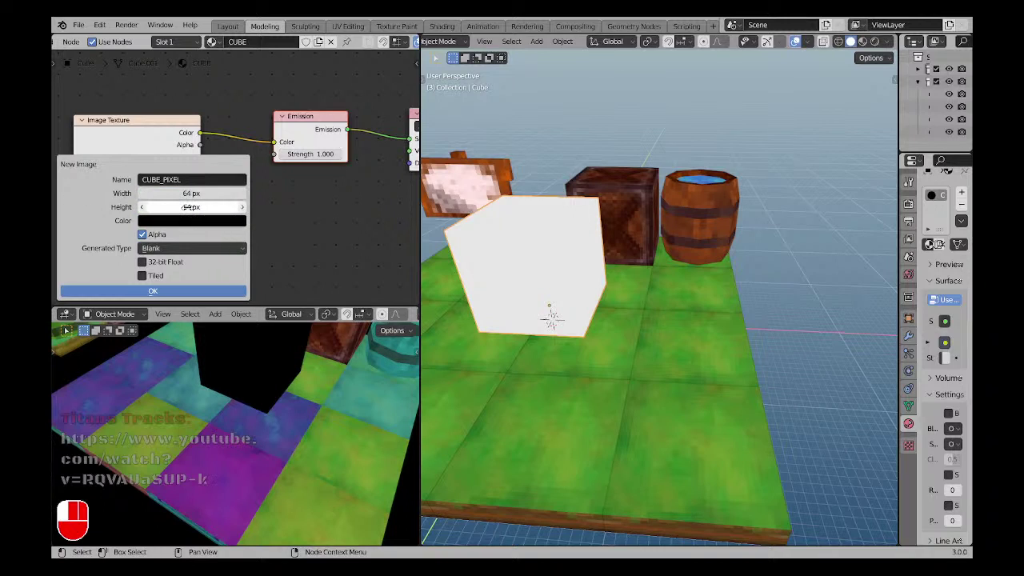
Turn off alpha, set the fill color to a saturated dark blue, and create the new image.
click(142, 234)
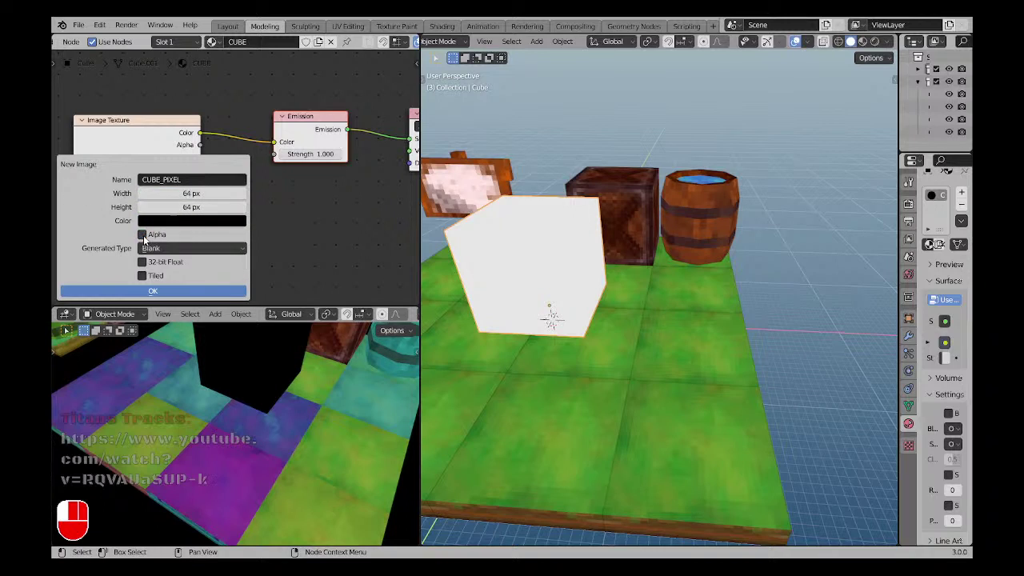
click(154, 223)
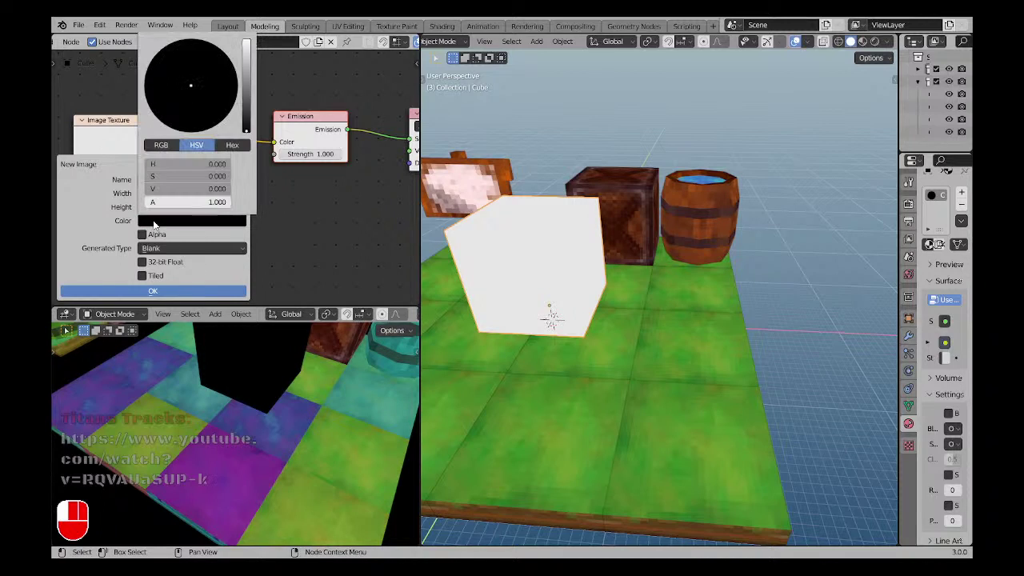
click(246, 72)
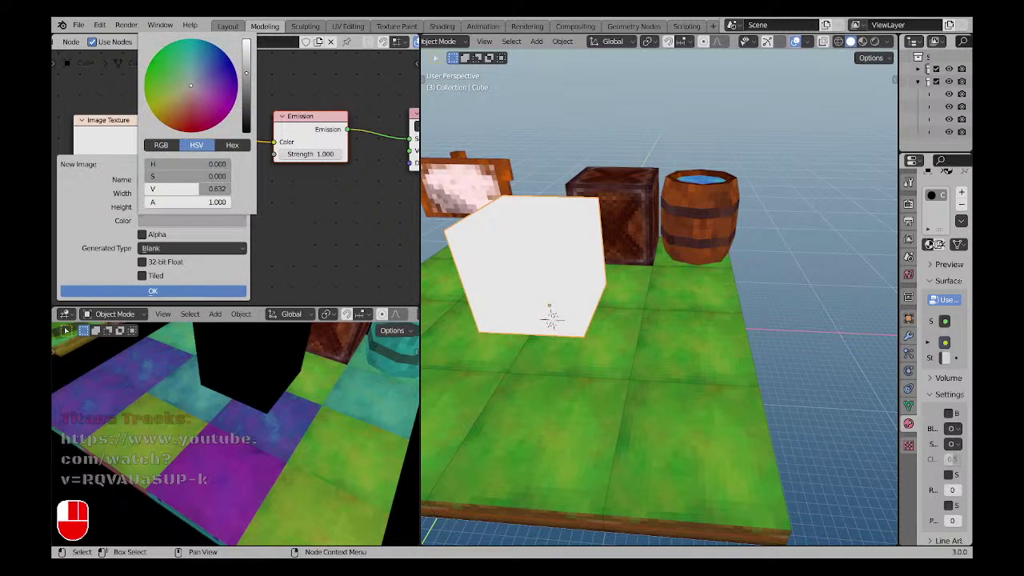
drag(186, 74, 224, 60)
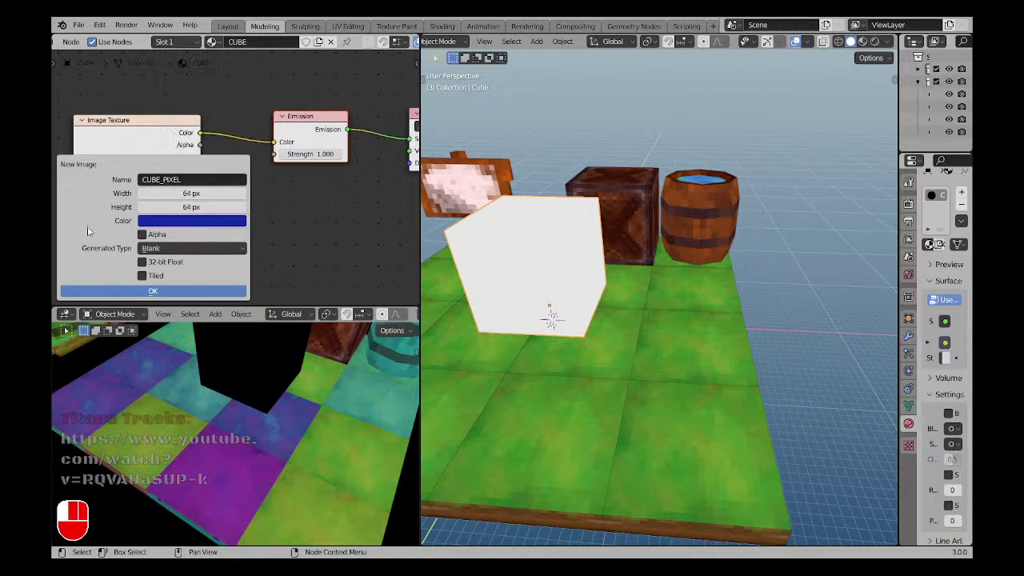
click(149, 290)
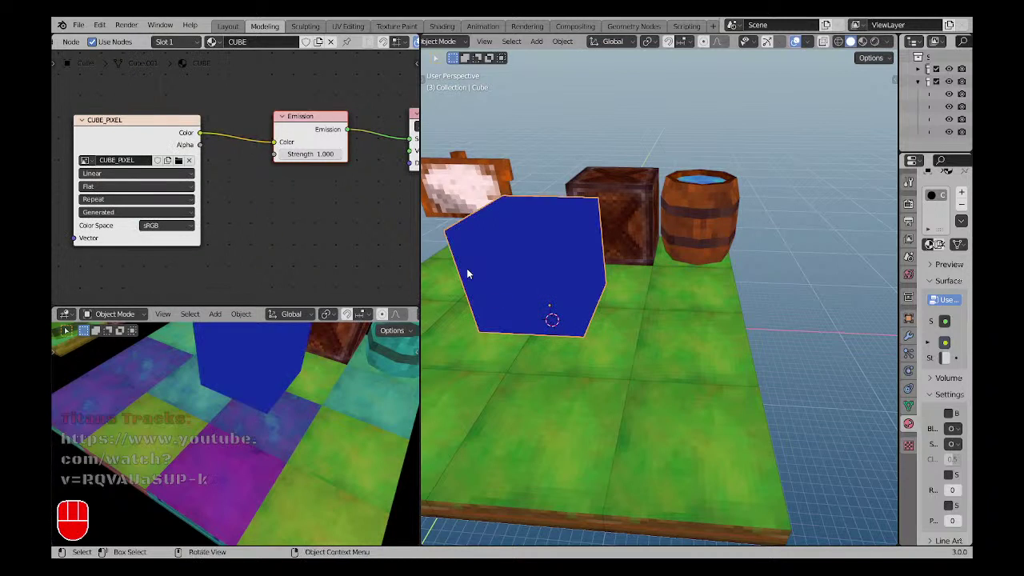
scroll(264, 179, down, 2)
middle_drag(264, 178, 237, 185)
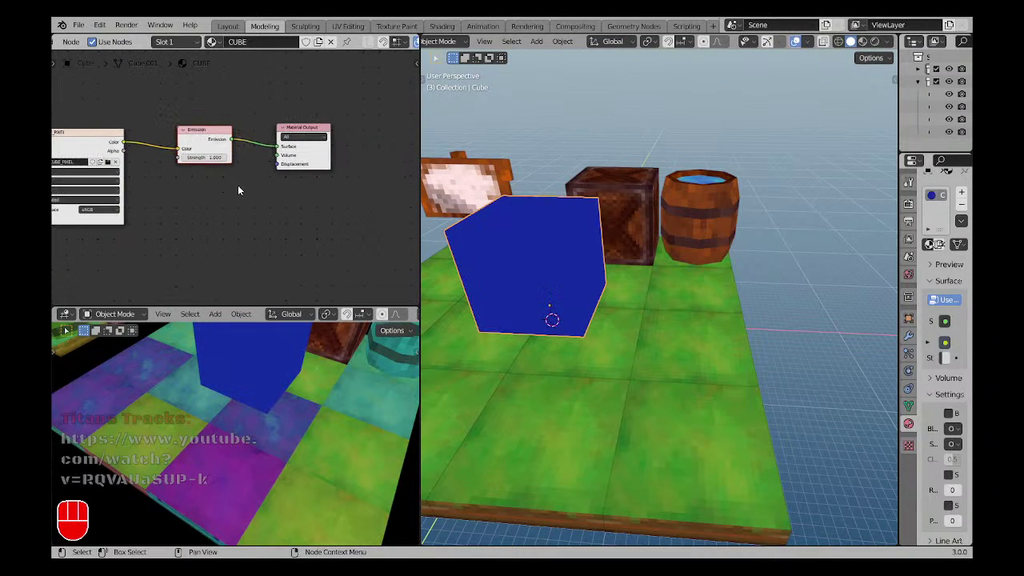
scroll(594, 270, down, 4)
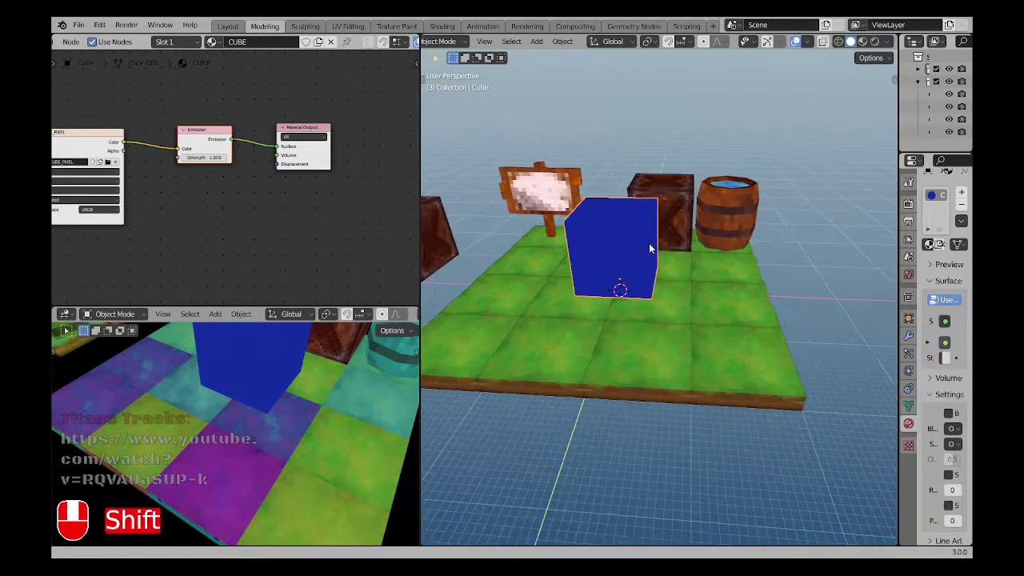
middle_drag(594, 270, 676, 270)
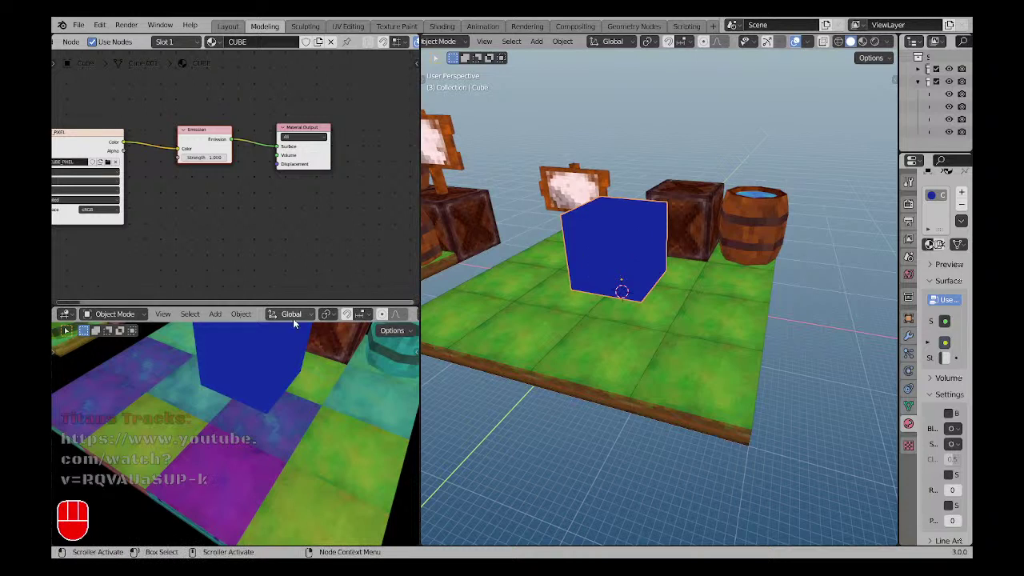
scroll(668, 205, up, 3)
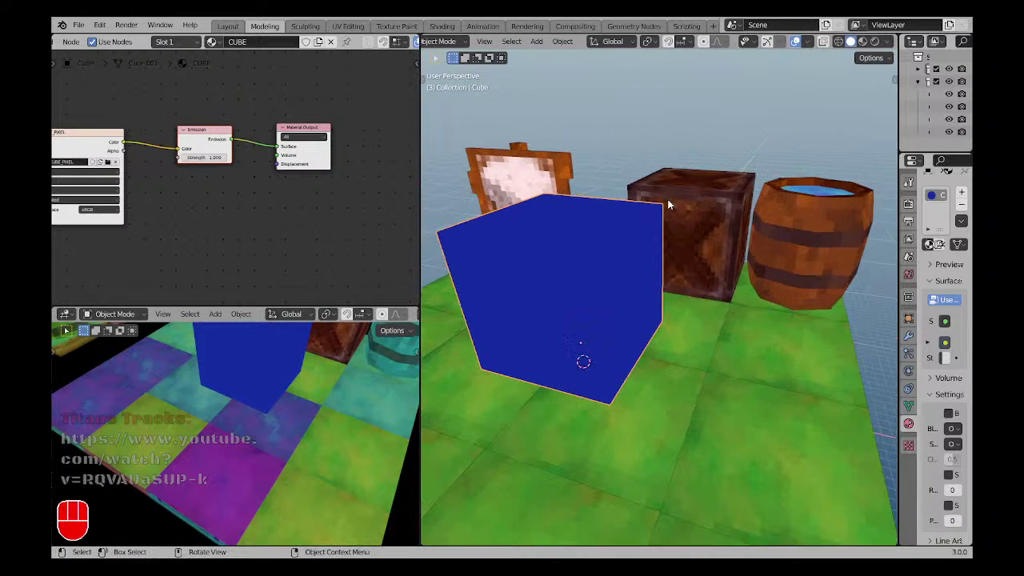
scroll(575, 254, down, 4)
shift+scroll(270, 263, up, 3)
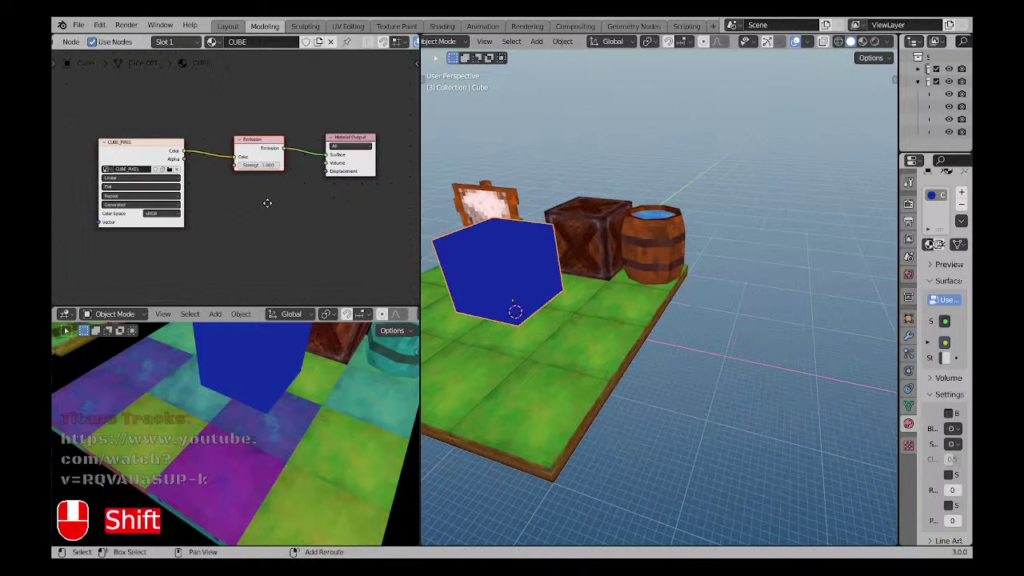
Change the node editor area to a UV Editor and display the CUBE_PIXEL image in it.
scroll(74, 41, up, 3)
click(64, 42)
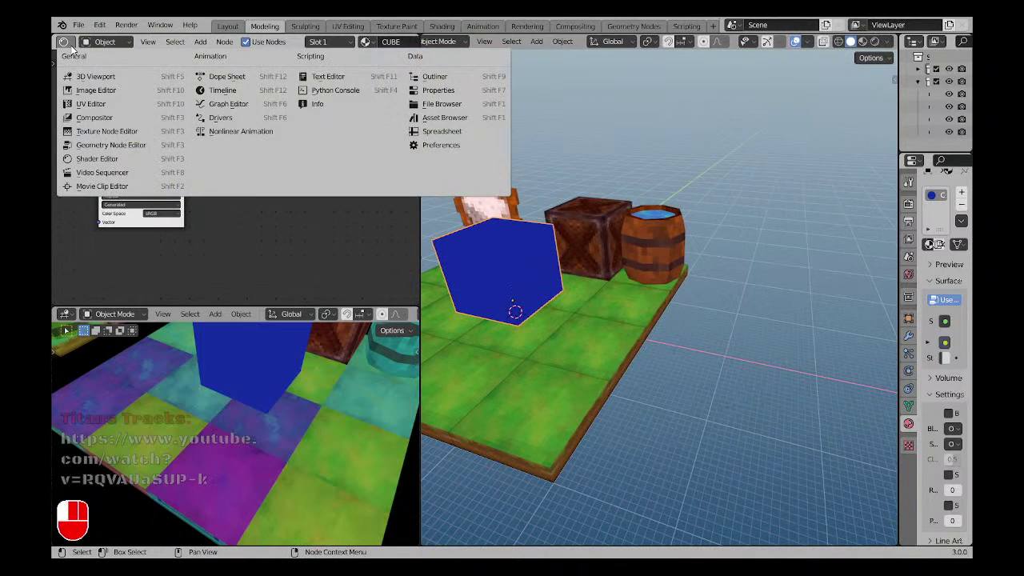
click(98, 108)
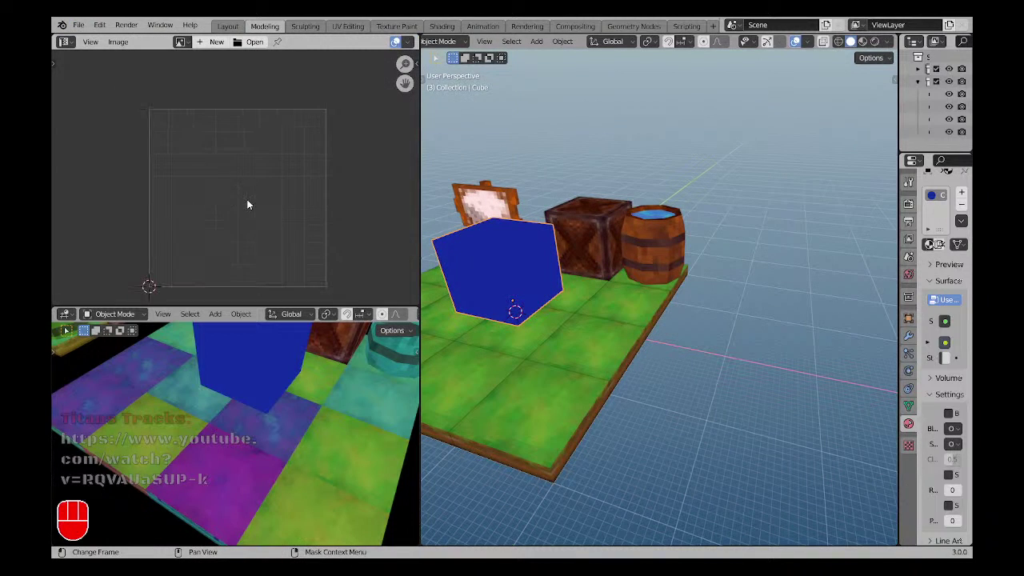
shift+middle_drag(496, 253, 483, 236)
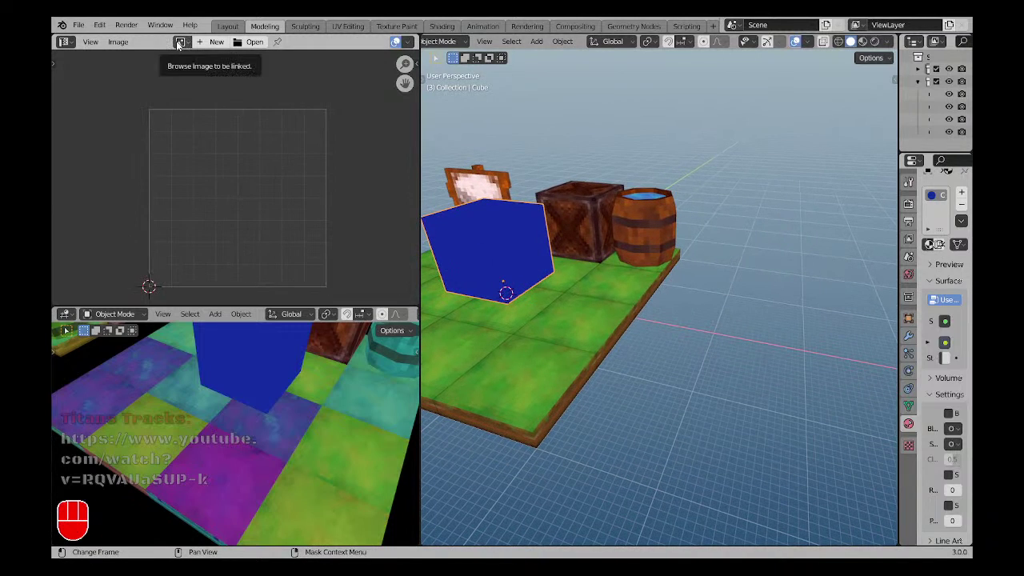
click(180, 42)
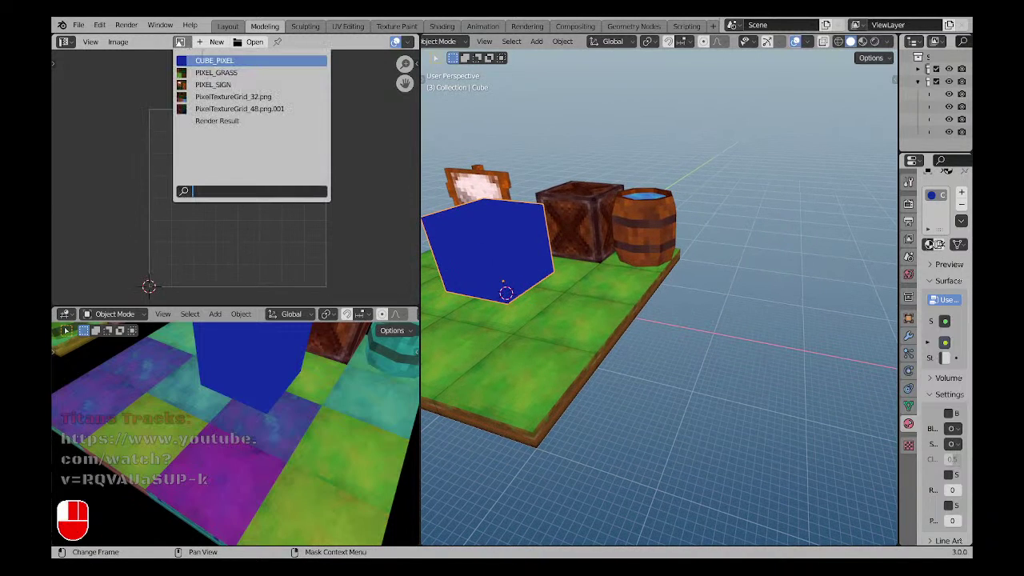
click(215, 60)
scroll(228, 195, up, 4)
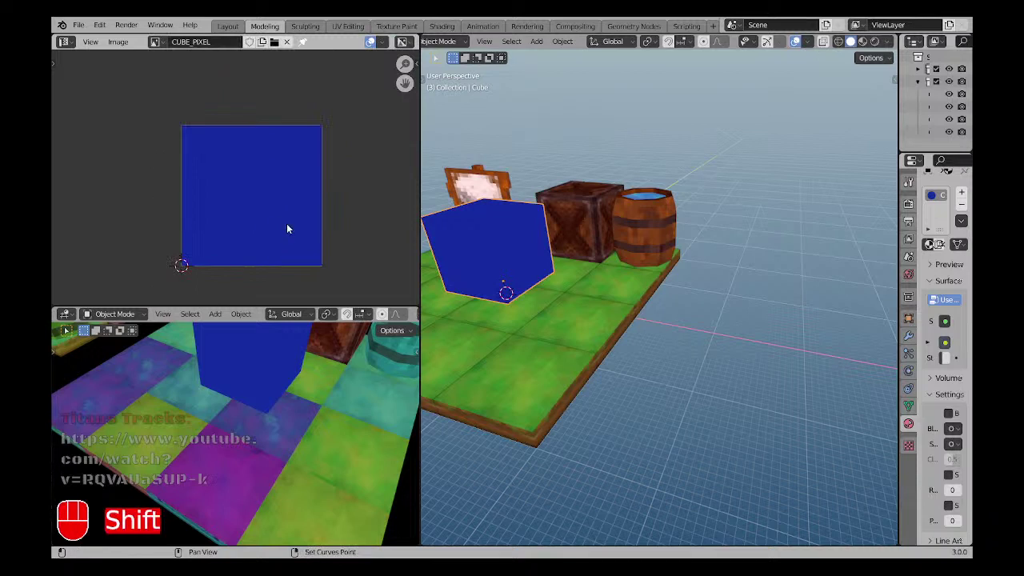
shift+middle_drag(288, 229, 260, 217)
scroll(238, 183, up, 1)
shift+middle_drag(238, 183, 226, 178)
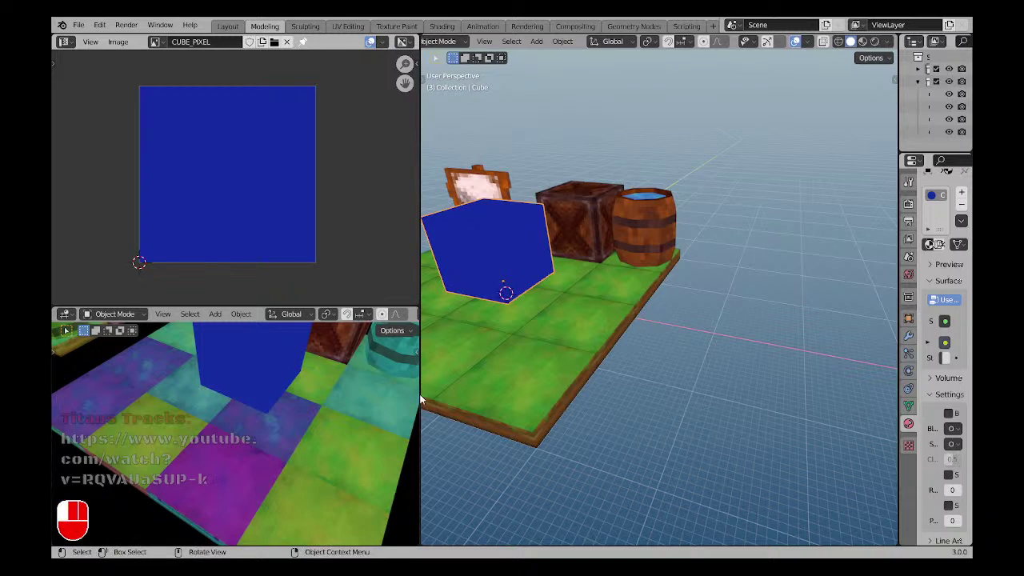
Merge the small 3D viewport into the UV Editor above it, and narrow the UV Editor to widen the main viewport.
drag(418, 300, 384, 435)
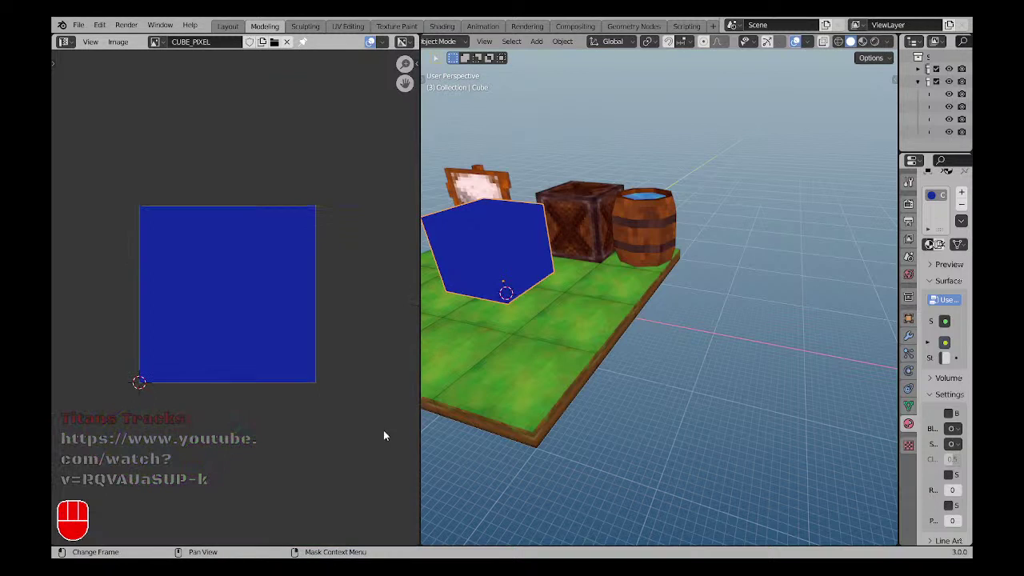
scroll(158, 316, up, 2)
scroll(187, 298, down, 2)
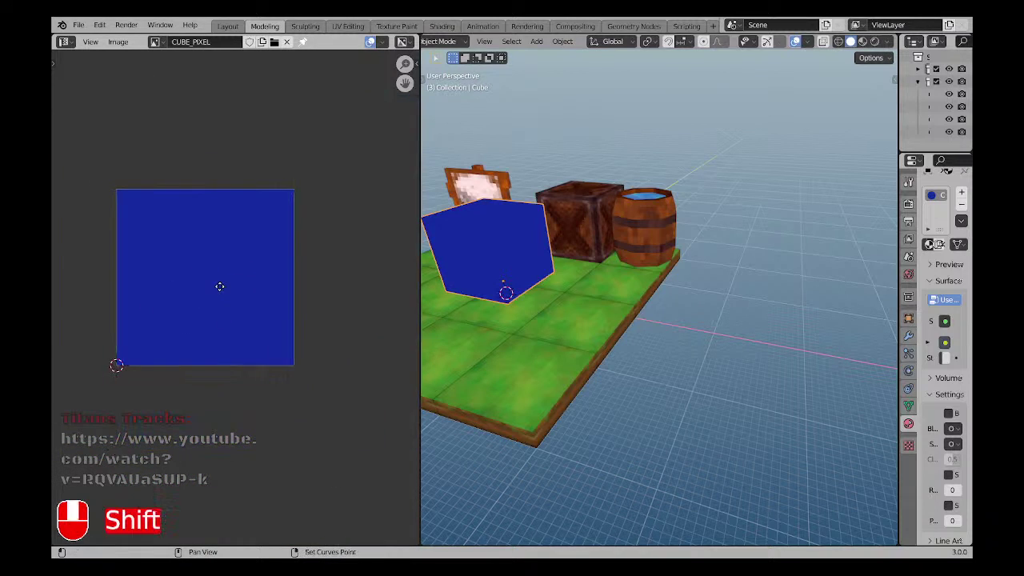
drag(417, 262, 323, 264)
middle_drag(510, 228, 550, 255)
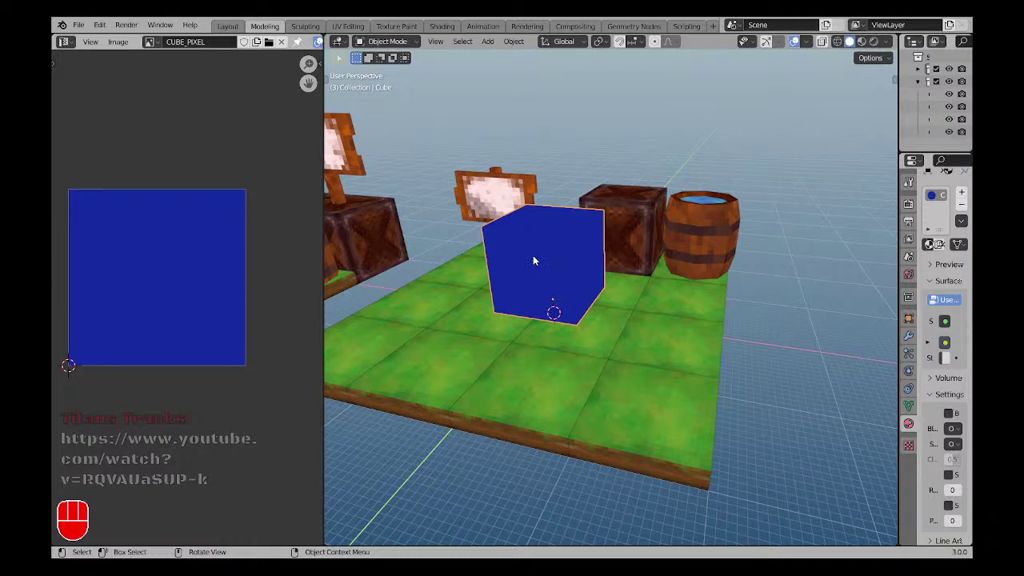
Put the cube into Texture Paint mode.
click(369, 43)
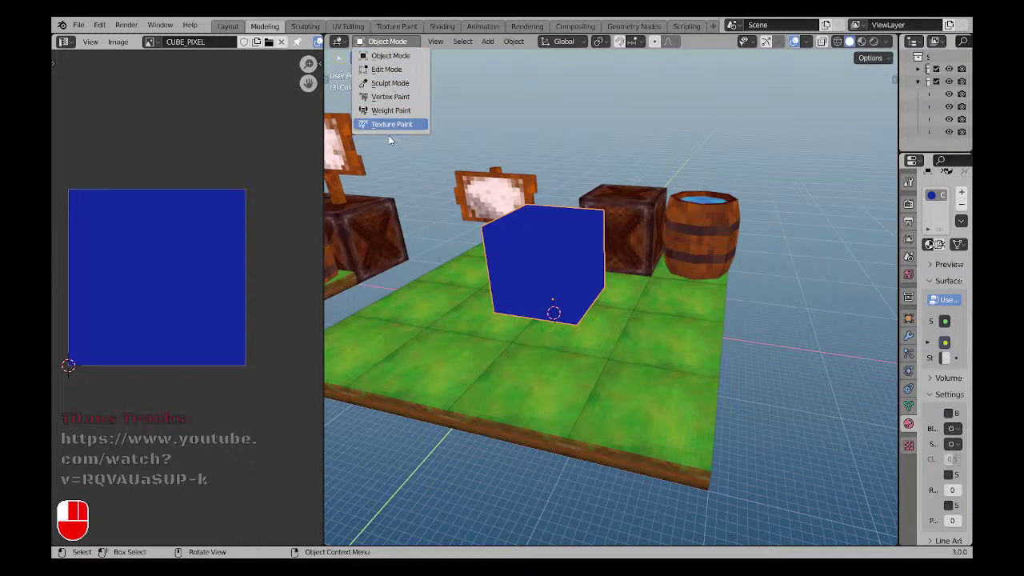
click(419, 51)
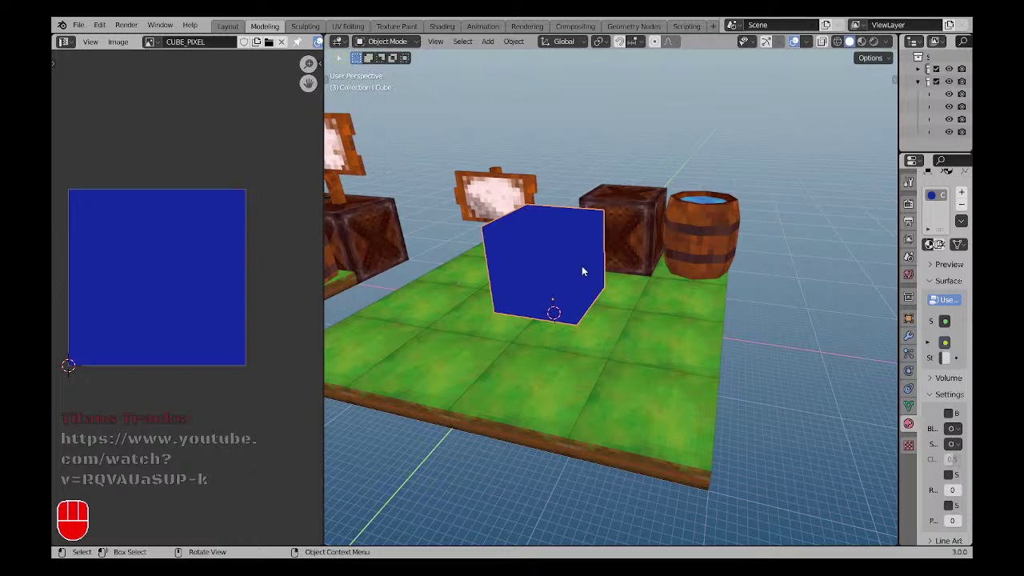
key(ctrl)
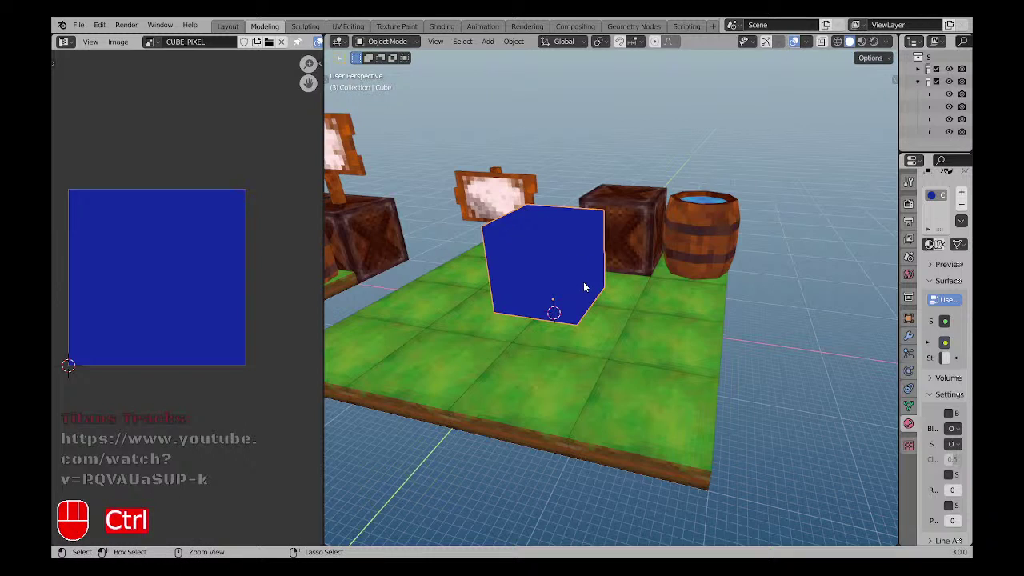
key(ctrl+Tab)
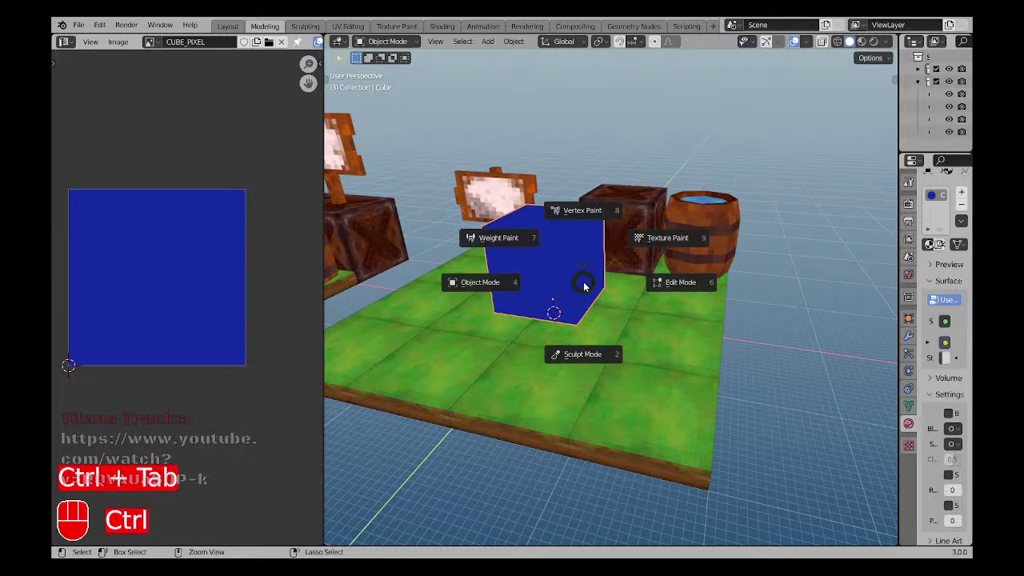
click(658, 234)
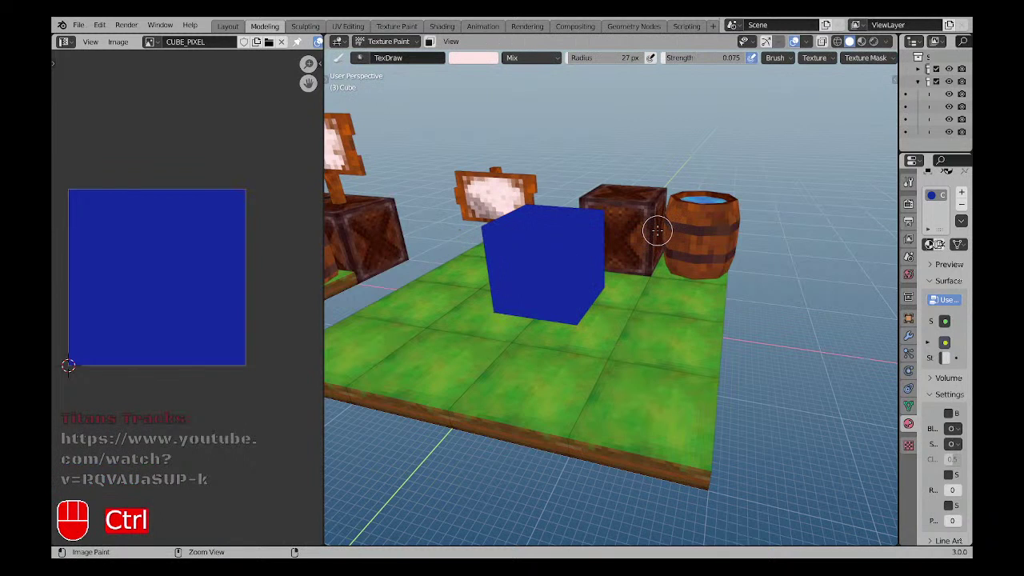
Switch the cube to Edit Mode and return it to Texture Paint mode.
key(ctrl+Tab)
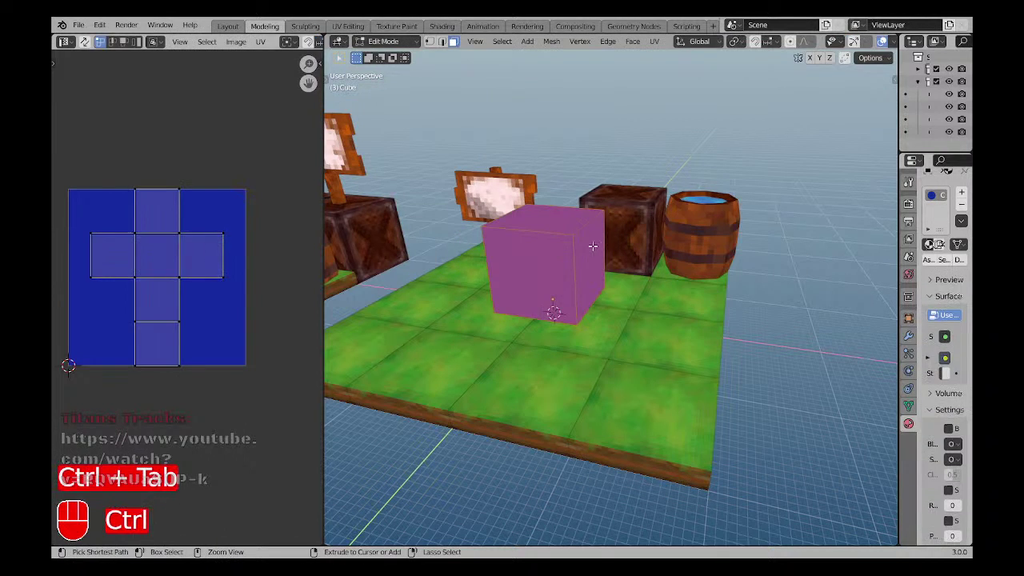
key(ctrl+Tab)
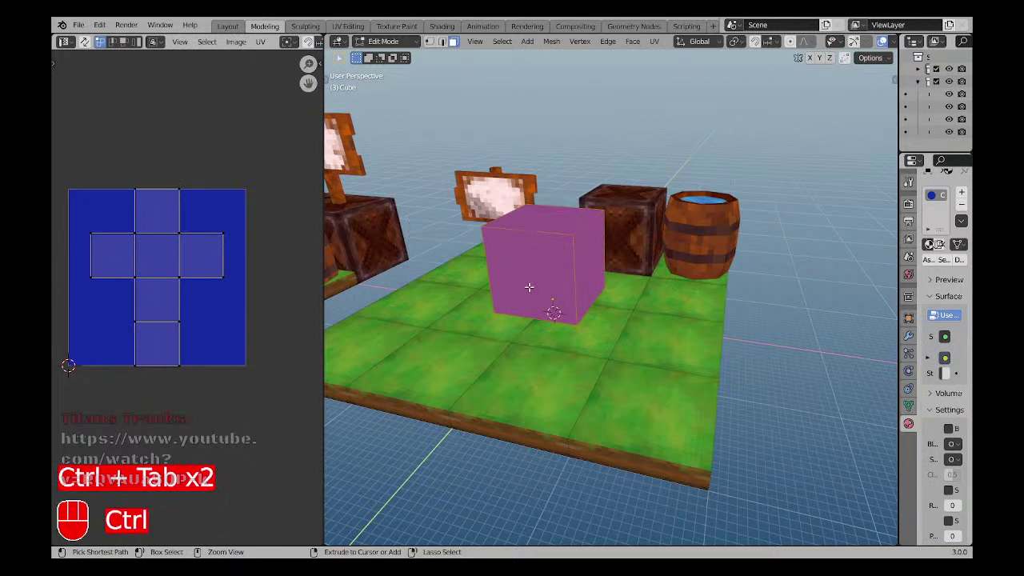
key(ctrl+Tab)
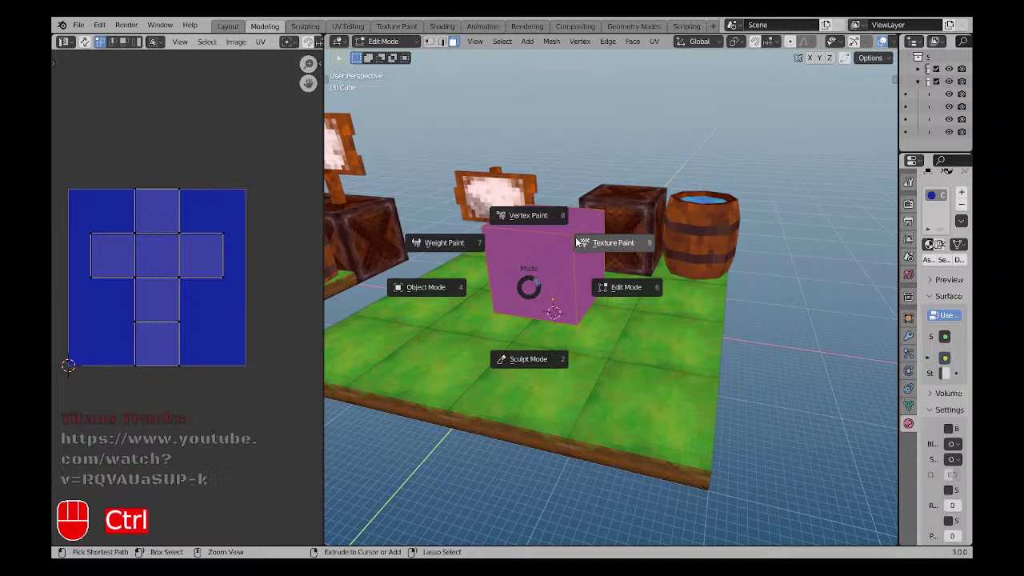
click(598, 253)
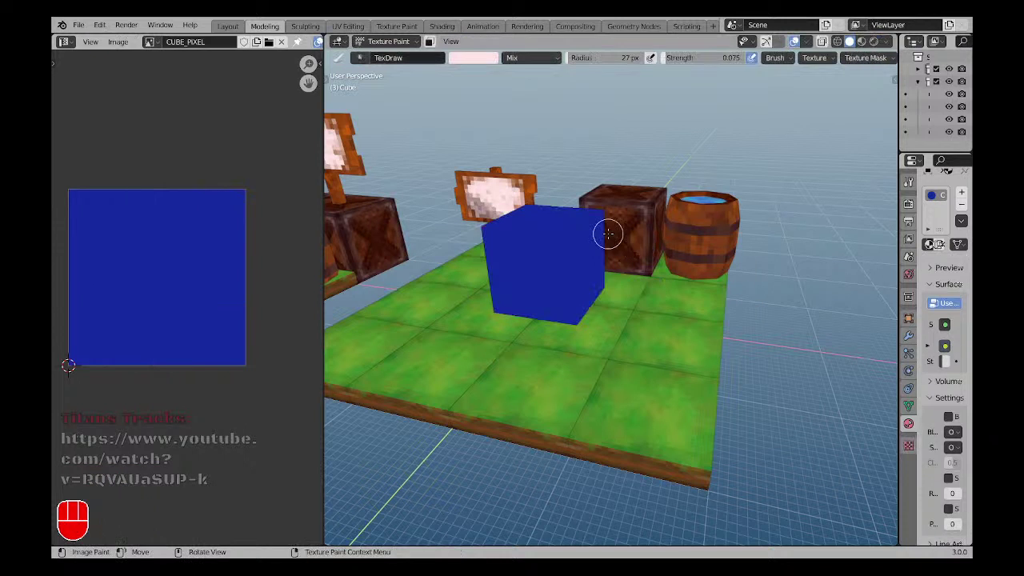
Reveal the viewport's paint tools and widen the Properties editor to show the Draw brush settings and color palette.
middle_drag(551, 246, 521, 247)
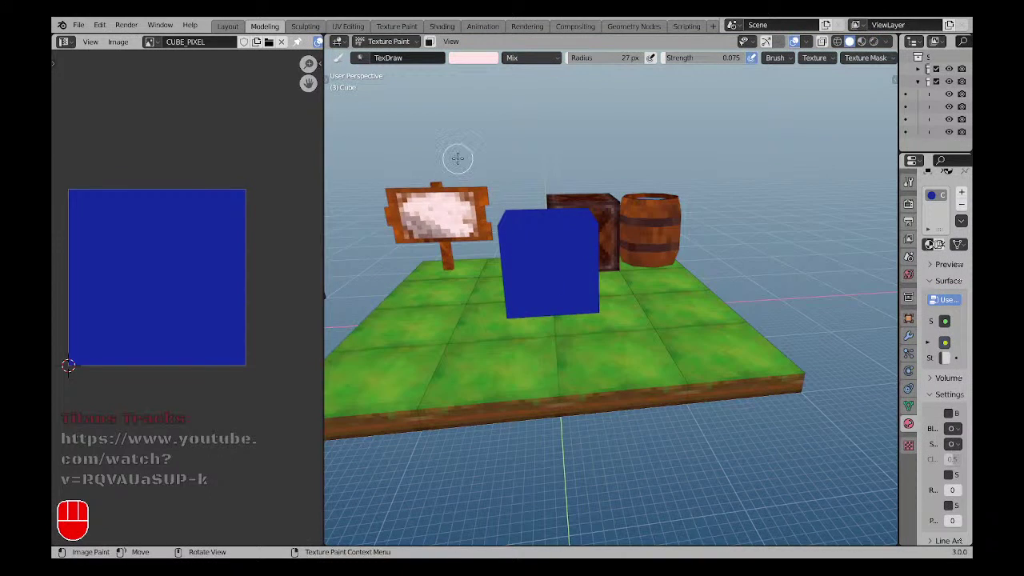
key(t)
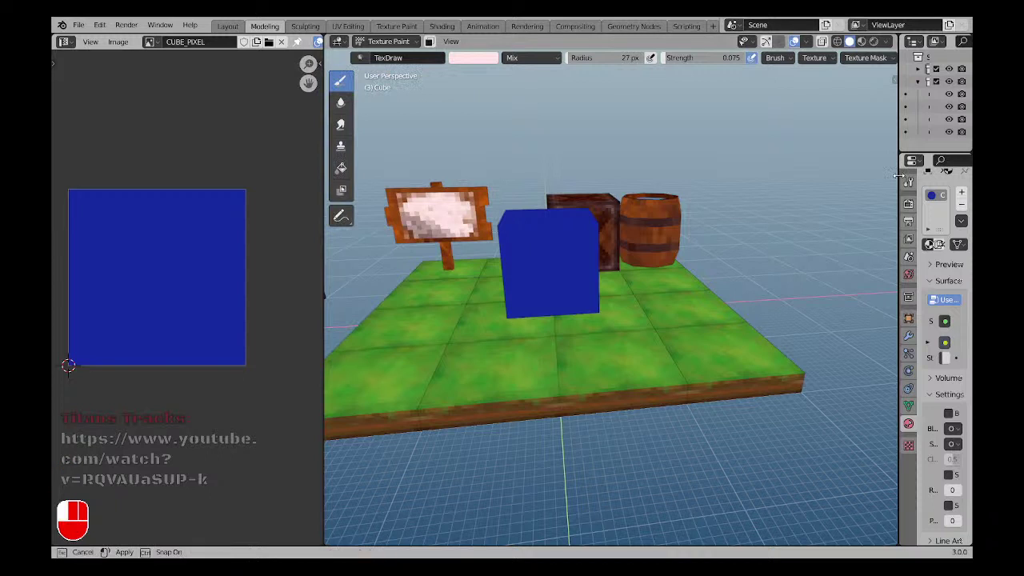
drag(904, 181, 788, 406)
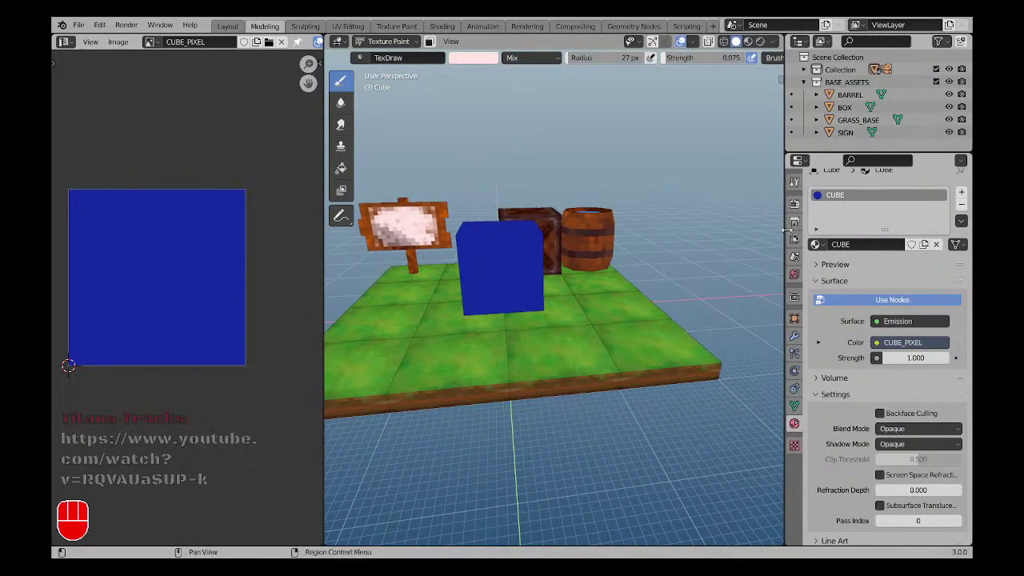
click(795, 182)
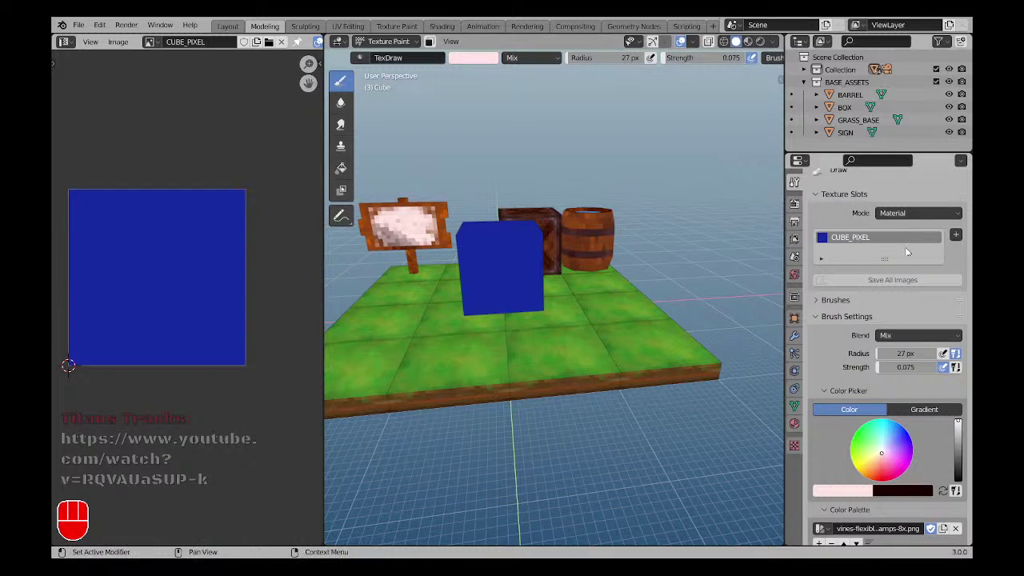
scroll(907, 252, down, 6)
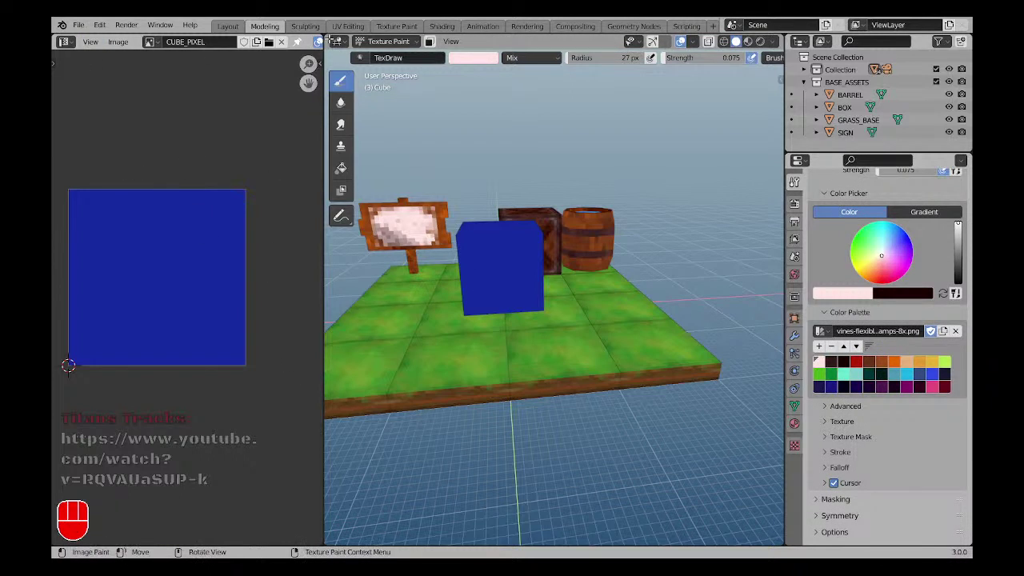
Split the UV Editor into two stacked areas and turn the upper one into an Image Editor.
drag(318, 36, 292, 294)
click(64, 42)
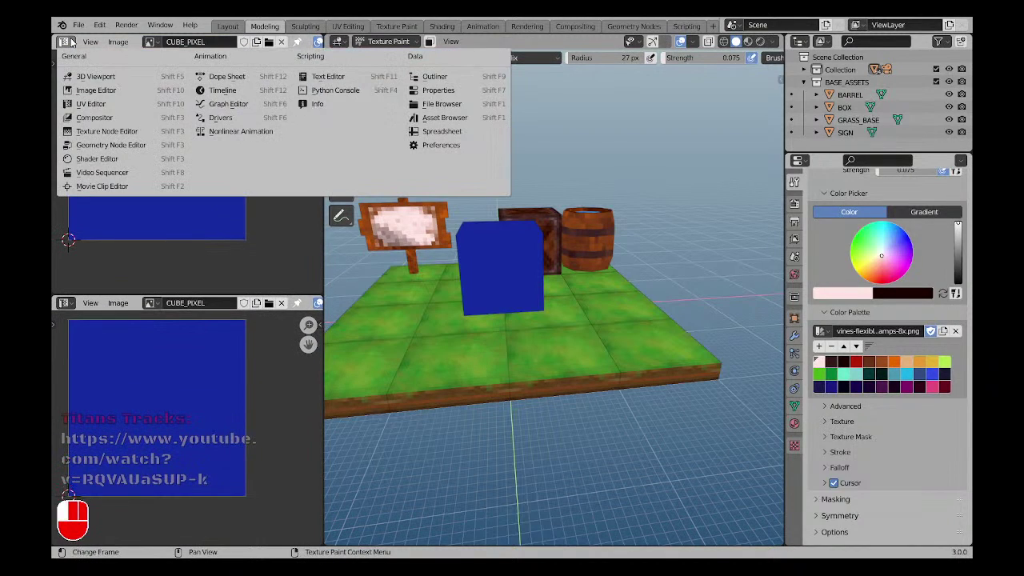
click(89, 103)
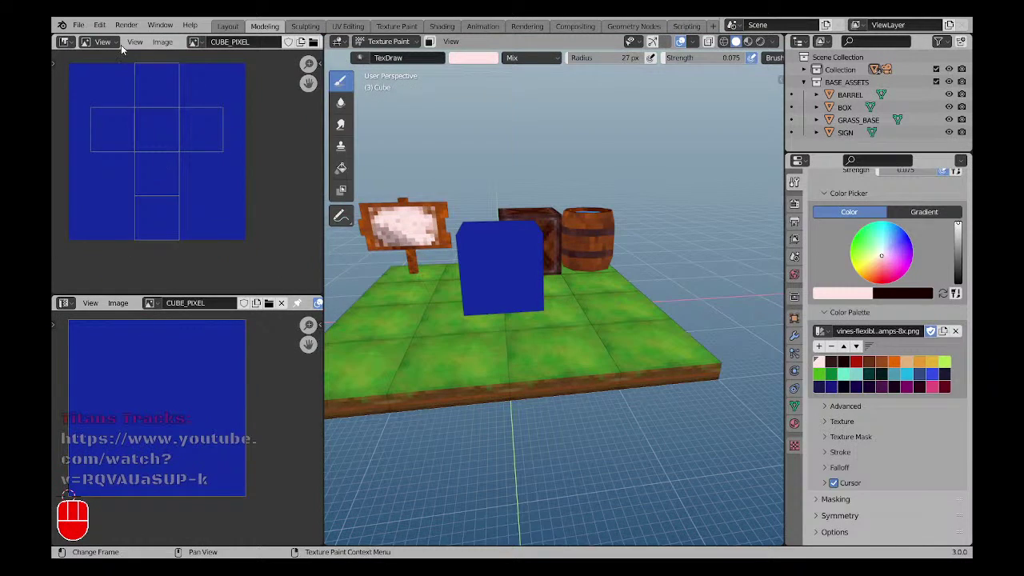
Display the apollo-8x.png palette image in the upper Image Editor.
scroll(140, 52, down, 2)
click(193, 41)
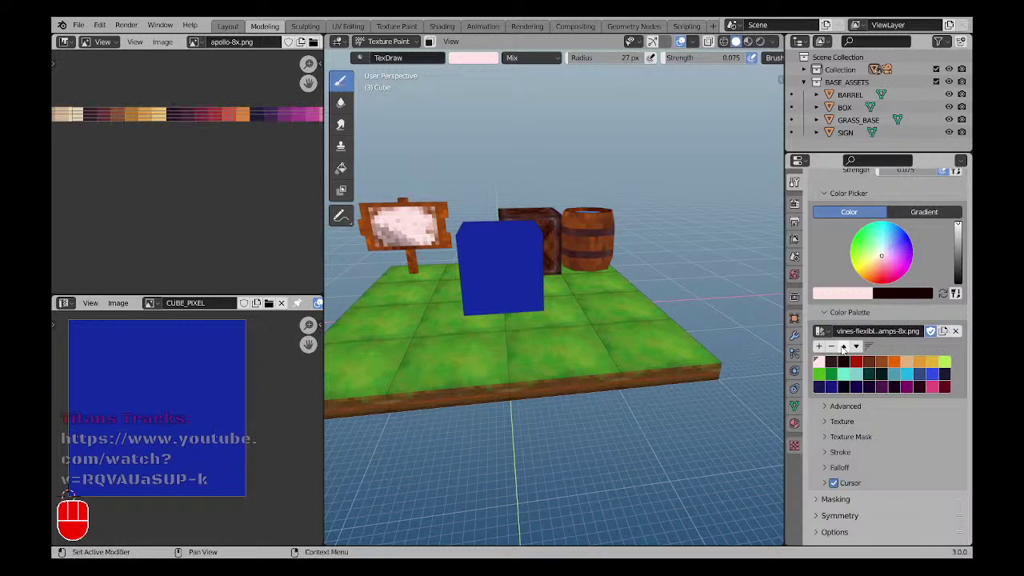
scroll(148, 142, down, 3)
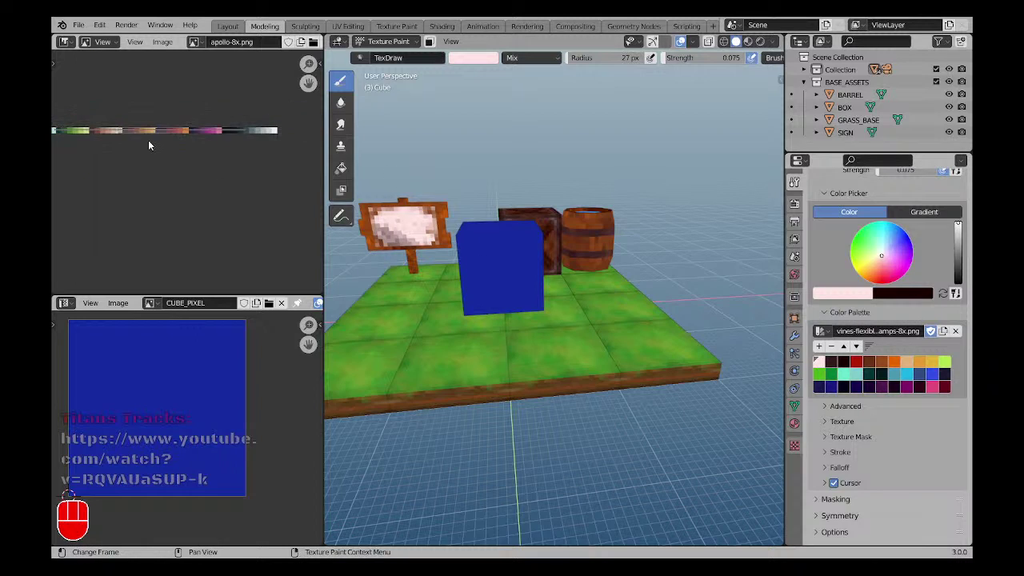
scroll(200, 172, up, 2)
scroll(184, 172, down, 2)
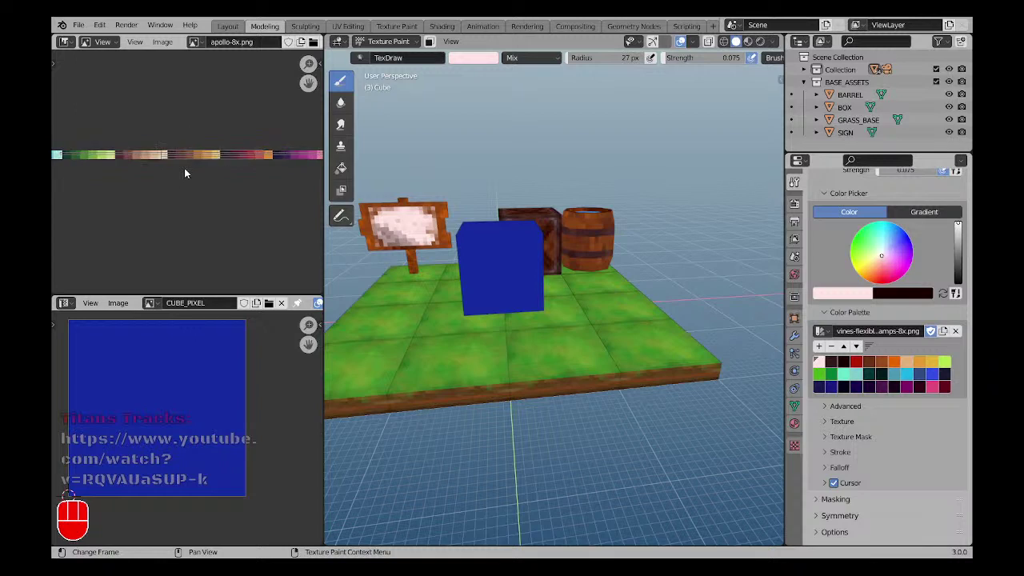
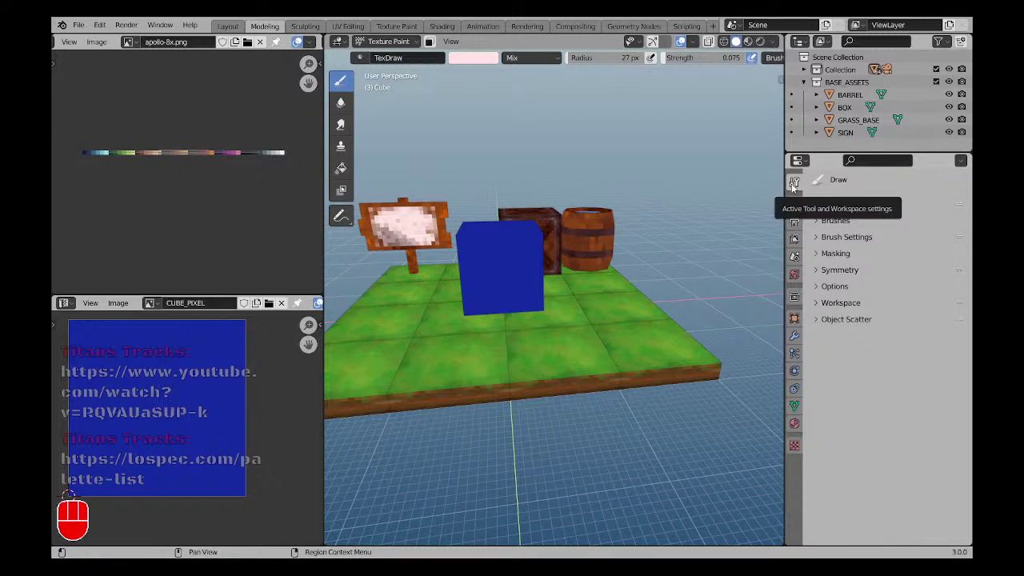
Switch the cube to Edit Mode and expand the Options and Workspace sections of the active tool settings.
key(ctrl+Tab)
click(686, 217)
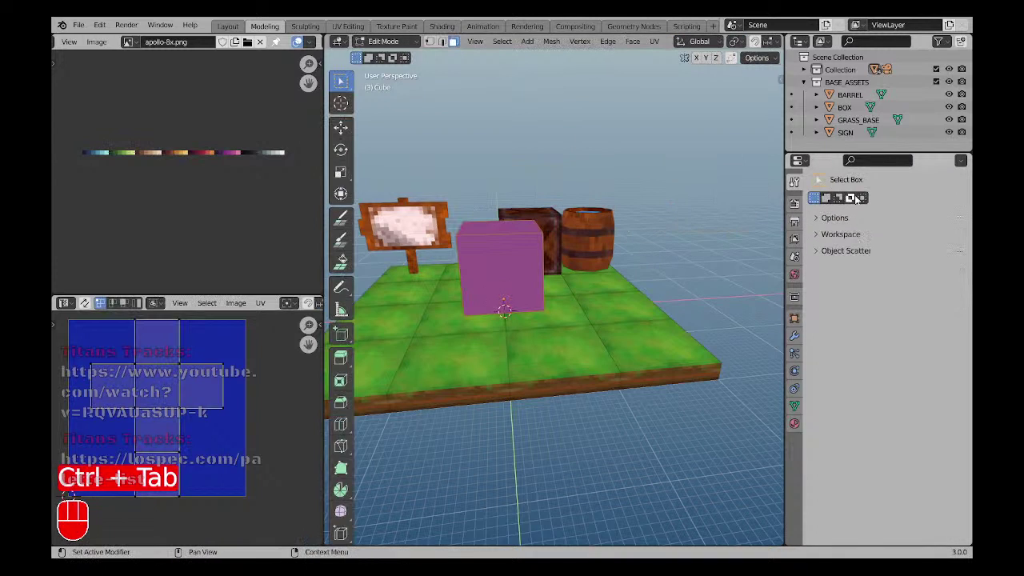
click(835, 217)
click(830, 335)
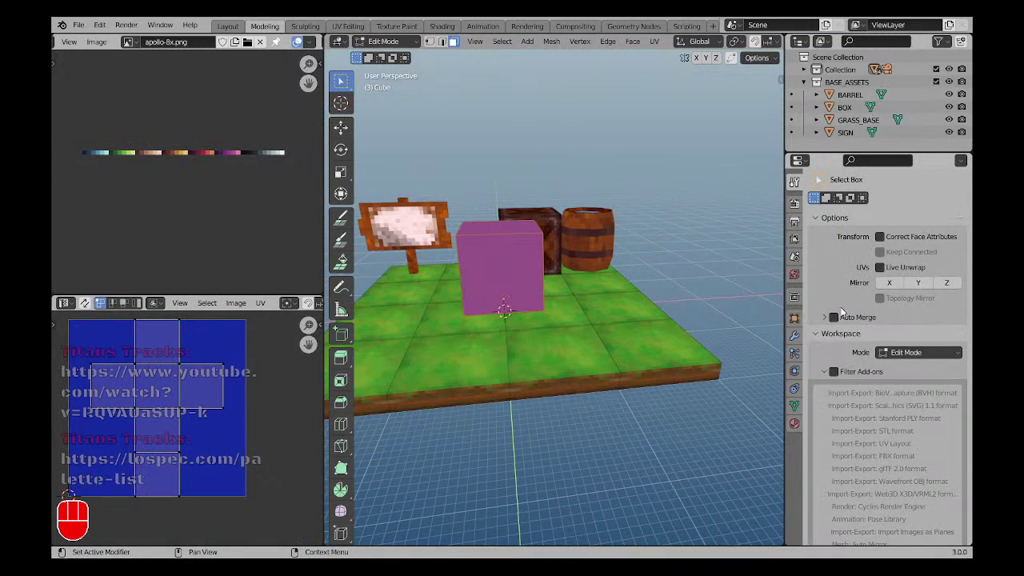
Switch the cube to Texture Paint mode and collapse the Workspace and Object Scatter sections of the tool settings.
scroll(842, 311, down, 6)
click(833, 539)
scroll(856, 450, down, 6)
scroll(857, 451, up, 3)
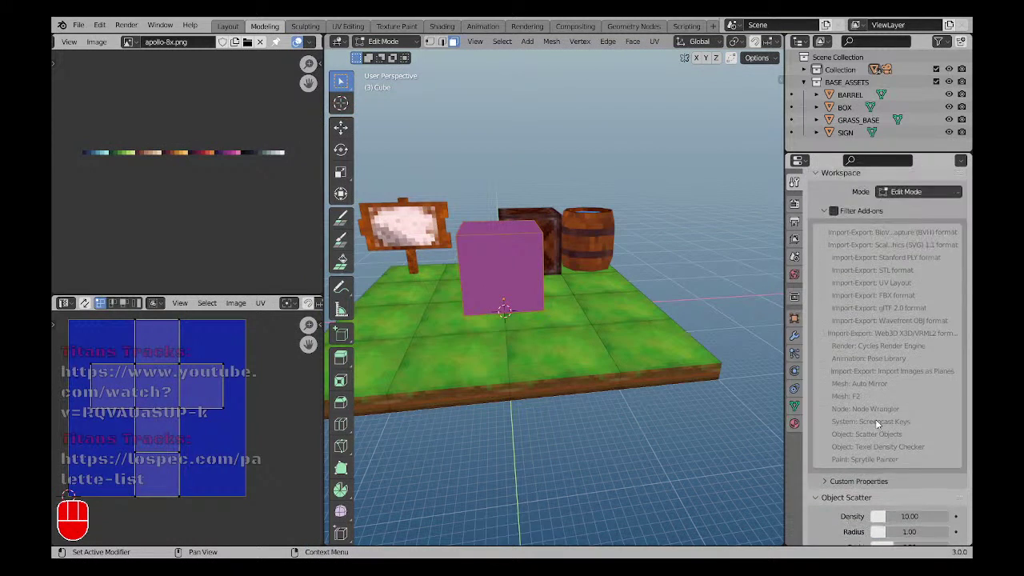
key(ctrl+Tab)
click(601, 201)
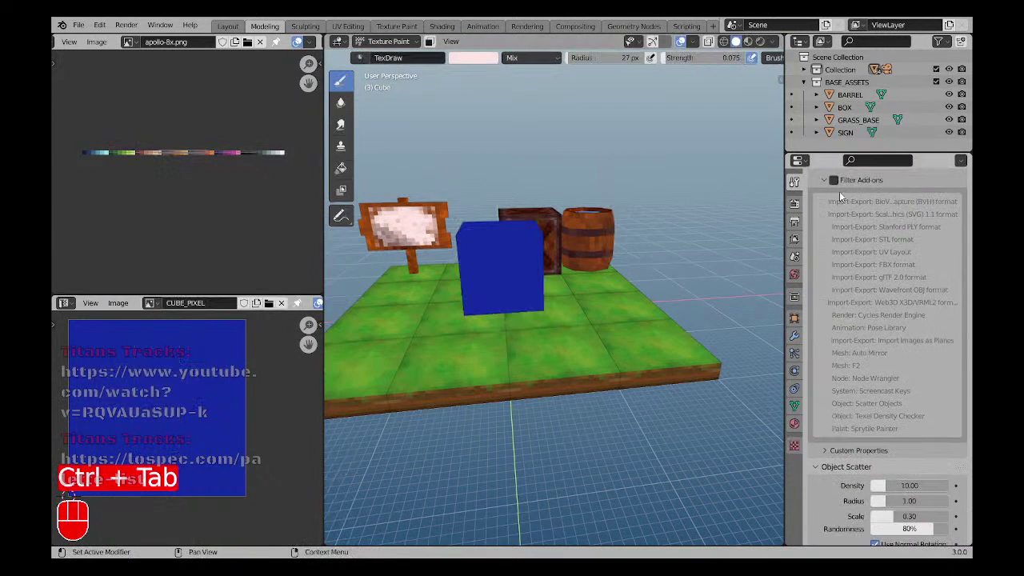
click(817, 181)
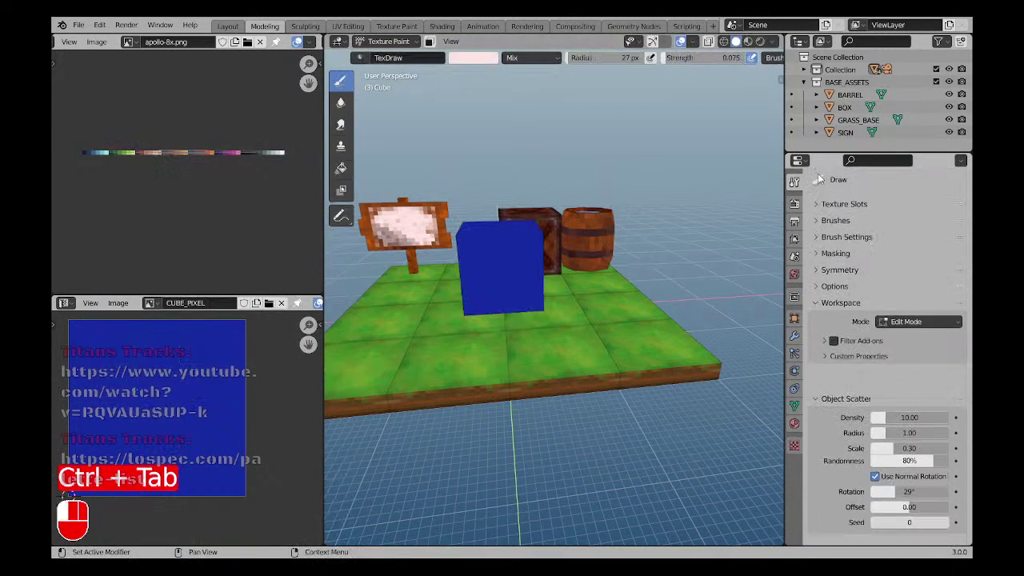
click(824, 304)
click(824, 322)
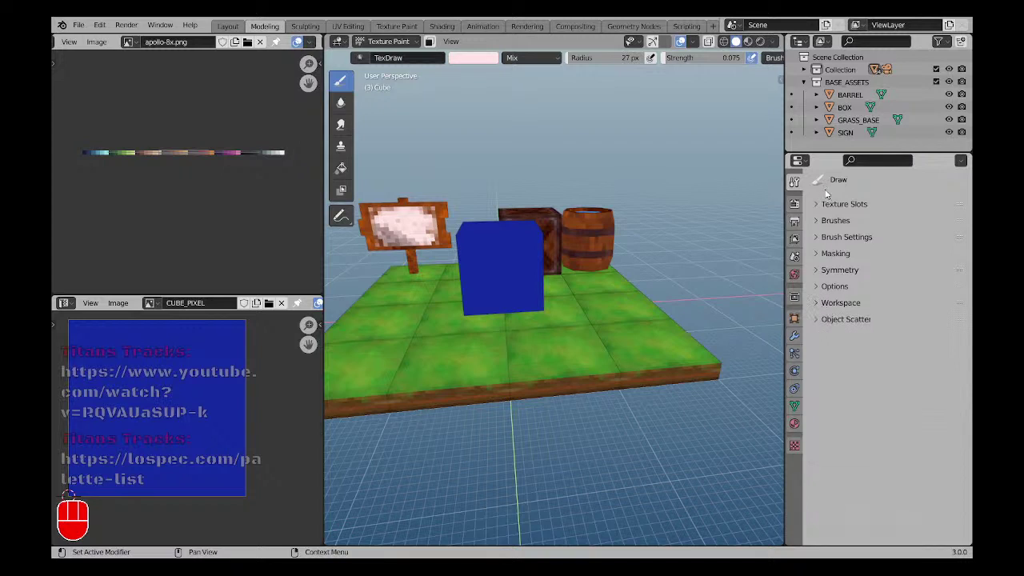
Expand the Draw tool's Brush Settings with its Color Palette section, leaving the Brushes section collapsed.
click(817, 221)
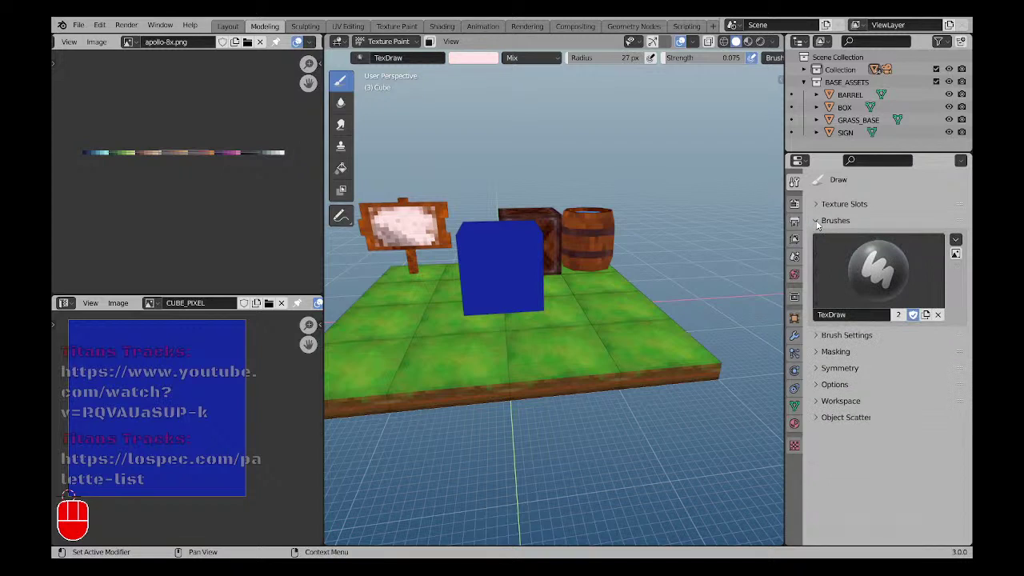
click(819, 336)
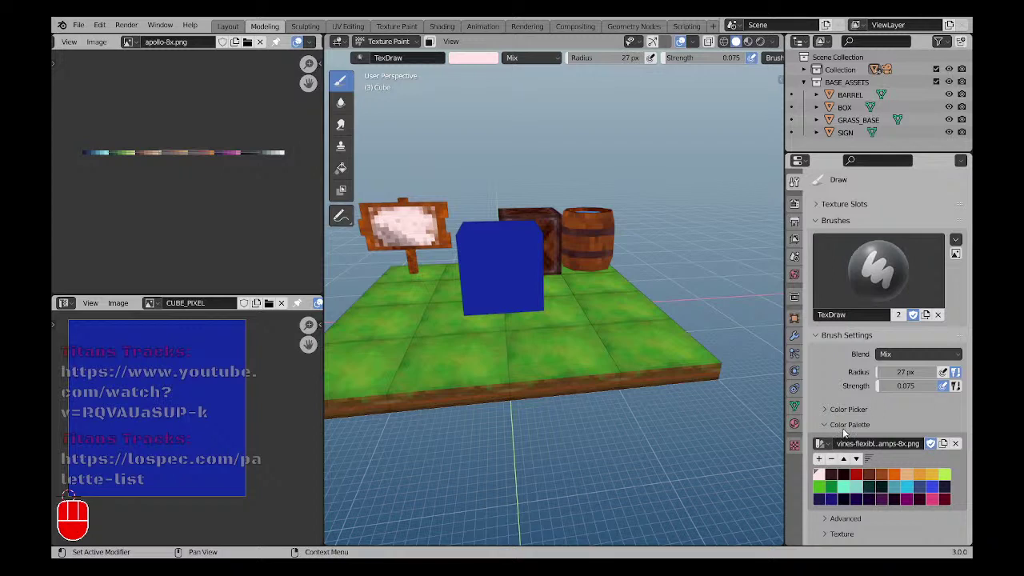
click(829, 218)
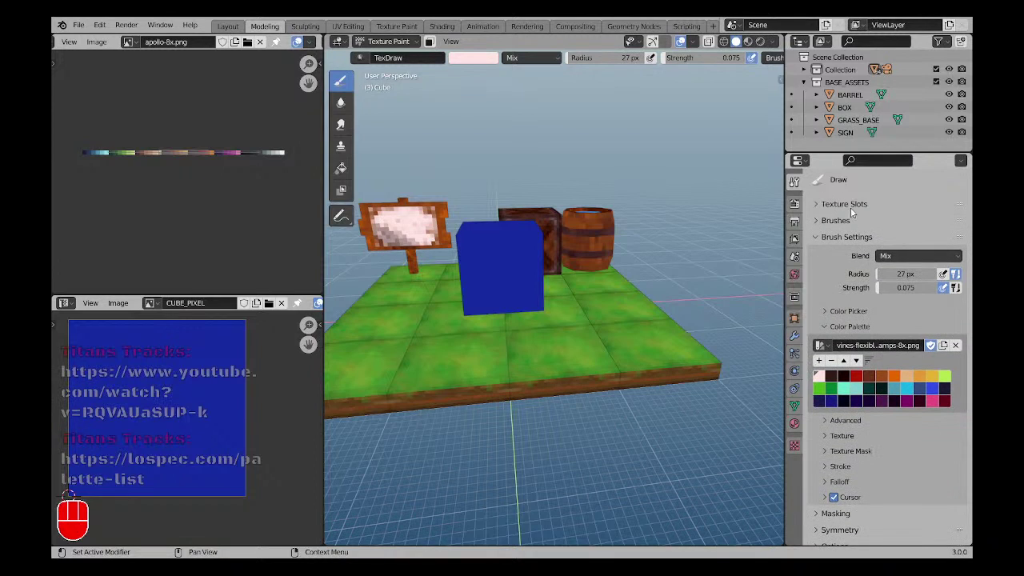
click(823, 238)
click(819, 239)
click(827, 331)
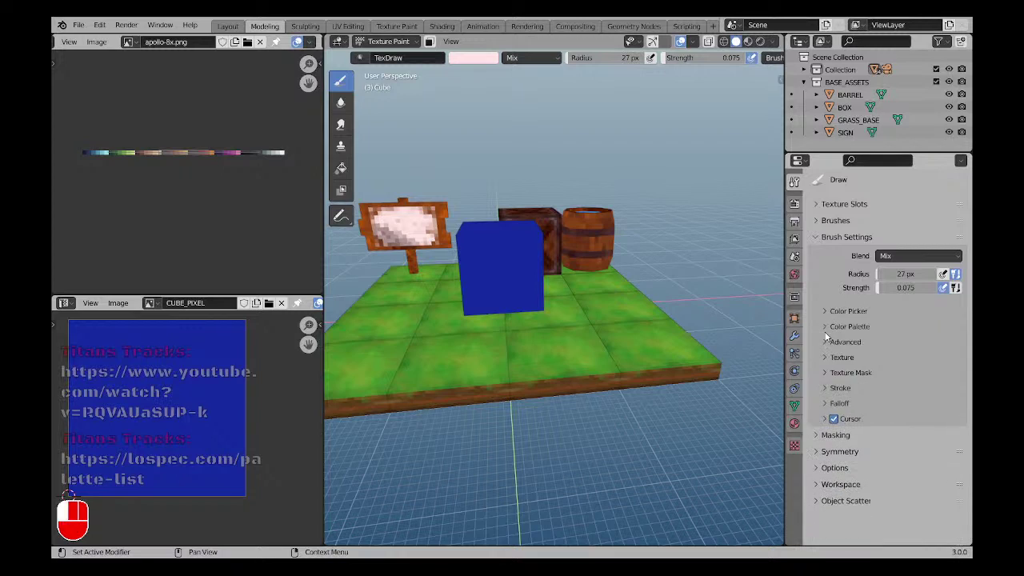
click(825, 328)
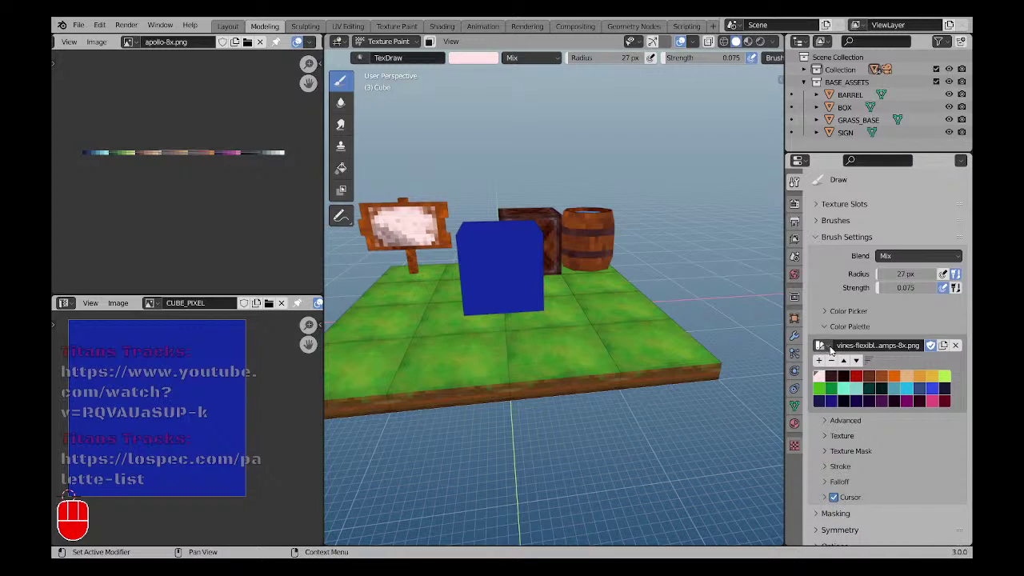
Set the brush's color palette to apollo-8x.png.
click(821, 346)
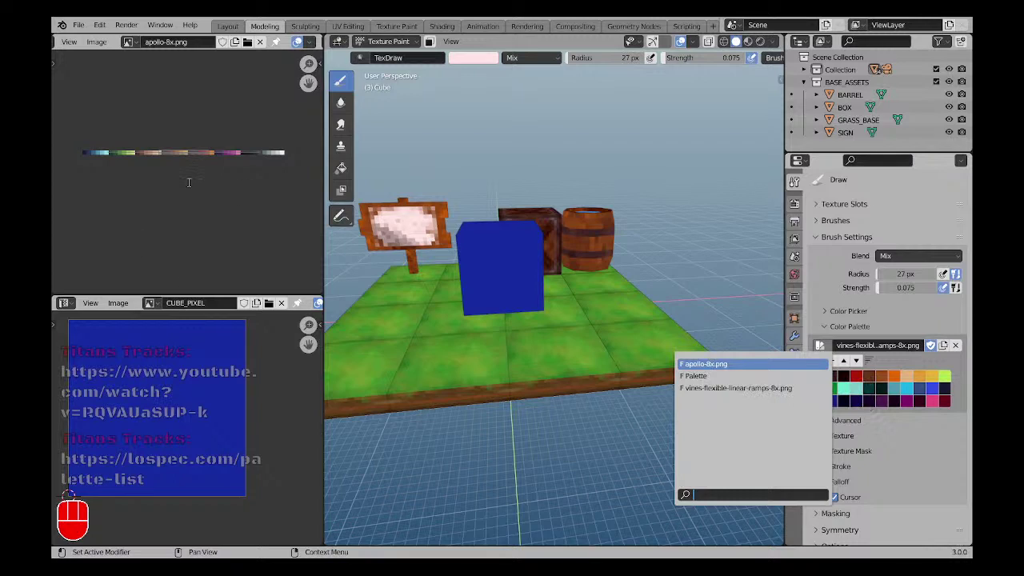
text(c)
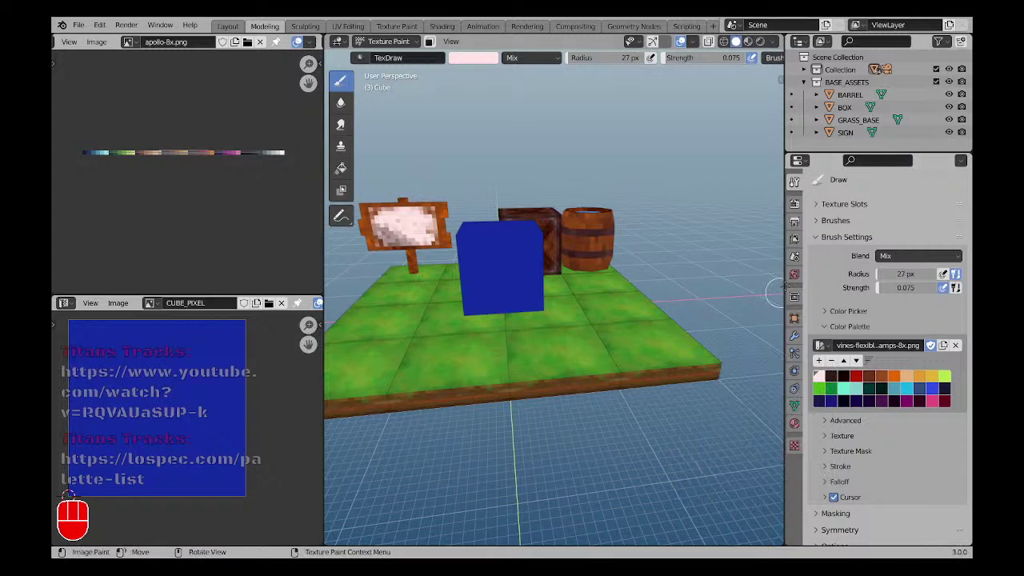
click(819, 345)
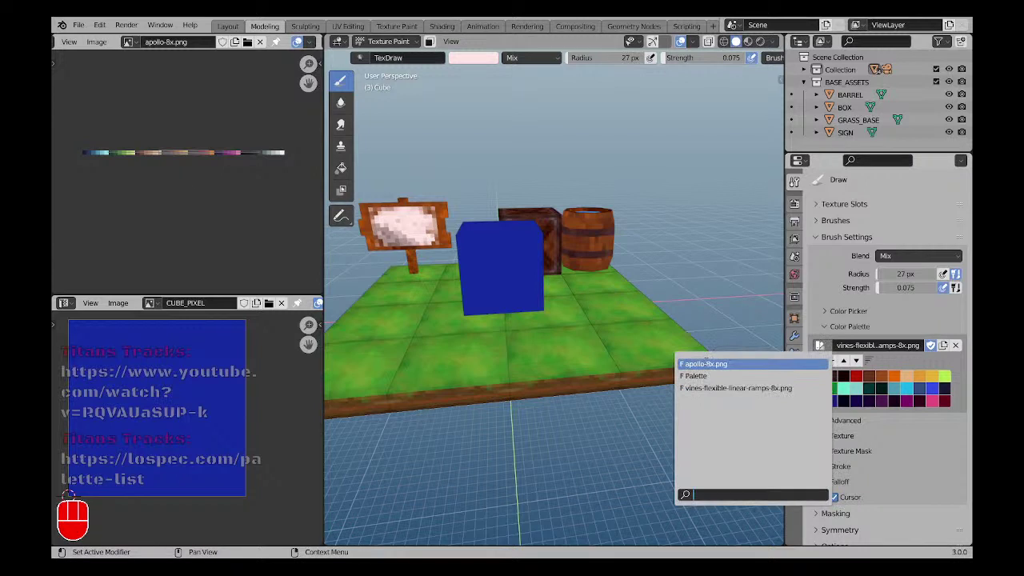
click(703, 364)
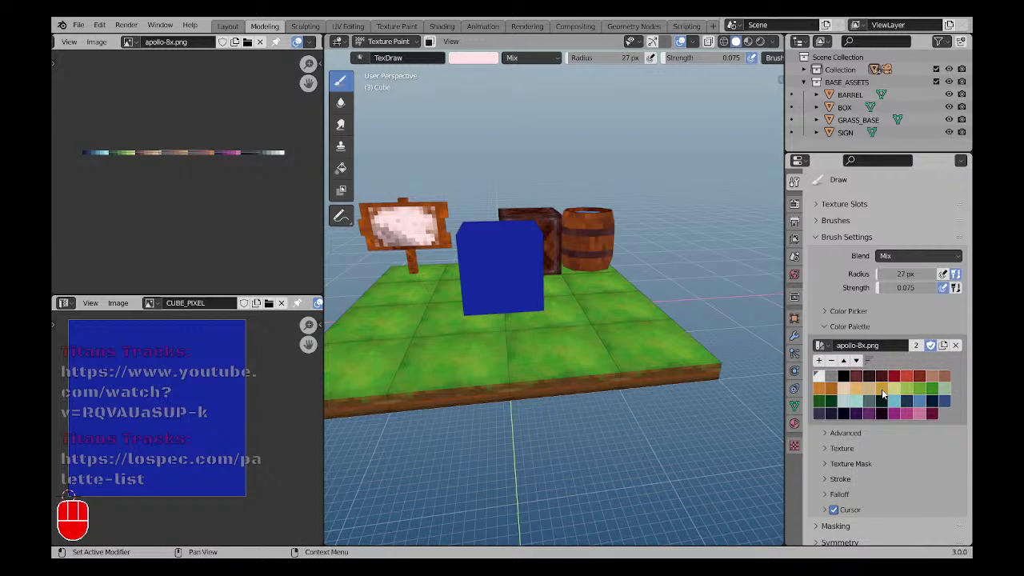
Pick a pale yellow brush color from the color wheel in the viewport's paint context menu.
right_click(555, 270)
click(477, 210)
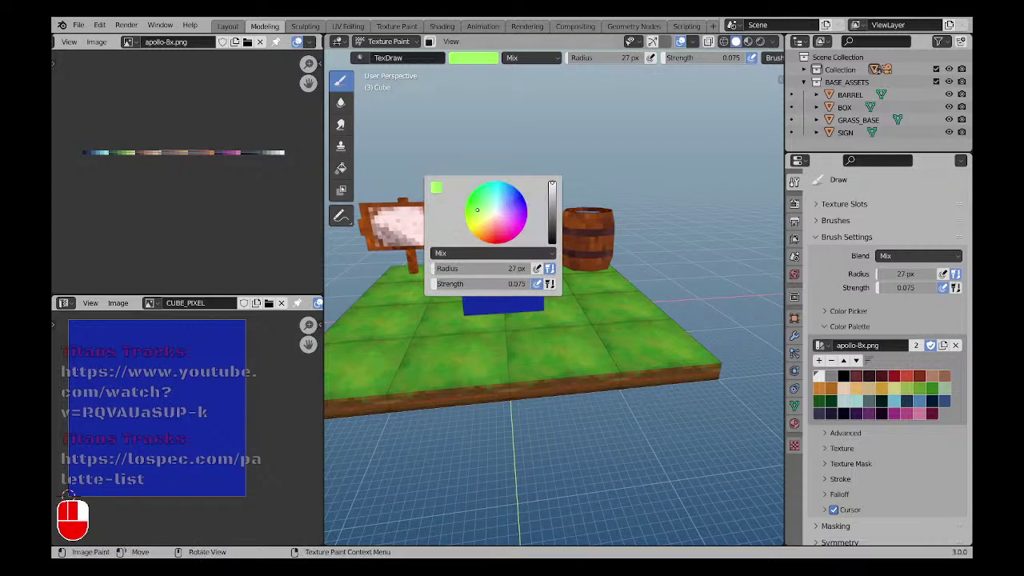
mouse_move(477, 209)
mouse_down()
mouse_move(504, 204)
mouse_move(483, 205)
mouse_move(493, 215)
mouse_up()
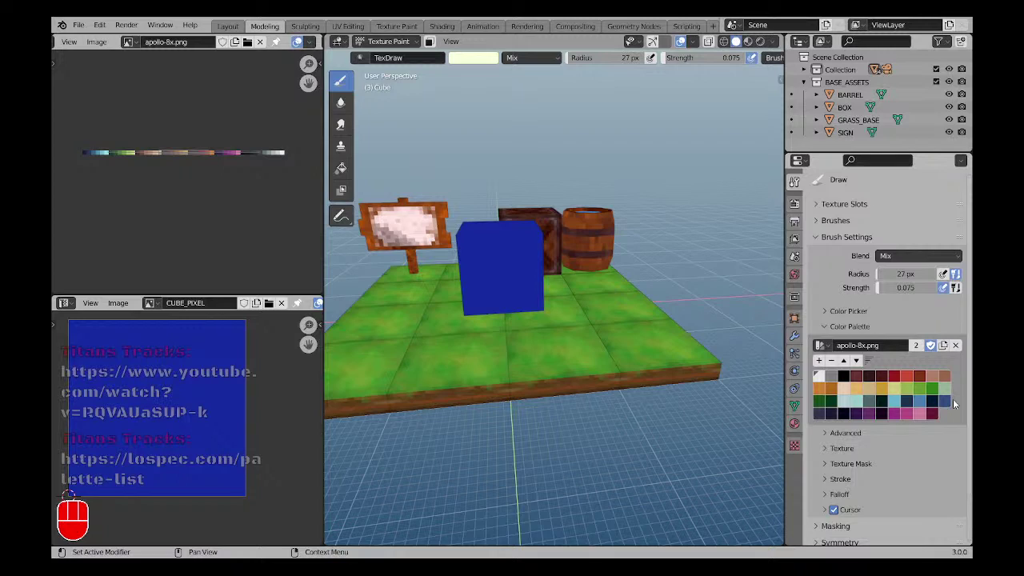
Set the brush's color palette to vines-flexible-linear-ramps-8x.png.
click(820, 345)
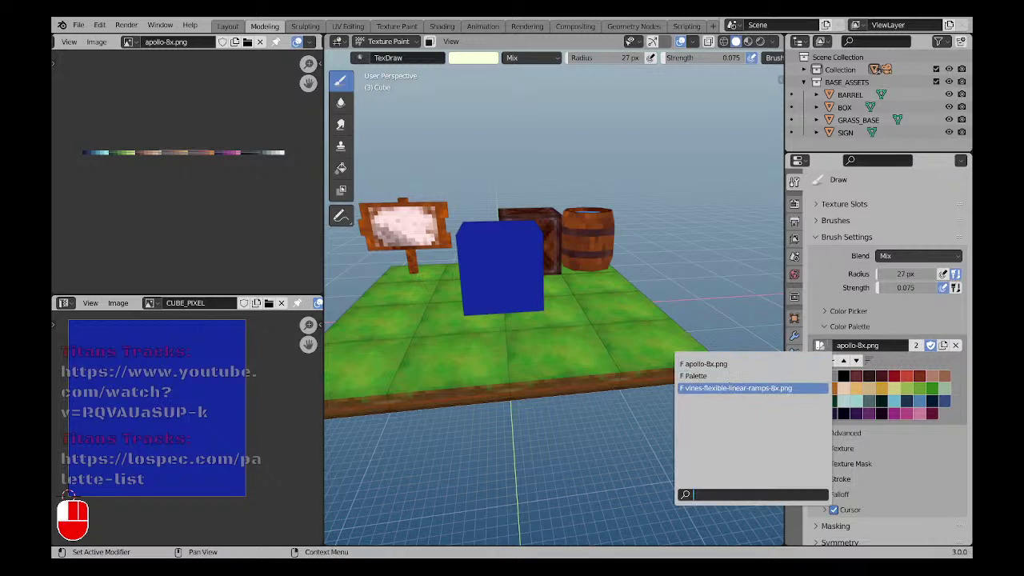
click(730, 388)
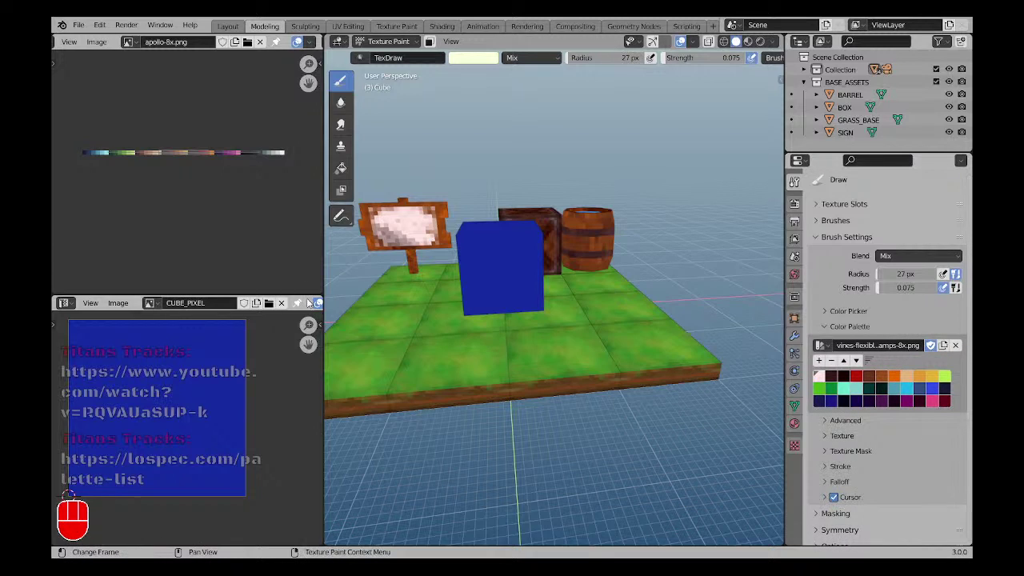
Split the apollo-8x.png Image Editor into three stacked areas and merge them back into one.
drag(319, 292, 316, 189)
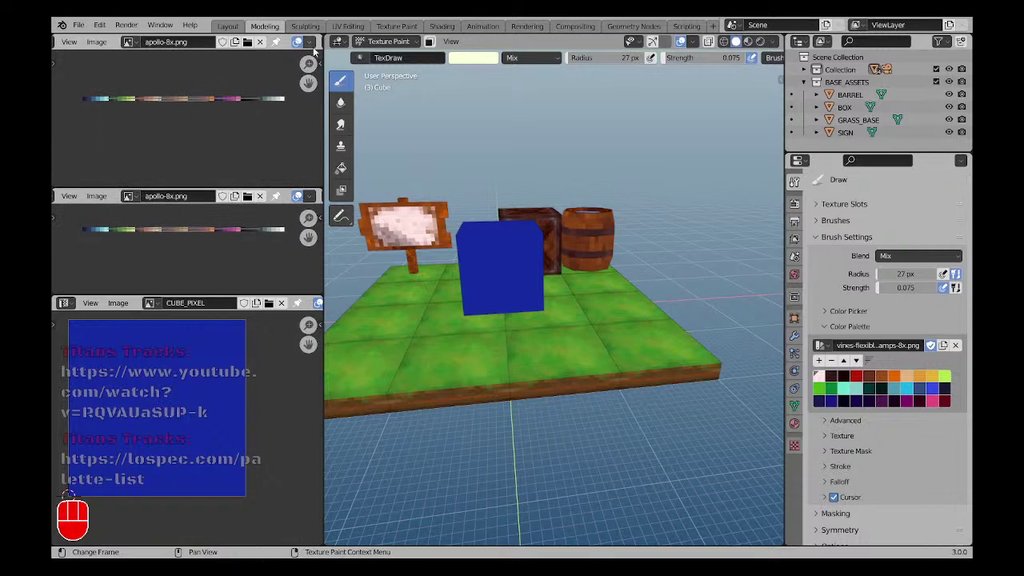
drag(318, 31, 317, 97)
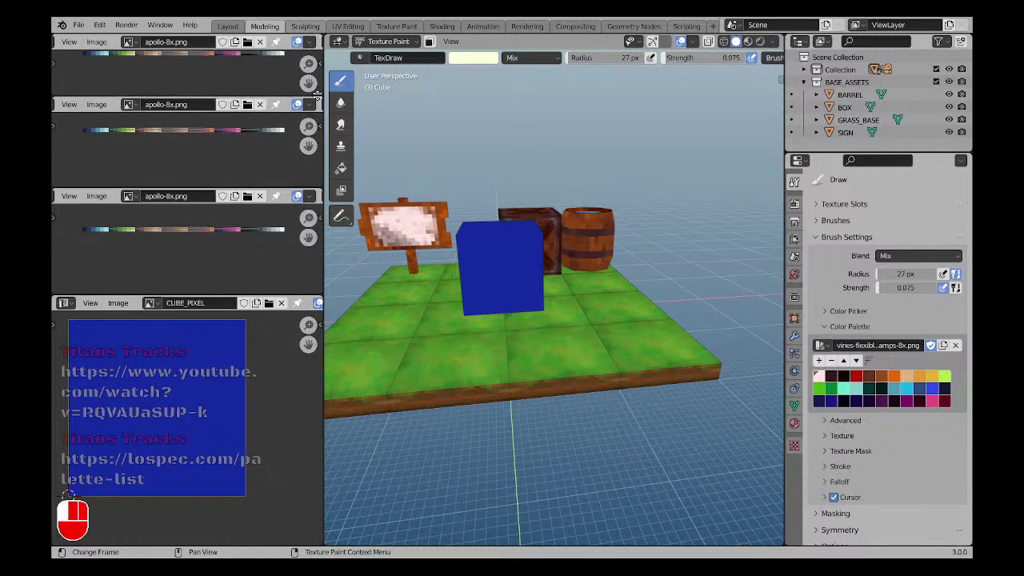
drag(319, 189, 317, 174)
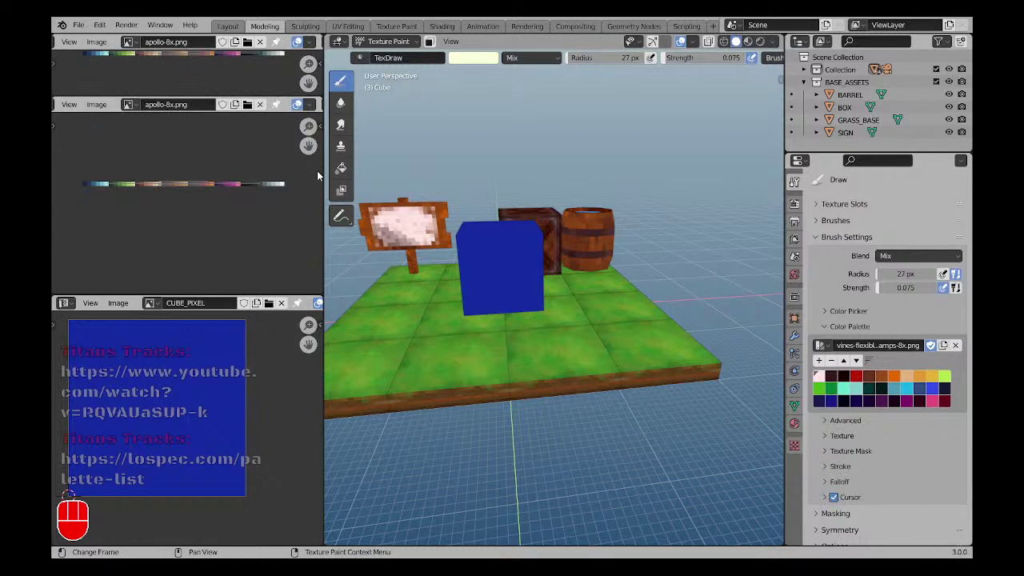
drag(321, 102, 318, 72)
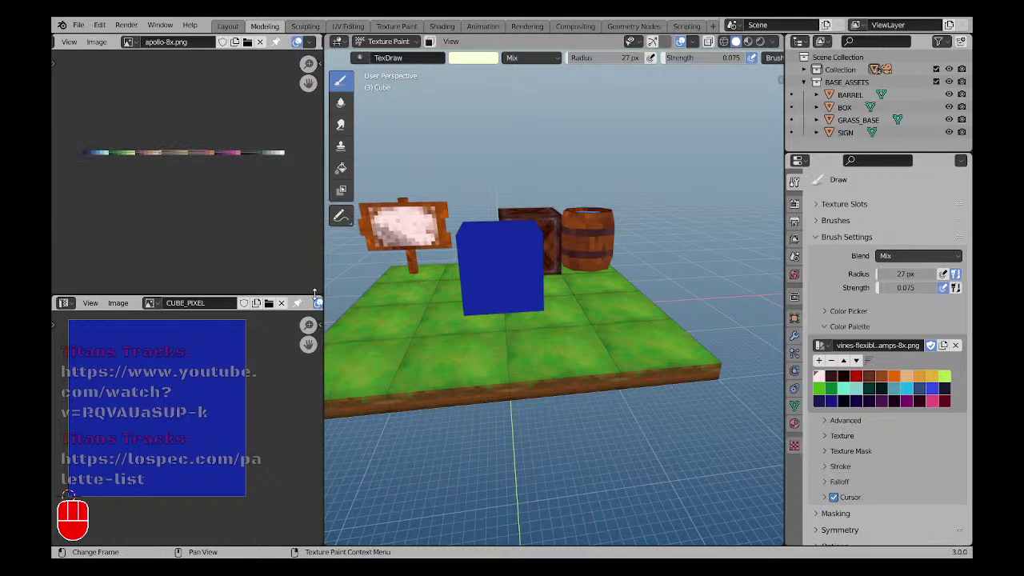
Merge the CUBE_PIXEL UV Editor over the Image Editor above it and enlarge the texture in the combined area.
drag(322, 173, 315, 112)
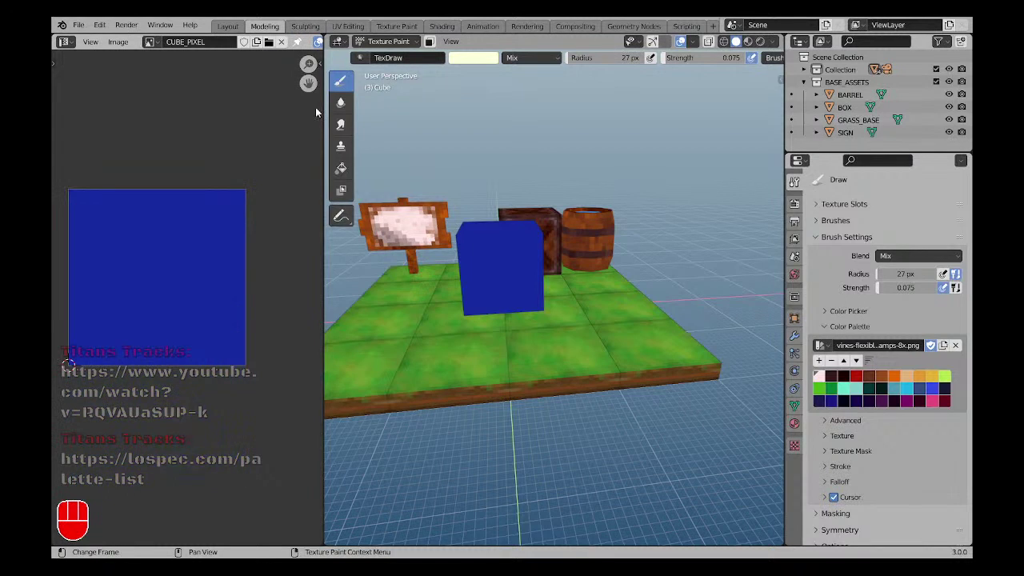
key(Home)
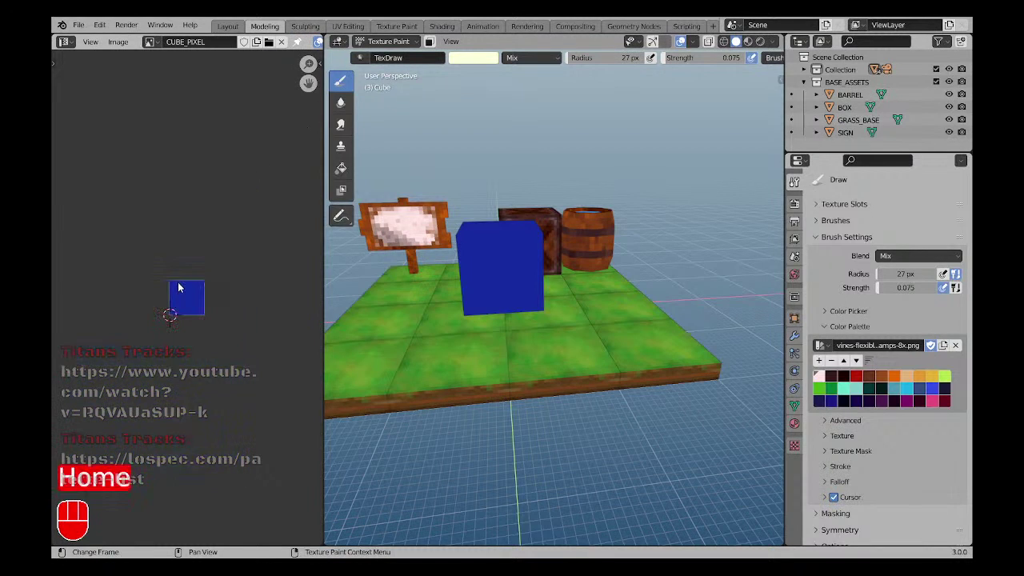
scroll(183, 304, up, 5)
mouse_move(198, 279)
middle_down()
mouse_move(158, 280)
mouse_move(200, 280)
middle_up()
Choose the bright green palette swatch and paint strokes on the cube's front face at the current brush strength.
shift+middle_drag(496, 271, 521, 279)
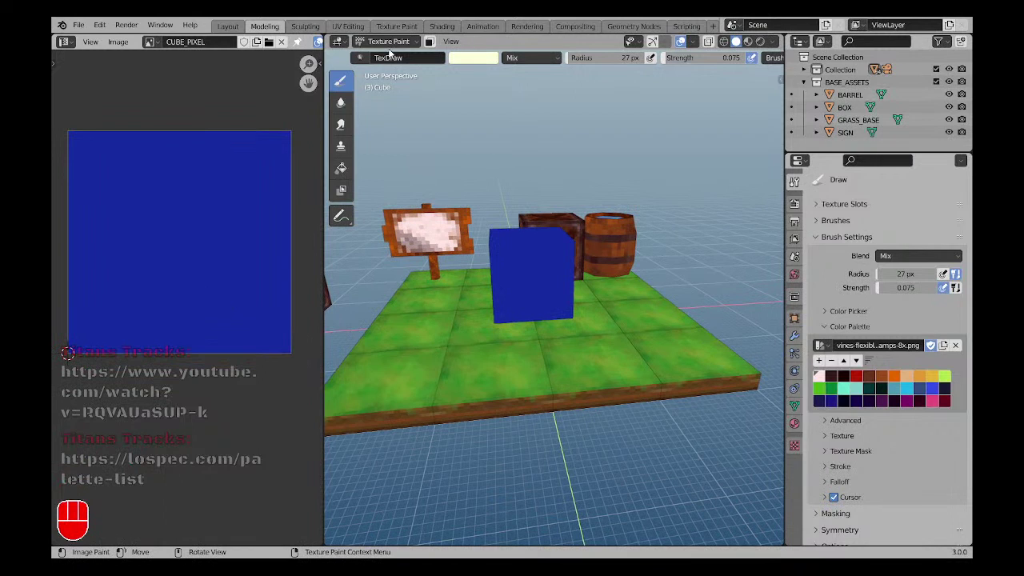
scroll(464, 56, down, 3)
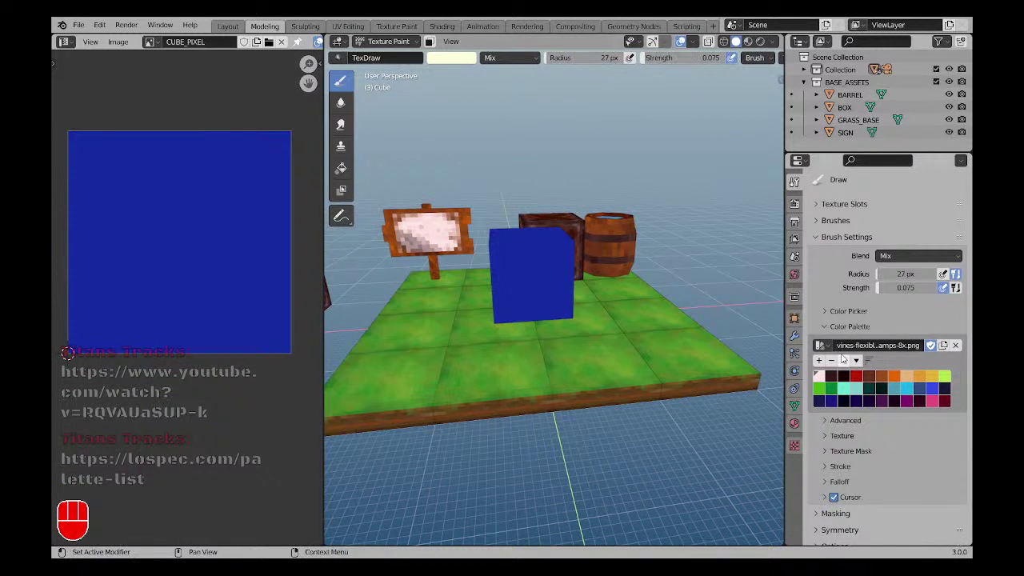
click(819, 388)
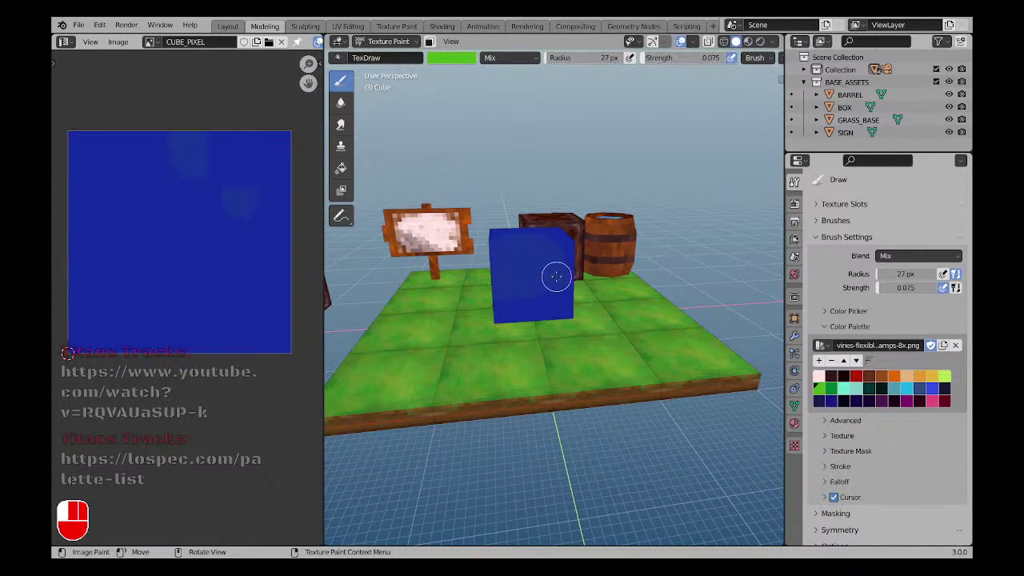
scroll(555, 338, up, 4)
mouse_move(496, 240)
mouse_down()
mouse_move(520, 226)
mouse_move(608, 272)
mouse_move(461, 320)
mouse_move(554, 268)
mouse_move(548, 327)
mouse_move(642, 373)
mouse_move(503, 271)
mouse_up()
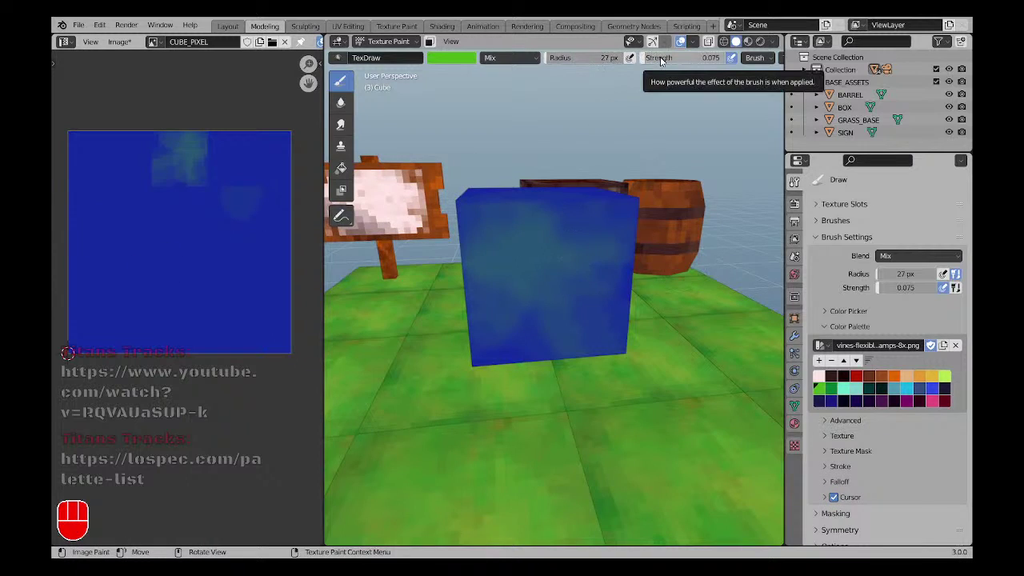
Set the brush strength to 0.954 and paint green over the cube's front face, top face and one more side.
drag(653, 61, 723, 59)
mouse_move(584, 222)
mouse_down()
mouse_move(514, 224)
mouse_move(503, 291)
mouse_move(599, 228)
mouse_move(549, 274)
mouse_move(533, 231)
mouse_move(594, 286)
mouse_move(590, 299)
mouse_move(539, 276)
mouse_move(517, 232)
mouse_up()
middle_drag(517, 232, 528, 136)
mouse_move(528, 136)
mouse_down()
mouse_move(532, 240)
mouse_move(480, 160)
mouse_move(560, 184)
mouse_up()
middle_drag(560, 331, 663, 226)
mouse_move(512, 212)
mouse_down()
mouse_move(596, 229)
mouse_move(580, 280)
mouse_move(592, 352)
mouse_up()
mouse_move(591, 352)
middle_down()
mouse_move(651, 267)
mouse_move(507, 260)
mouse_move(519, 264)
middle_up()
scroll(549, 263, up, 5)
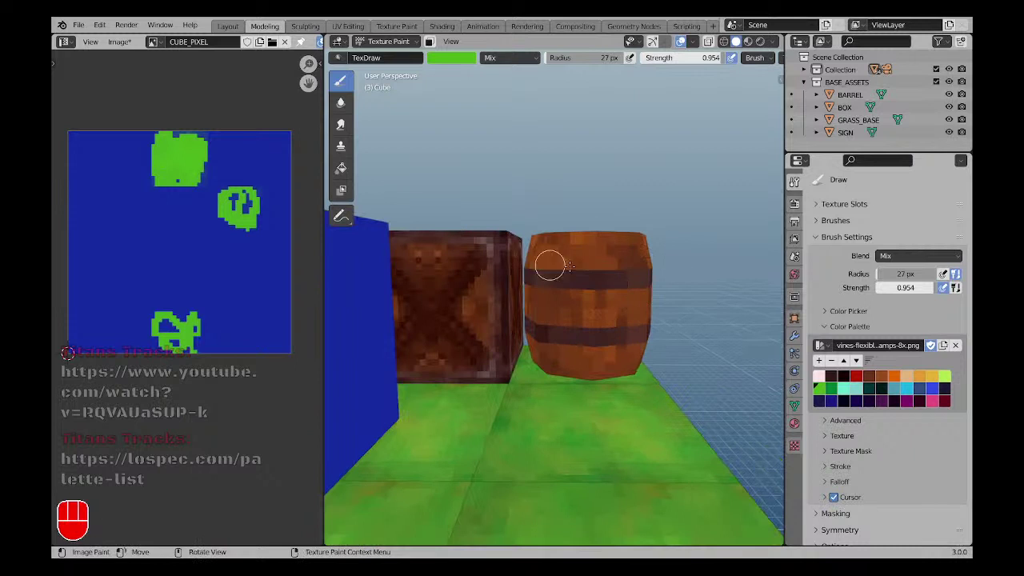
scroll(563, 310, down, 4)
middle_drag(563, 310, 481, 310)
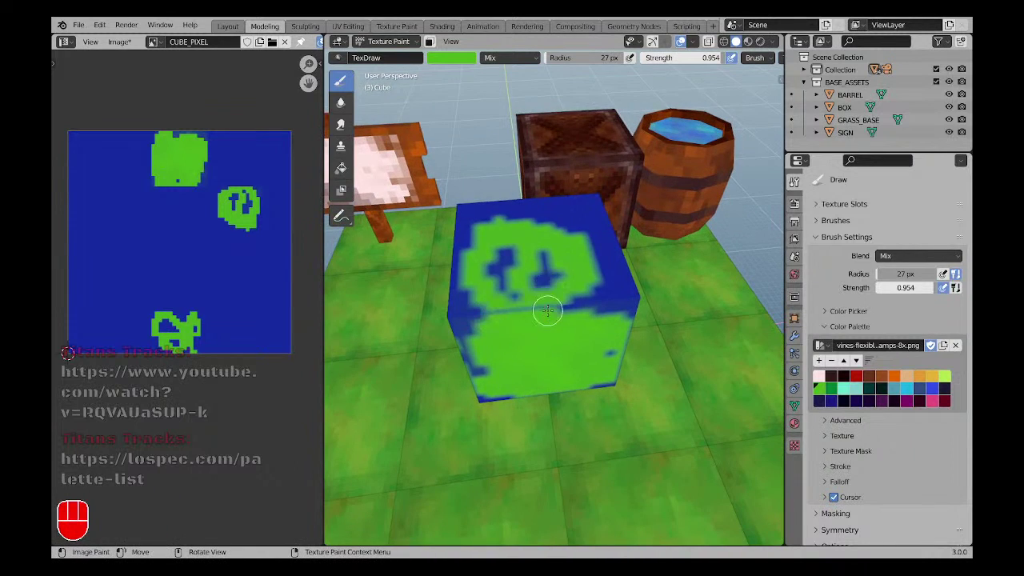
middle_drag(548, 309, 544, 283)
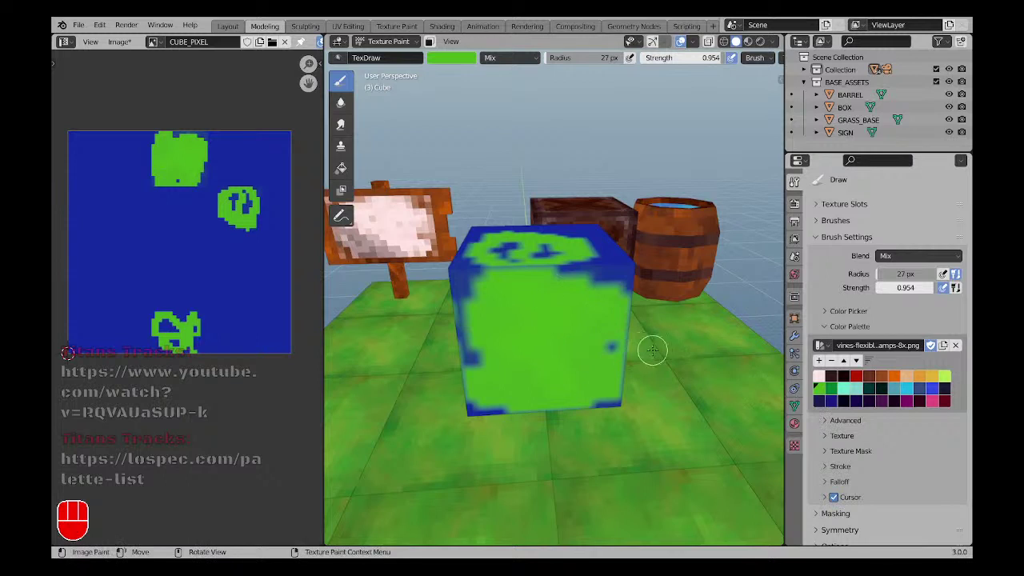
Open the cube's CUBE material properties and examine the CUBE_PIXEL color input of its Emission surface.
click(794, 425)
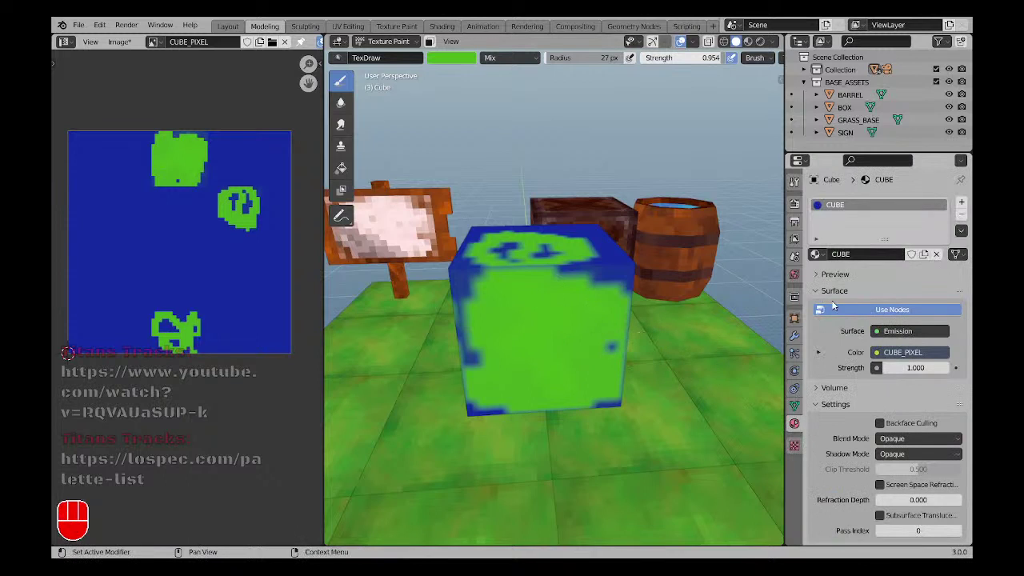
scroll(954, 289, down, 2)
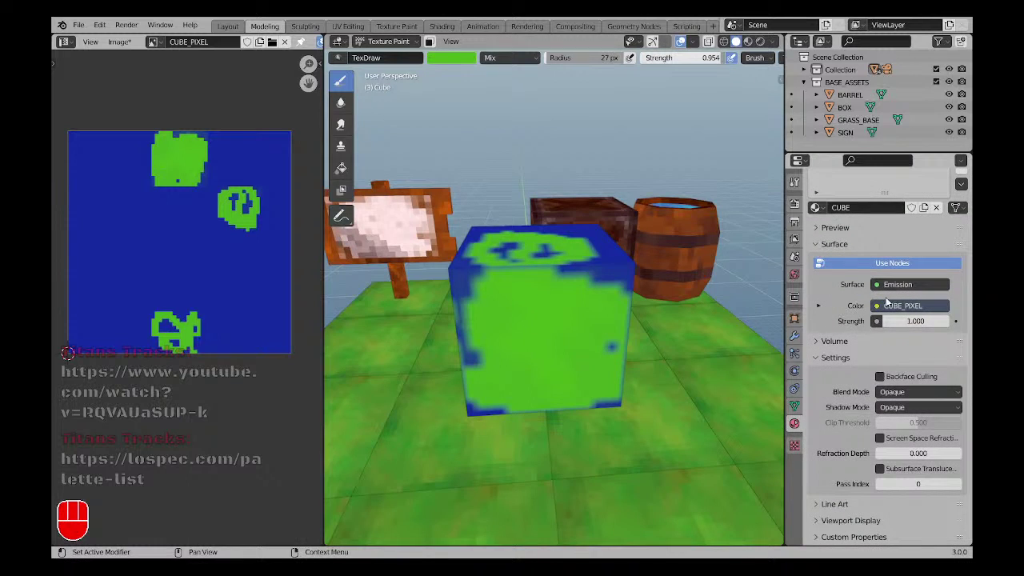
click(819, 306)
click(820, 306)
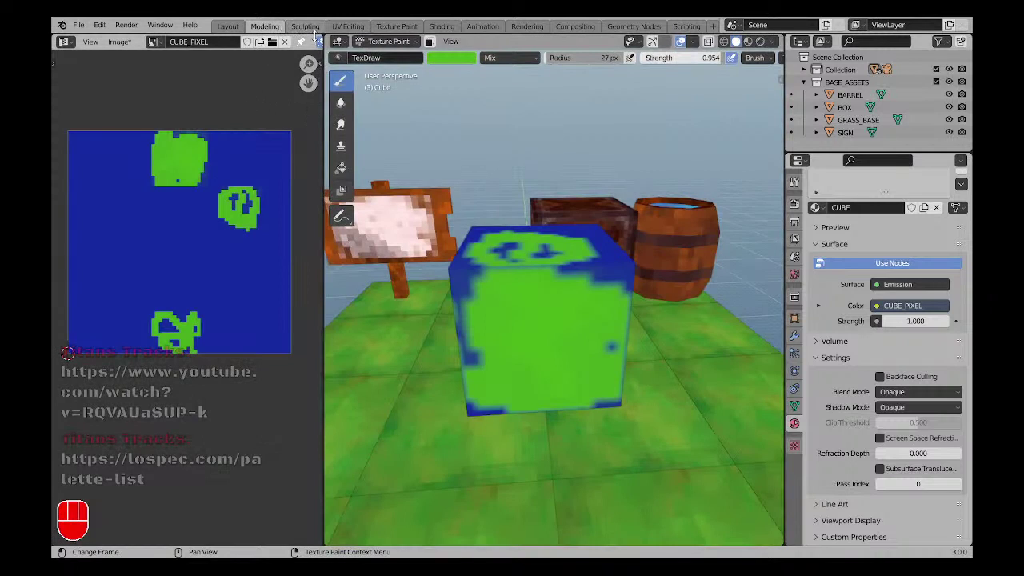
Split the CUBE_PIXEL image area into upper and lower parts and make the upper one a Shader Editor.
drag(319, 38, 312, 326)
scroll(188, 162, down, 4)
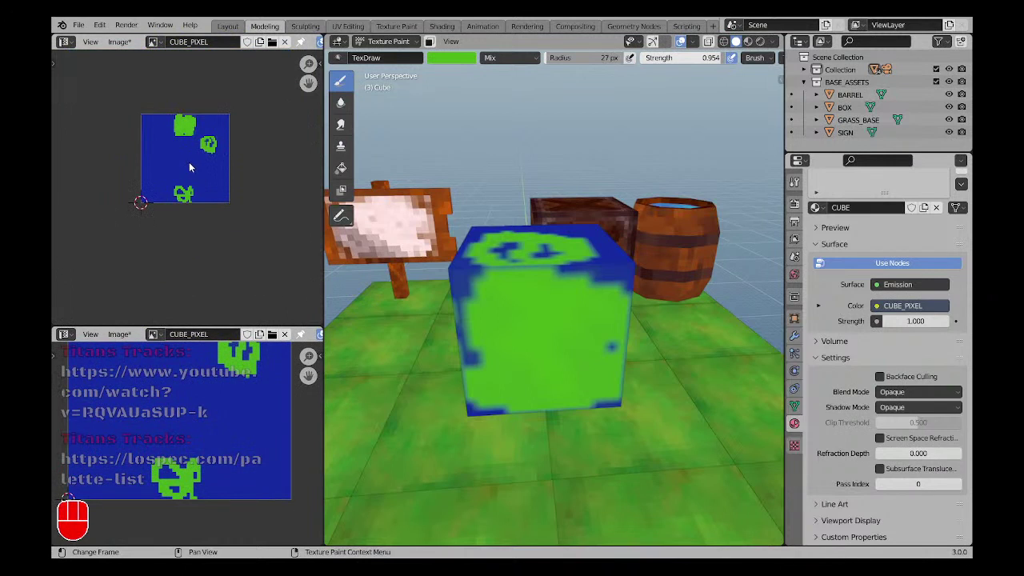
click(71, 42)
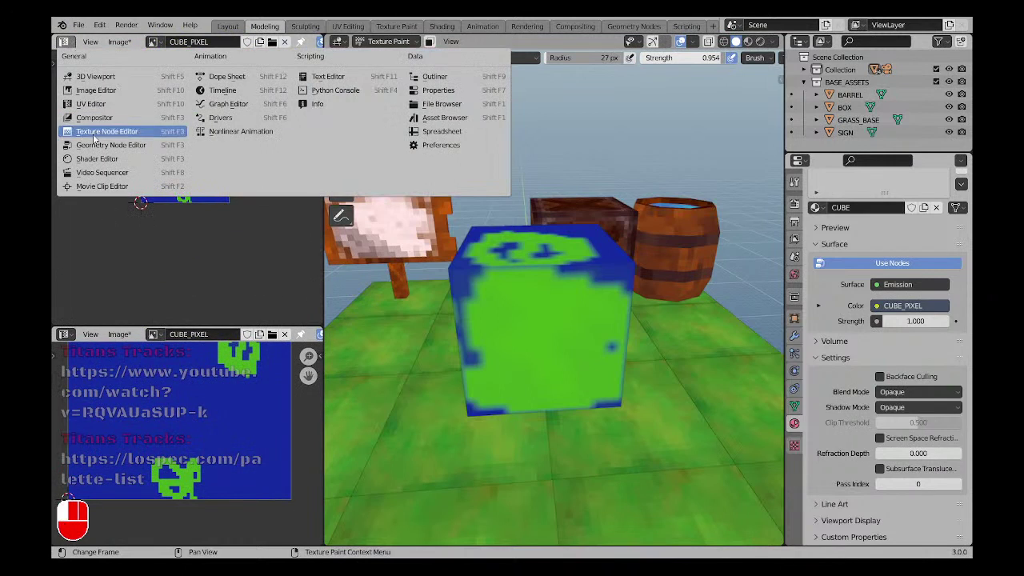
click(97, 160)
scroll(148, 208, down, 2)
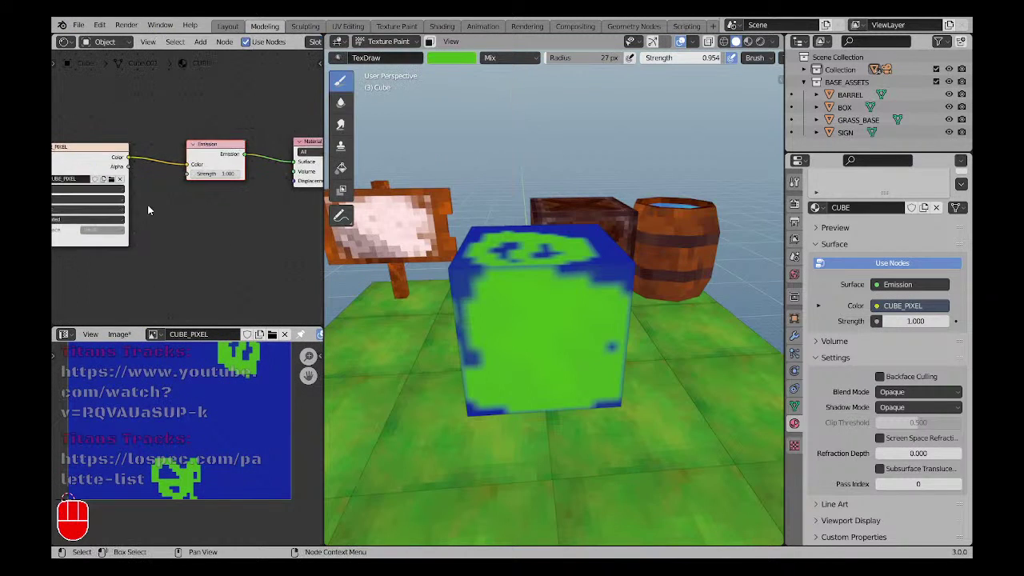
Move the CUBE material's nodes closer together and set the CUBE_PIXEL texture node's interpolation to Closest.
drag(108, 164, 148, 156)
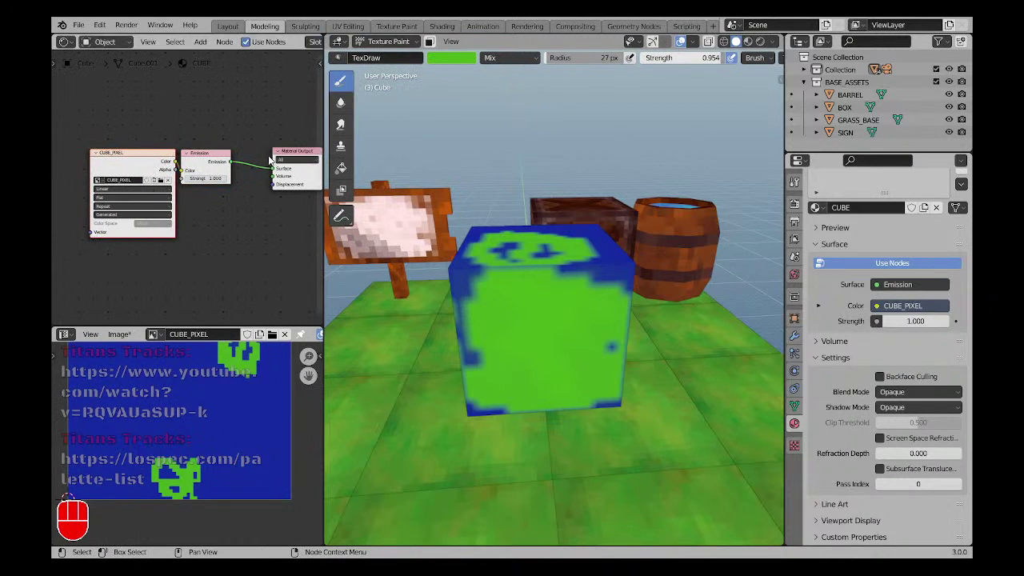
drag(278, 157, 240, 160)
middle_drag(558, 306, 572, 306)
scroll(130, 186, up, 5)
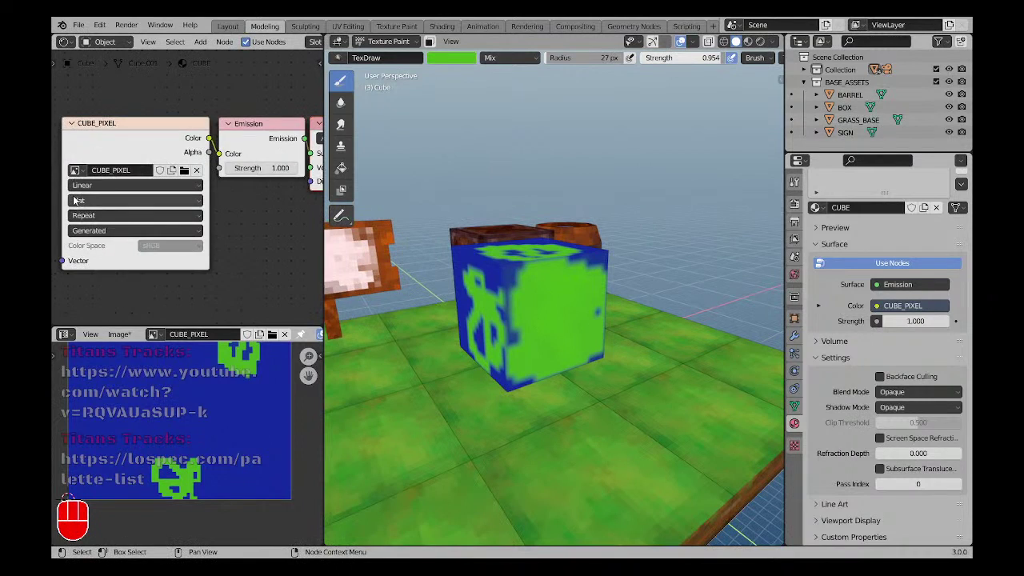
click(131, 192)
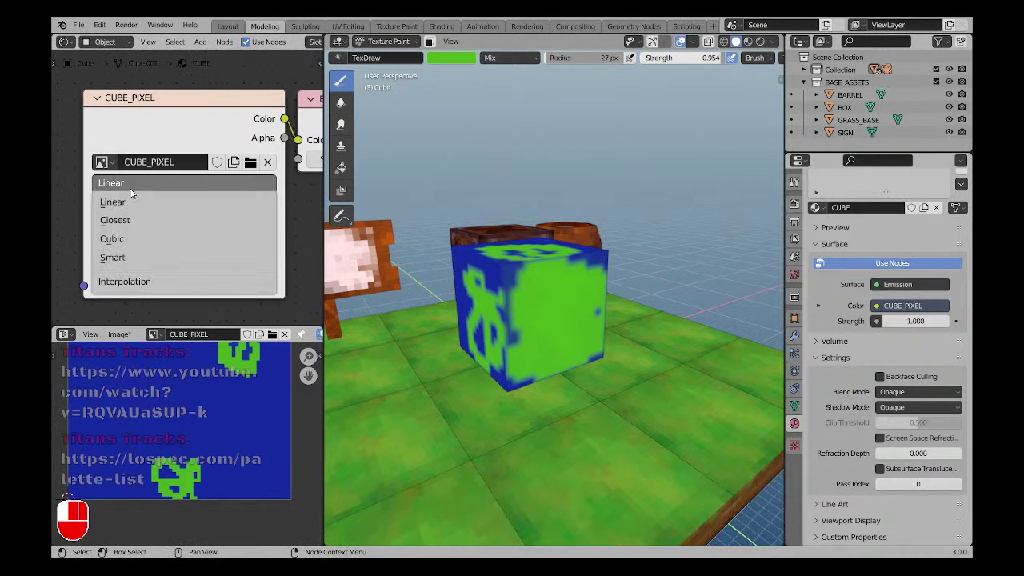
click(126, 212)
Paint more green over the partly painted side face next to the cube's front face.
scroll(521, 342, up, 3)
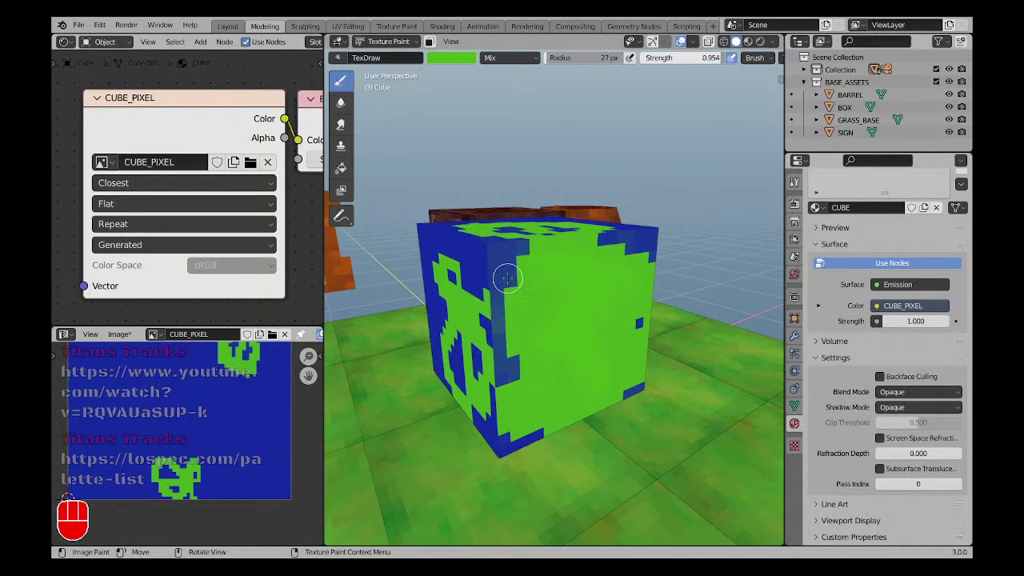
middle_drag(450, 283, 499, 250)
mouse_move(472, 244)
mouse_down()
mouse_move(376, 251)
mouse_move(425, 384)
mouse_move(351, 336)
mouse_move(442, 360)
mouse_up()
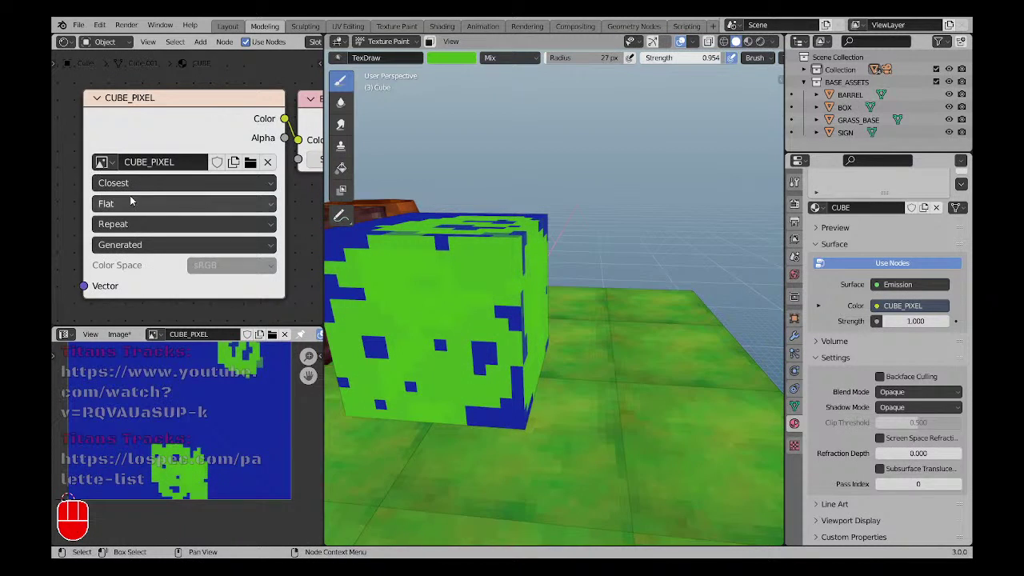
Review the interpolation options of the CUBE_PIXEL texture node and keep Closest selected.
scroll(130, 195, down, 2)
scroll(272, 228, down, 1)
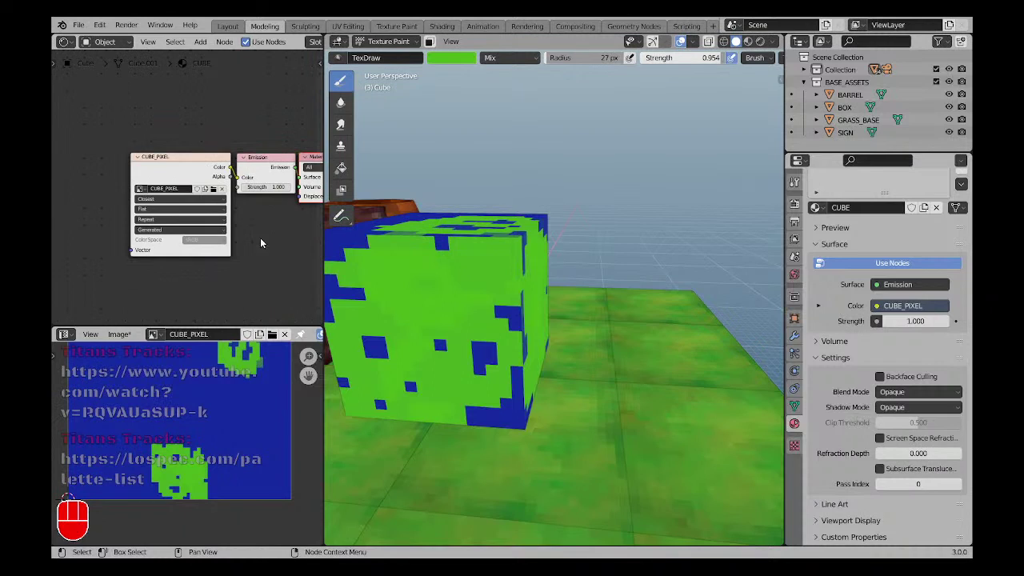
middle_drag(260, 238, 207, 239)
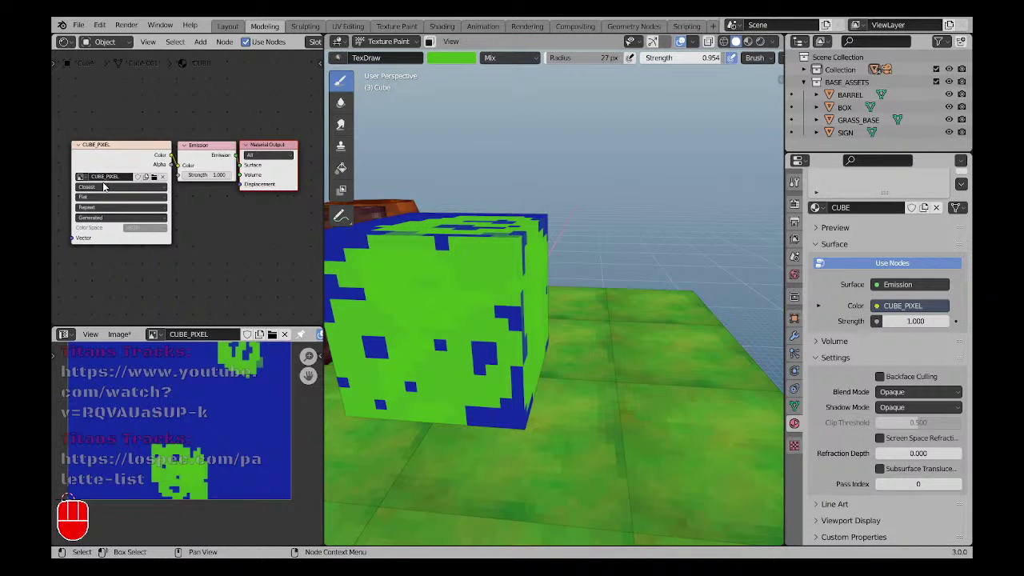
scroll(103, 186, up, 1)
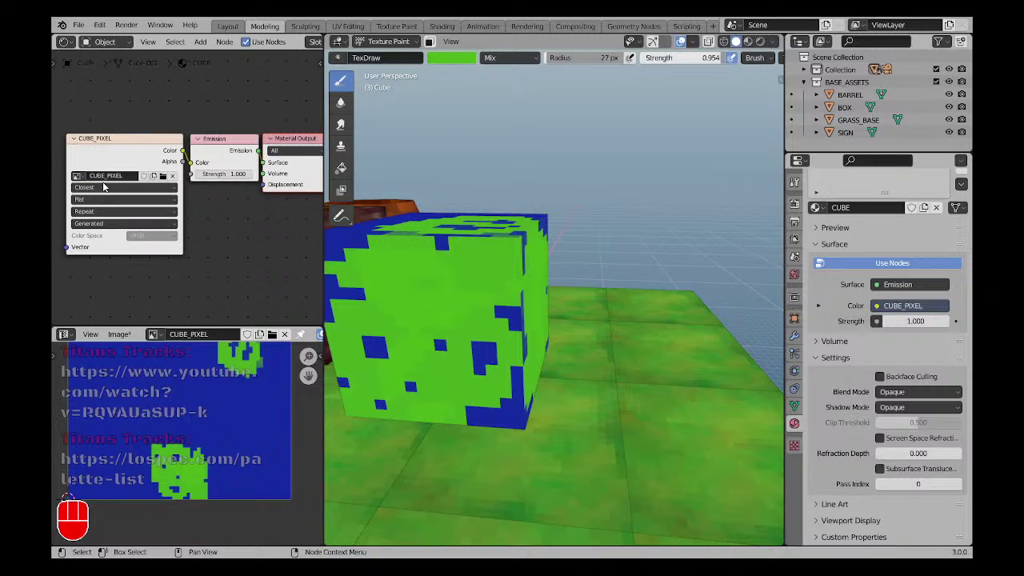
click(94, 187)
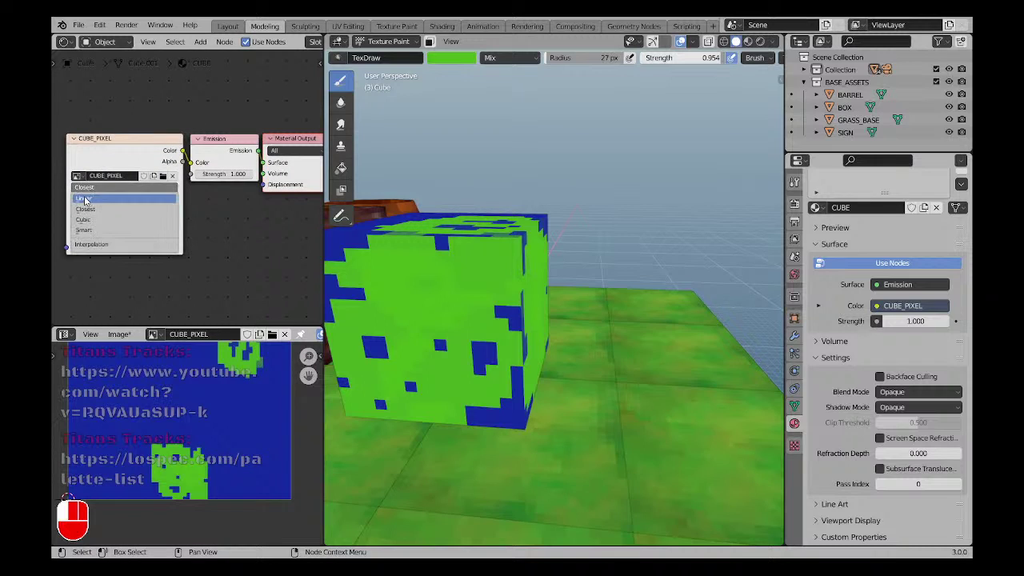
click(92, 210)
Set the brush strength to 0.419 and paint green over the remaining blue patches on the cube's front and top faces.
middle_drag(547, 294, 538, 264)
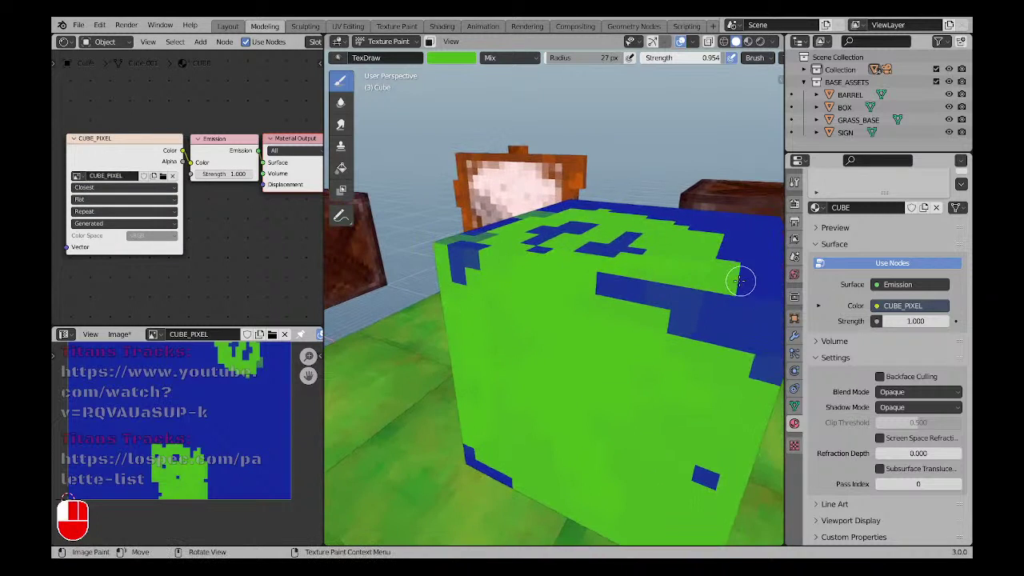
shift+middle_drag(736, 279, 617, 272)
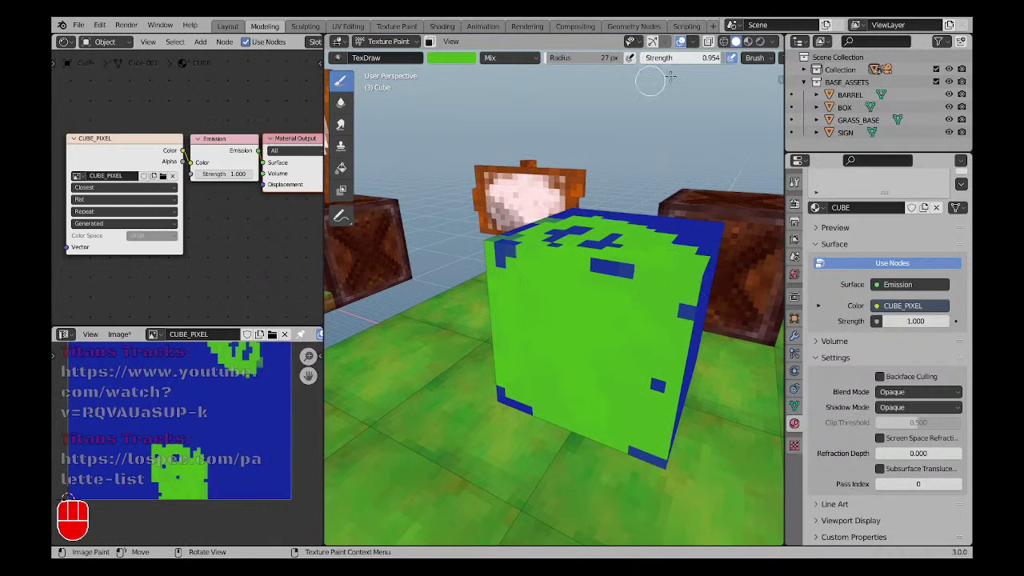
drag(694, 62, 654, 63)
mouse_move(639, 268)
mouse_down()
mouse_move(628, 263)
mouse_move(598, 317)
mouse_move(579, 327)
mouse_move(599, 290)
mouse_move(686, 312)
mouse_up()
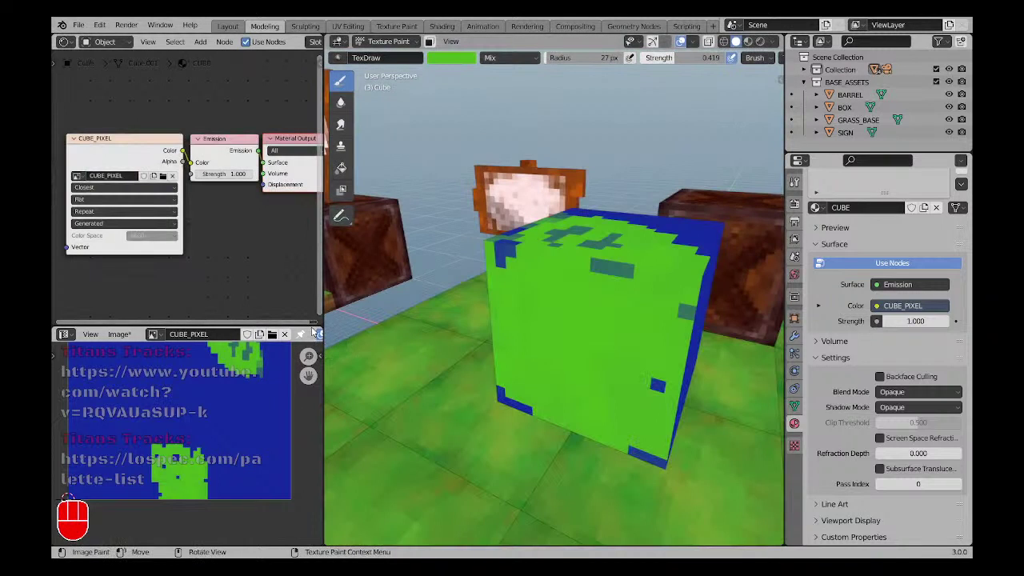
Merge the CUBE_PIXEL image area over the Shader Editor, and paint the cube's front face with the red palette swatch.
drag(319, 331, 321, 194)
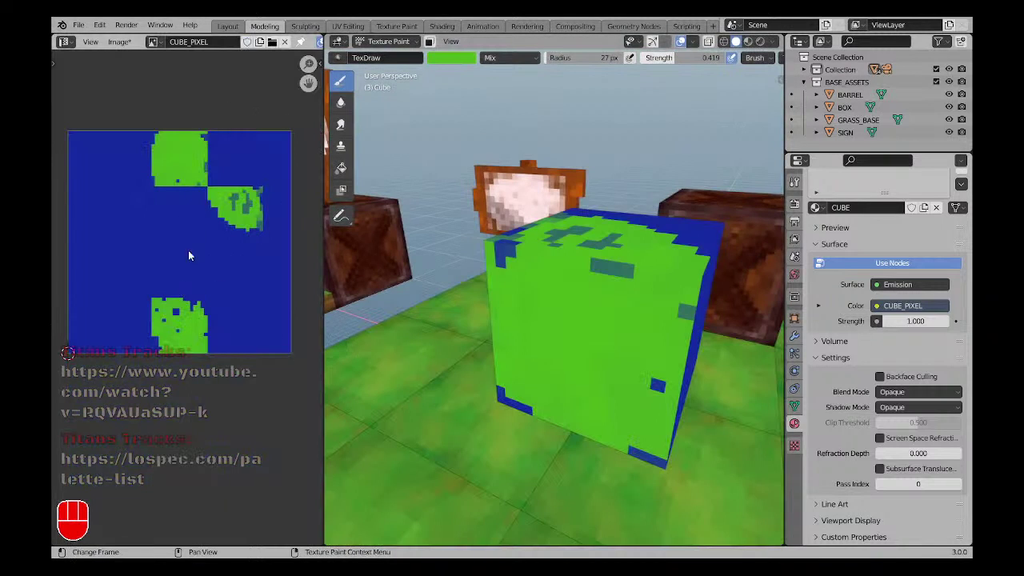
click(796, 183)
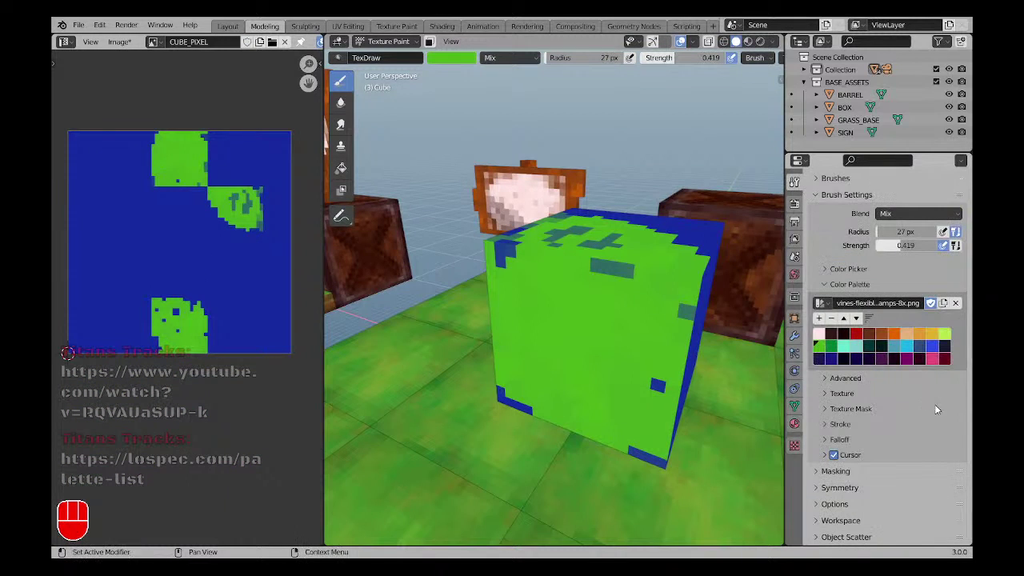
click(855, 335)
click(569, 278)
mouse_move(641, 391)
mouse_down()
mouse_move(553, 293)
mouse_move(514, 384)
mouse_move(523, 293)
mouse_move(621, 389)
mouse_move(599, 343)
mouse_up()
mouse_move(599, 343)
middle_down()
mouse_move(578, 320)
mouse_move(606, 336)
mouse_move(549, 309)
mouse_move(525, 331)
middle_up()
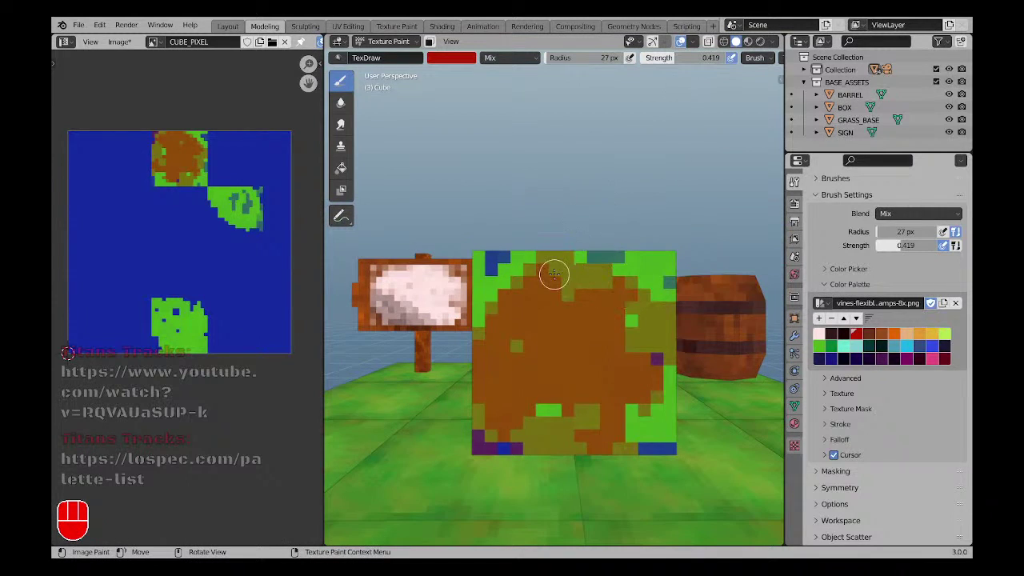
Paint red over the cube's front face with a 132 px brush radius, then with a 17 px radius.
key(f)
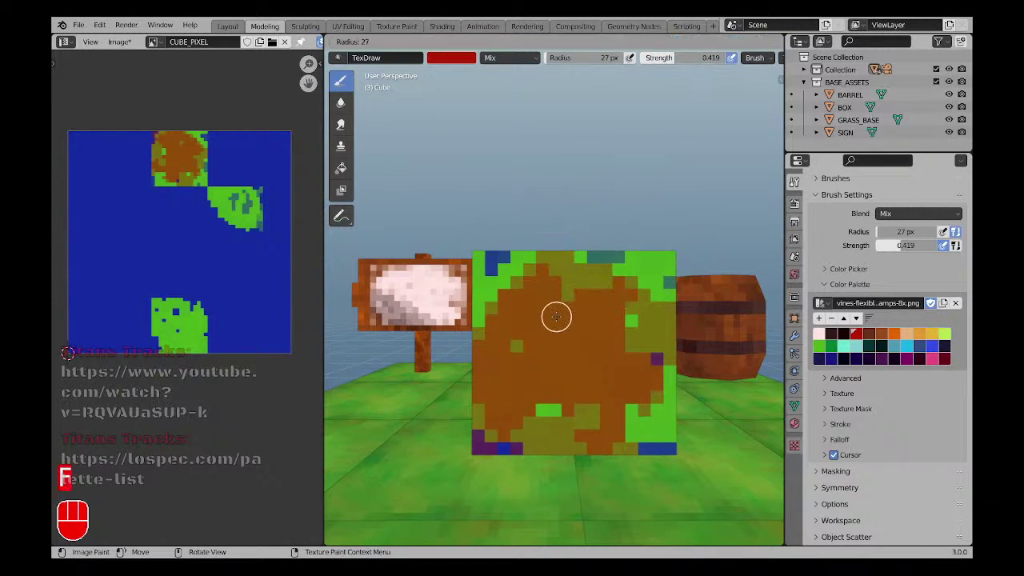
click(613, 297)
mouse_move(613, 297)
mouse_down()
mouse_move(553, 320)
mouse_move(531, 400)
mouse_up()
key(f)
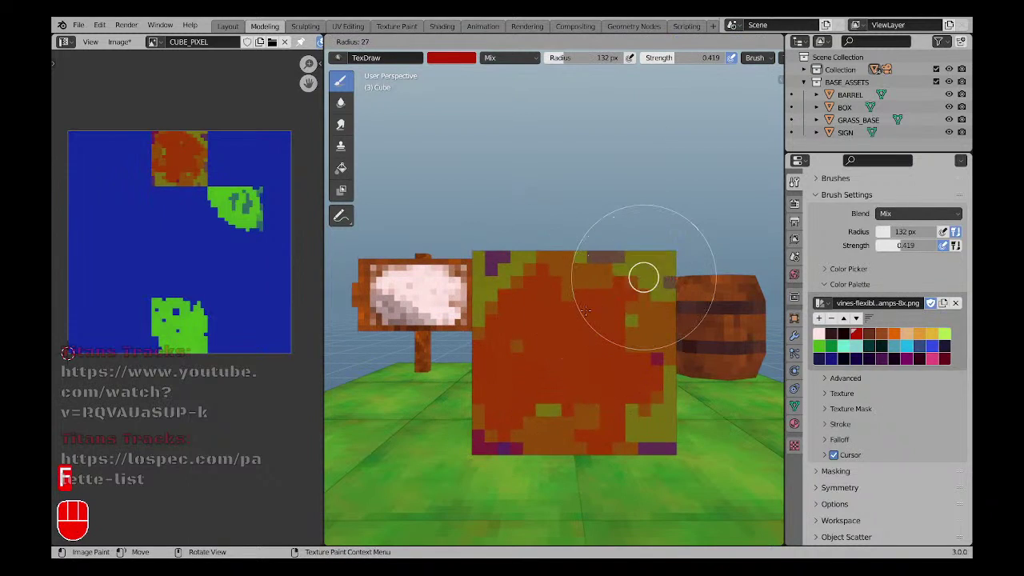
click(581, 309)
mouse_move(581, 310)
mouse_down()
mouse_move(663, 288)
mouse_move(554, 307)
mouse_up()
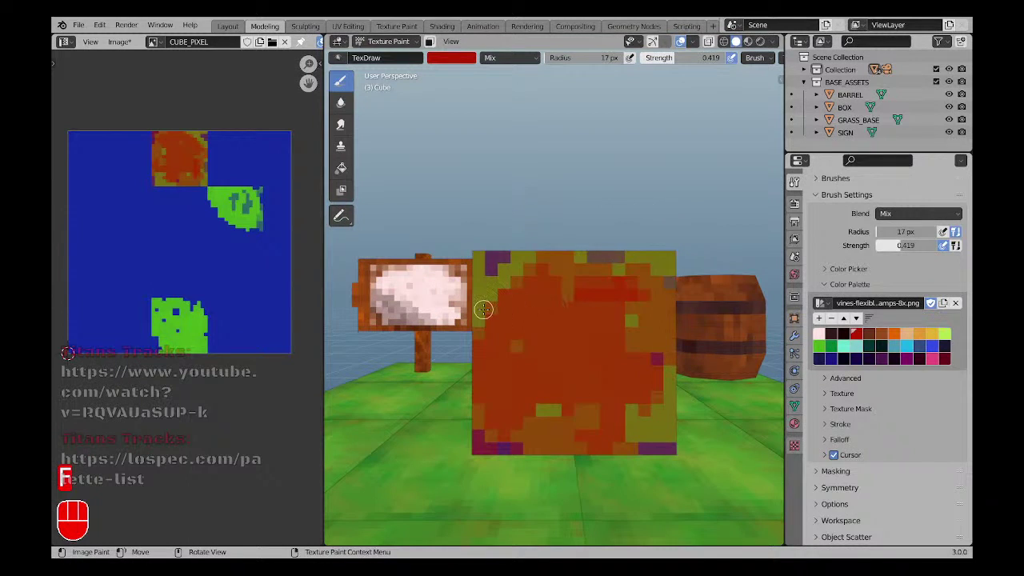
Set the brush strength to 1.000 and paint solid red strokes across the cube's front face and the adjoining blue side.
key(shift+f)
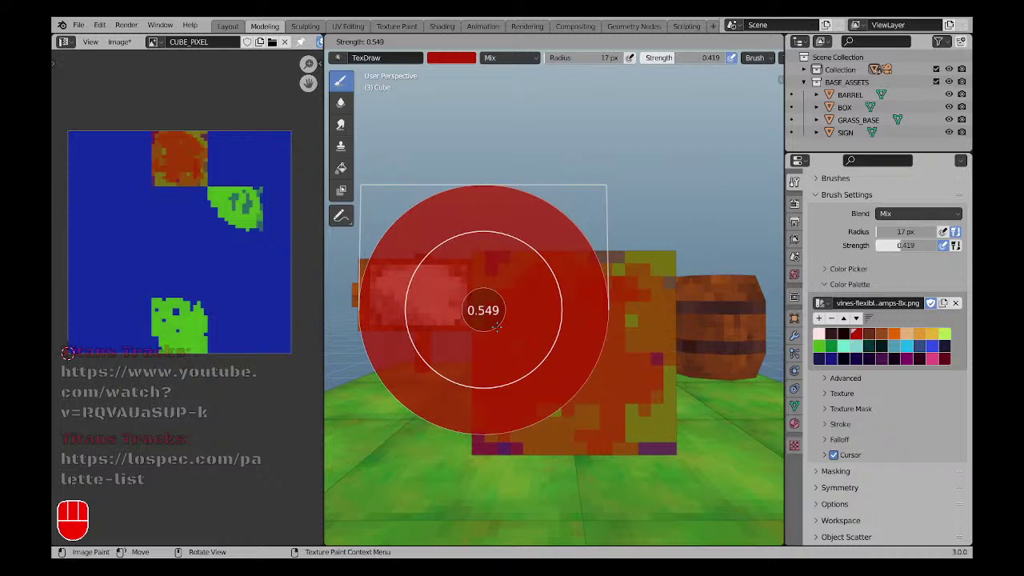
click(681, 343)
drag(517, 306, 647, 277)
middle_drag(647, 277, 715, 274)
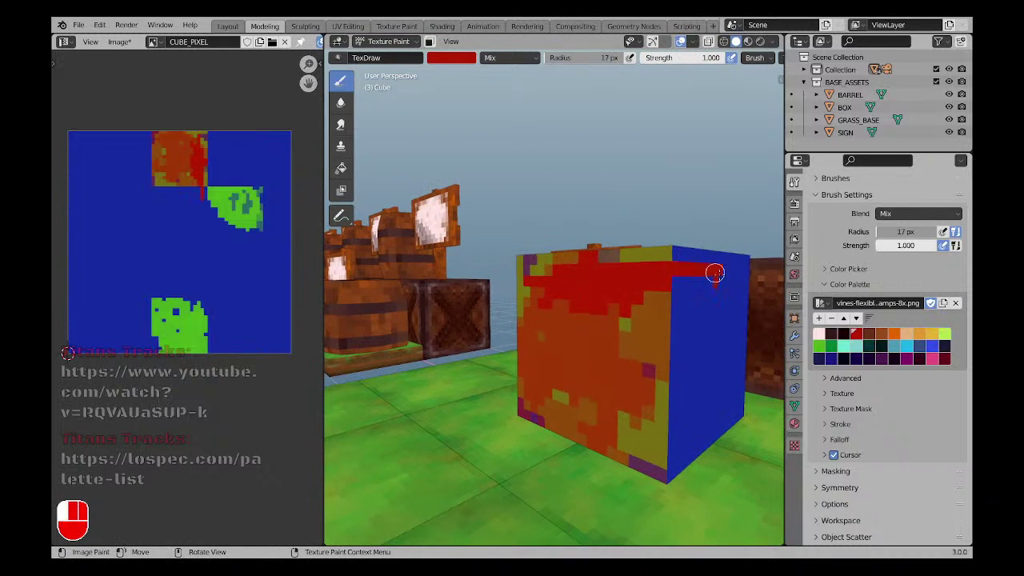
mouse_move(714, 274)
mouse_down()
mouse_move(670, 355)
mouse_move(702, 298)
mouse_up()
Set the brush strength to 0.283 and paint translucent red strokes over the lower part of the blue side face.
key(shift+f)
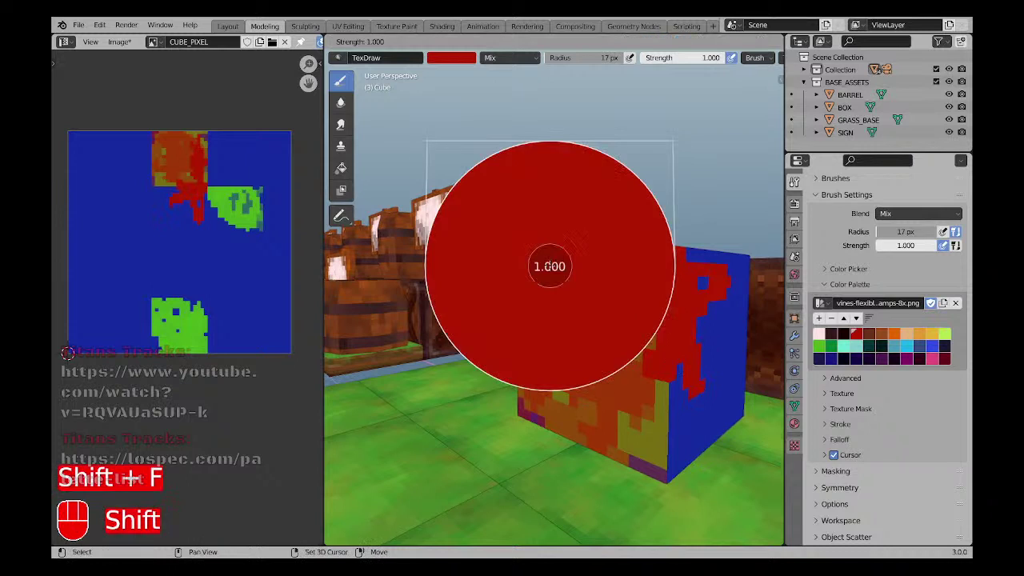
click(475, 278)
mouse_move(670, 367)
middle_down()
mouse_move(627, 320)
mouse_move(549, 375)
middle_up()
mouse_move(549, 376)
mouse_down()
mouse_move(682, 391)
mouse_move(722, 270)
mouse_move(658, 311)
mouse_move(649, 395)
mouse_move(659, 281)
mouse_move(654, 384)
mouse_move(679, 283)
mouse_move(610, 408)
mouse_move(701, 301)
mouse_move(727, 313)
mouse_move(732, 333)
mouse_move(612, 448)
mouse_move(676, 331)
mouse_move(651, 447)
mouse_move(557, 338)
mouse_move(626, 437)
mouse_move(587, 356)
mouse_move(575, 448)
mouse_move(591, 446)
mouse_move(588, 383)
mouse_move(559, 430)
mouse_up()
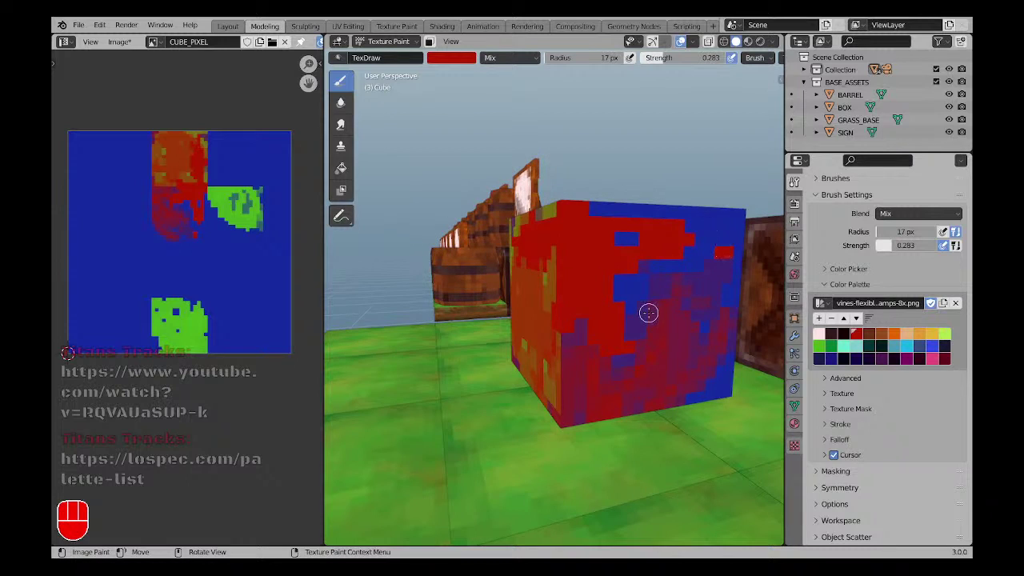
Set the brush strength to 0.570 and paint diagonal red strokes over the cube's top face.
key(shift+f)
click(678, 308)
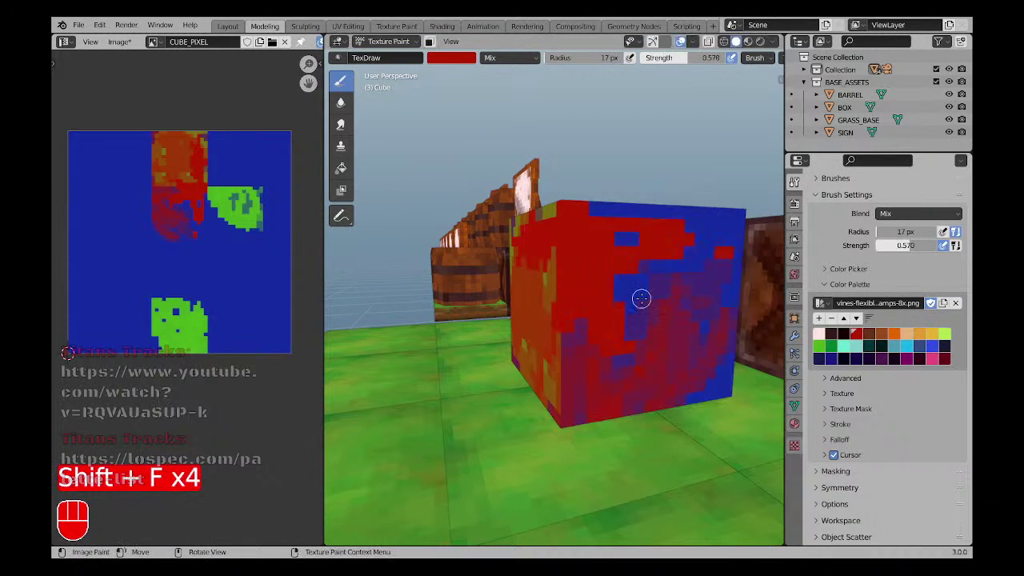
mouse_move(606, 297)
middle_down()
mouse_move(663, 267)
mouse_move(638, 404)
mouse_move(632, 352)
middle_up()
mouse_move(576, 296)
mouse_down()
mouse_move(559, 352)
mouse_move(641, 380)
mouse_move(584, 404)
mouse_move(624, 336)
mouse_move(639, 272)
mouse_move(585, 354)
mouse_up()
middle_drag(586, 354, 642, 343)
Set the brush strength to 0.134 and blend the bright green and near-black palette colors over the cube's top face.
key(shift+f)
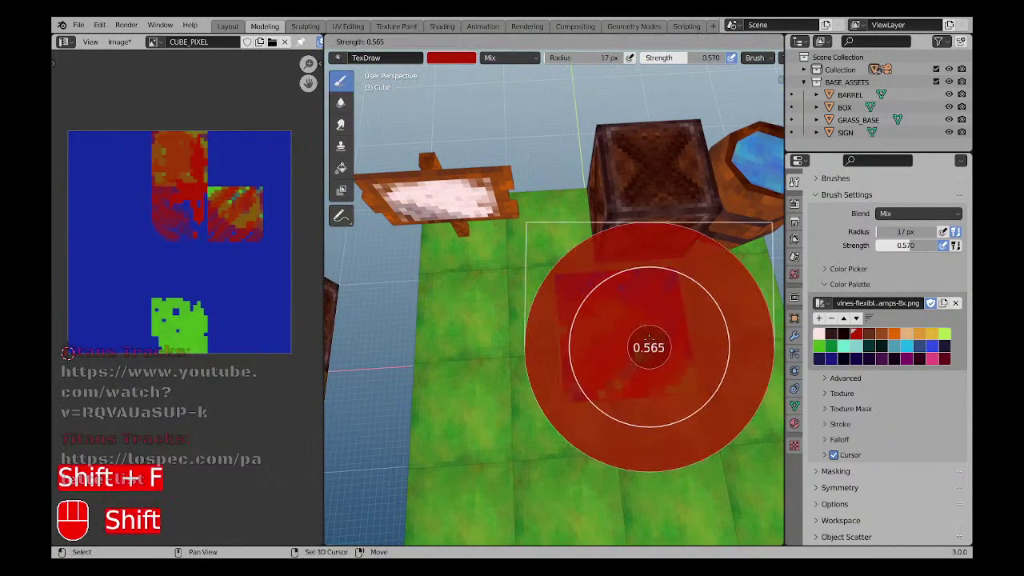
click(632, 334)
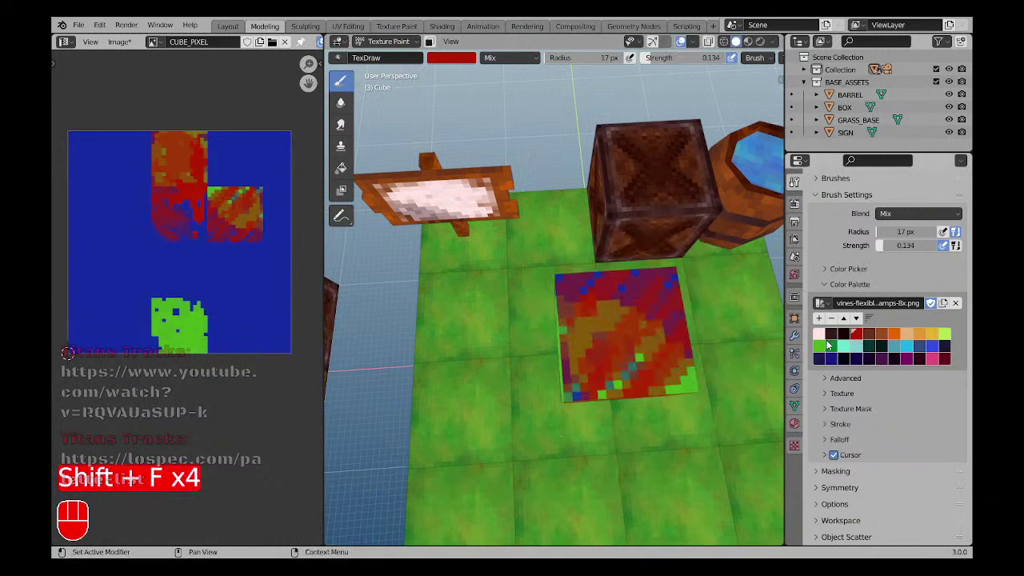
click(822, 346)
mouse_move(596, 356)
mouse_down()
mouse_move(560, 320)
mouse_move(624, 359)
mouse_move(643, 287)
mouse_move(623, 338)
mouse_move(578, 371)
mouse_move(586, 383)
mouse_move(709, 373)
mouse_move(690, 395)
mouse_move(605, 345)
mouse_up()
click(846, 334)
mouse_move(606, 345)
middle_down()
mouse_move(740, 307)
mouse_move(718, 307)
middle_up()
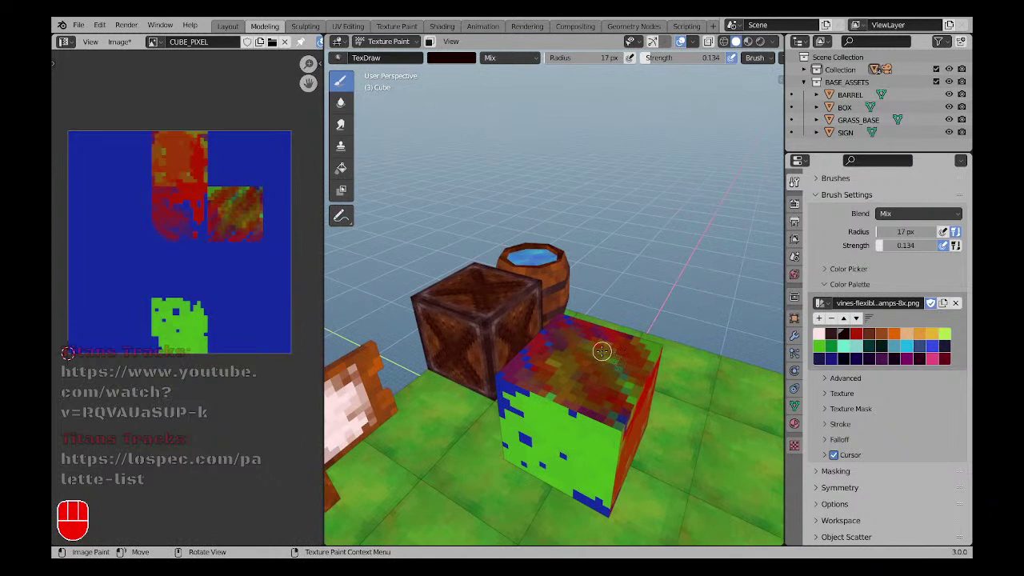
shift+middle_drag(623, 422, 569, 396)
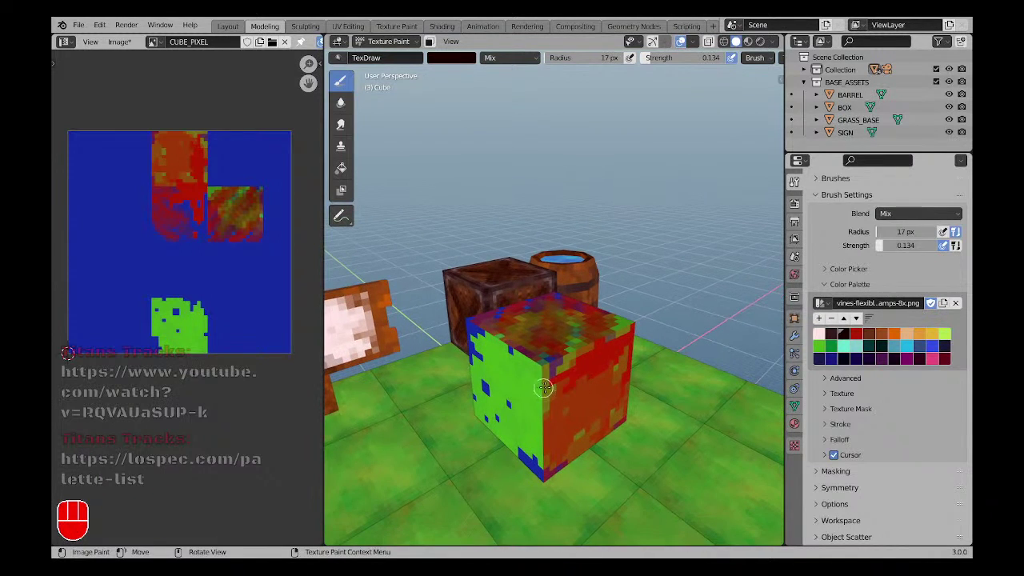
Switch the cube to Edit Mode to show its UV layout, and hide the viewport toolbar.
key(Tab)
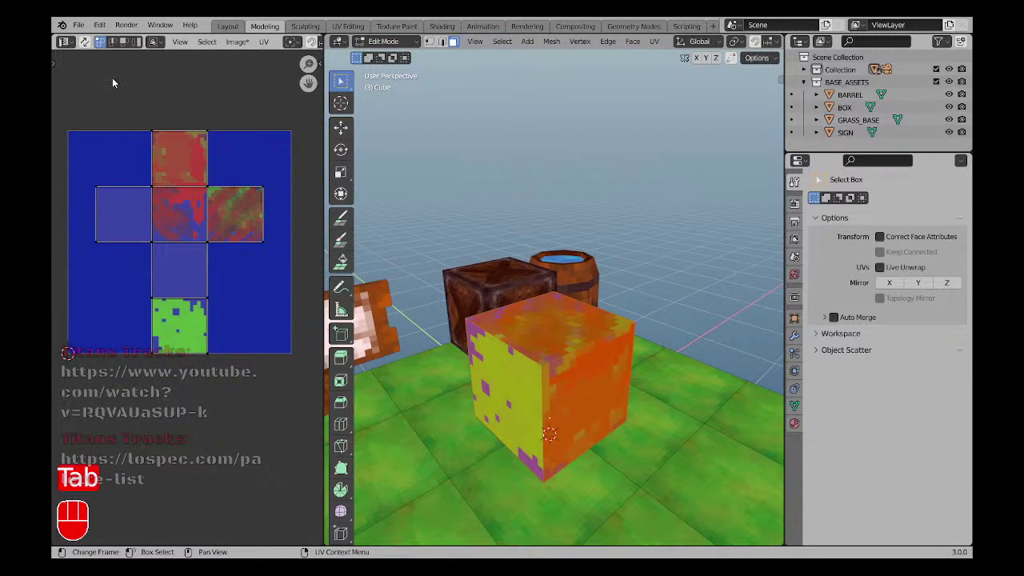
middle_drag(552, 316, 524, 340)
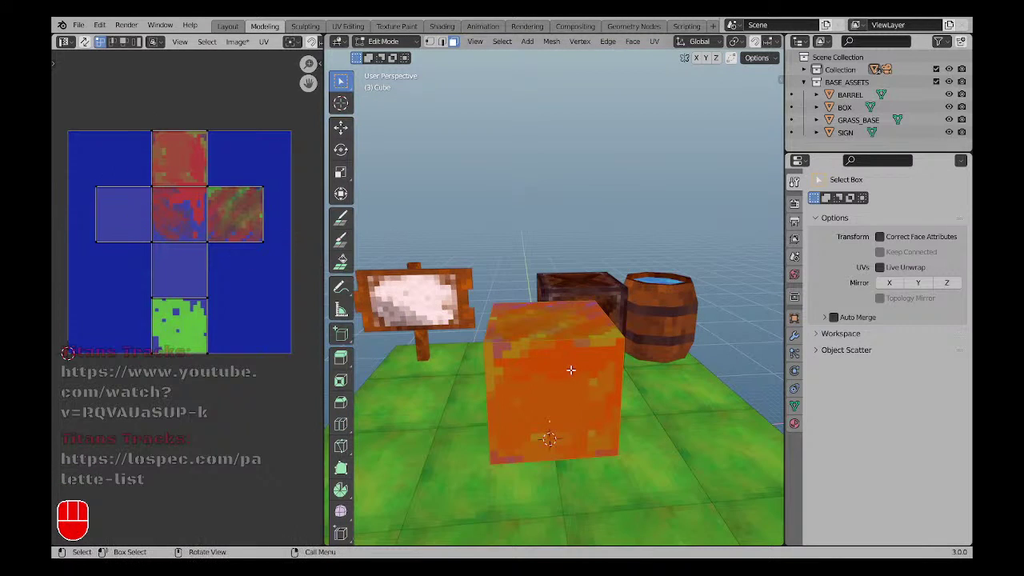
key(t)
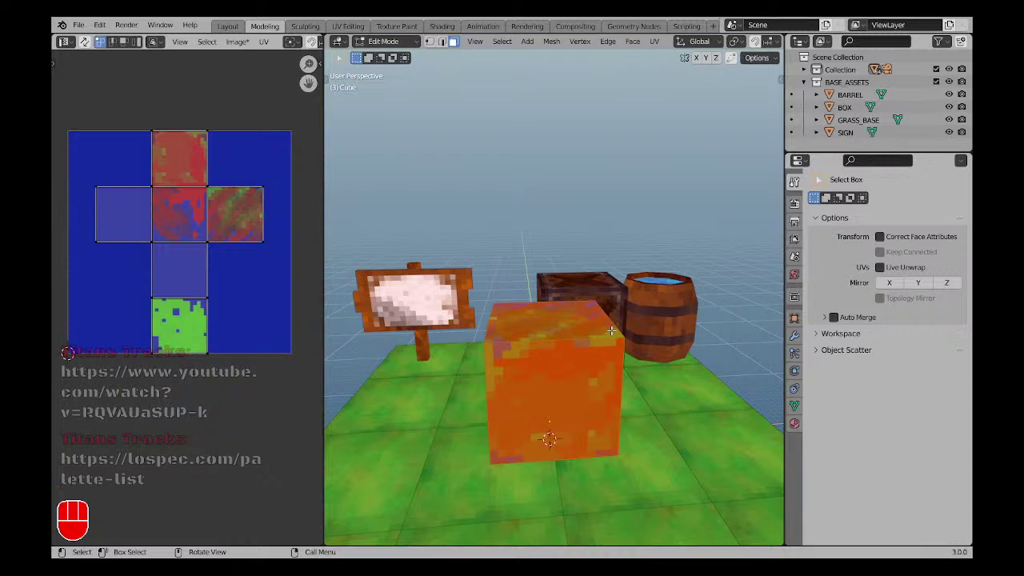
Deselect all of the cube's faces and return to Texture Paint mode.
key(a)
key(a)
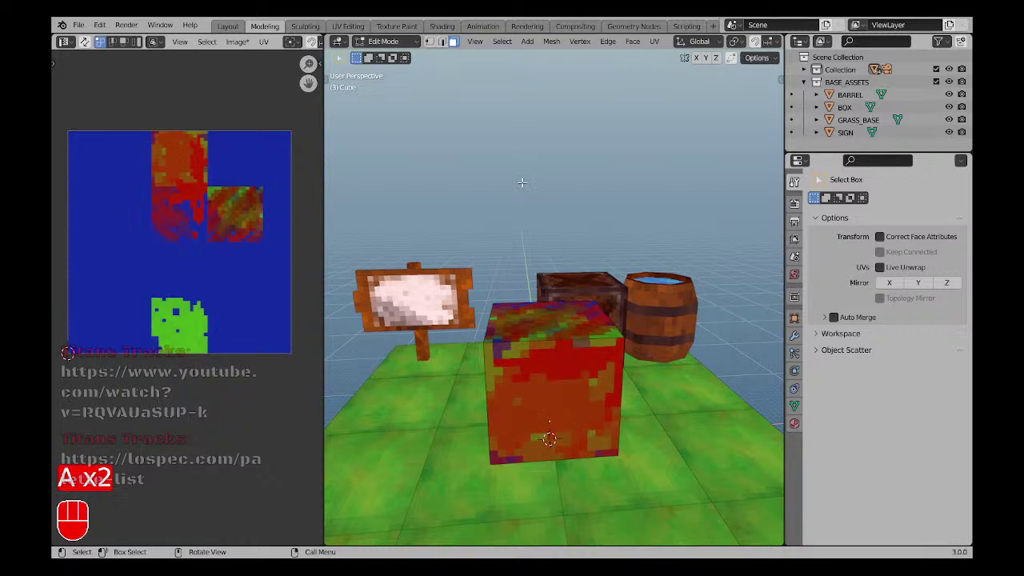
key(Tab)
key(a)
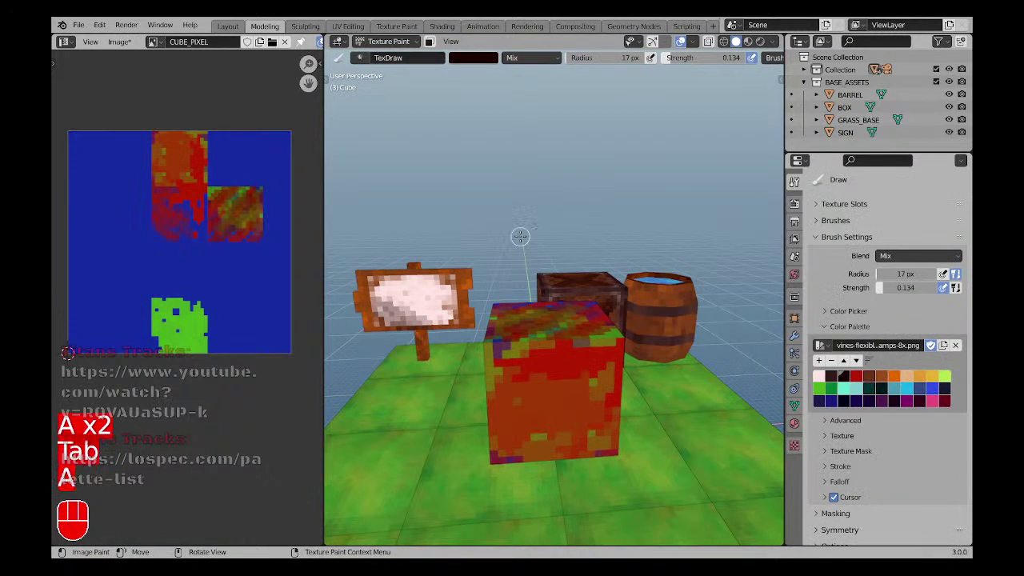
Switch the cube back to Edit Mode and deselect all of its faces.
key(ctrl+Tab)
click(613, 235)
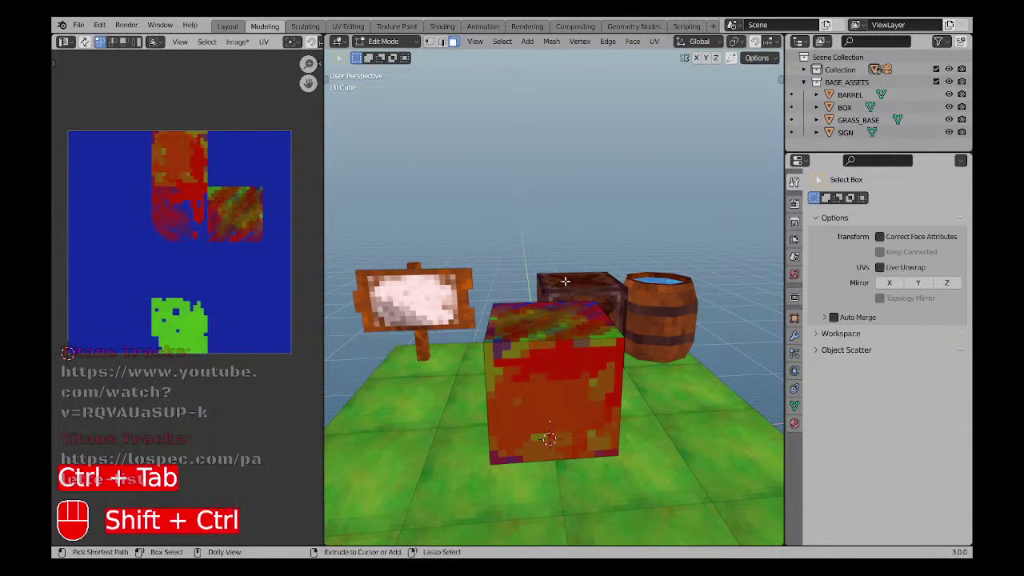
key(shift+ctrl+Tab)
key(Escape)
key(a)
key(a)
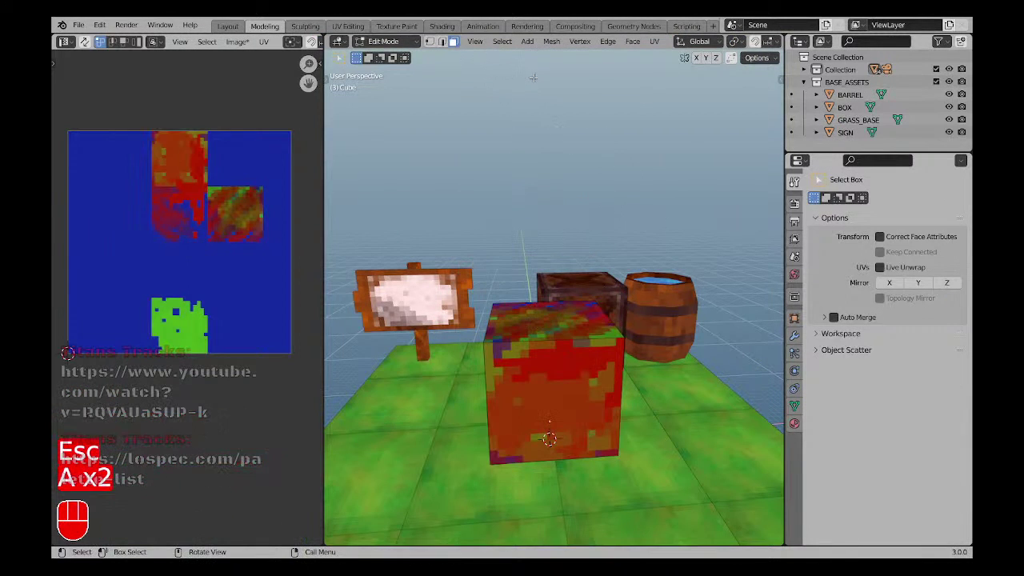
Select the cube's front, top and side faces in turn, and all faces together, to compare their places in the UV layout.
click(580, 382)
click(543, 328)
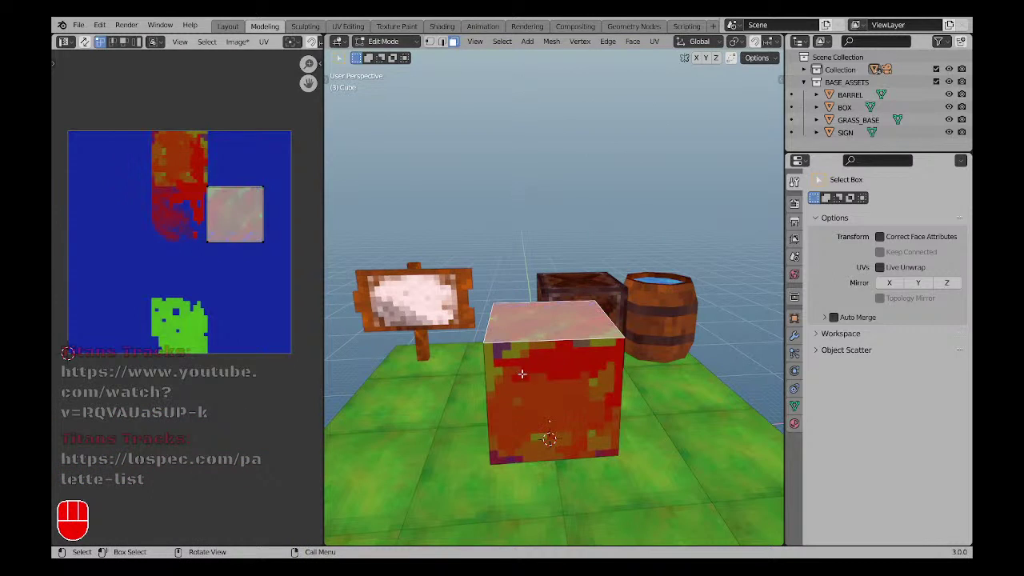
middle_drag(522, 374, 514, 406)
click(513, 406)
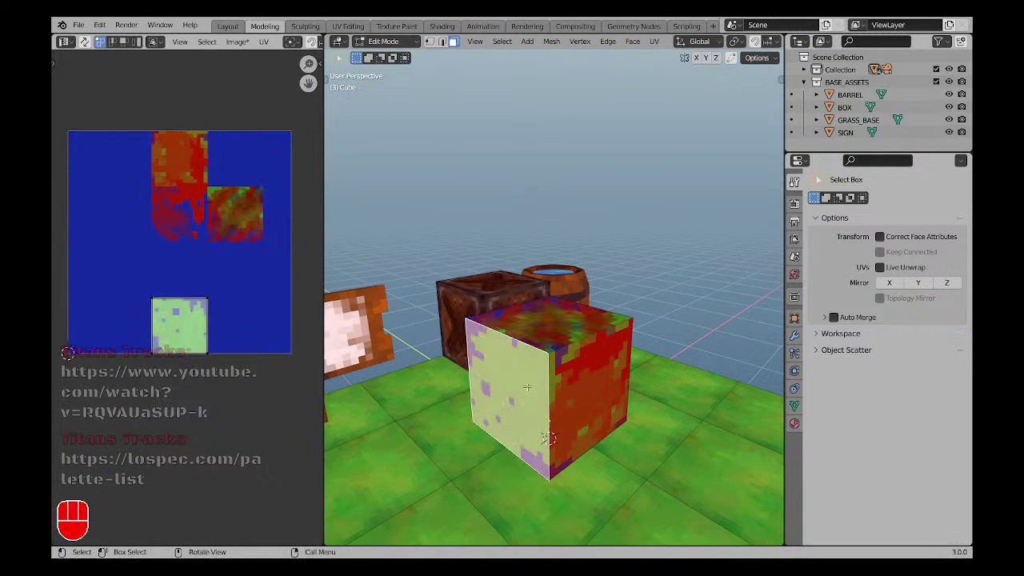
key(a)
click(177, 154)
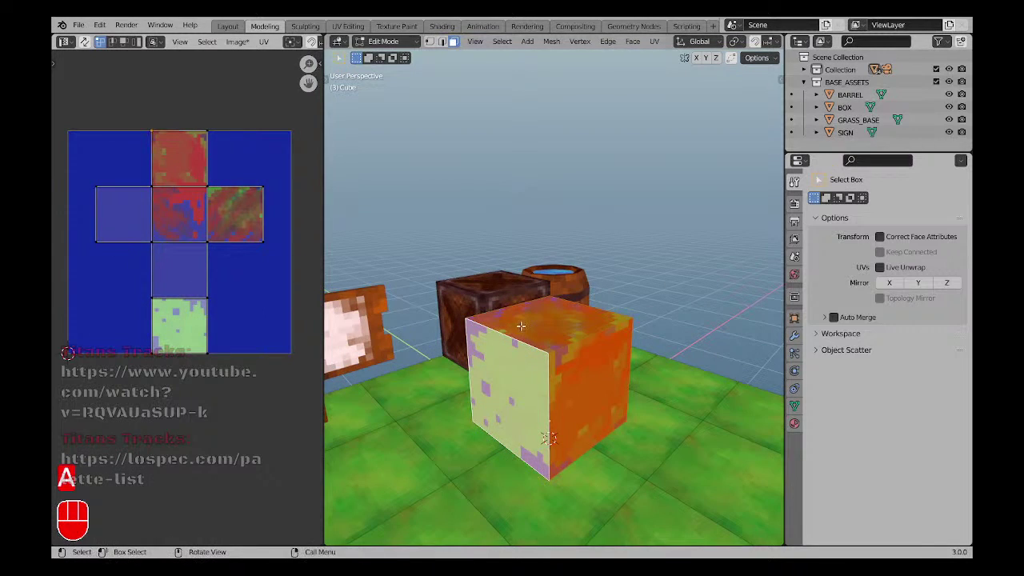
middle_drag(557, 353, 562, 328)
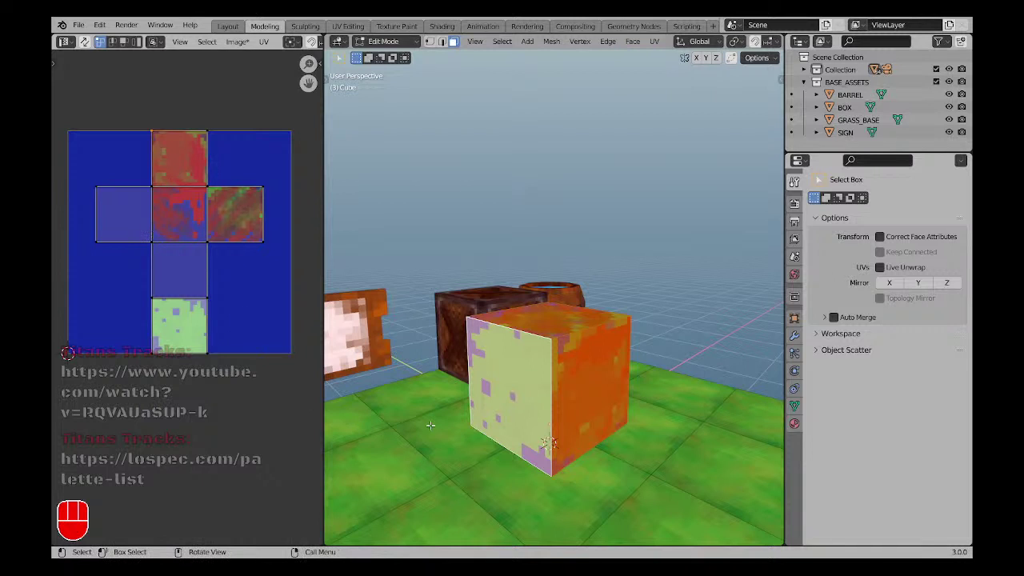
Select individual cube faces from several angles to match each one with its painted area on the CUBE_PIXEL image.
click(502, 367)
click(608, 362)
click(545, 320)
middle_drag(606, 378, 512, 380)
click(597, 370)
middle_drag(559, 336, 627, 376)
click(631, 377)
middle_drag(507, 374, 507, 404)
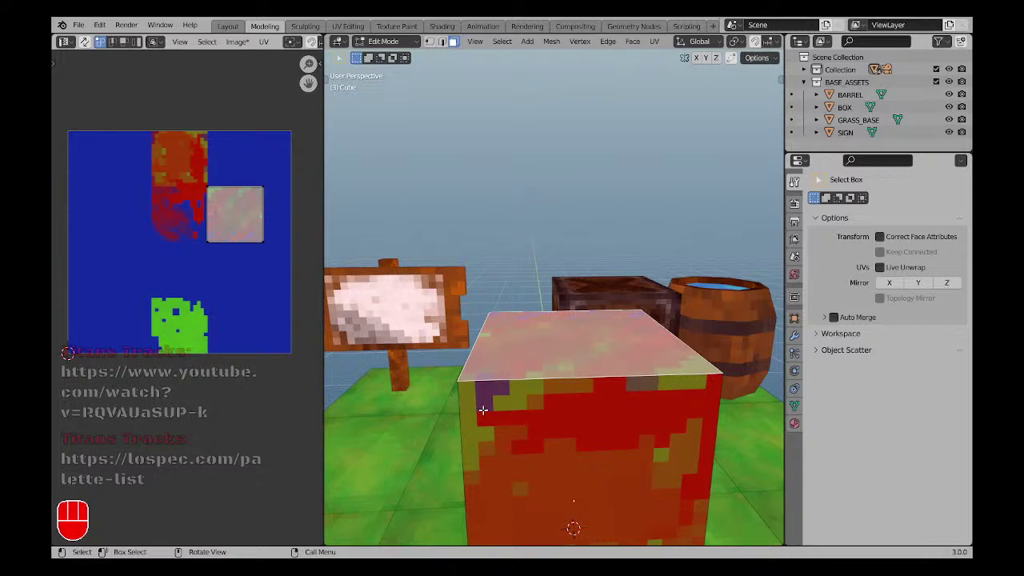
Select all the cube's faces and examine the full cross-shaped UV layout over the CUBE_PIXEL image.
key(a)
scroll(51, 191, up, 3)
scroll(146, 217, down, 4)
shift+middle_drag(211, 205, 160, 181)
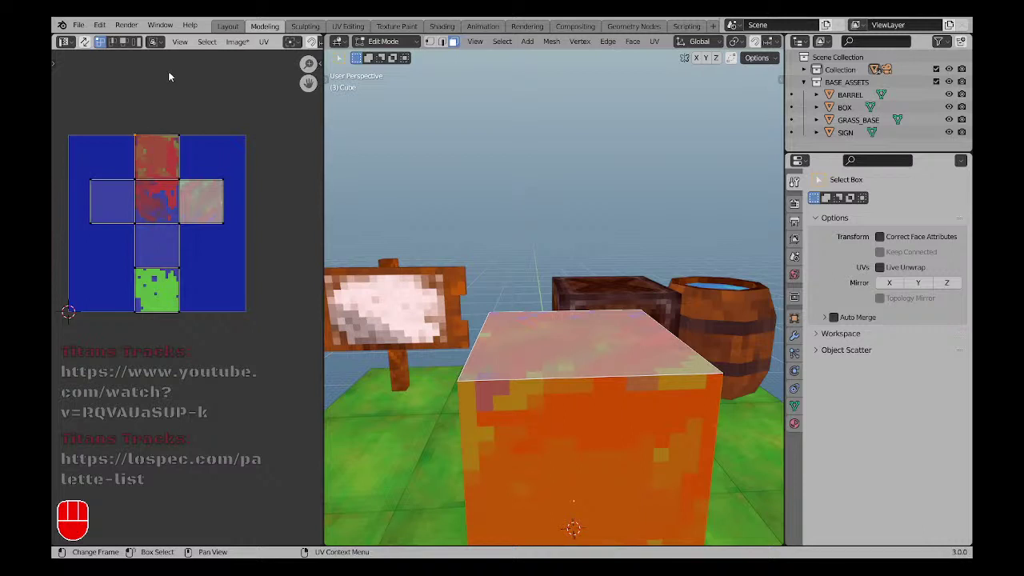
scroll(251, 51, down, 6)
scroll(225, 96, up, 5)
shift+middle_drag(202, 104, 192, 200)
scroll(237, 47, down, 5)
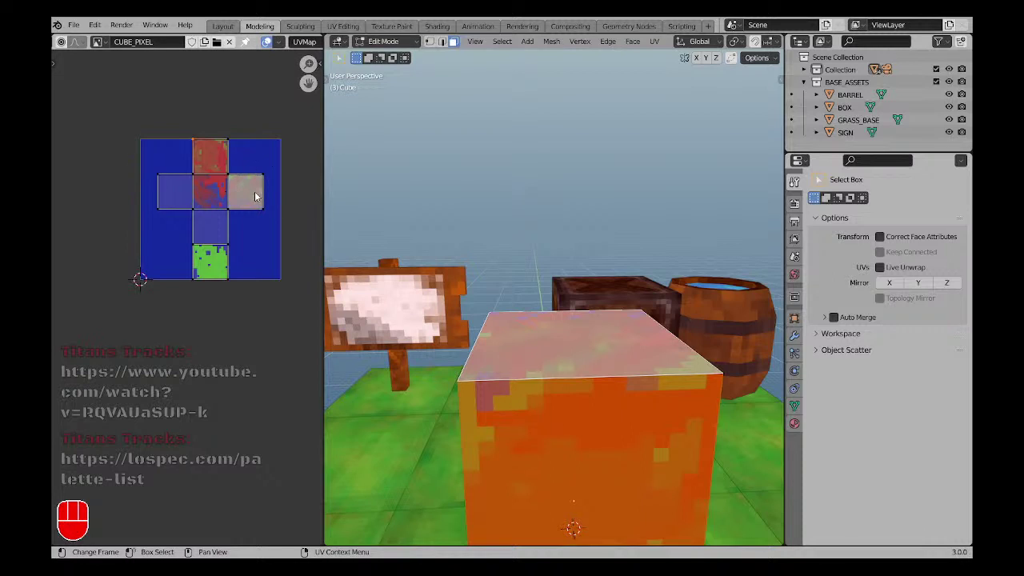
scroll(622, 364, down, 1)
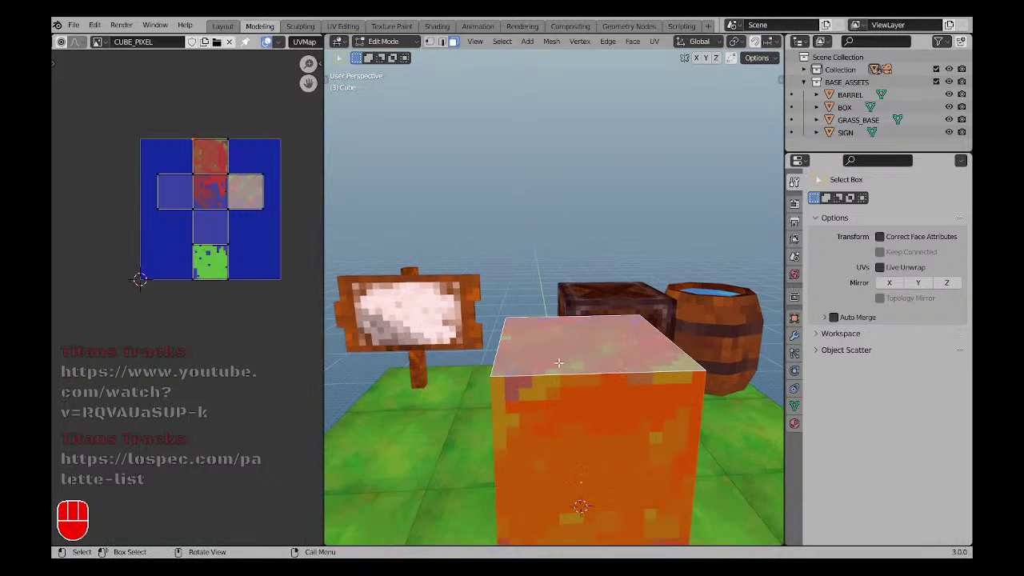
Unwrap all of the cube's faces with Cube Projection and check the projection's options.
middle_drag(576, 352, 560, 328)
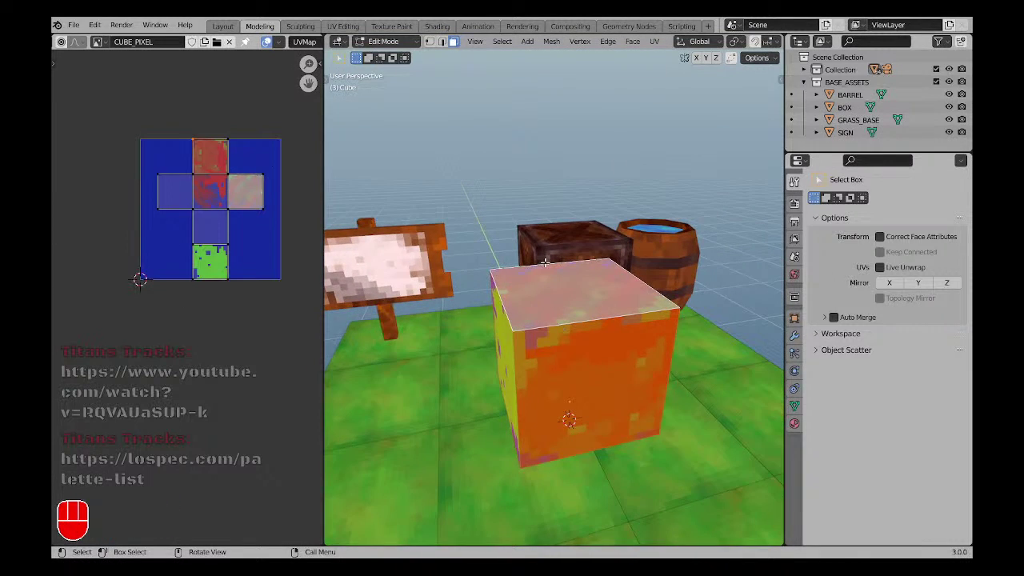
key(a)
key(a)
key(a)
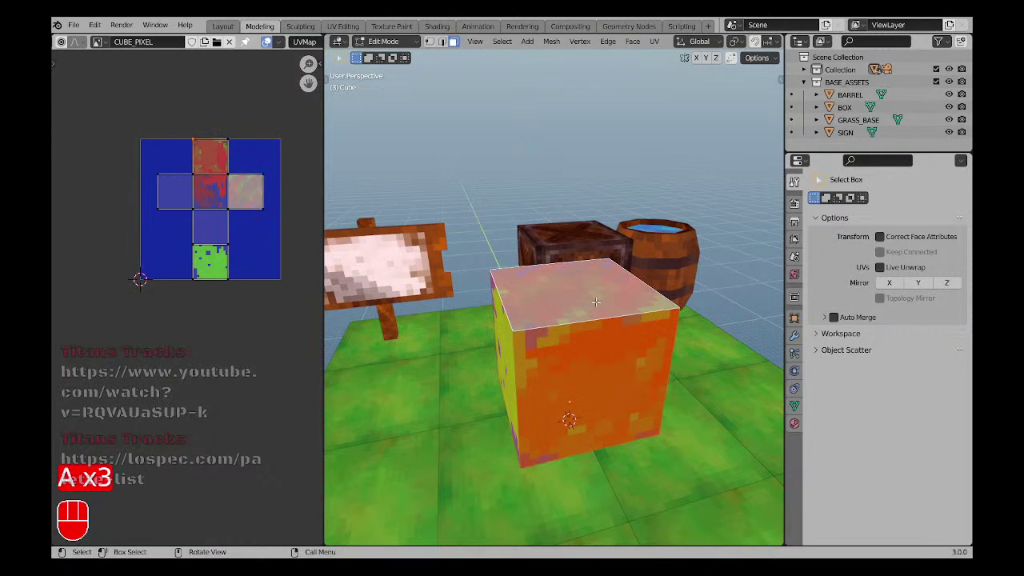
key(u)
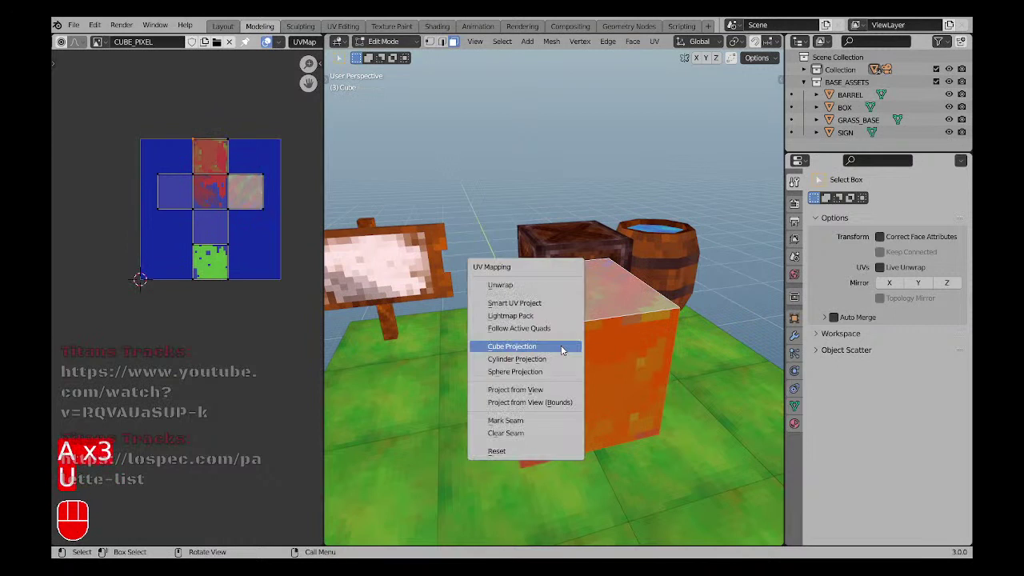
click(561, 345)
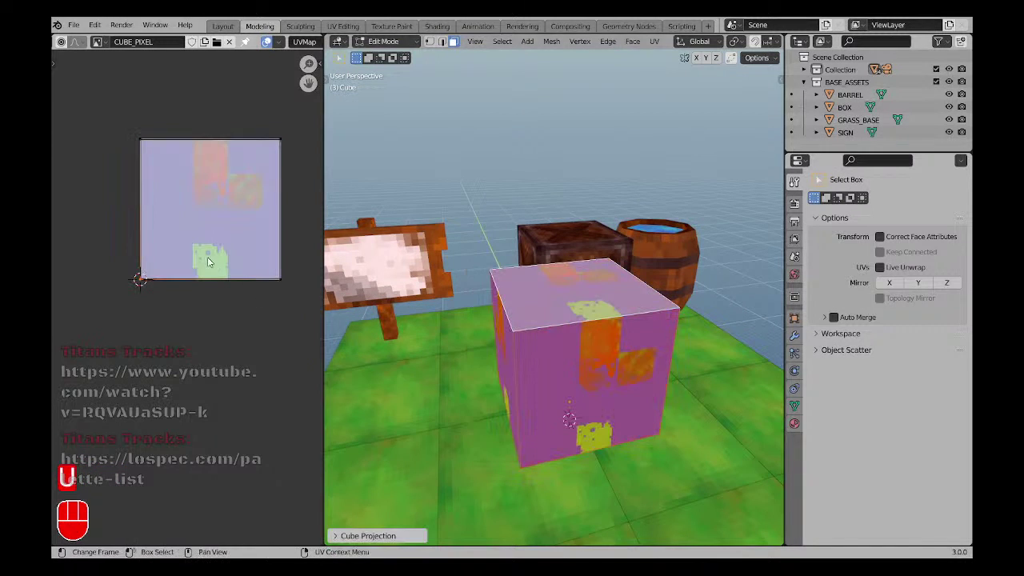
click(348, 535)
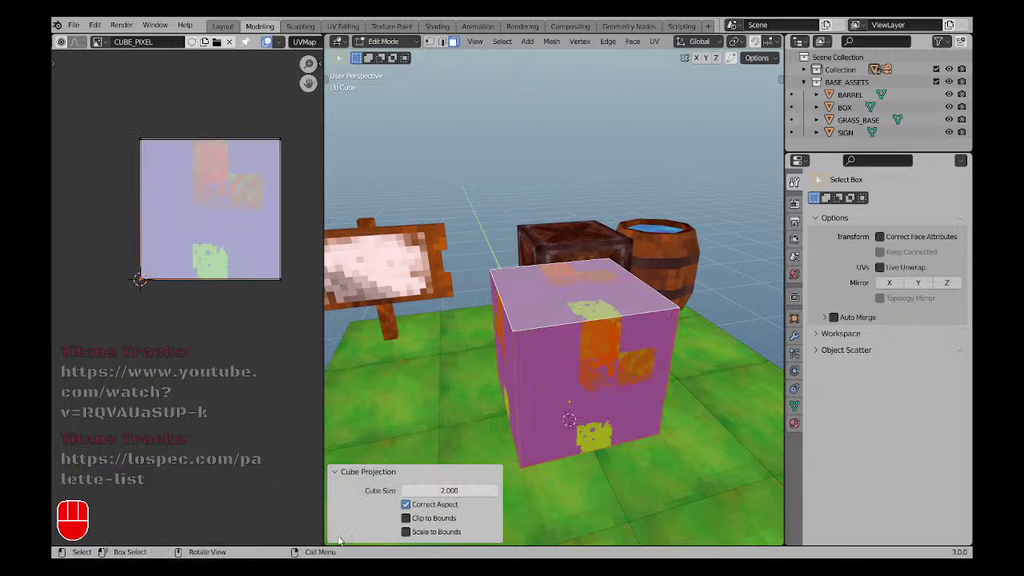
click(343, 475)
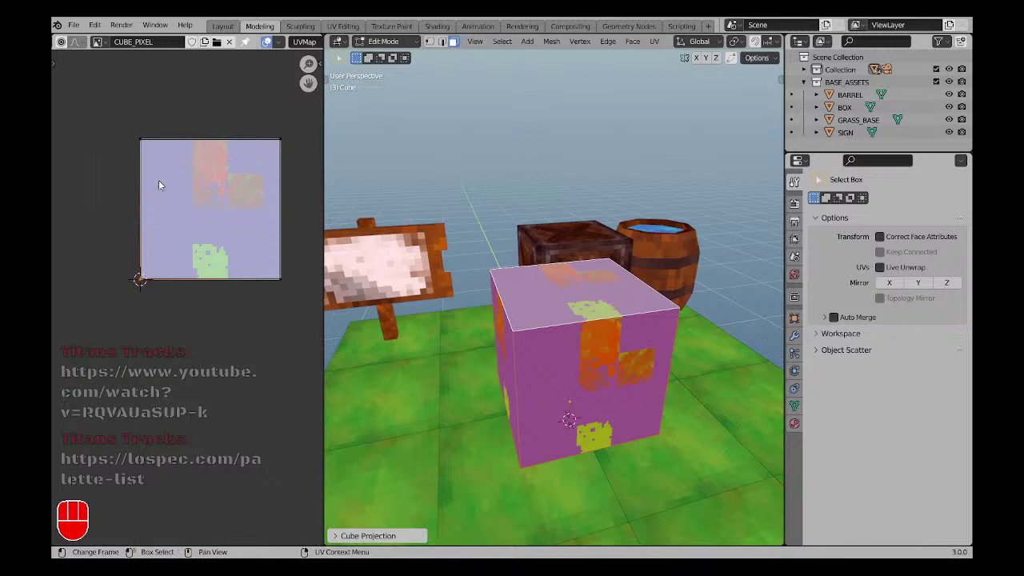
Choose the UV Editor for the image area and select all of the cube's UVs.
scroll(69, 45, up, 5)
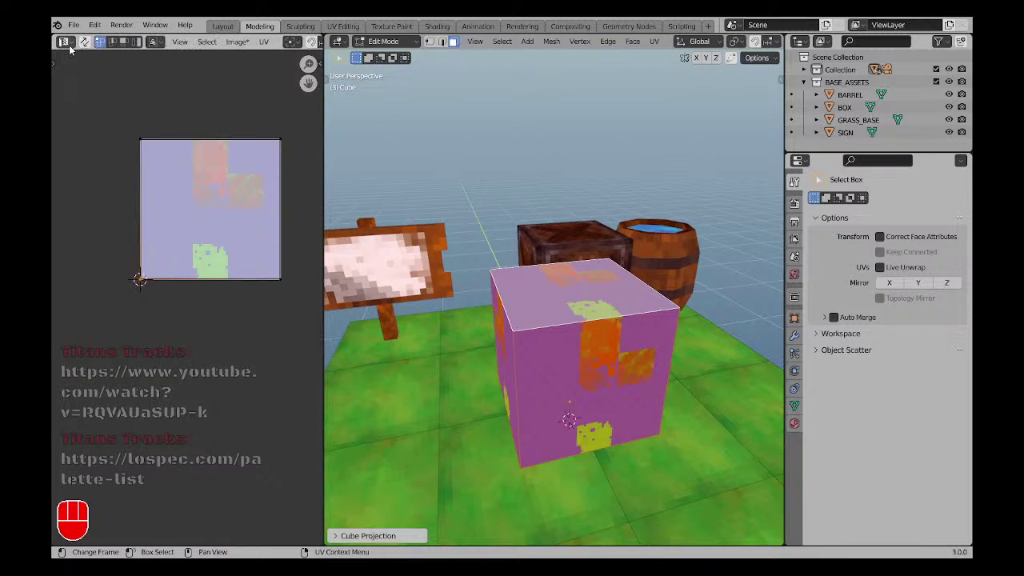
click(65, 42)
click(96, 105)
key(a)
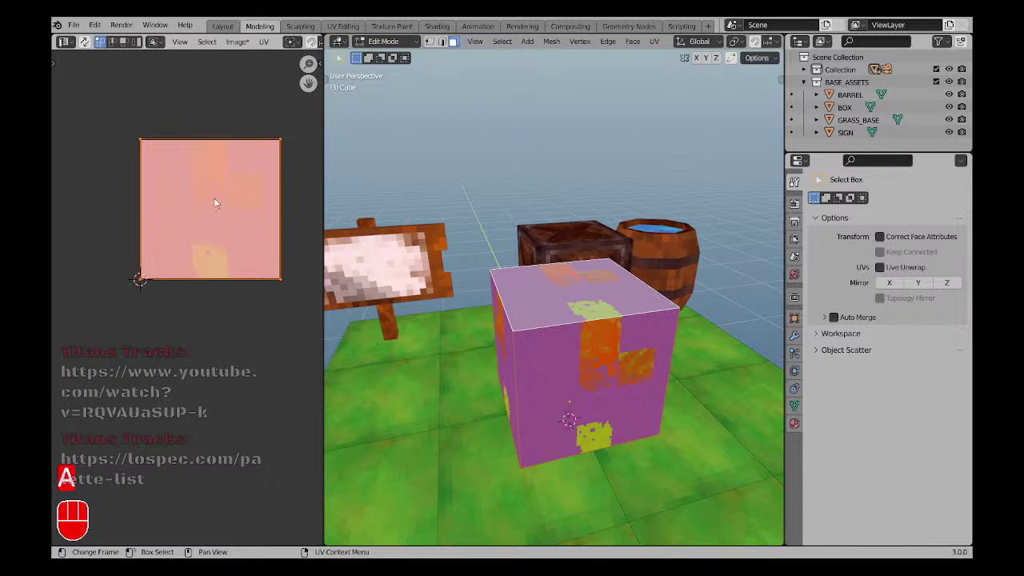
Select single cube faces and inspect from several sides how the projected texture covers each of them.
middle_drag(589, 331, 499, 399)
click(557, 283)
scroll(485, 309, up, 4)
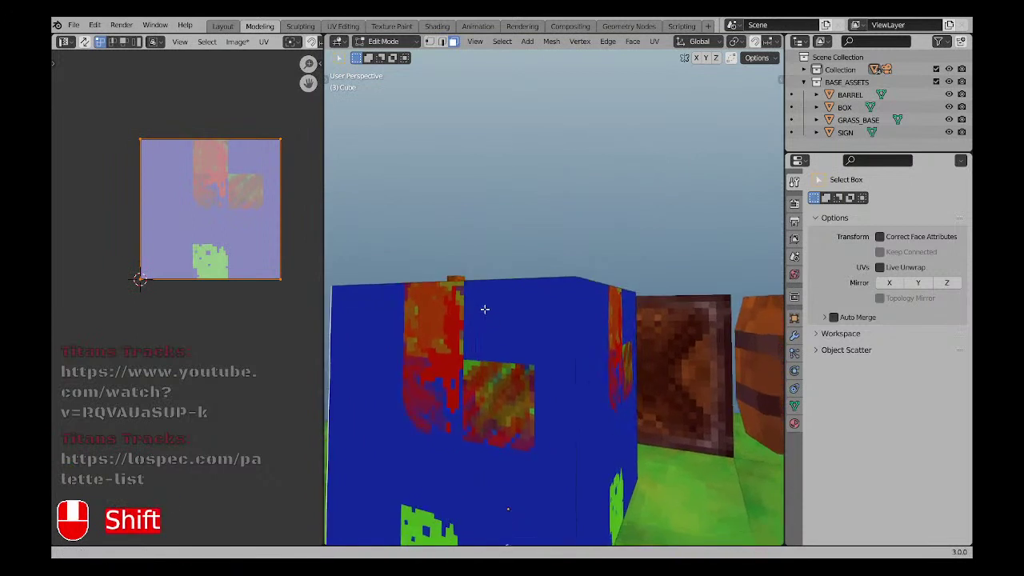
middle_drag(485, 308, 575, 324)
middle_drag(517, 342, 624, 334)
scroll(624, 333, down, 5)
scroll(668, 322, up, 3)
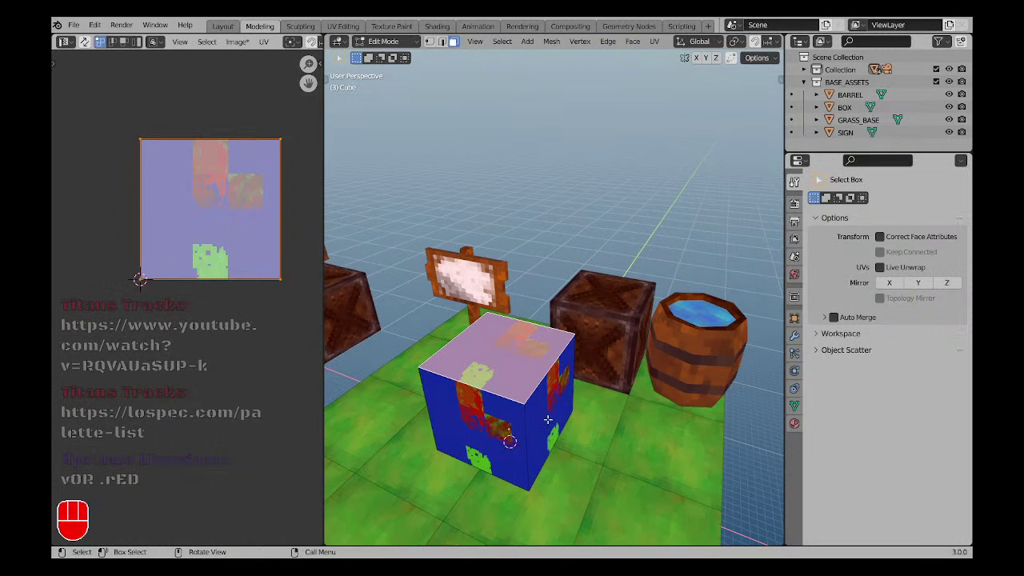
Leave the cube's Edit Mode, select the SIGN object and select all of its faces in Edit Mode.
shift+middle_drag(544, 454, 573, 323)
key(Tab)
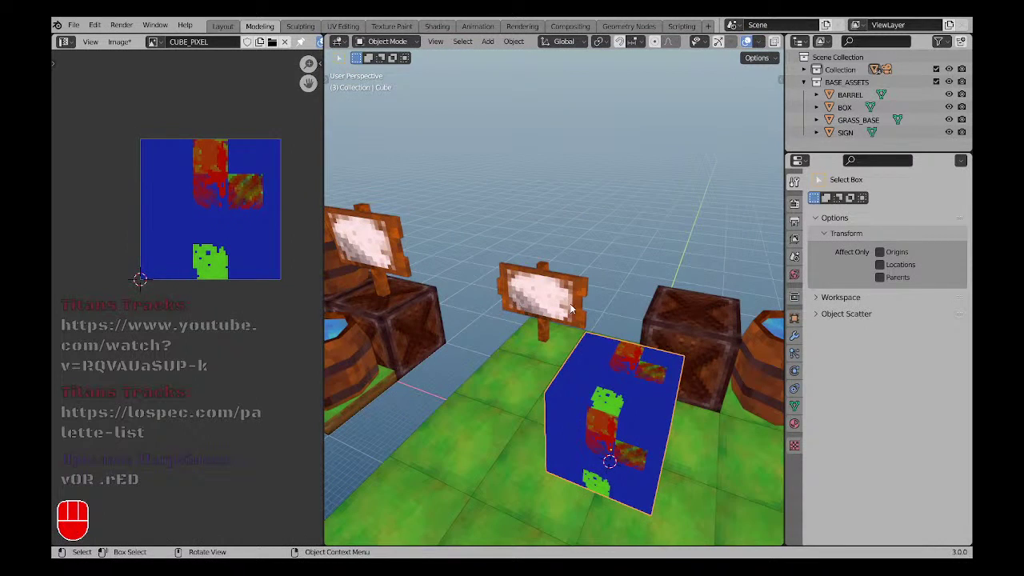
key(a)
key(a)
key(a)
click(572, 308)
scroll(574, 308, up, 2)
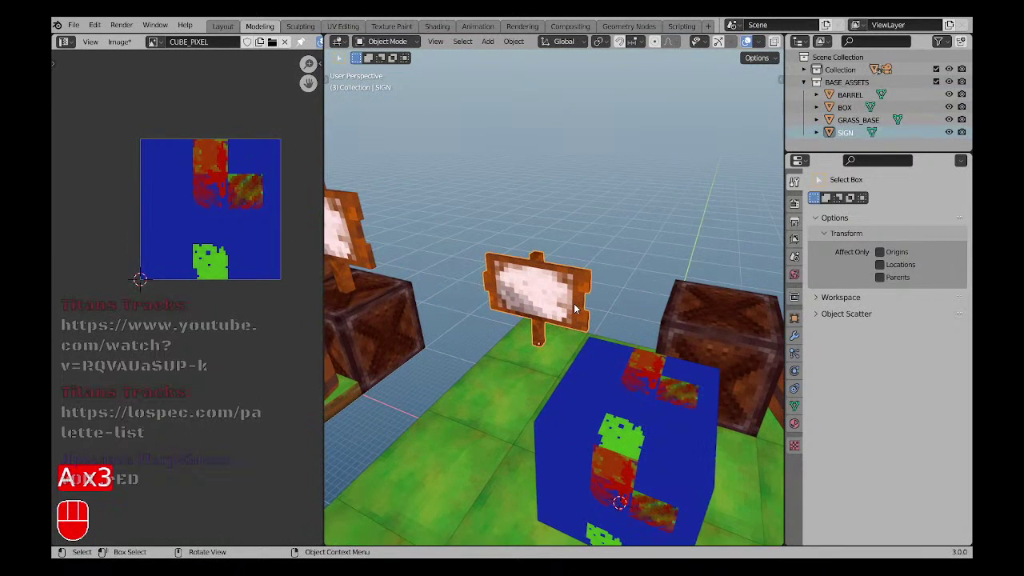
key(Tab)
key(a)
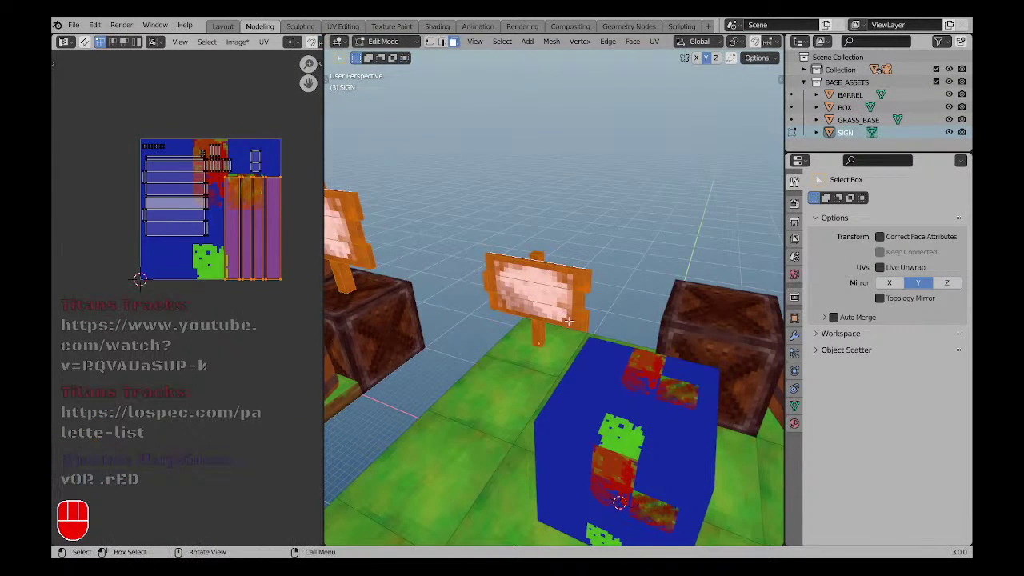
Show the sign's M_SIGN material settings and display the PIXEL_SIGN image in the UV editor.
click(795, 423)
scroll(847, 320, down, 1)
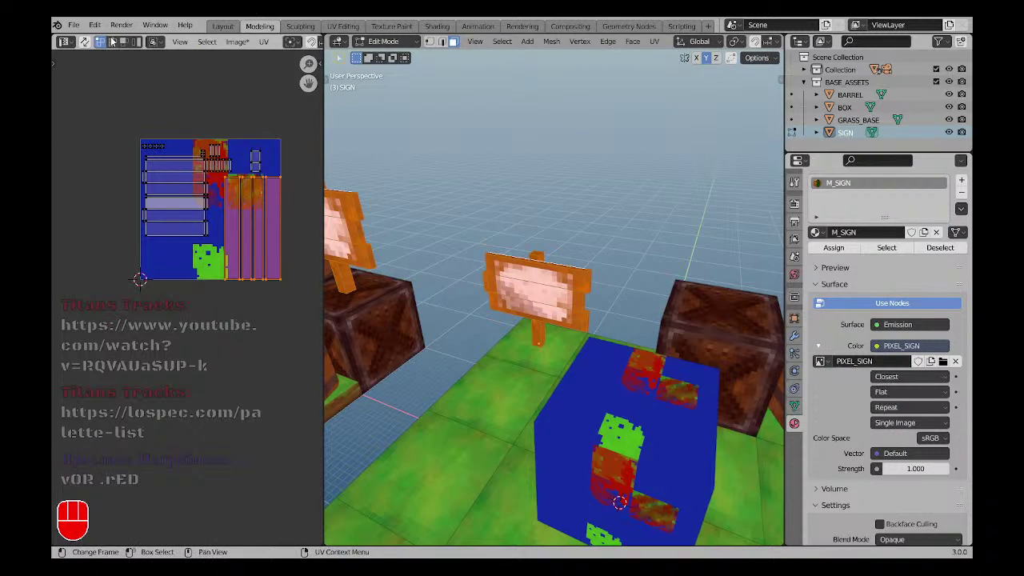
scroll(217, 52, down, 6)
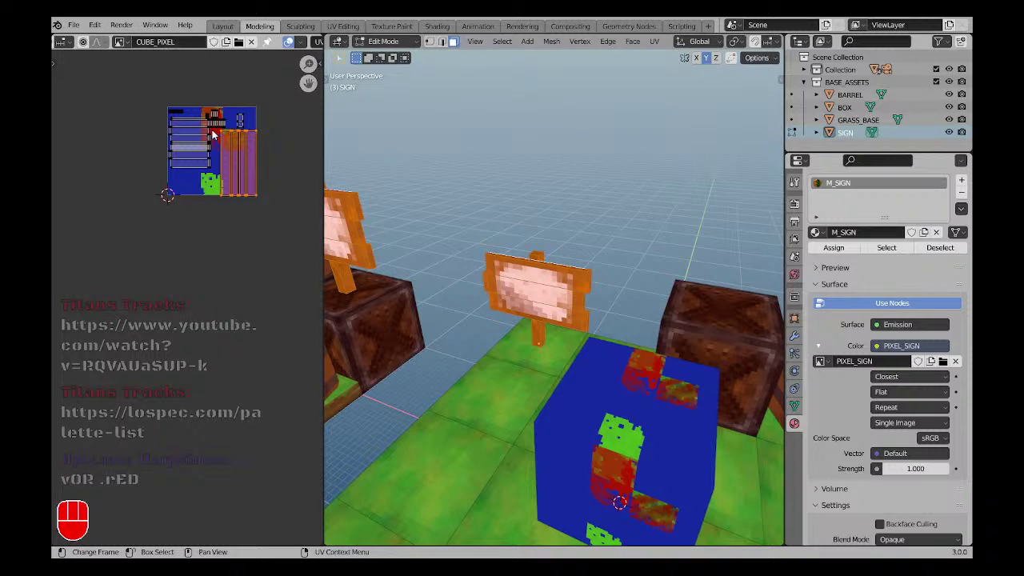
scroll(213, 136, up, 3)
click(120, 42)
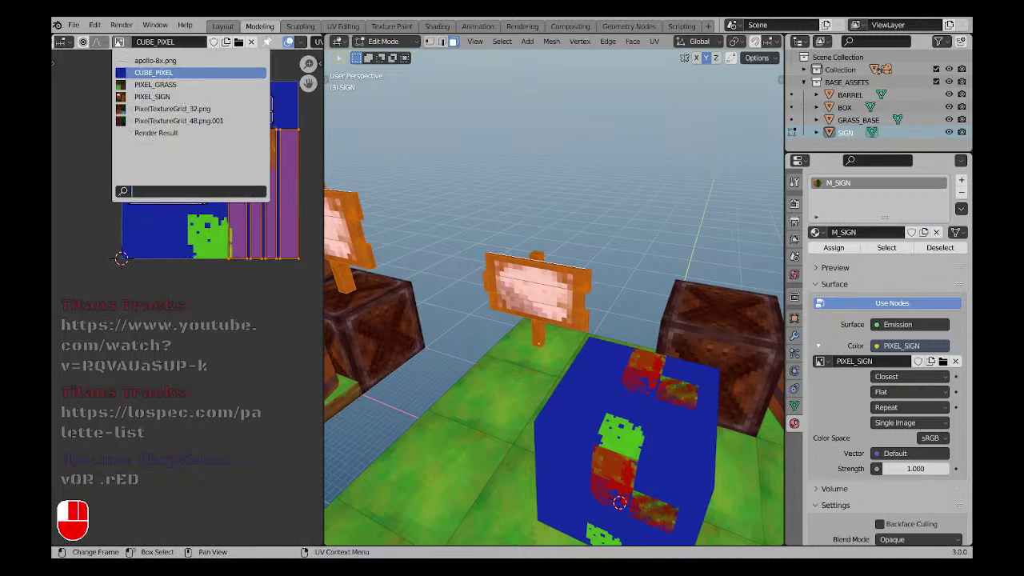
click(152, 95)
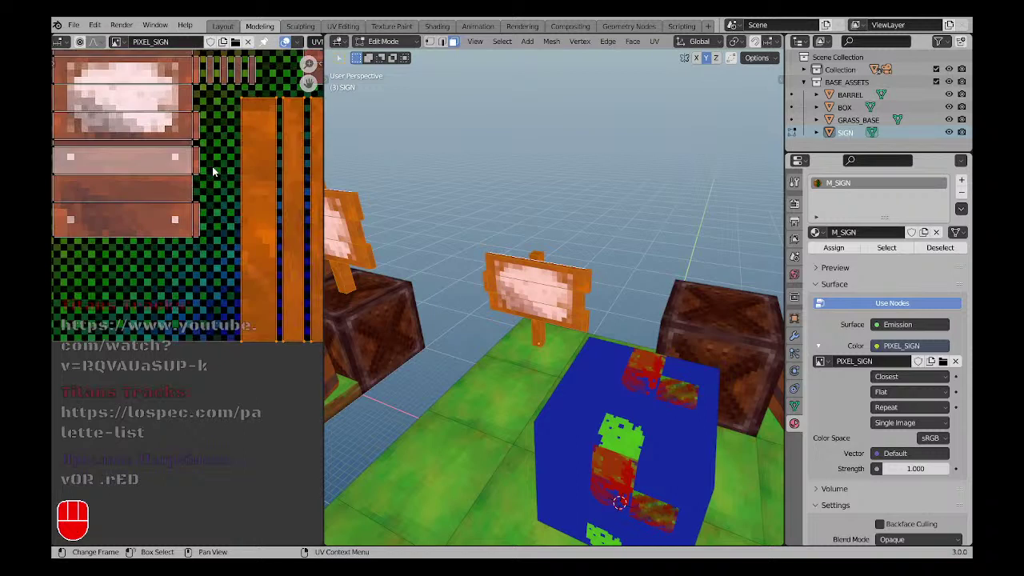
Select all of the sign's UVs and widen the UV editor to fit the whole PIXEL_SIGN layout.
key(a)
key(a)
scroll(210, 240, up, 6)
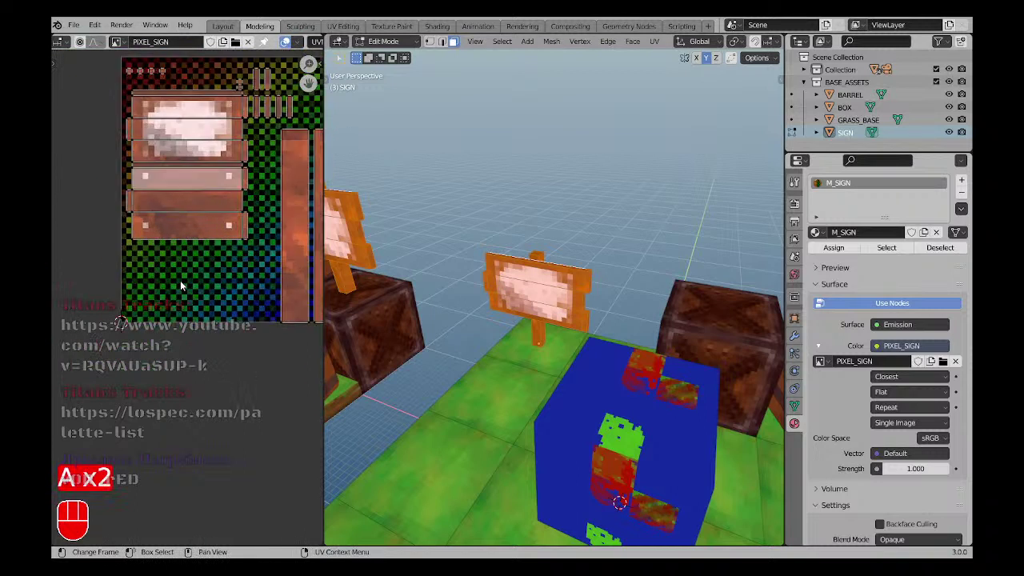
scroll(209, 241, down, 4)
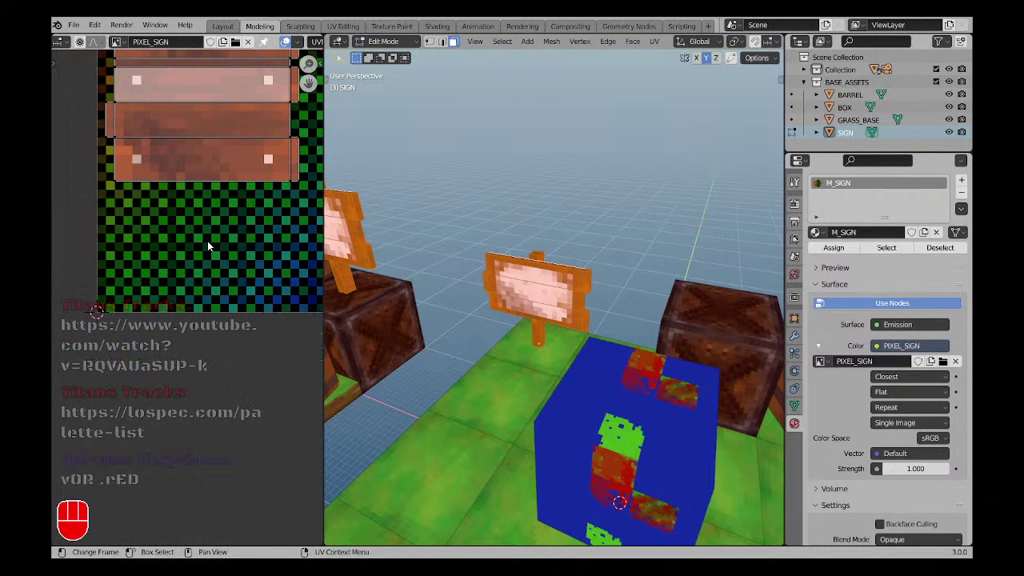
drag(321, 222, 436, 228)
scroll(240, 236, down, 3)
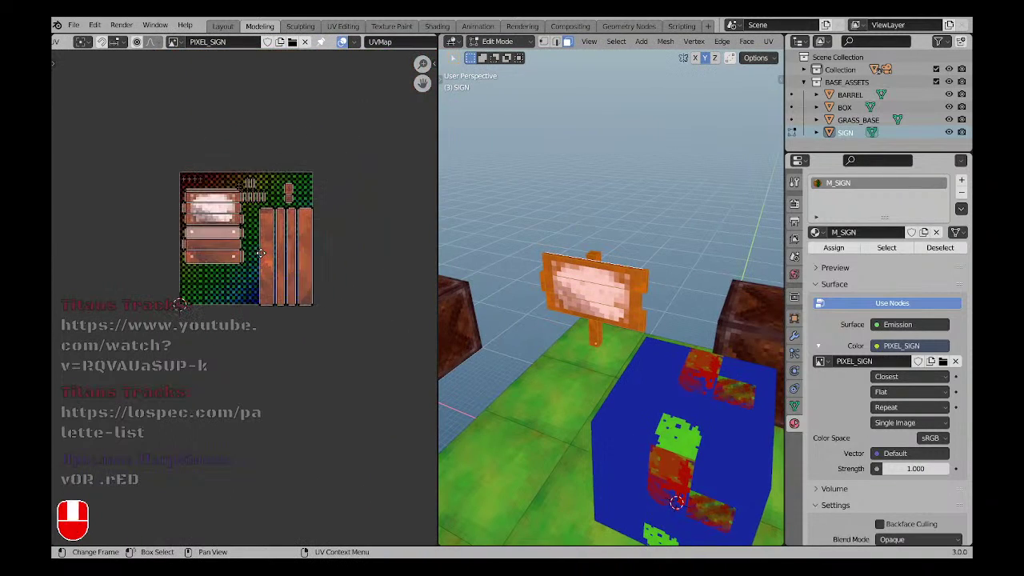
Examine closely how the edges of the sign's UV islands align with the pixels of the PIXEL_SIGN image.
scroll(236, 240, up, 5)
scroll(232, 250, down, 1)
scroll(232, 250, up, 5)
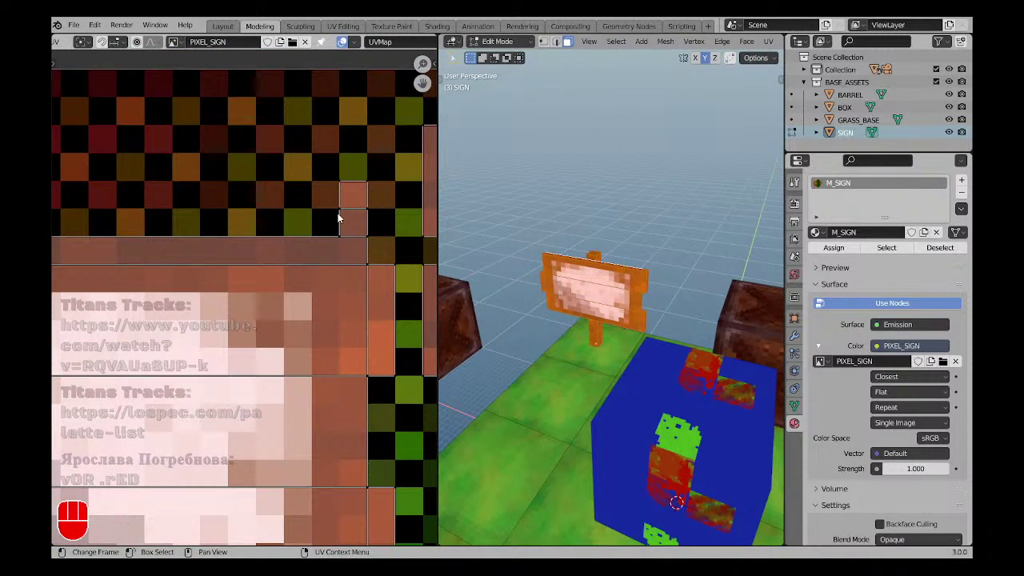
key(a)
key(a)
key(a)
key(a)
scroll(304, 240, down, 4)
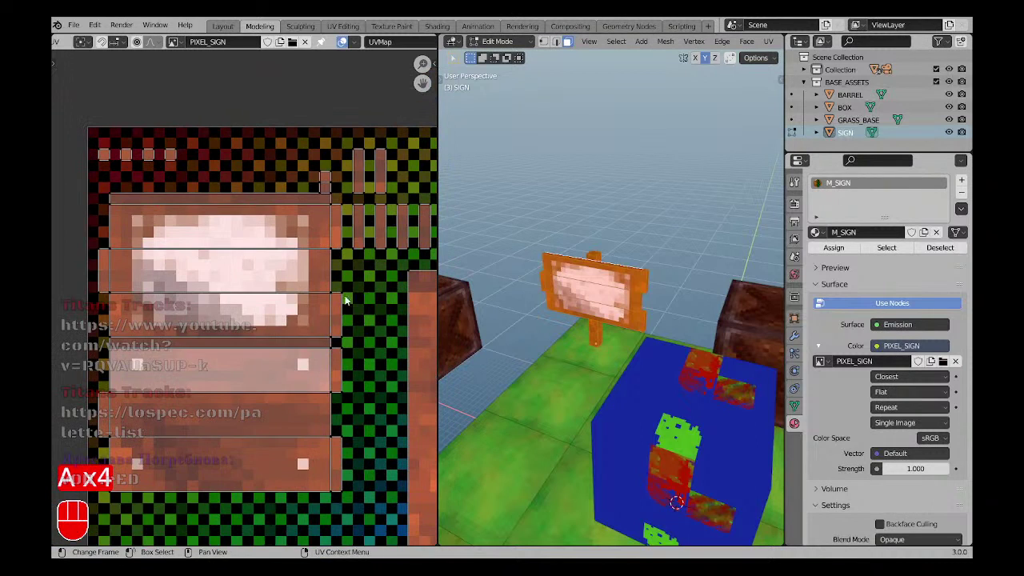
scroll(301, 341, up, 4)
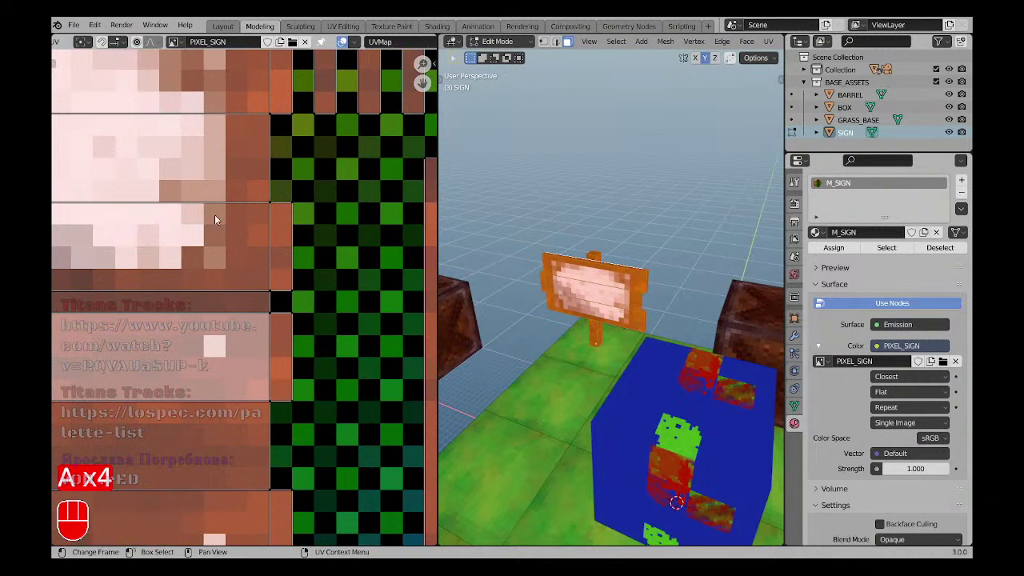
scroll(337, 244, down, 5)
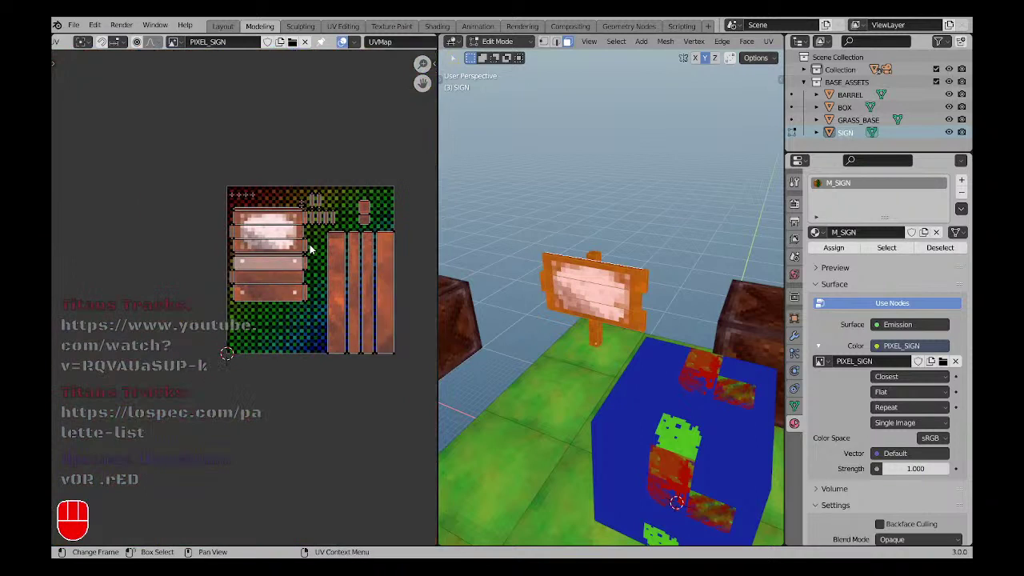
Select the front face of the sign's uppermost plank to show its place in the UV layout.
scroll(312, 251, up, 2)
click(602, 294)
scroll(601, 294, up, 4)
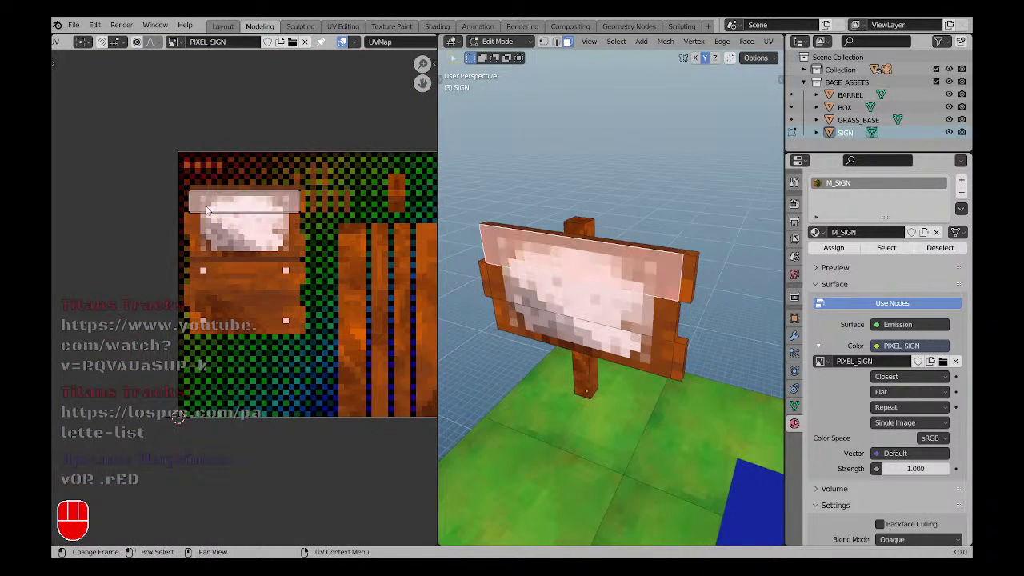
Move the UV island of the sign's uppermost plank face onto the checkered area of PIXEL_SIGN and inspect the sign.
key(a)
key(g)
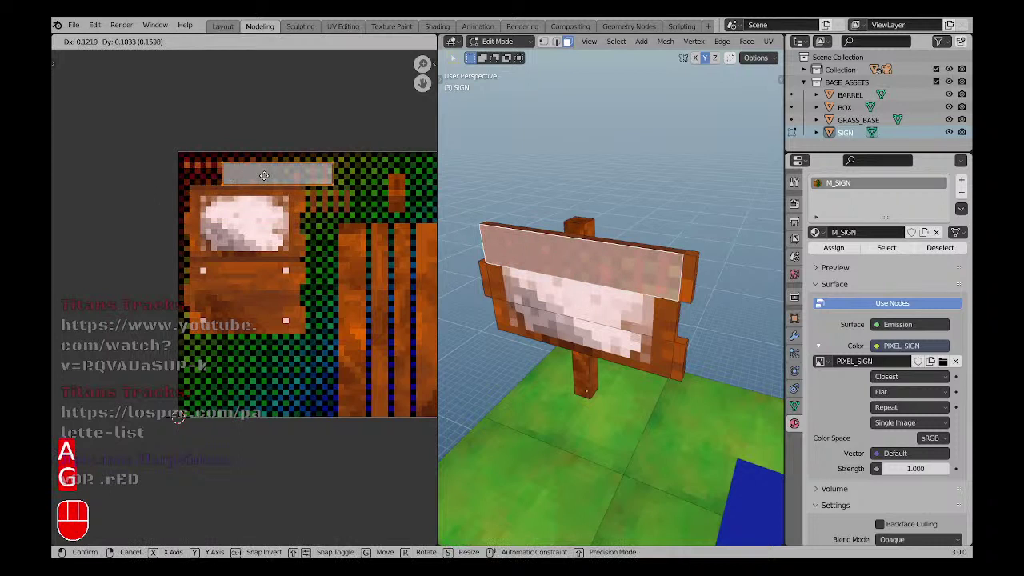
click(268, 371)
key(a)
key(a)
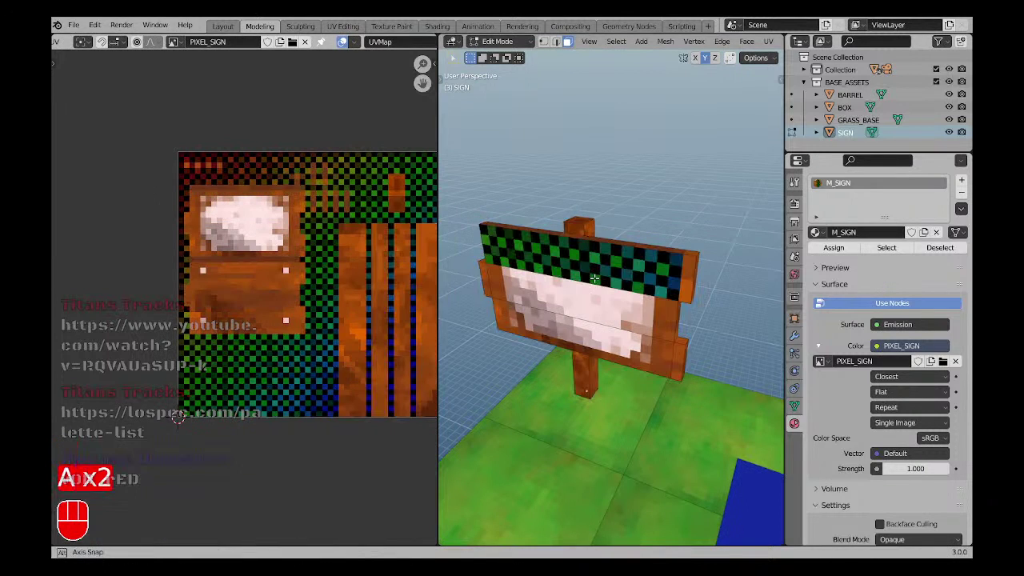
middle_drag(608, 264, 570, 281)
Undo the move of the uppermost plank's UV island.
key(ctrl+z)
key(ctrl+z)
key(ctrl+z)
Switch from editing the sign to editing the cube, and display the CUBE_PIXEL image in the UV editor.
scroll(595, 264, down, 3)
key(a)
key(a)
middle_drag(595, 373, 580, 303)
key(Tab)
click(609, 321)
key(Tab)
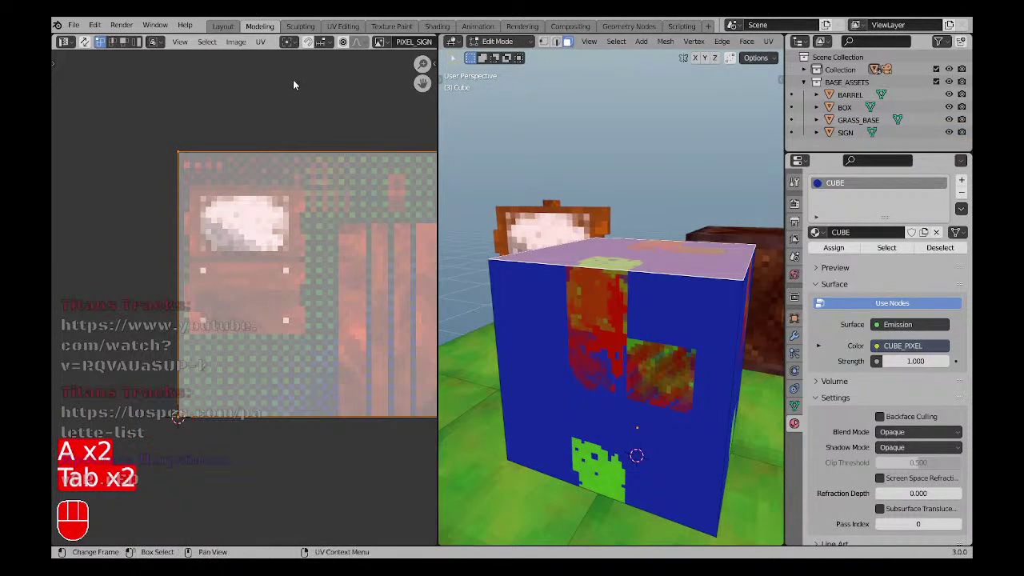
click(379, 42)
click(392, 75)
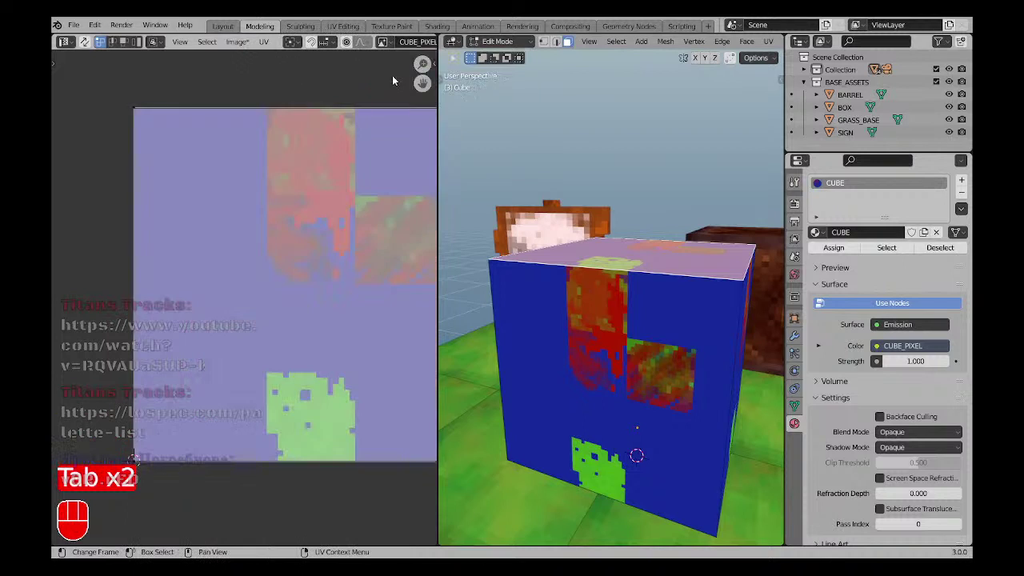
Select all of the cube's faces to review how their UVs cover the CUBE_PIXEL image, and return to Object Mode.
scroll(327, 268, down, 2)
click(624, 307)
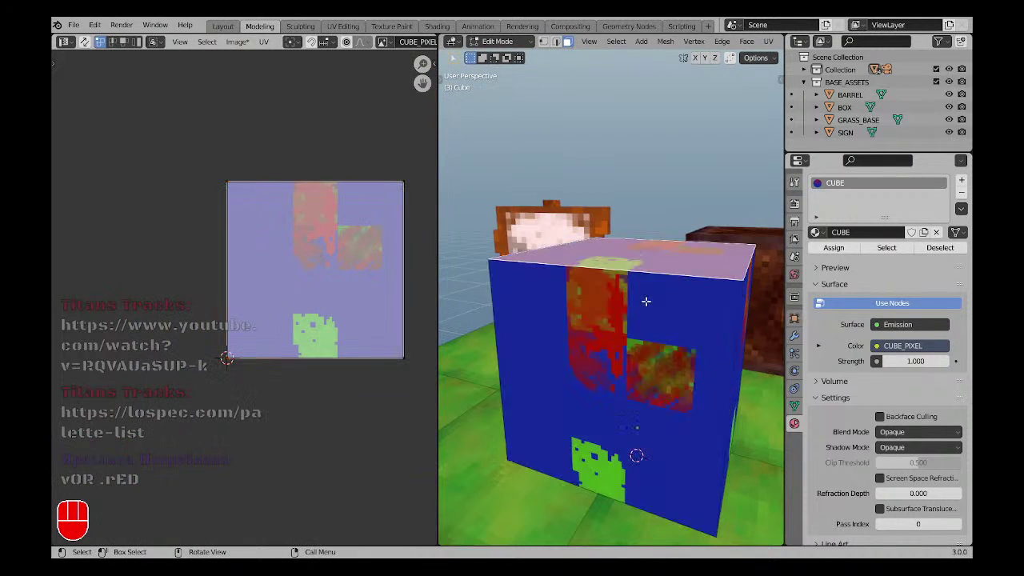
middle_drag(639, 297, 616, 302)
scroll(576, 310, down, 2)
key(a)
scroll(540, 267, up, 3)
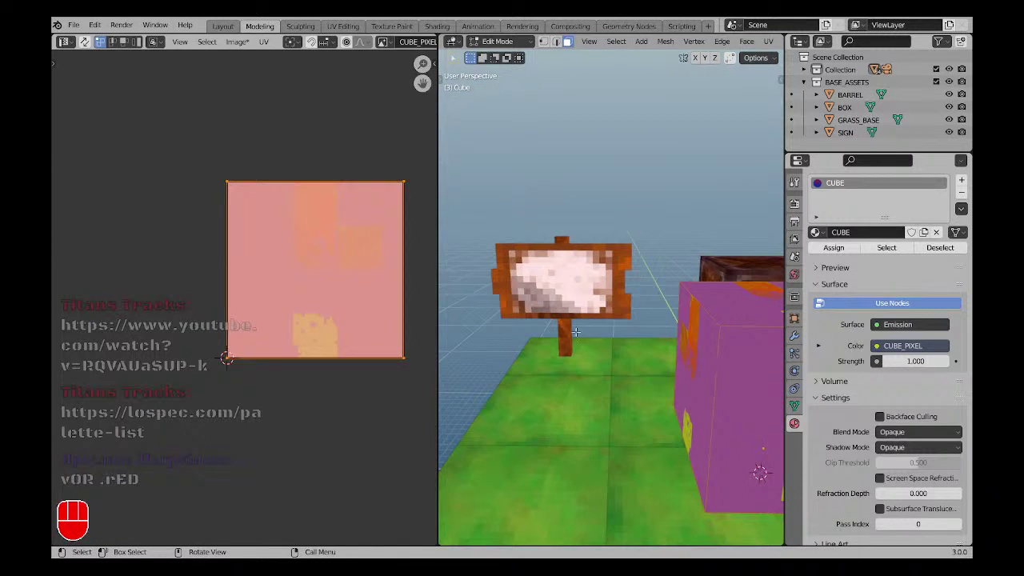
middle_drag(576, 330, 622, 258)
key(Tab)
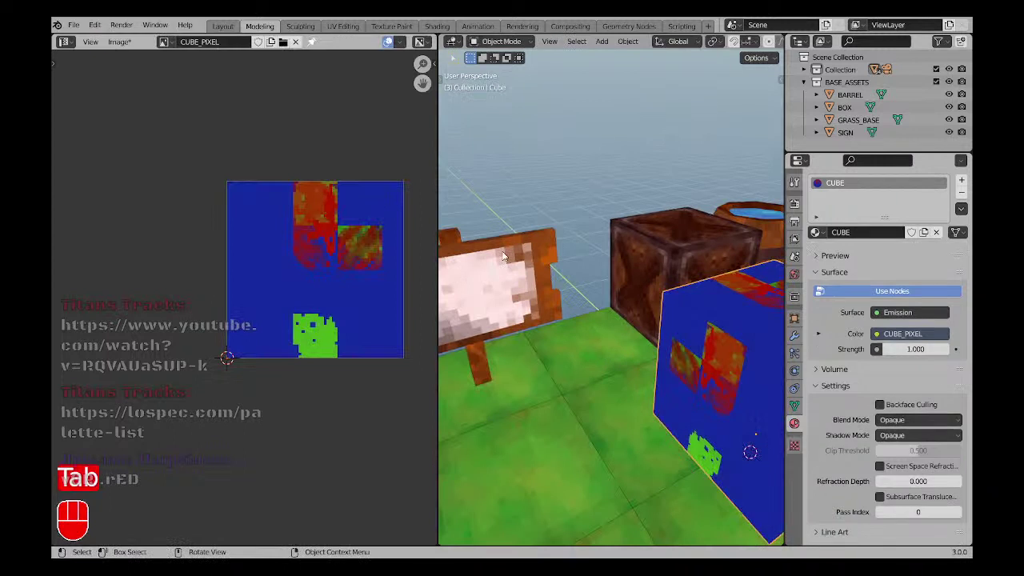
Enter Edit Mode on the sign to compare its separate UV islands with the cube's layout, and return to Object Mode.
click(504, 256)
key(Tab)
key(a)
scroll(546, 247, up, 3)
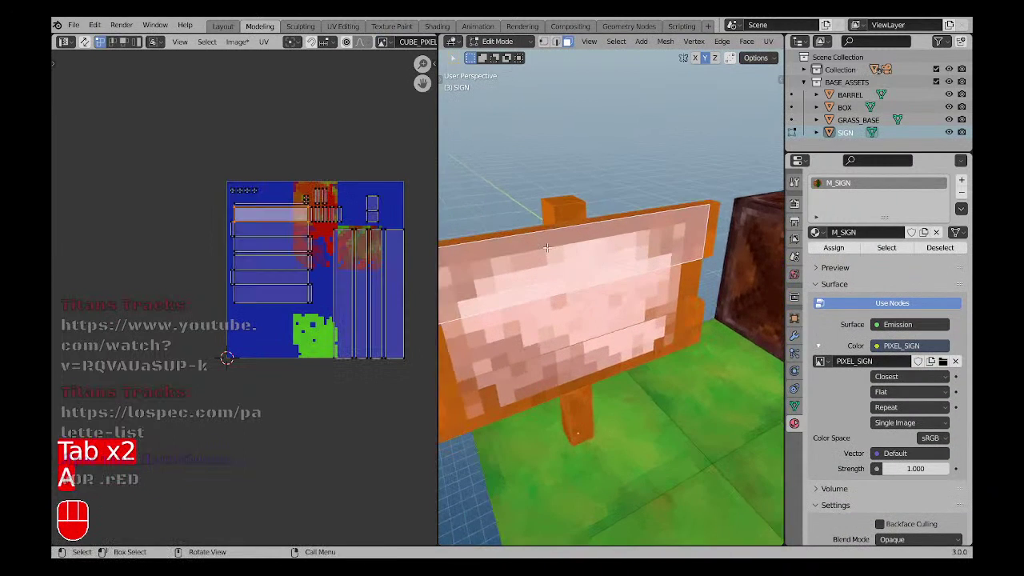
key(a)
key(a)
middle_drag(546, 248, 576, 288)
scroll(602, 330, down, 4)
key(Tab)
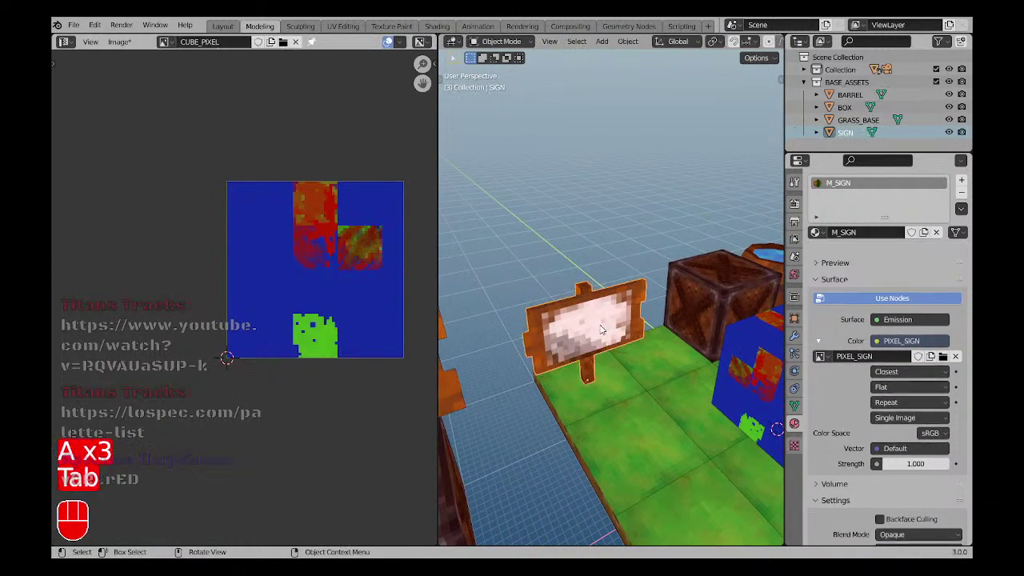
Make the cube the edited object and select all of its faces.
scroll(602, 329, down, 3)
key(a)
key(a)
click(686, 343)
middle_drag(686, 344, 598, 348)
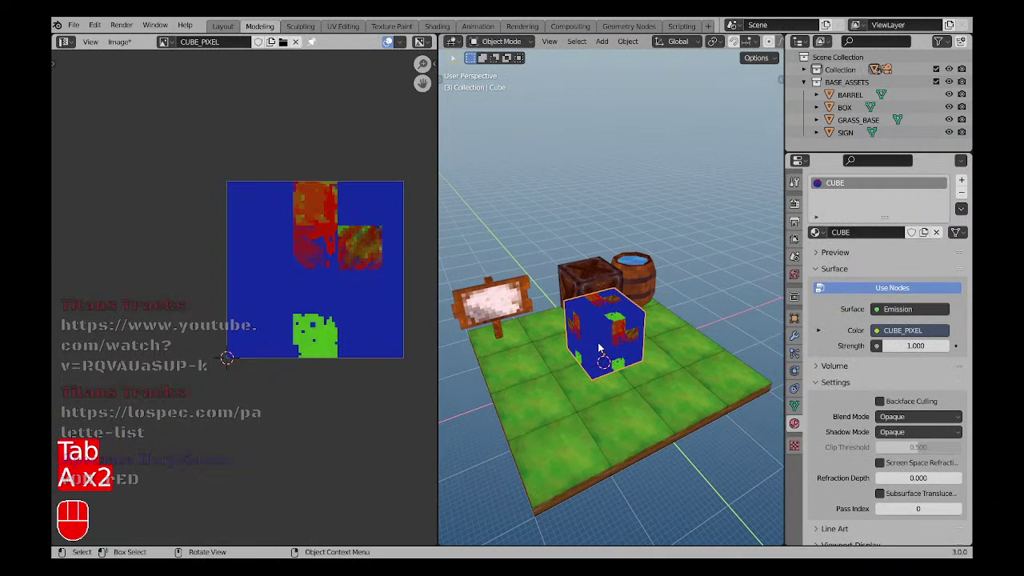
scroll(600, 352, up, 2)
key(Tab)
key(a)
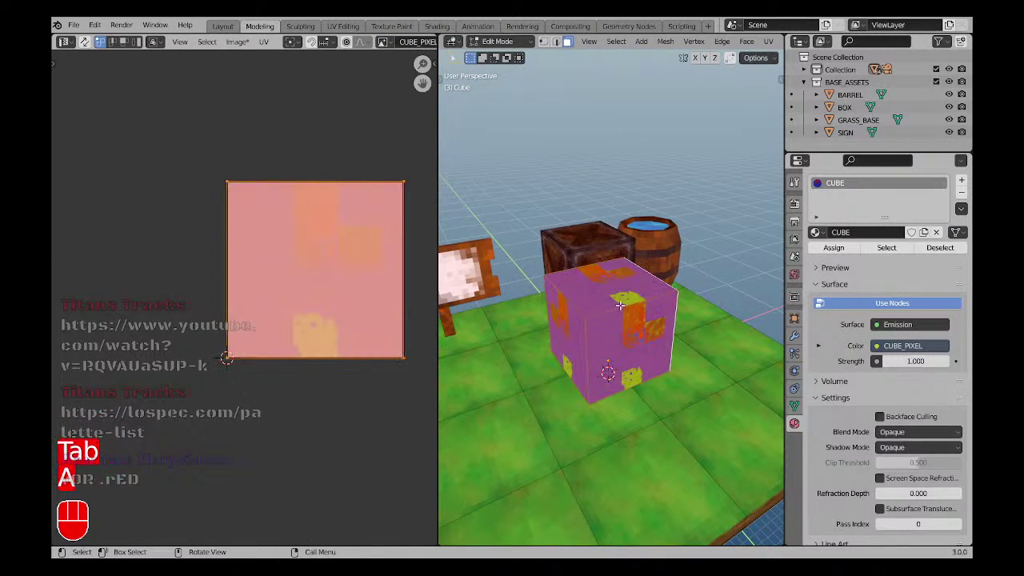
Pack the cube's UV islands with a margin of 0.050.
key(a)
scroll(283, 231, down, 2)
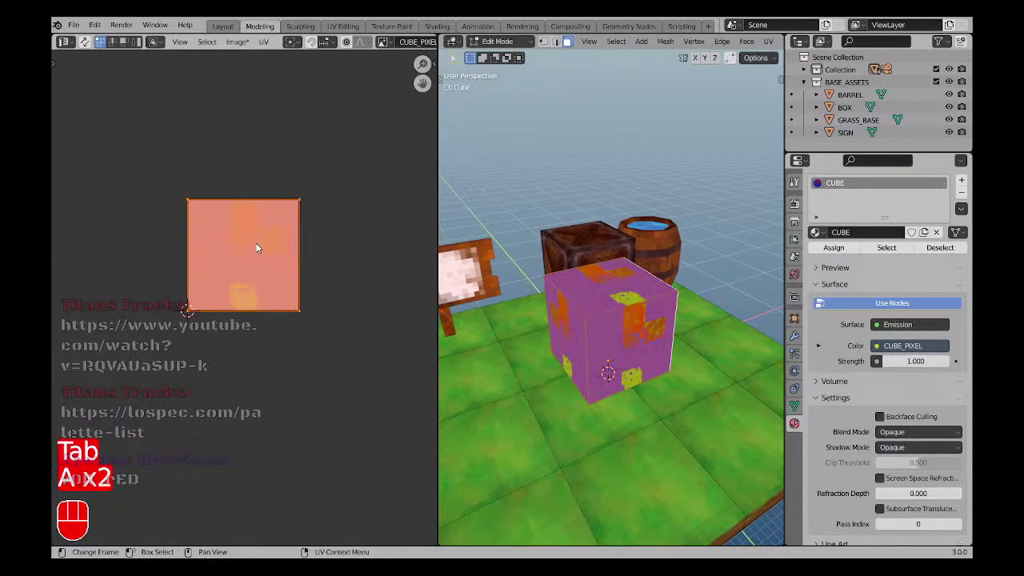
click(262, 41)
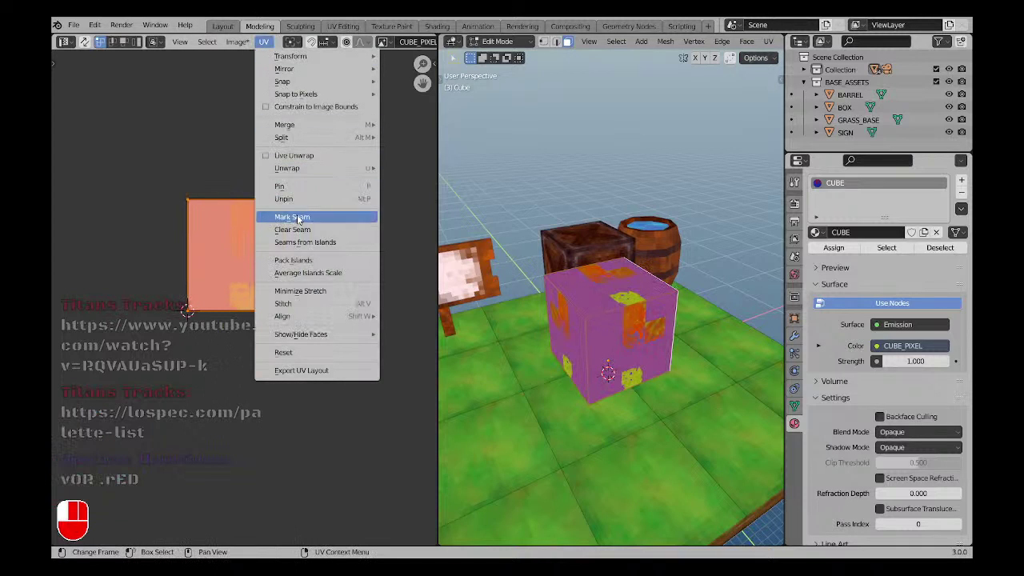
click(300, 261)
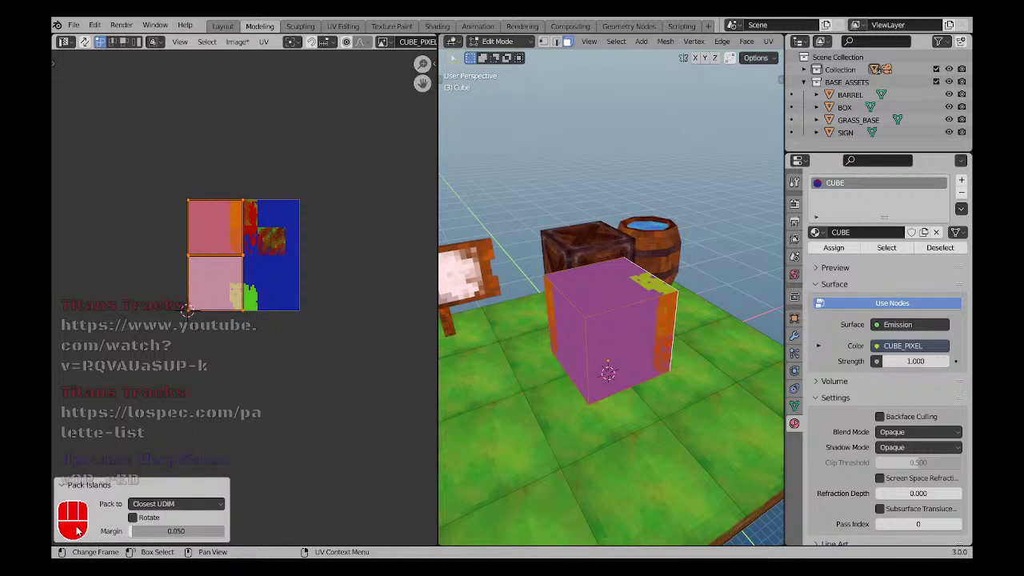
click(175, 532)
key(Return)
Examine the gaps between the cube's packed UV islands, their alignment with the image's pixels, and the objects in the scene.
scroll(205, 235, up, 8)
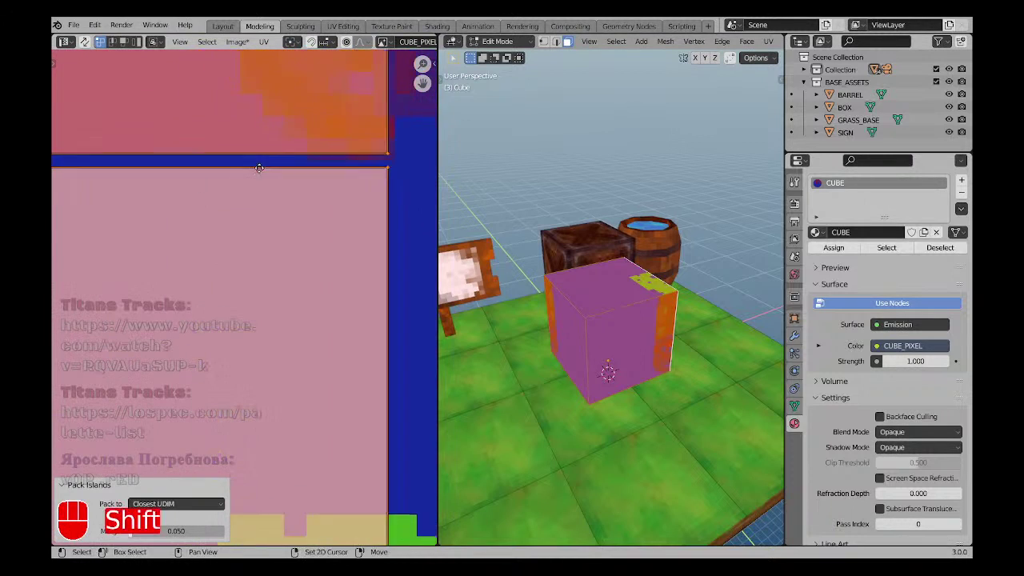
scroll(314, 234, down, 6)
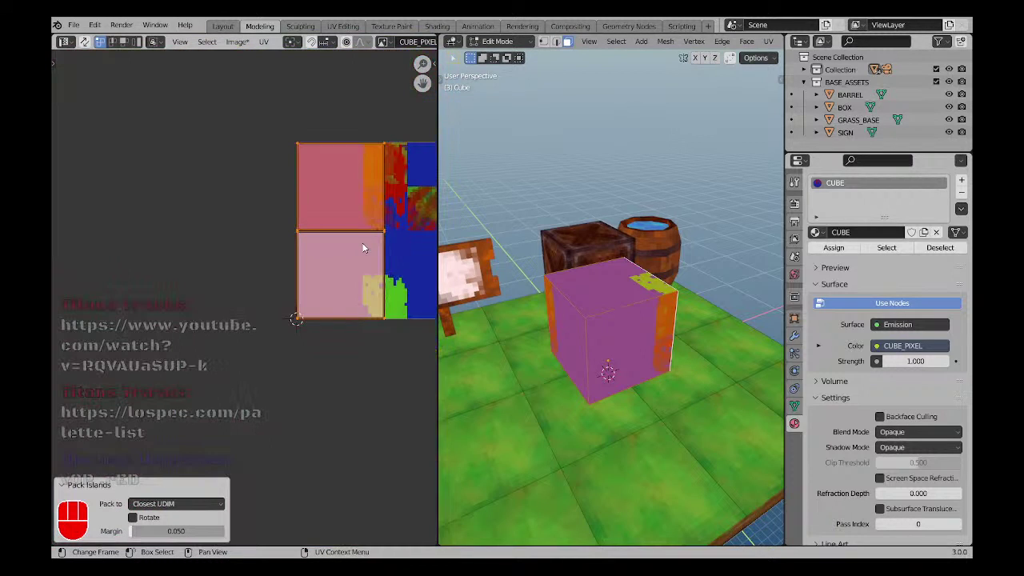
scroll(362, 248, up, 1)
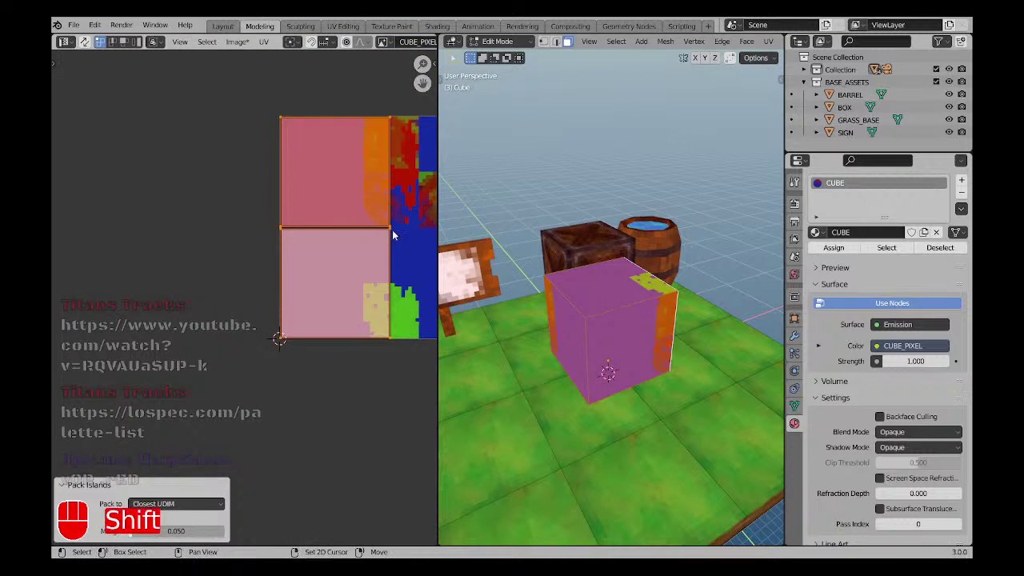
shift+middle_drag(391, 229, 332, 224)
middle_drag(482, 251, 681, 282)
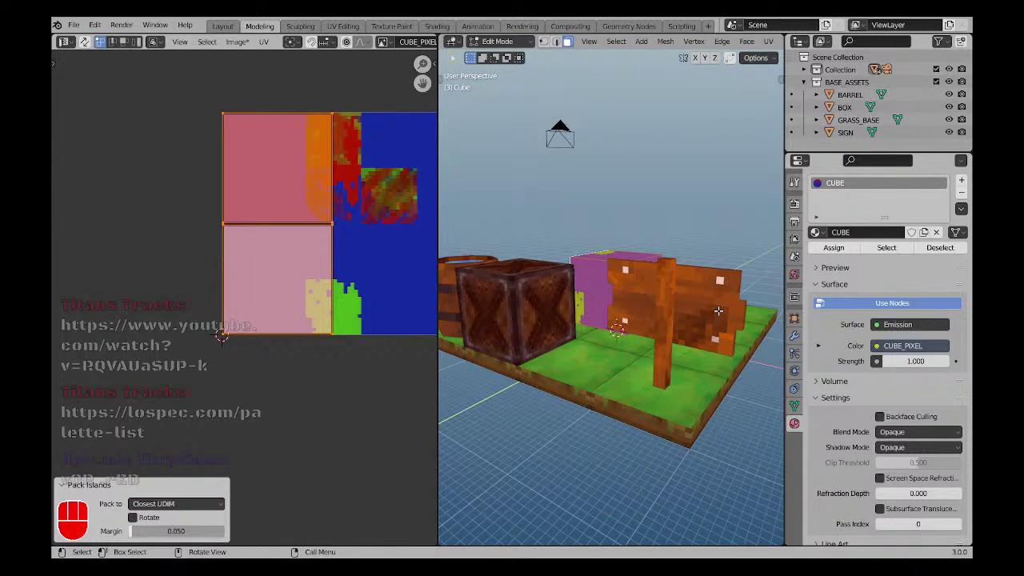
middle_drag(718, 310, 608, 288)
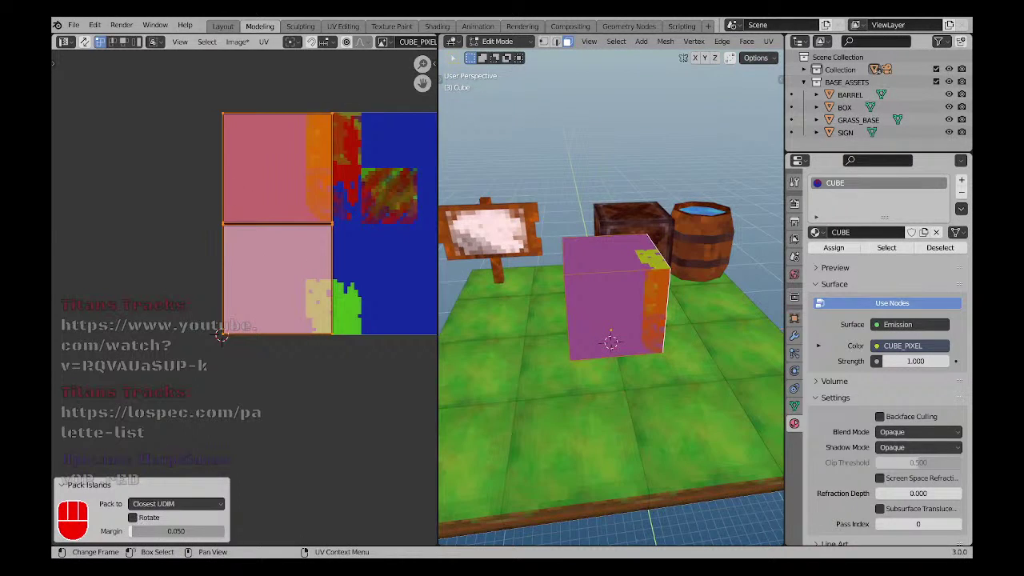
scroll(253, 142, down, 1)
shift+middle_drag(304, 189, 277, 194)
scroll(217, 169, up, 2)
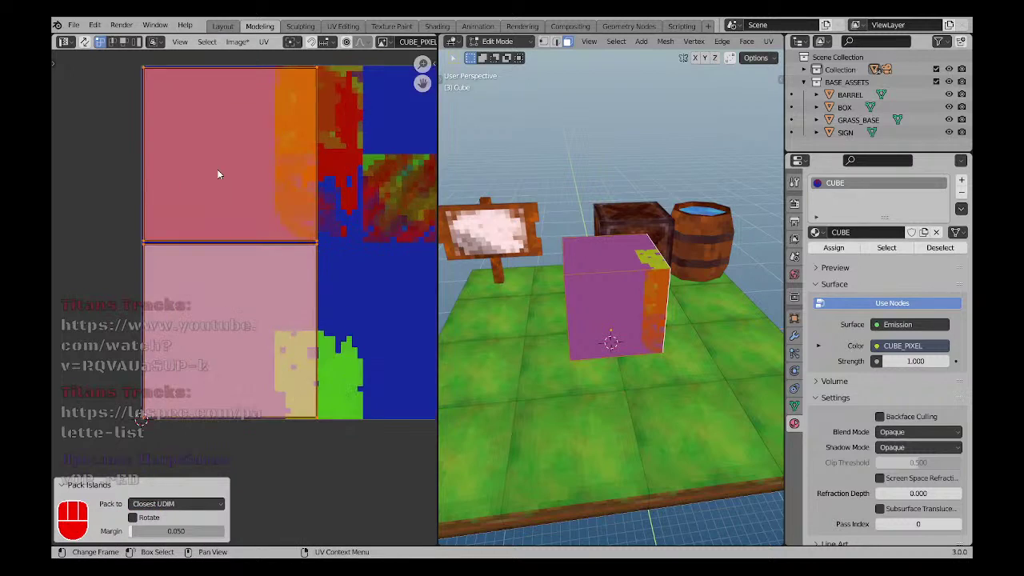
scroll(315, 200, down, 1)
scroll(314, 205, up, 1)
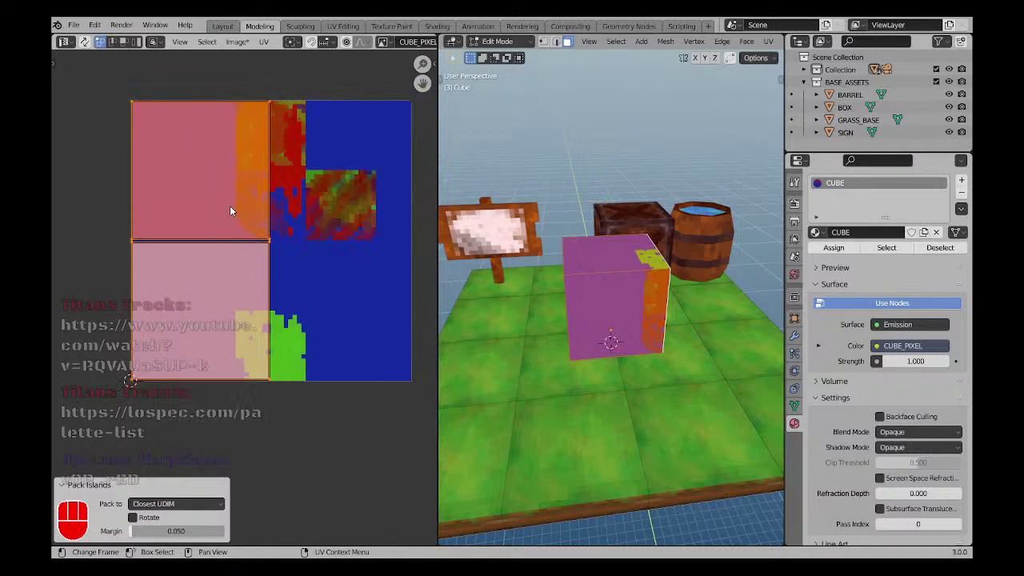
Snap all of the cube's selected UVs to the pixels of the CUBE_PIXEL image.
key(shift+s)
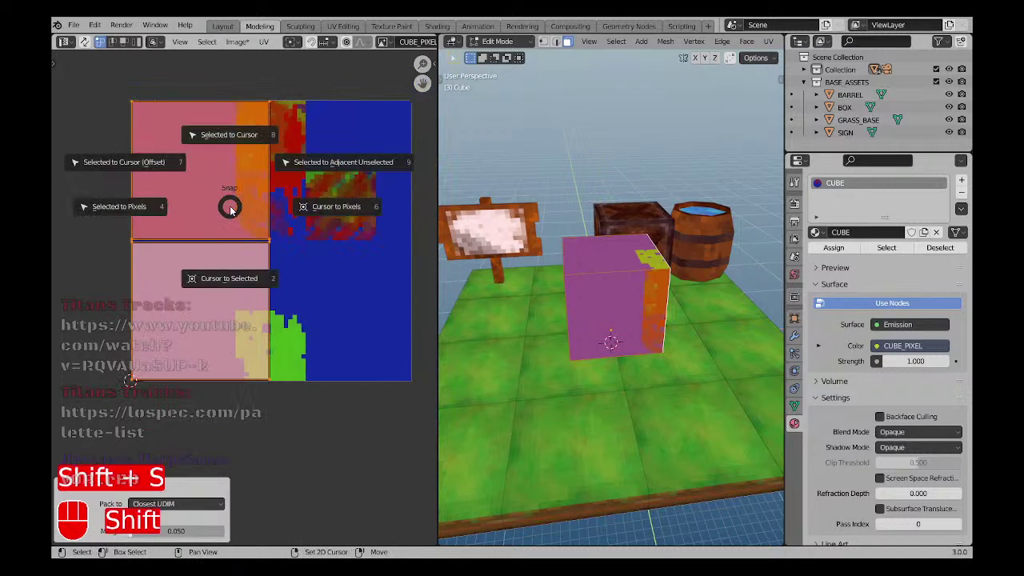
click(125, 208)
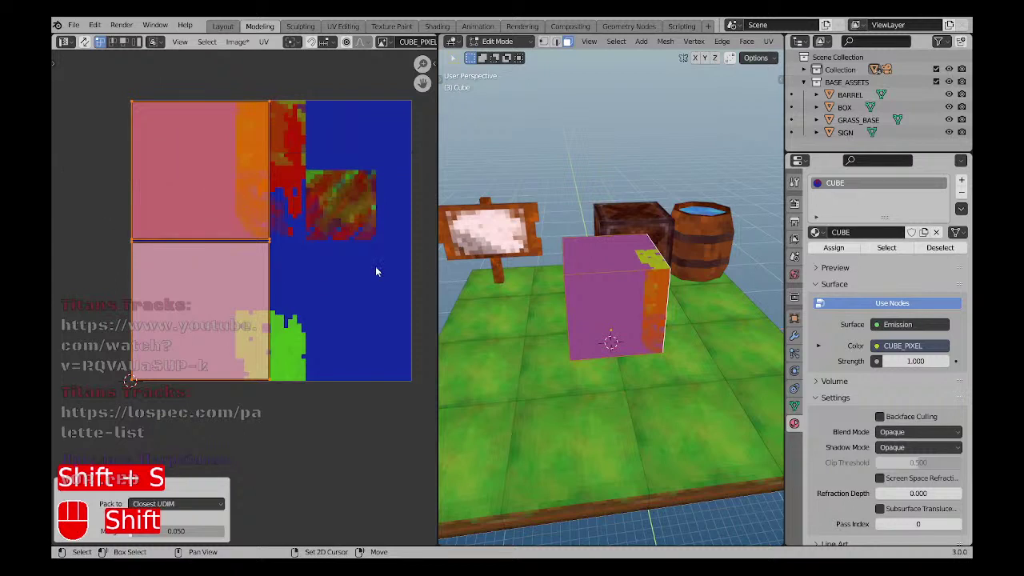
key(a)
key(a)
key(a)
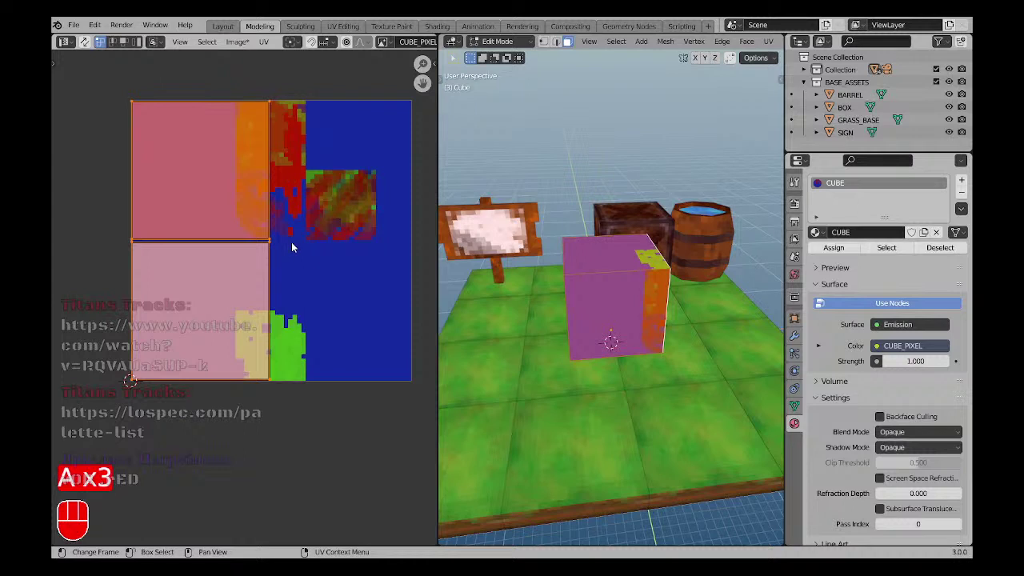
key(shift+s)
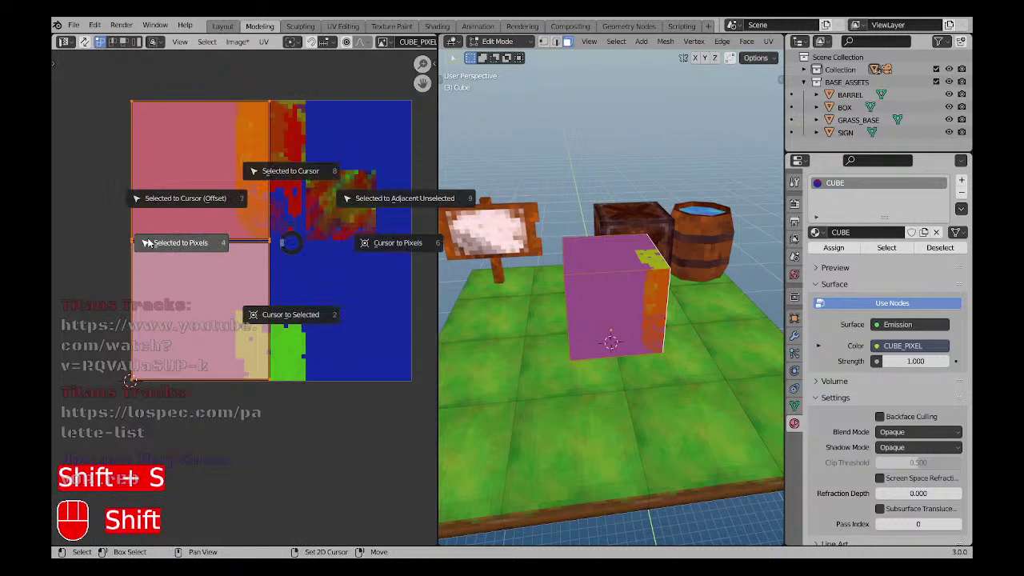
click(148, 243)
scroll(149, 242, up, 4)
scroll(173, 251, down, 5)
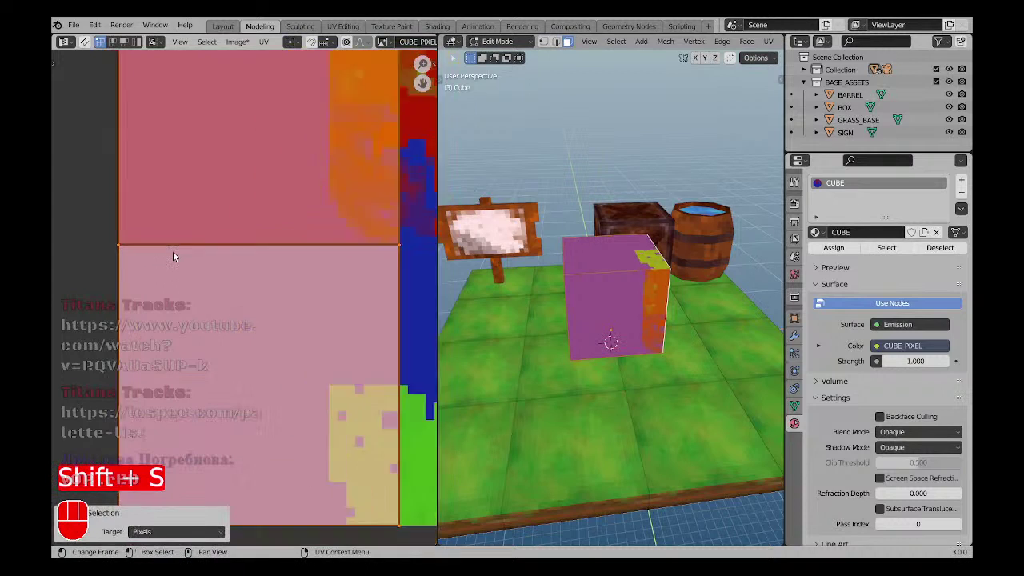
Set the UV editor's Snap to Pixels mode to Corner.
click(264, 41)
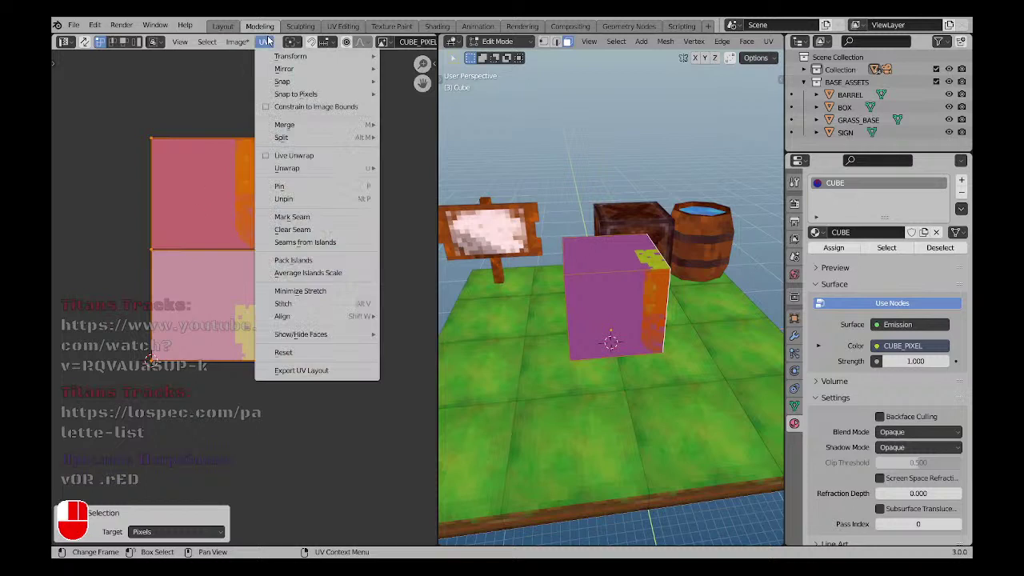
mouse_move(292, 94)
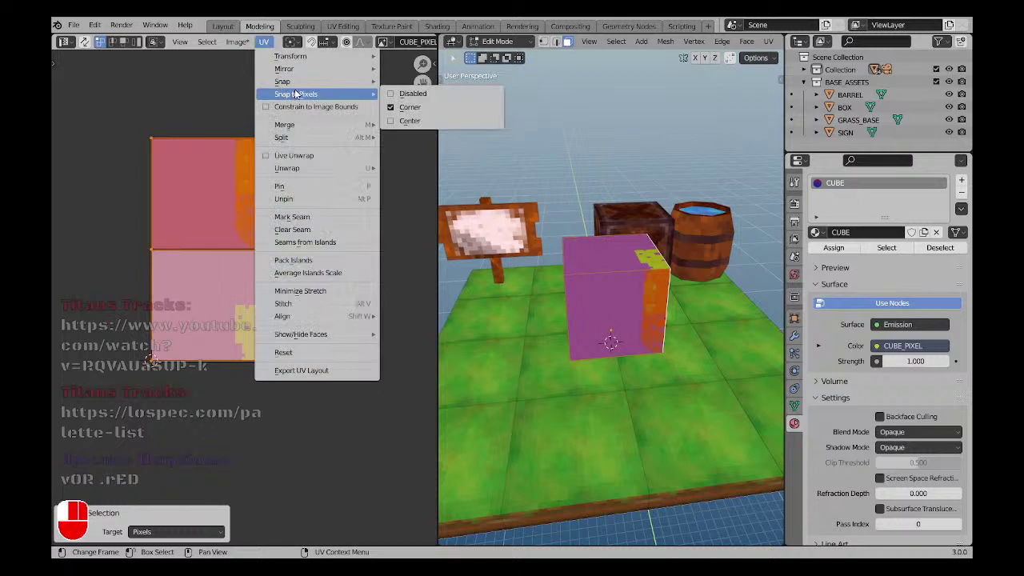
click(424, 109)
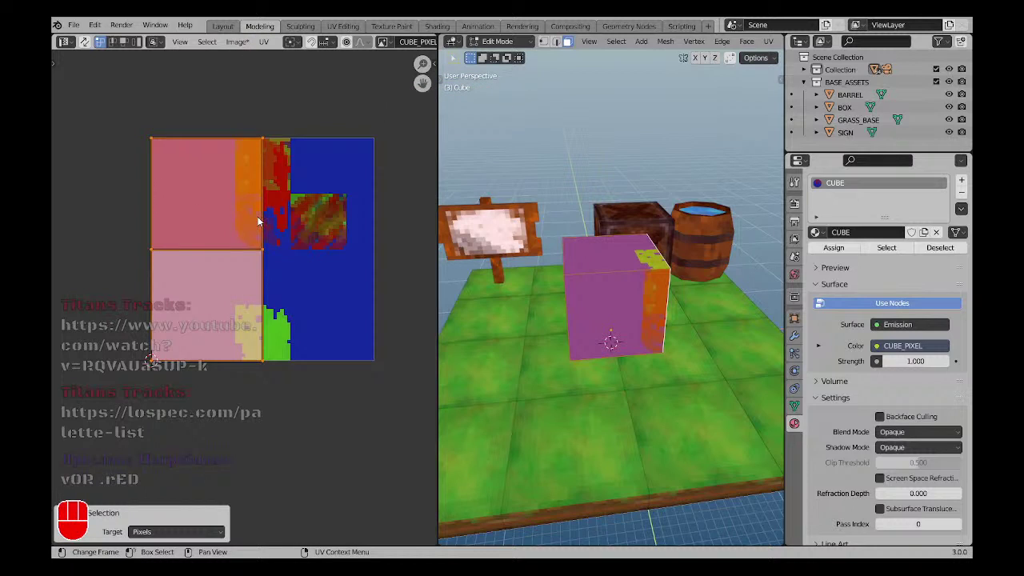
Move the cube's UV islands about 0.124 along X so their right edge meets the solid blue area of the image.
key(g)
right_click(297, 218)
scroll(315, 146, up, 4)
scroll(189, 138, up, 2)
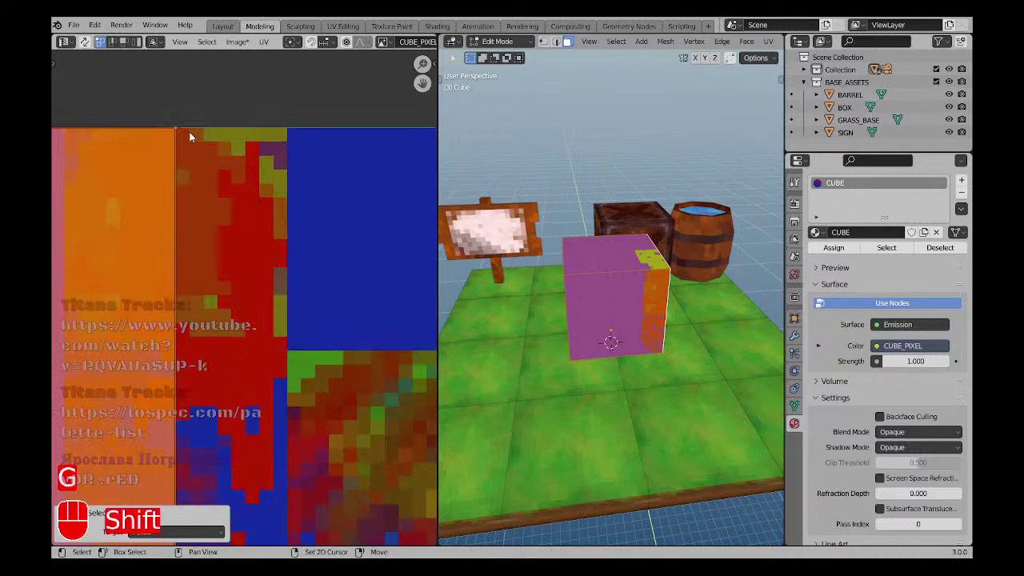
key(g)
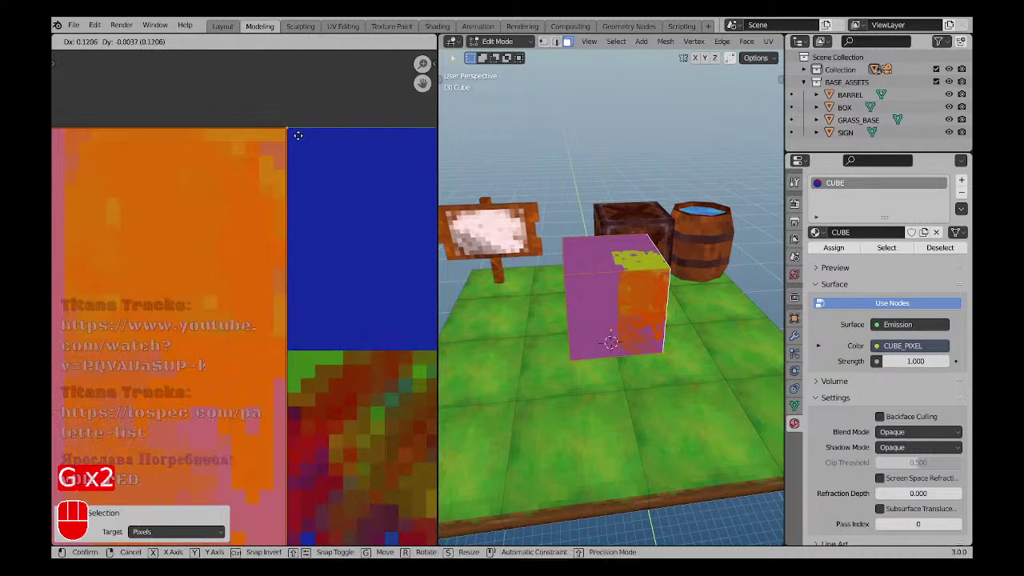
click(299, 135)
scroll(306, 134, down, 3)
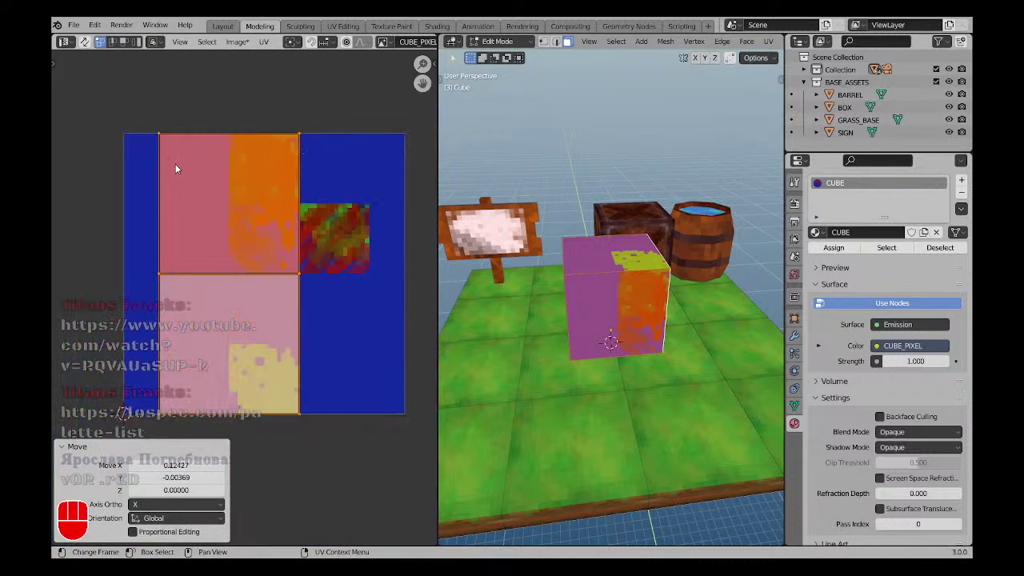
Move the cube's UV islands about 0.127 back along negative X to the left edge of the image.
key(g)
right_click(138, 150)
scroll(137, 151, up, 4)
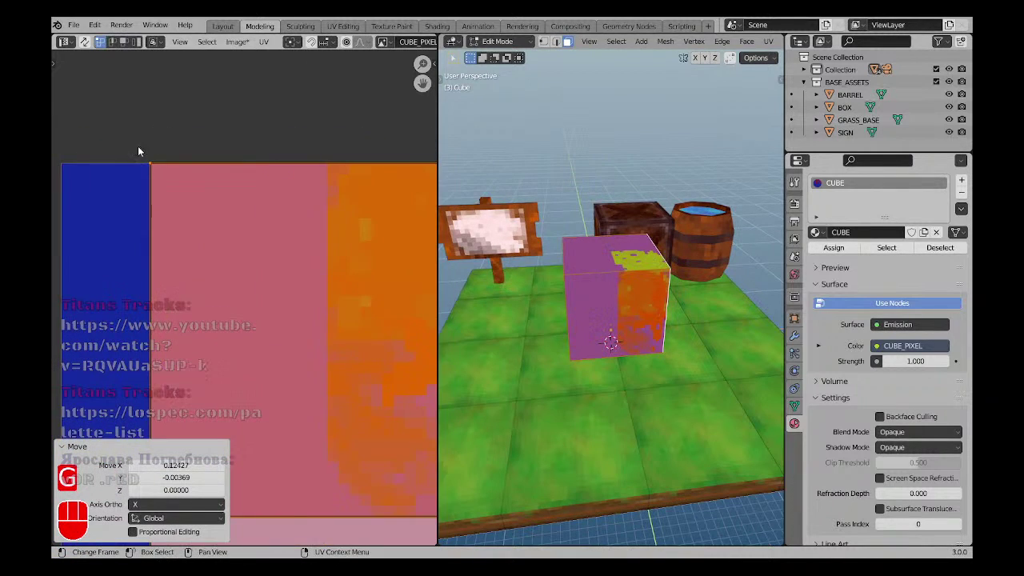
scroll(263, 176, up, 3)
shift+middle_drag(267, 167, 327, 184)
key(g)
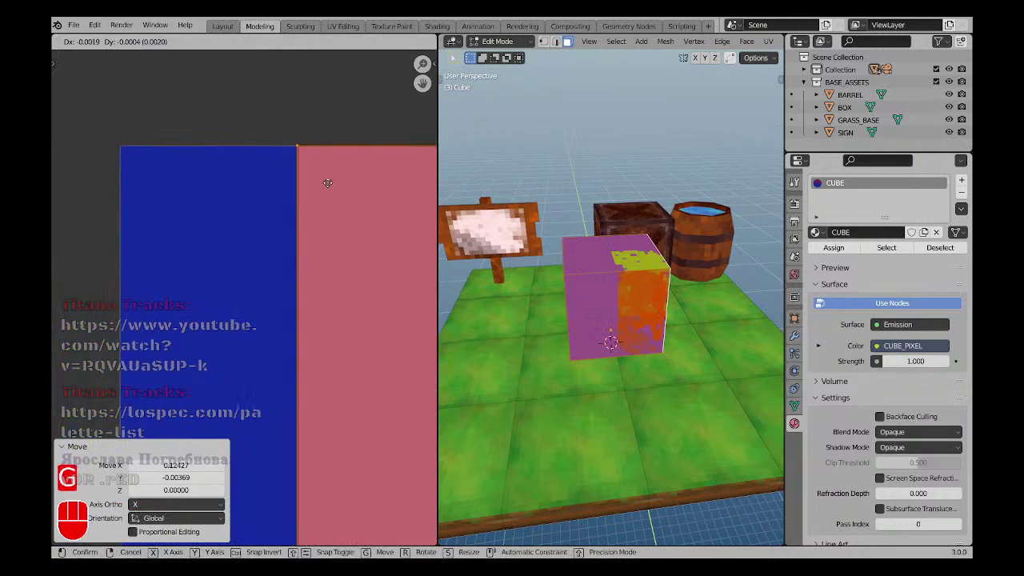
click(153, 183)
scroll(151, 162, down, 3)
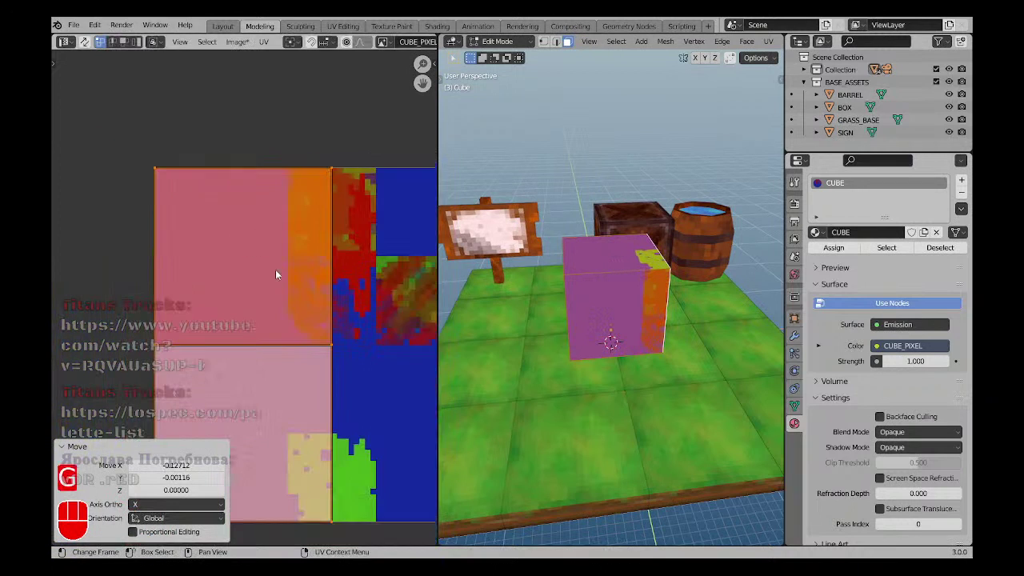
Select only the cube's front face to examine which part of the CUBE_PIXEL image it covers.
scroll(240, 256, down, 2)
key(a)
key(a)
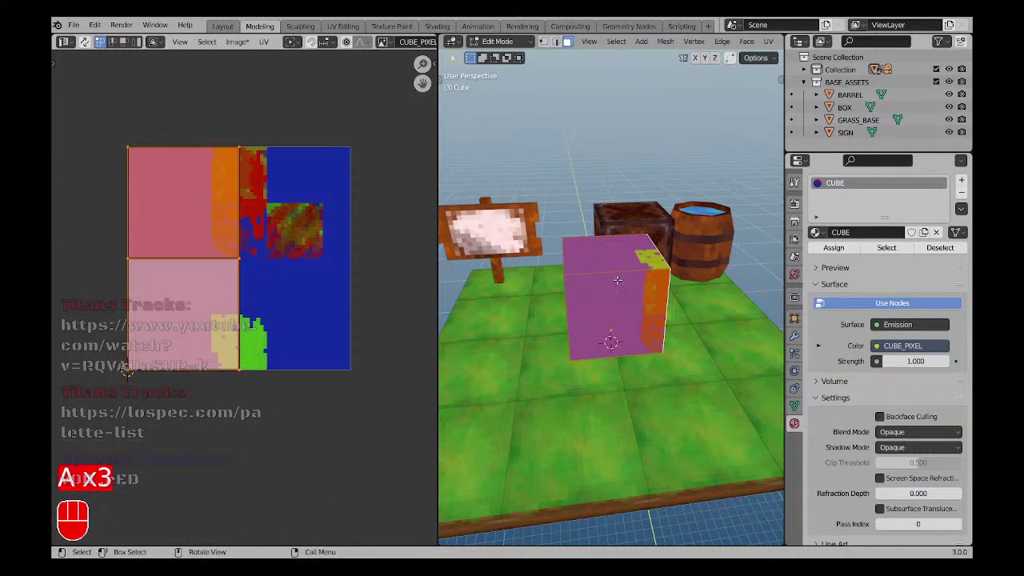
click(599, 298)
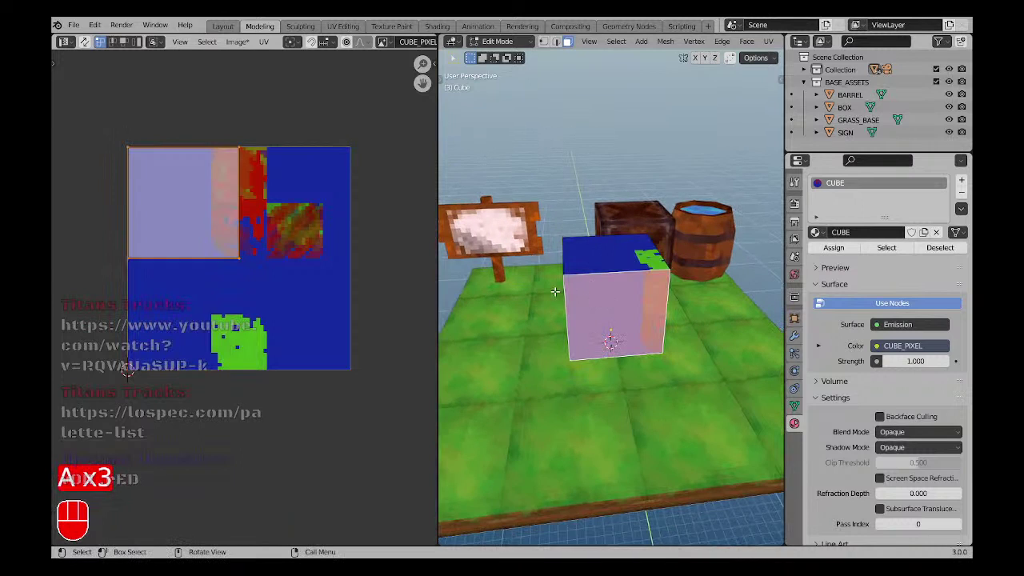
Unwrap all of the cube's faces with Smart UV Project, using an island margin of 0.05.
middle_drag(649, 304, 608, 288)
shift+click(623, 256)
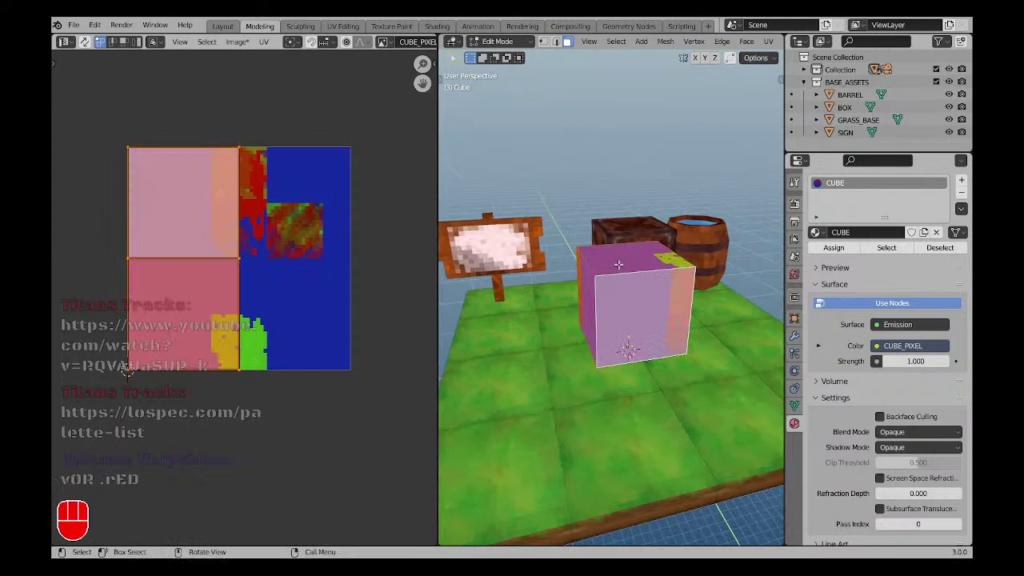
key(u)
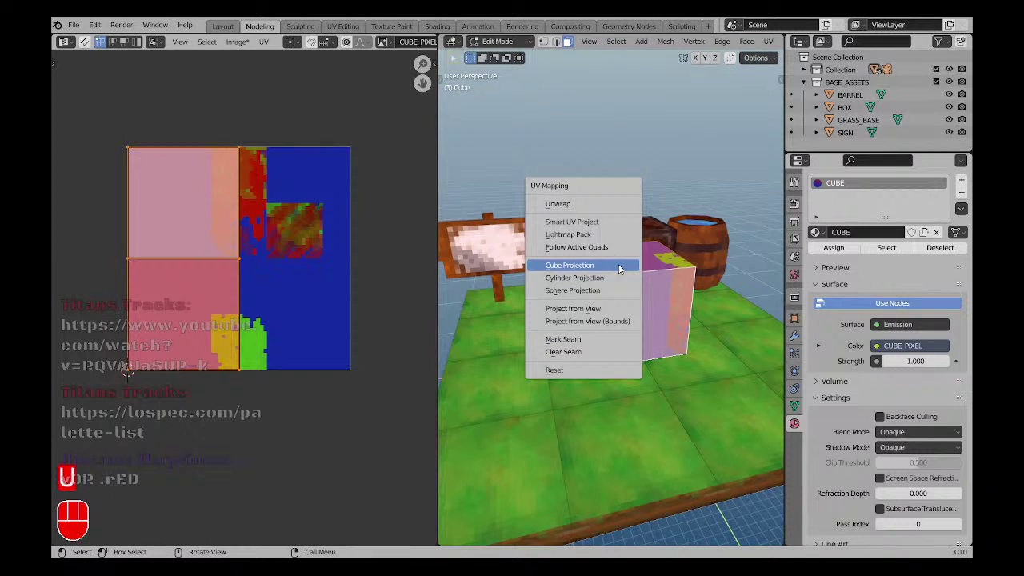
click(598, 222)
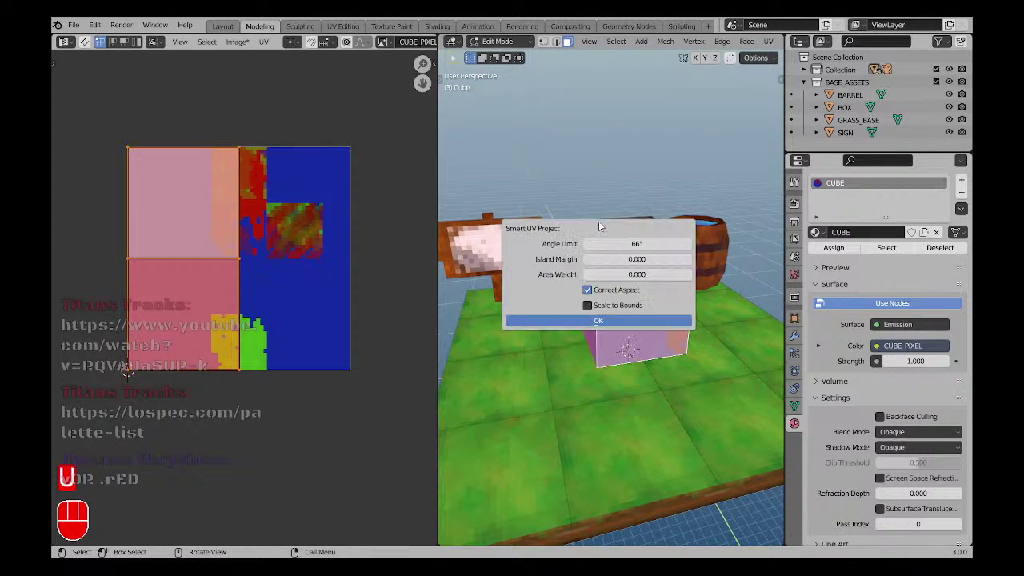
click(638, 258)
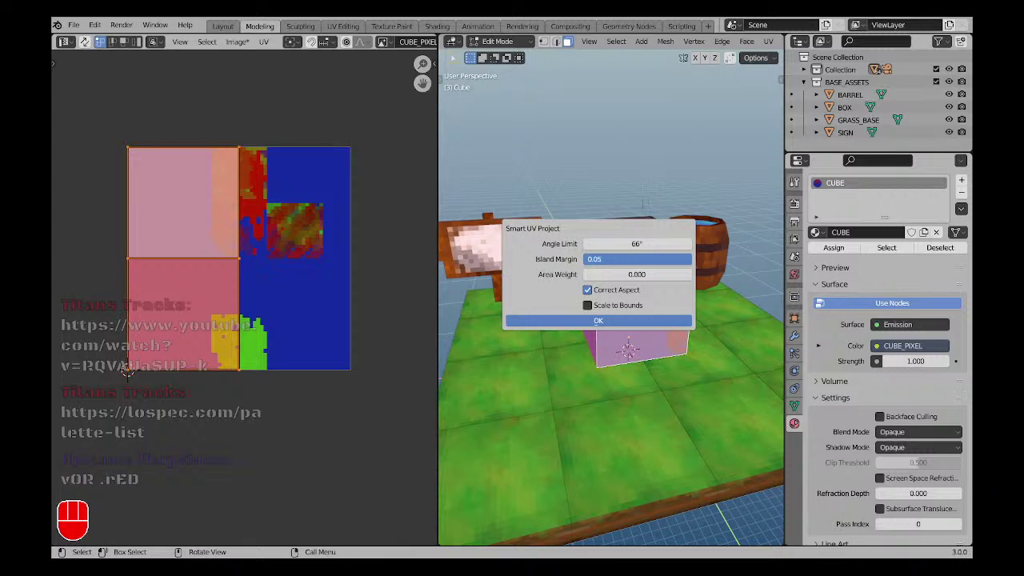
text(0.05)
key(Return)
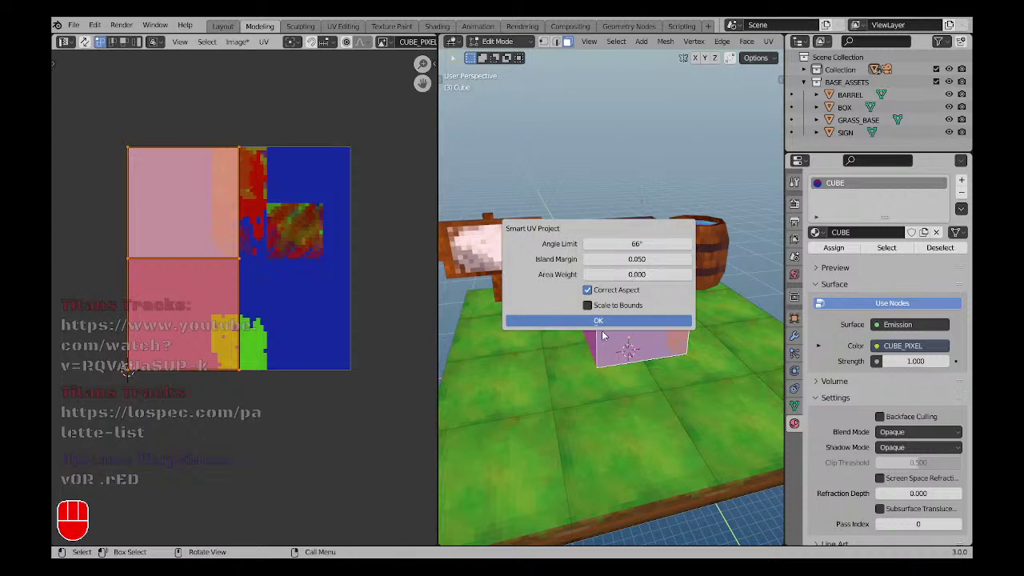
click(601, 318)
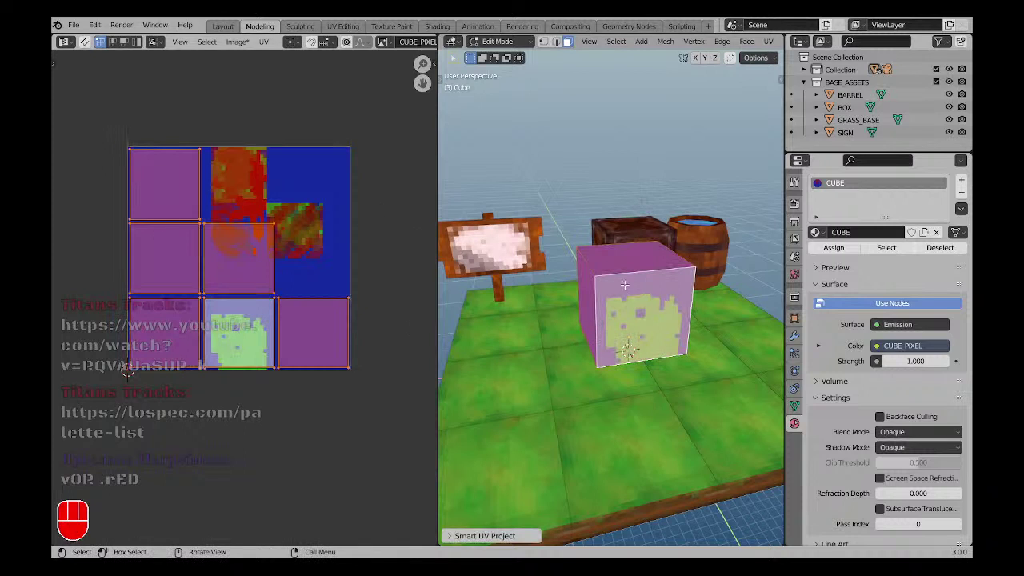
Select the cube's front, top and side faces individually to examine where each one's UV island lies on the image.
click(650, 317)
click(630, 252)
click(586, 288)
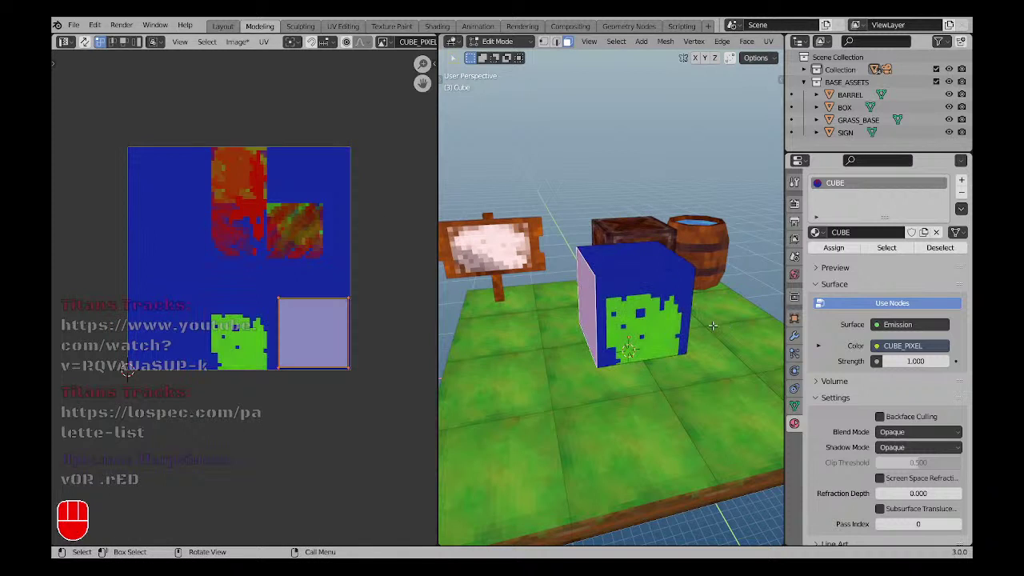
middle_drag(676, 302, 647, 292)
key(a)
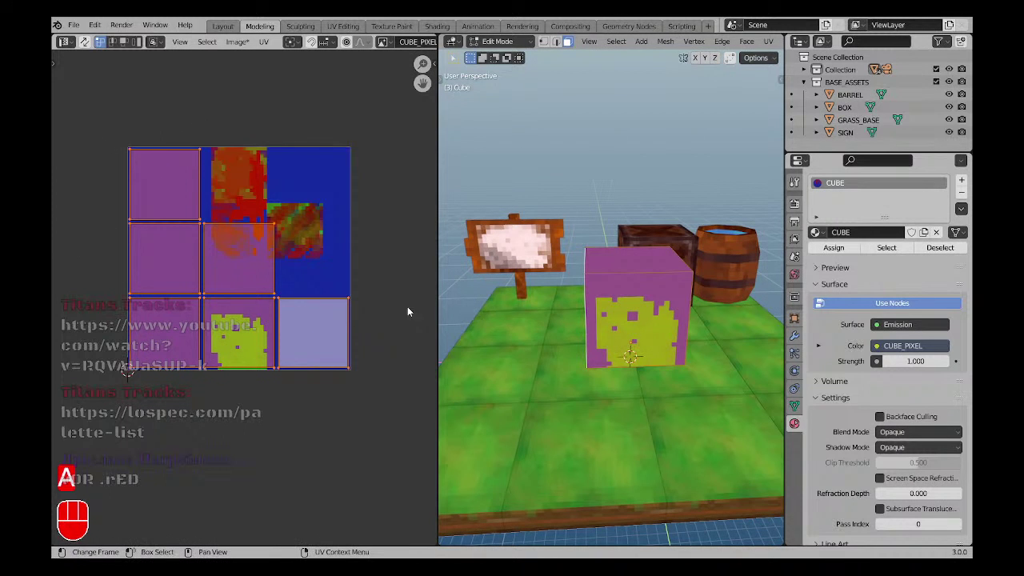
click(648, 290)
key(KP_1)
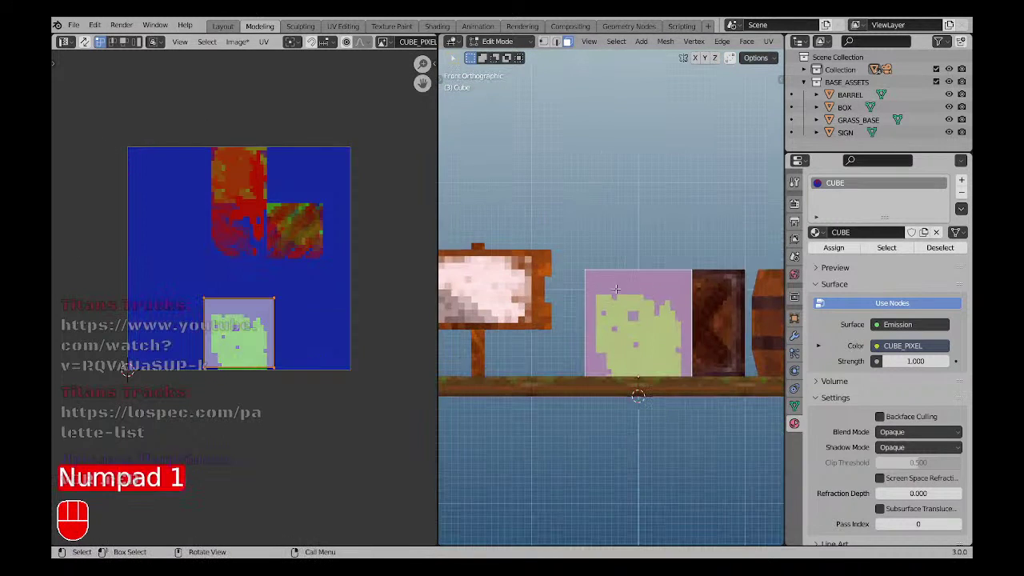
shift+middle_drag(616, 290, 584, 253)
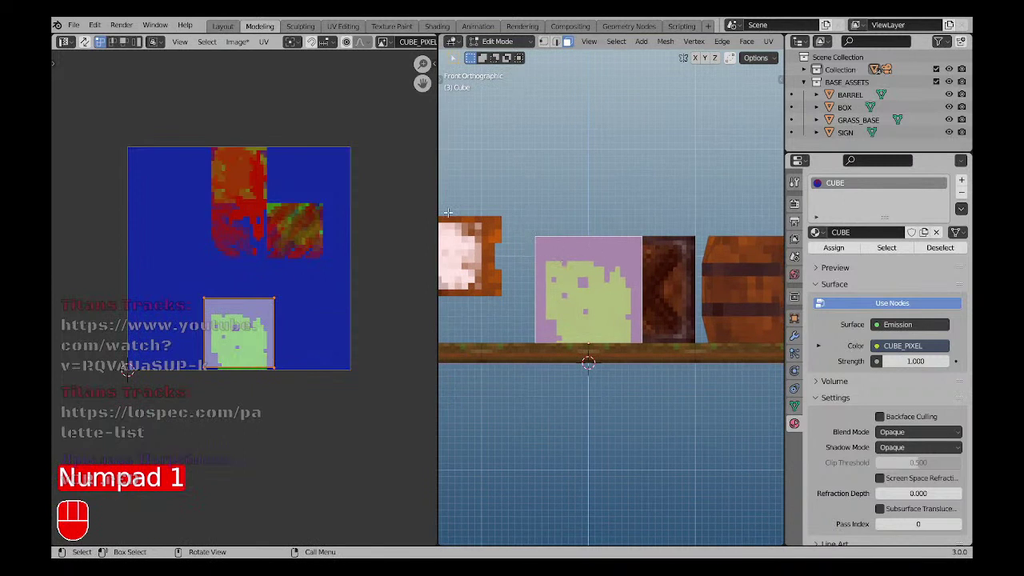
Widen the 3D viewport, switch the cube to Texture Paint mode and show the brush settings with the colour palette.
drag(434, 210, 263, 222)
middle_drag(480, 296, 510, 318)
key(ctrl+Tab)
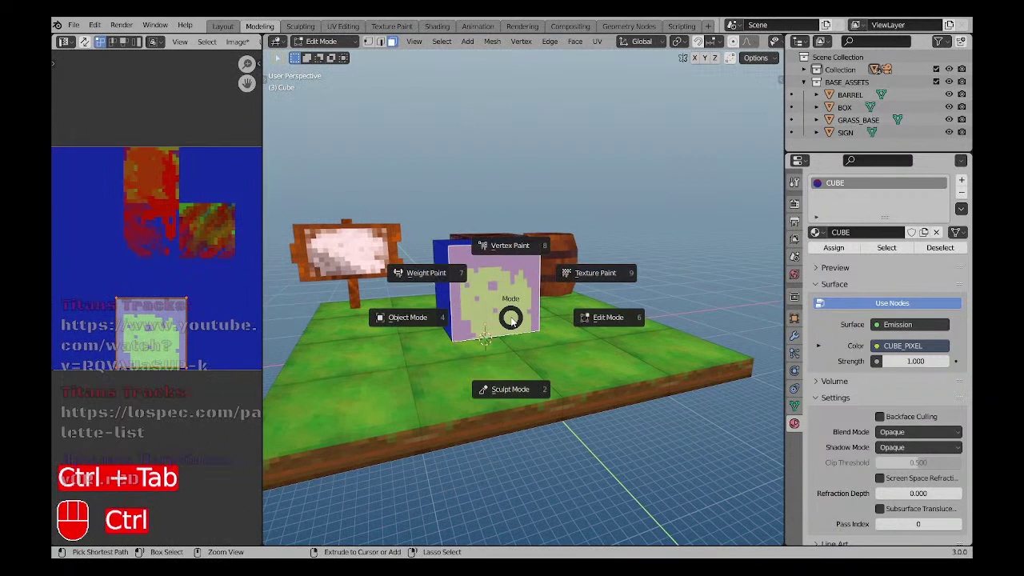
click(539, 269)
scroll(480, 289, up, 2)
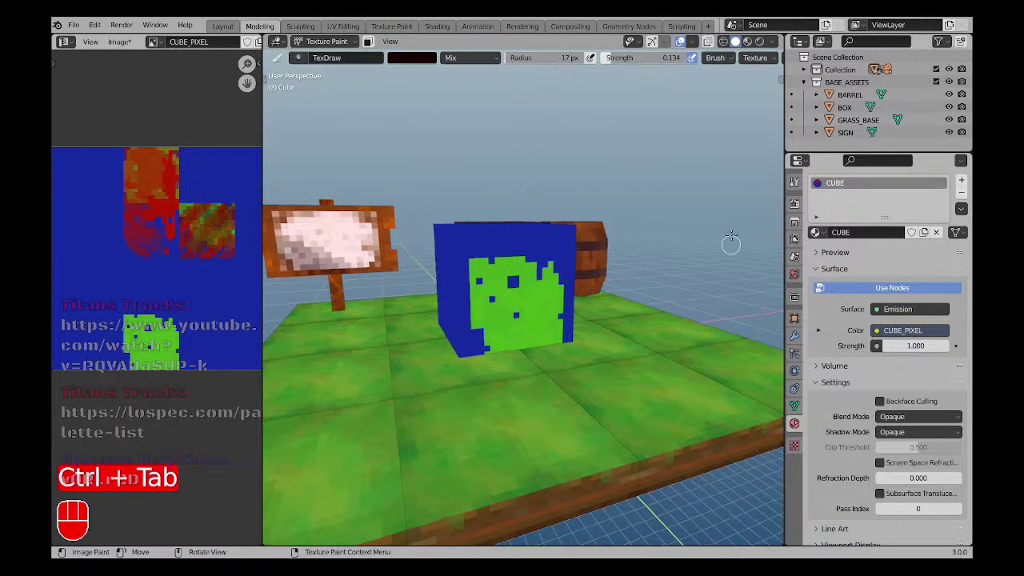
click(794, 182)
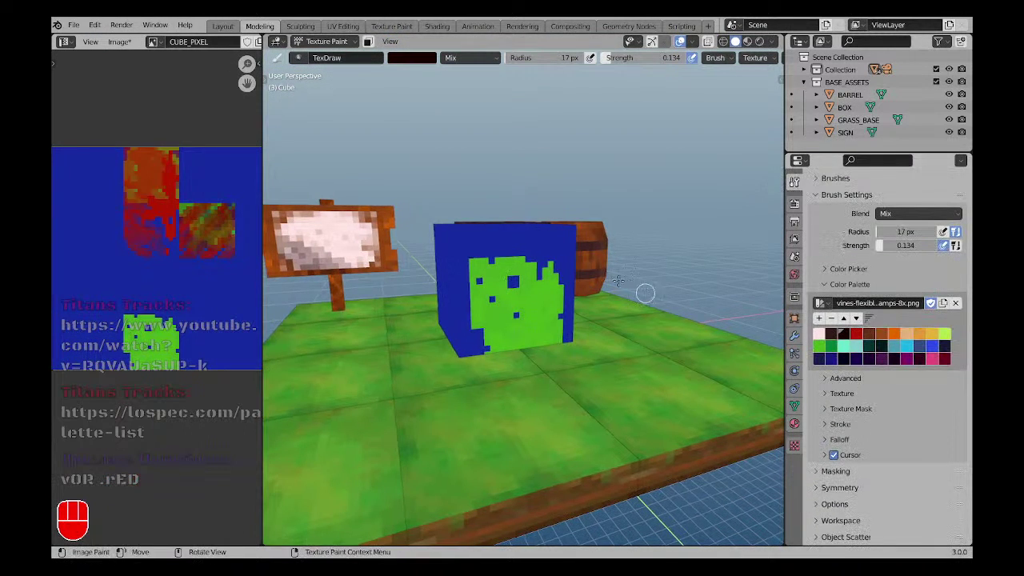
Fill all of the cube's faces with the palette's bright orange using the Fill tool.
middle_drag(512, 296, 524, 284)
scroll(528, 279, up, 2)
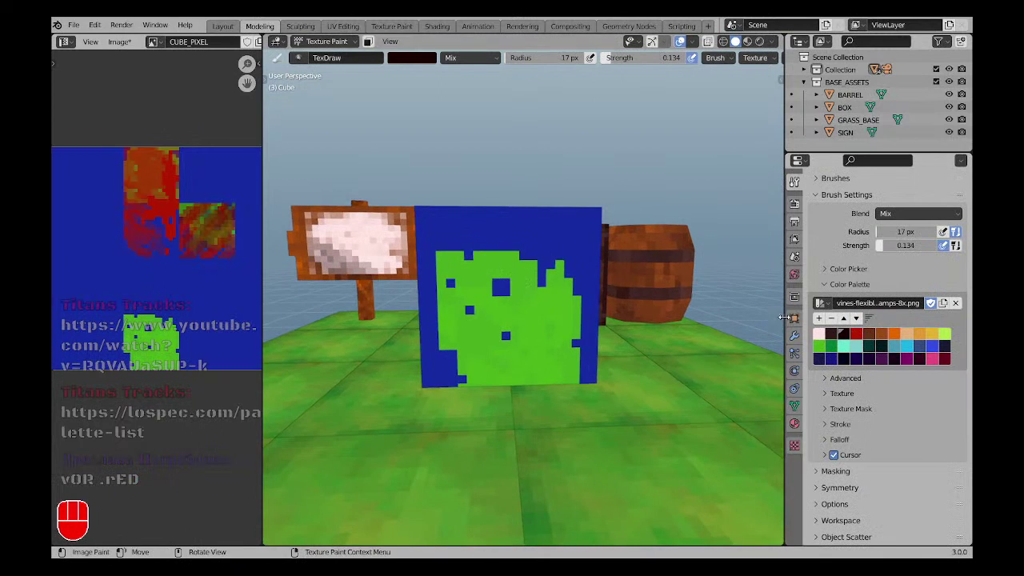
key(t)
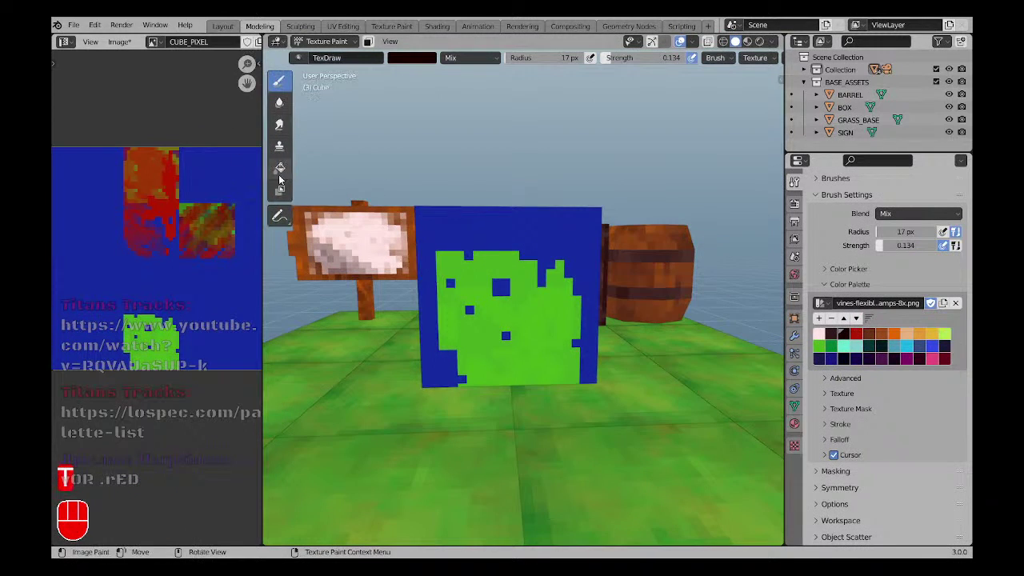
click(279, 168)
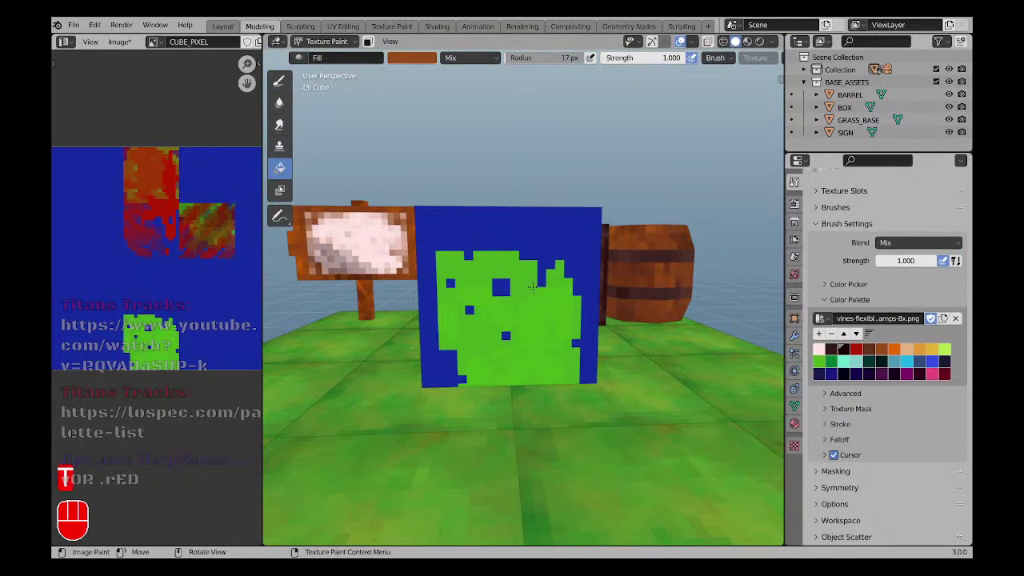
middle_drag(672, 272, 611, 270)
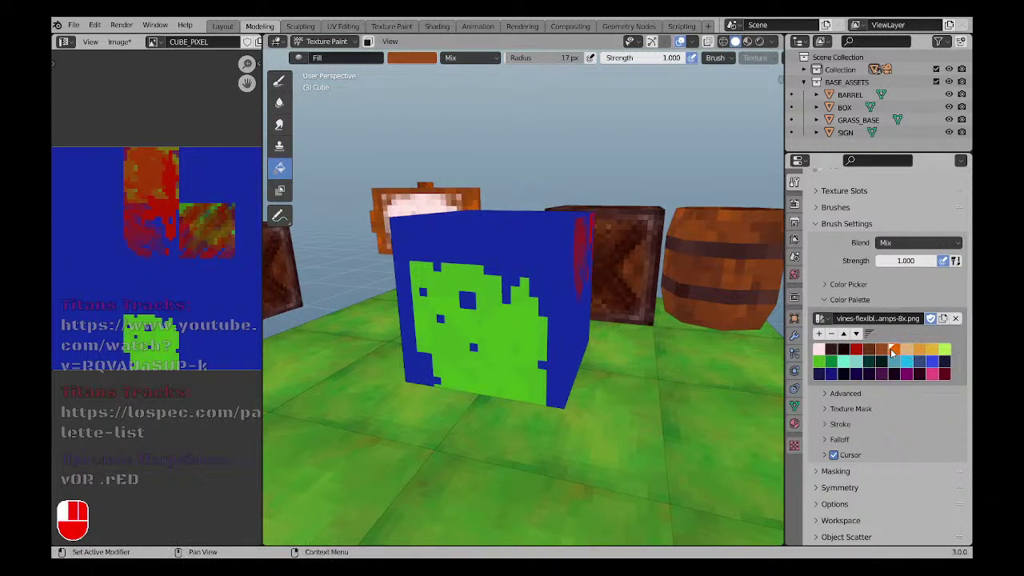
click(893, 350)
click(516, 272)
mouse_move(534, 277)
middle_down()
mouse_move(574, 278)
mouse_move(572, 288)
mouse_move(539, 298)
mouse_move(552, 280)
mouse_move(560, 286)
mouse_move(548, 264)
middle_up()
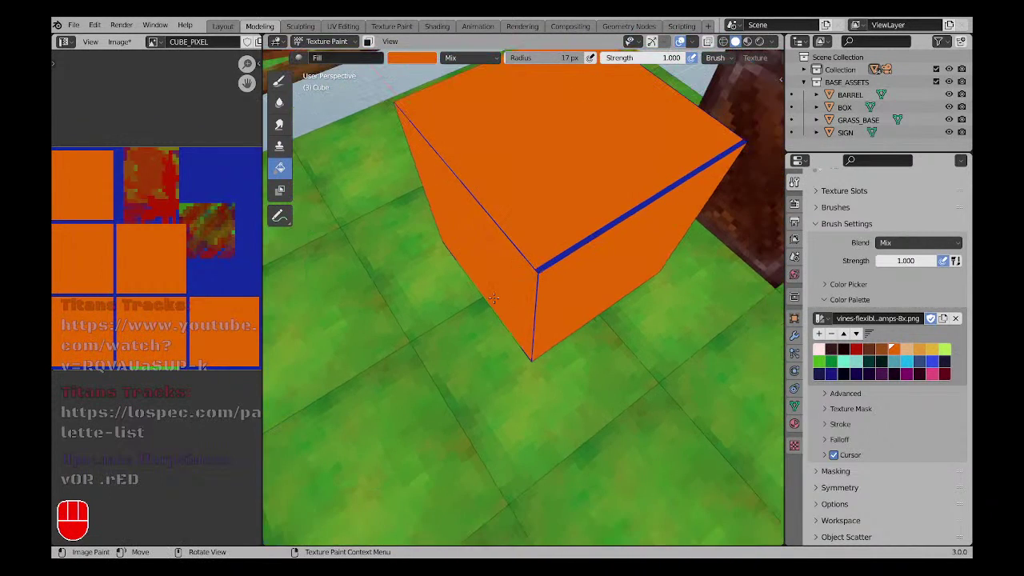
Return the cube to Edit Mode and snap all of its UVs to the image pixels.
key(Tab)
scroll(453, 341, down, 2)
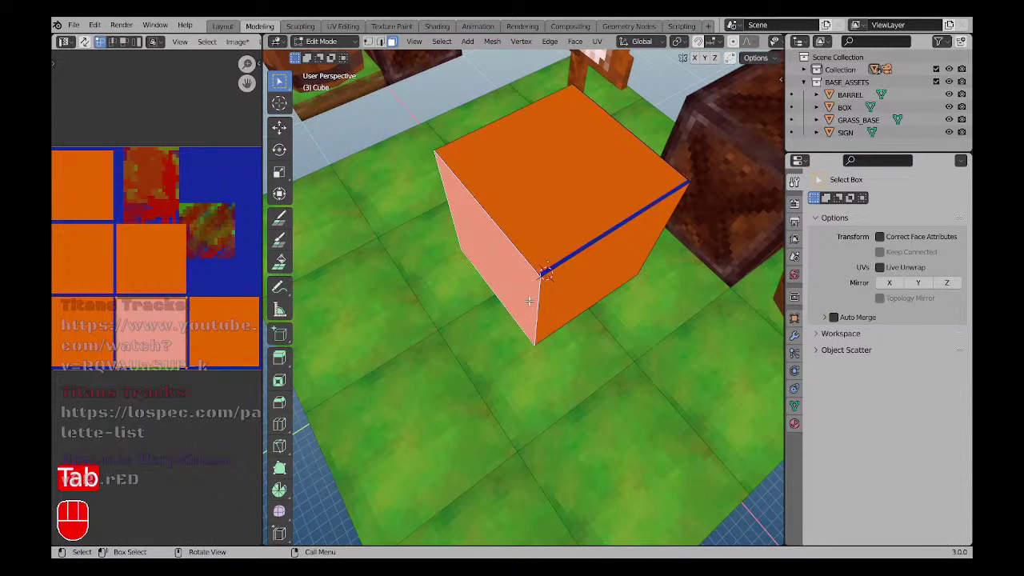
key(a)
scroll(144, 236, down, 3)
scroll(160, 252, up, 4)
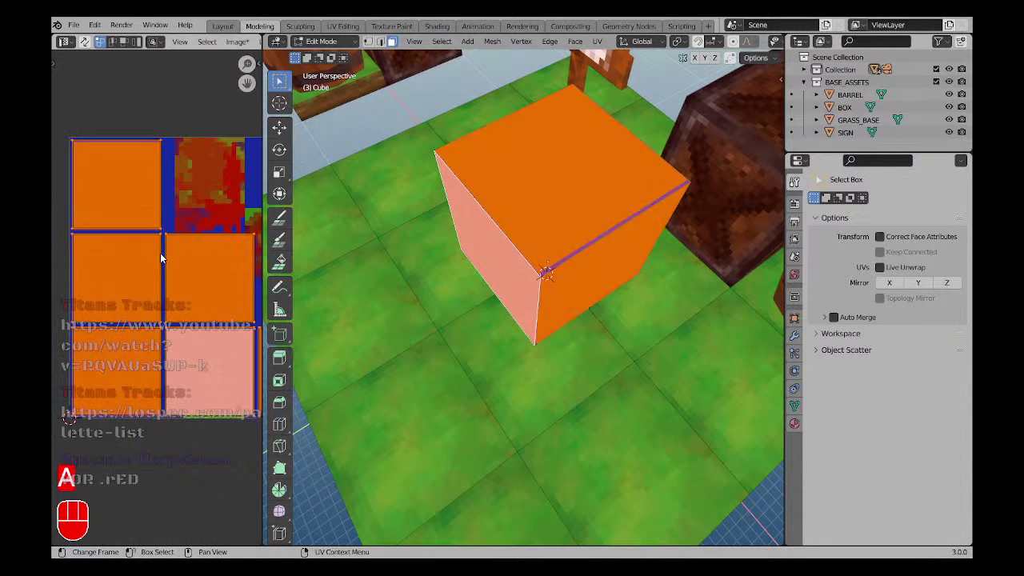
key(a)
key(shift+s)
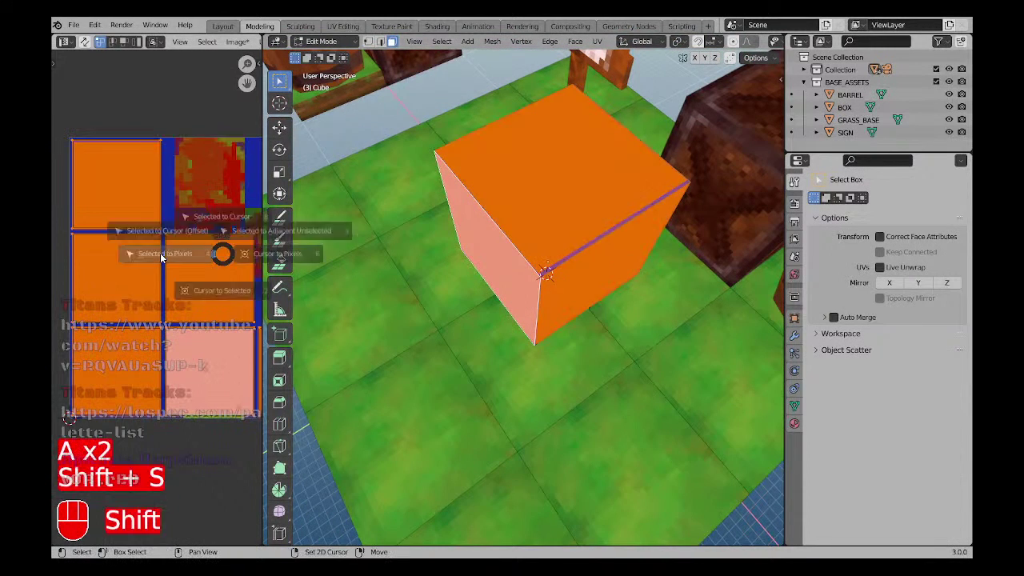